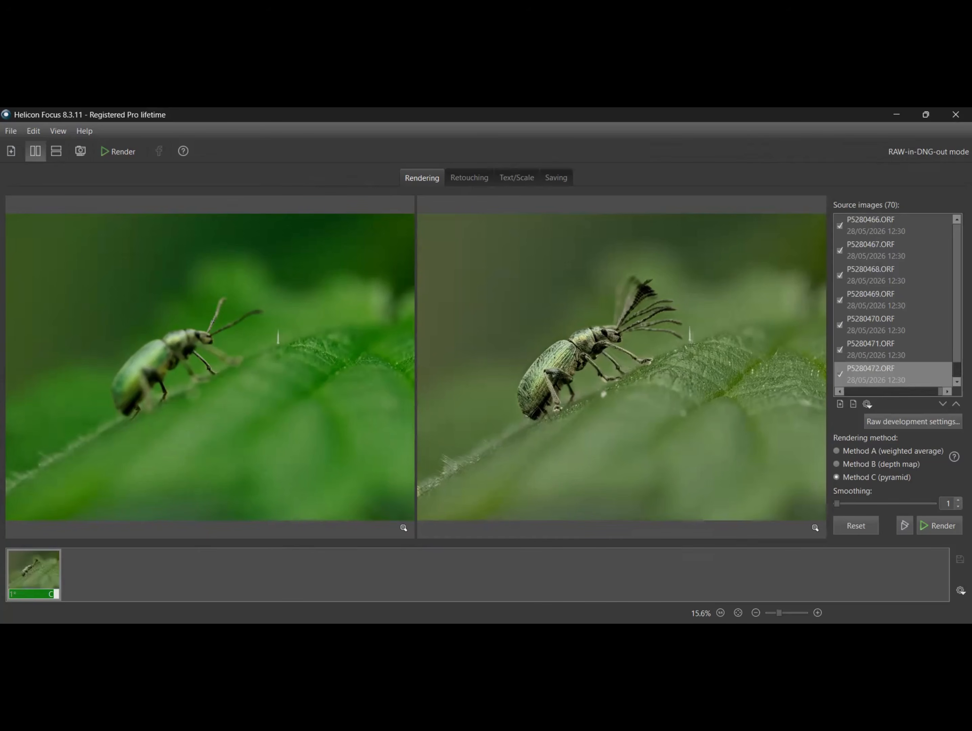
Inspect the stacked result at 150% magnification, checking the beetle's front feet, head and antenna bases.
left_click(818, 613)
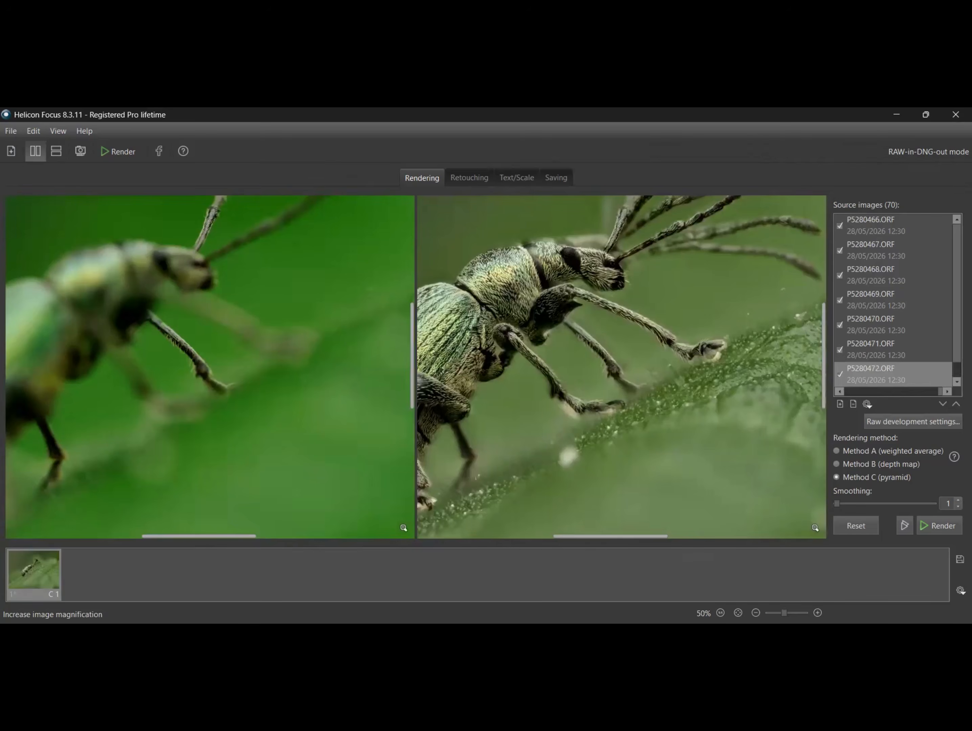
left_click(818, 613)
left_click(818, 613)
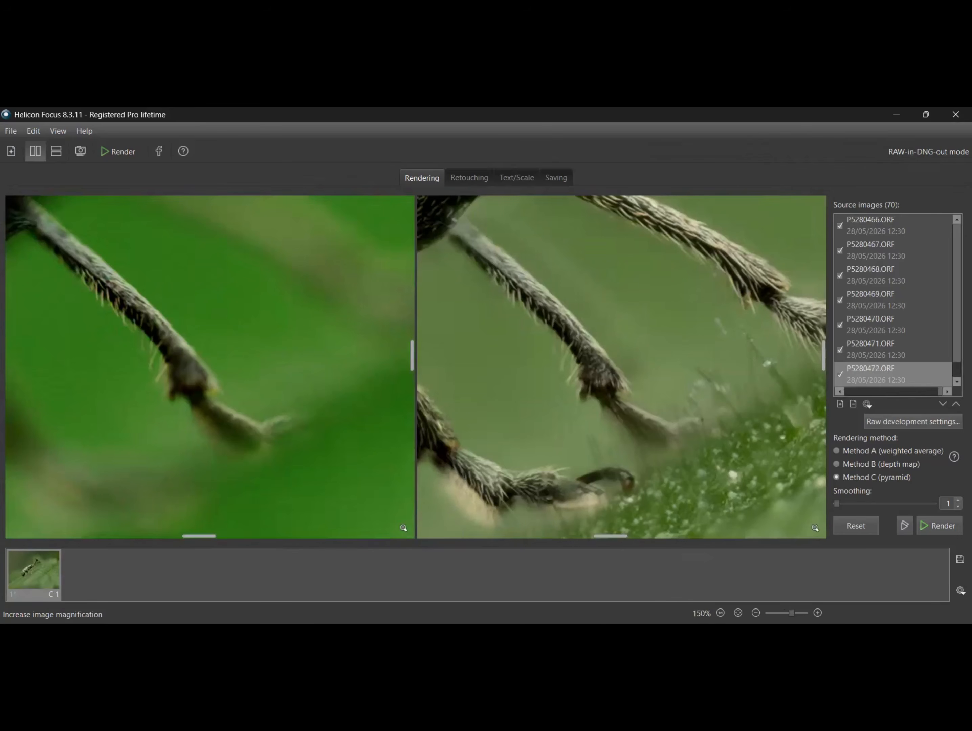
left_click_drag(611, 536, 627, 536)
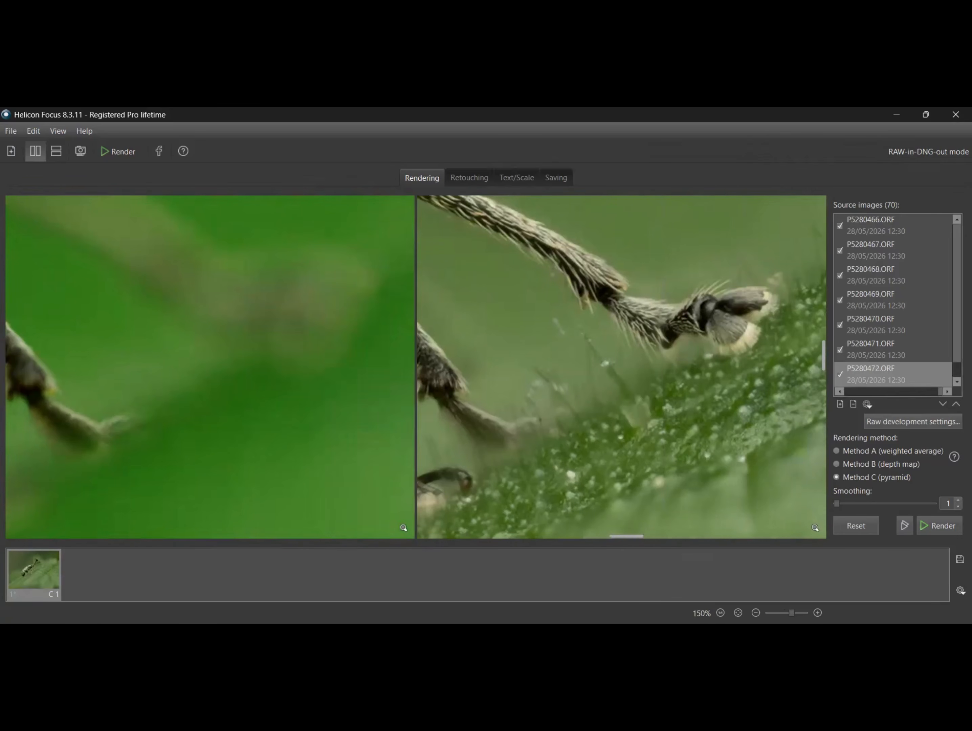
left_click_drag(824, 355, 824, 319)
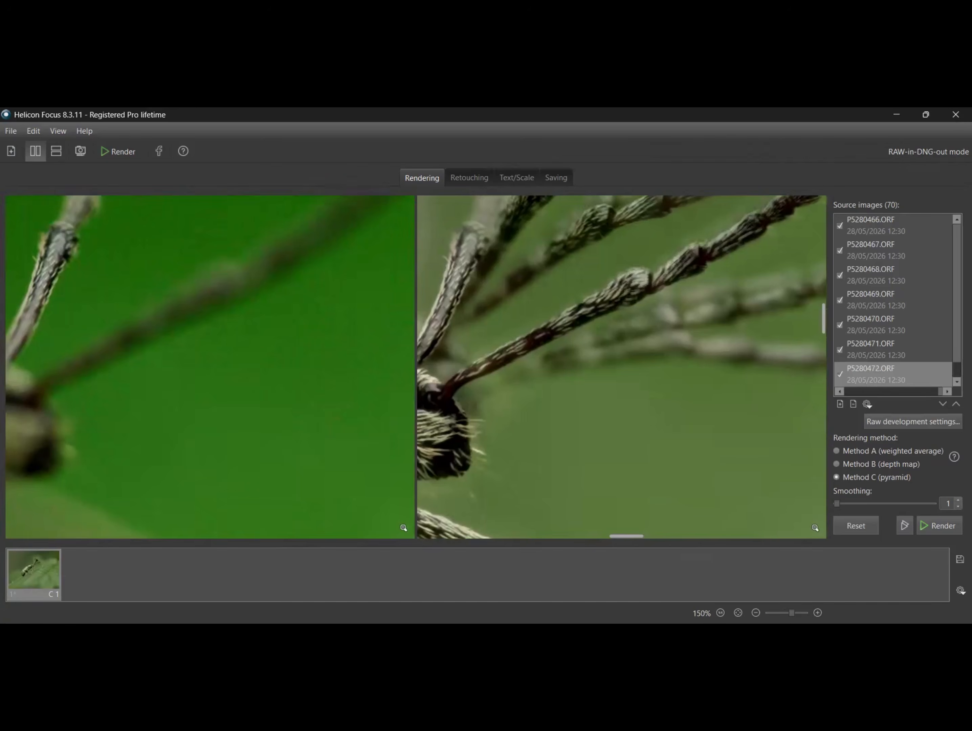
left_click_drag(627, 536, 602, 536)
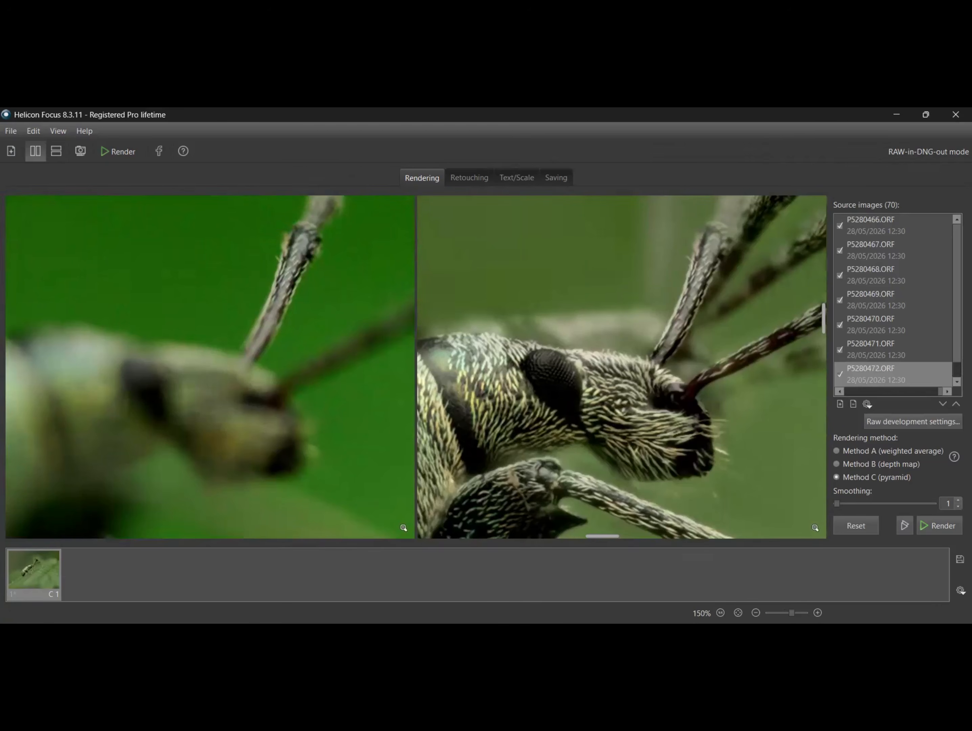
left_click_drag(824, 318, 824, 300)
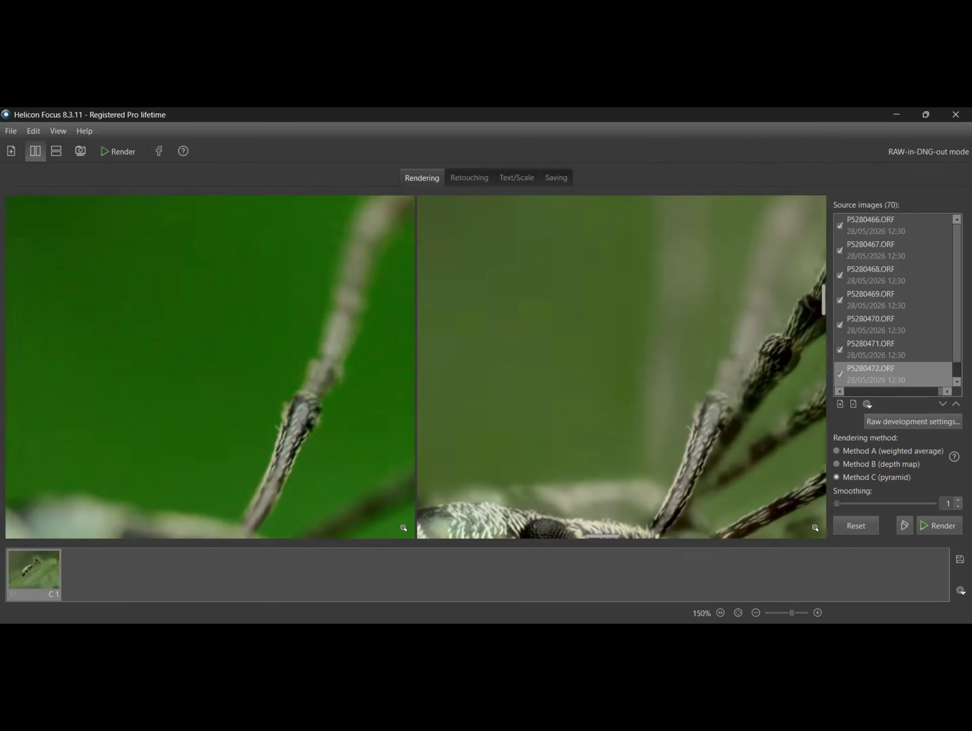
Examine the stacked beetle at 50% magnification, checking the antennae, wing case, legs and leaf edge for ghosting.
left_click(756, 613)
left_click(756, 613)
left_click(755, 613)
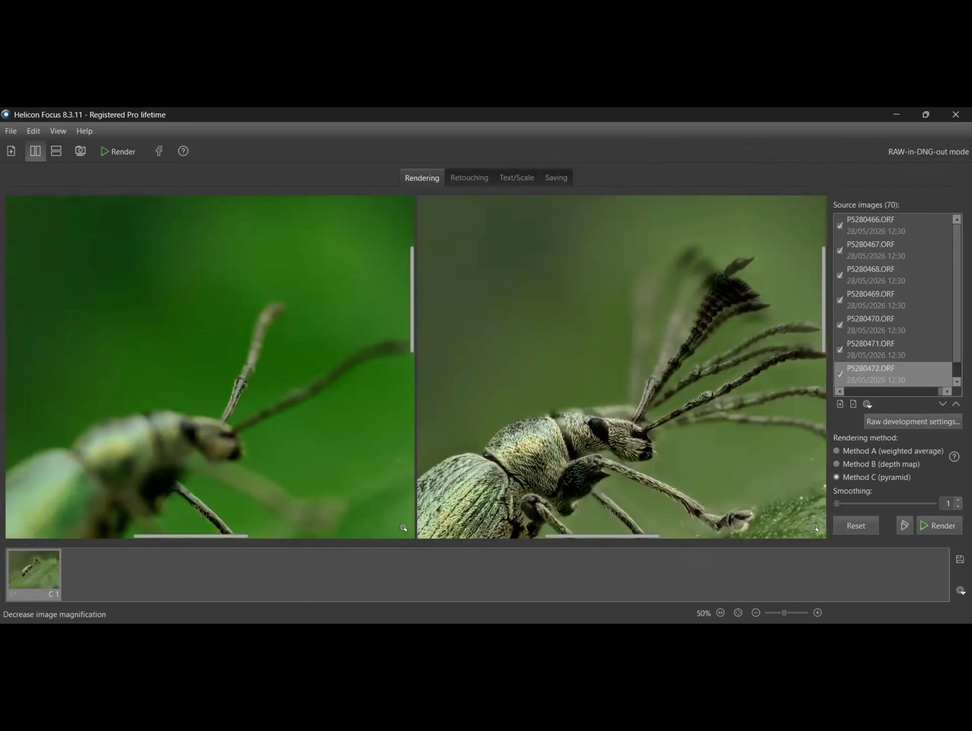
scroll(622, 367, "down", 3)
scroll(622, 367, "right", 4)
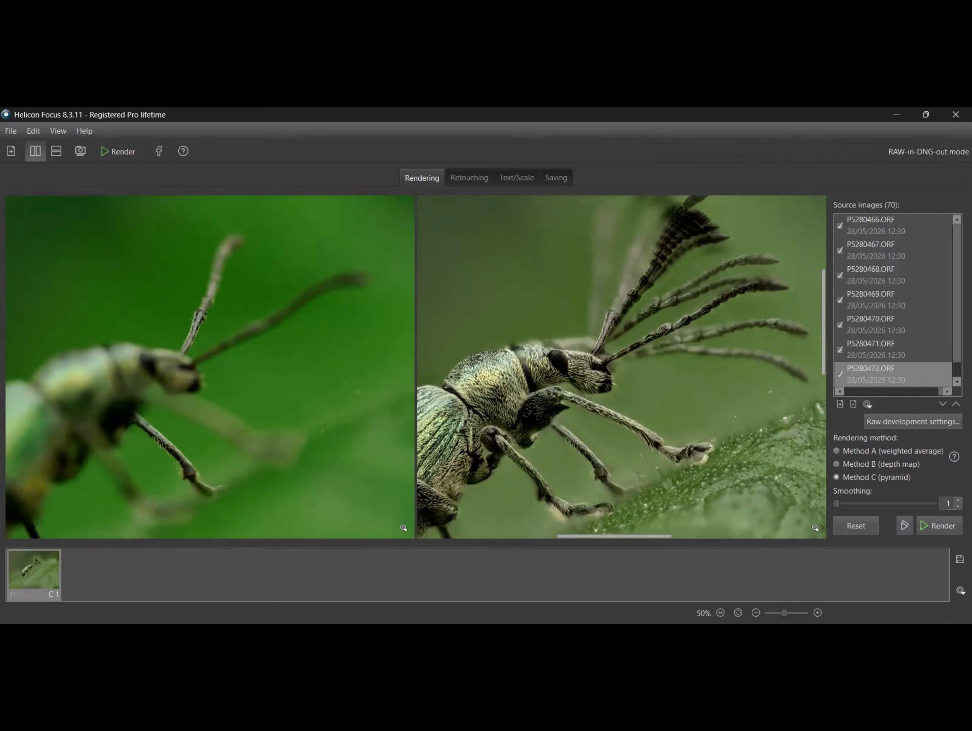
scroll(622, 368, "up", 3)
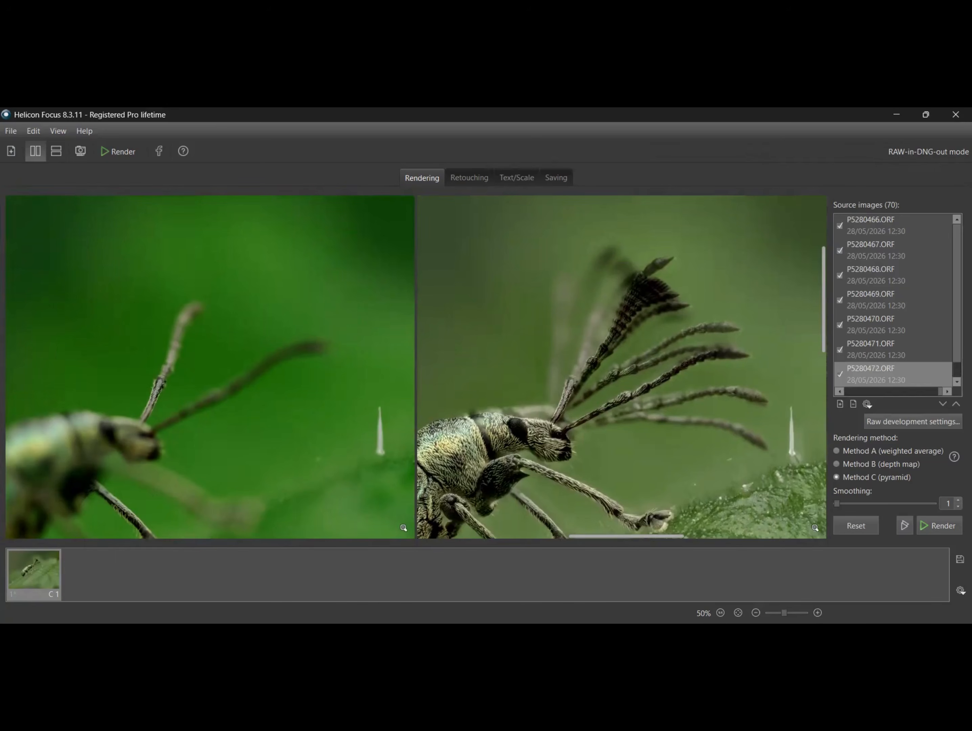
scroll(622, 367, "left", 2)
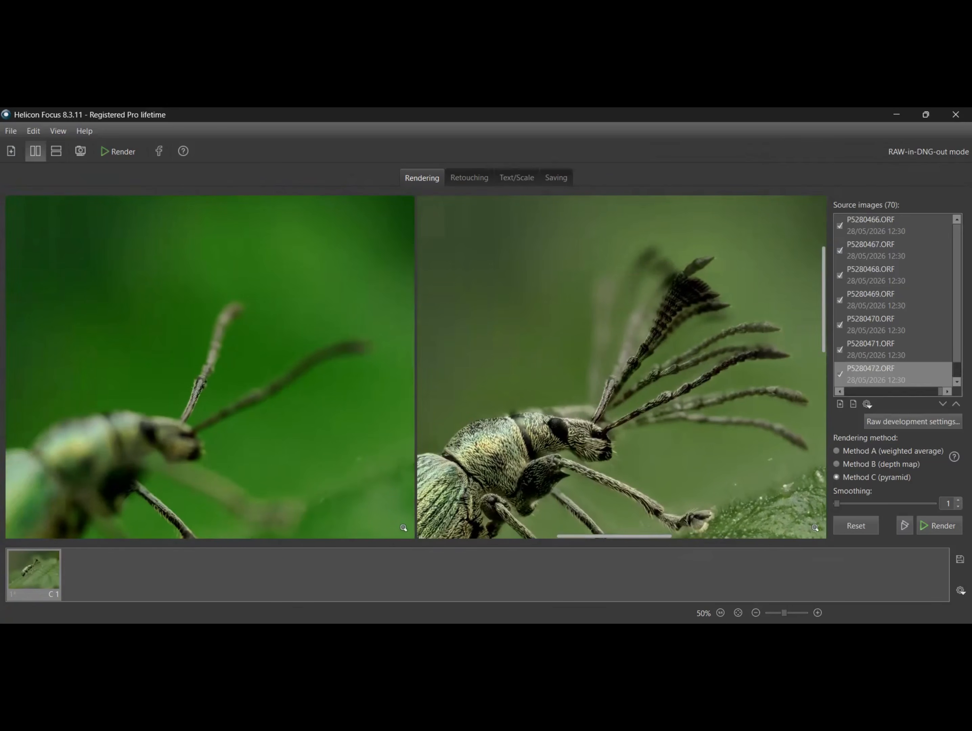
scroll(622, 367, "left", 5)
scroll(622, 367, "down", 5)
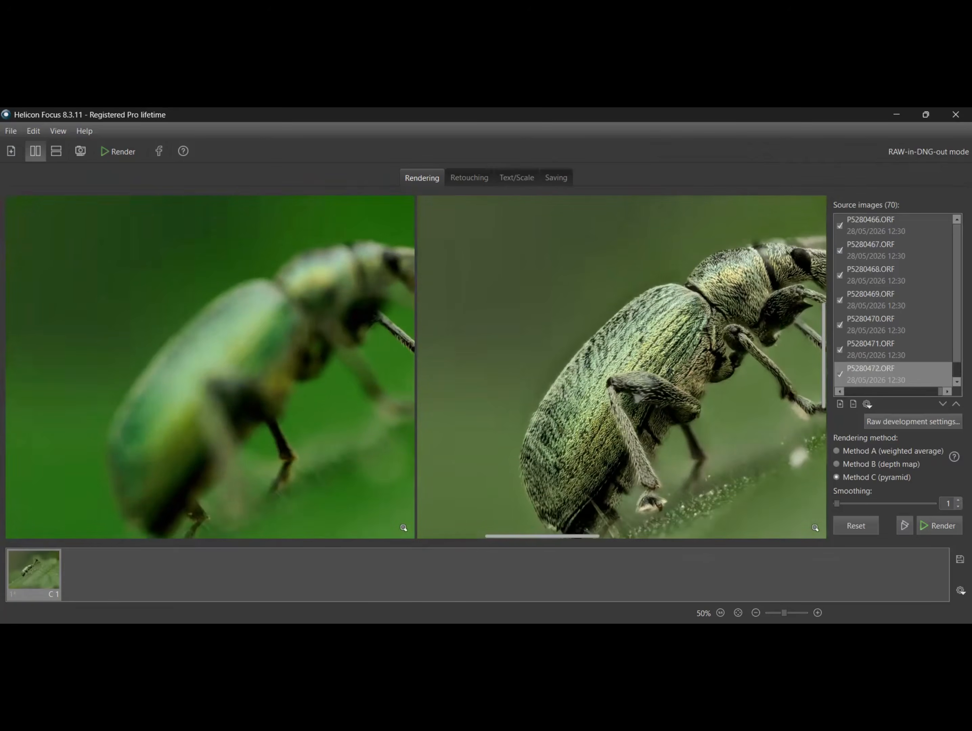
scroll(418, 368, "down", 2)
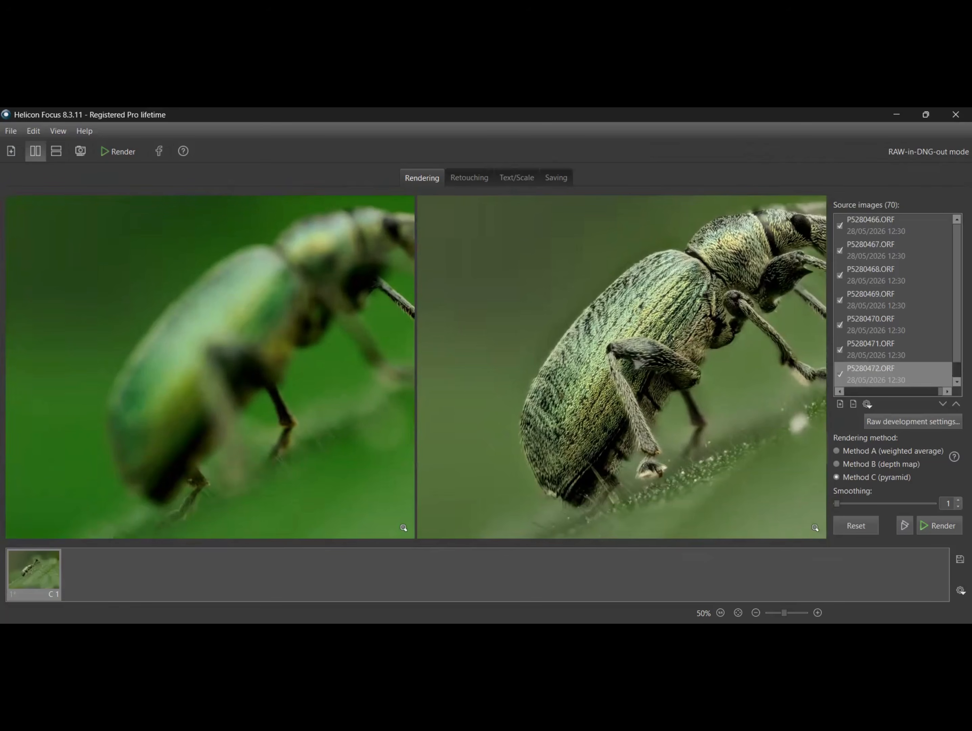
scroll(621, 367, "right", 3)
scroll(621, 367, "up", 8)
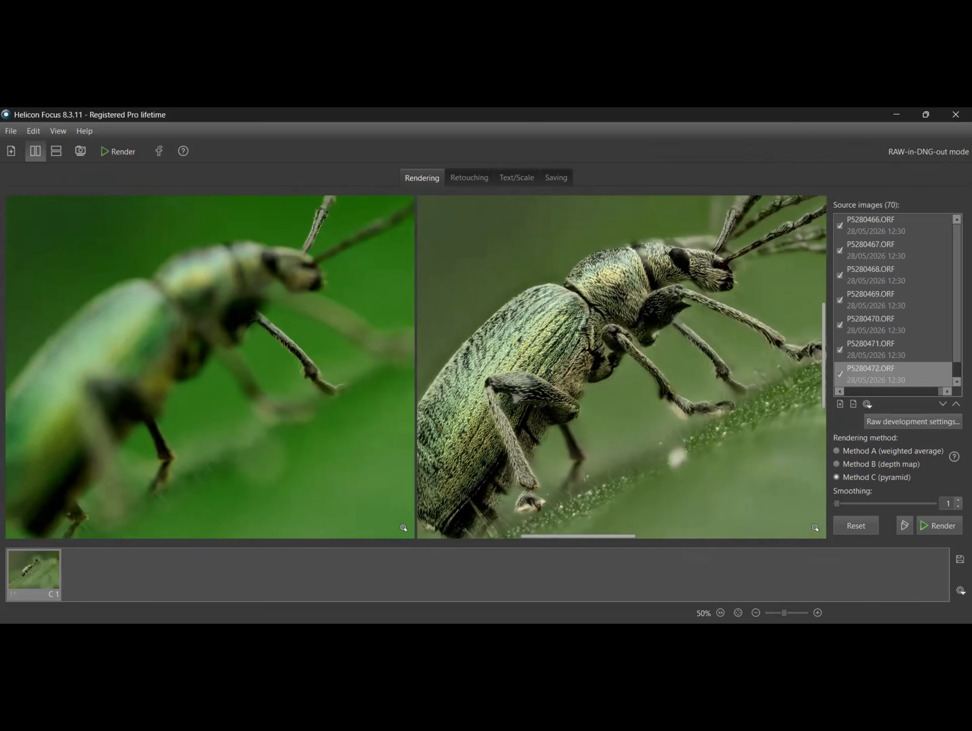
scroll(622, 367, "up", 1)
scroll(622, 367, "right", 4)
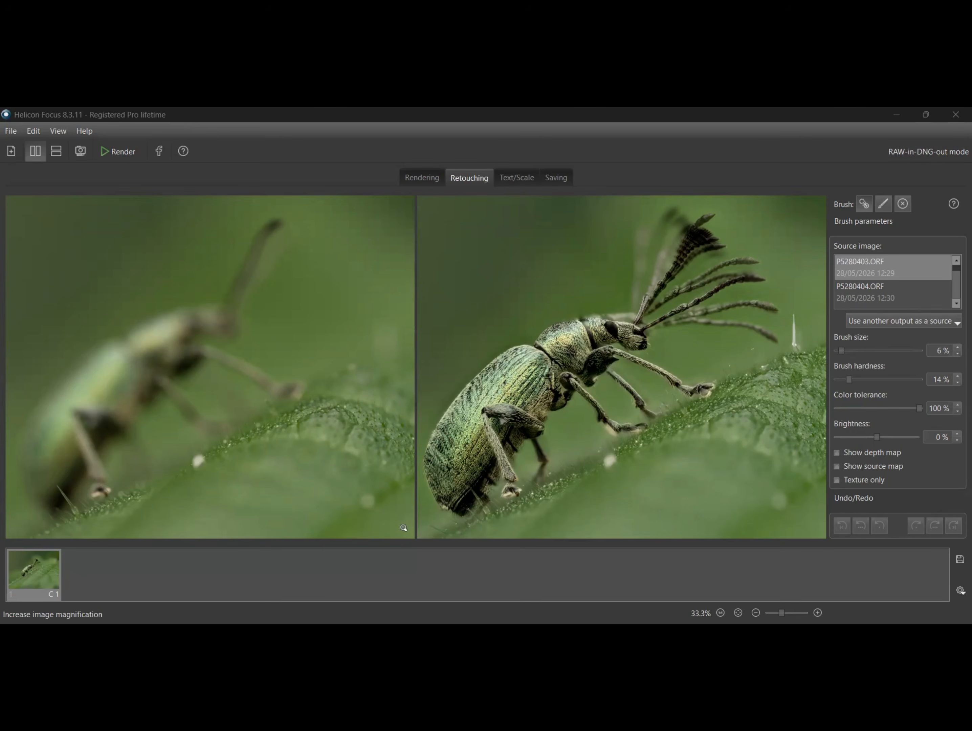
Examine the head and multiple antennae at 100% magnification in the retouching view, and return to the whole image.
left_click(818, 612)
left_click(818, 612)
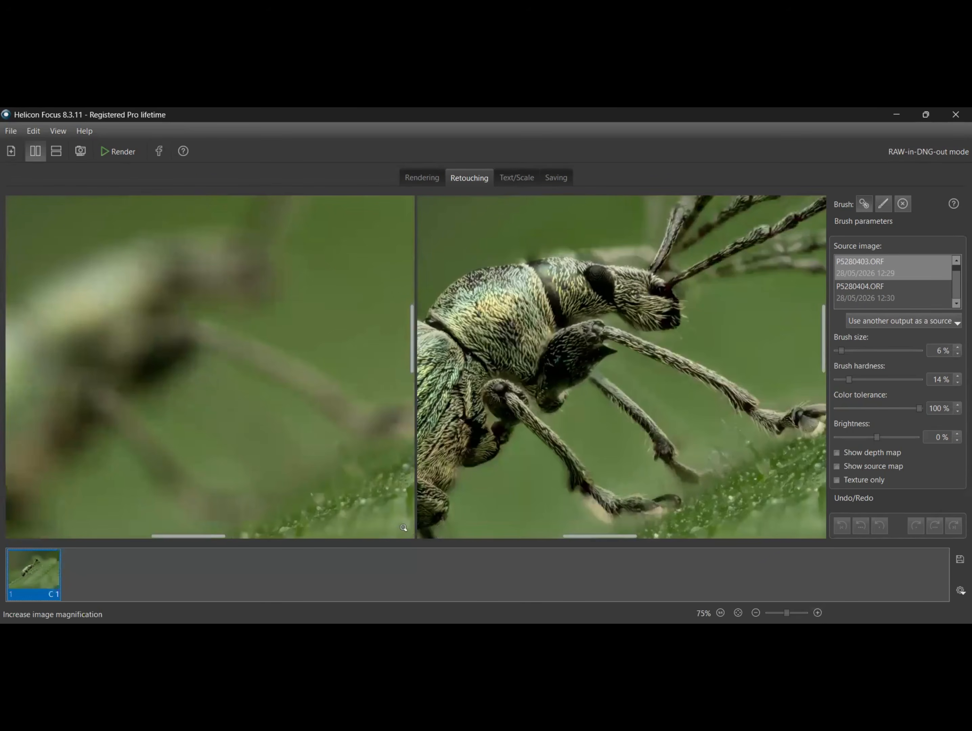
left_click(818, 613)
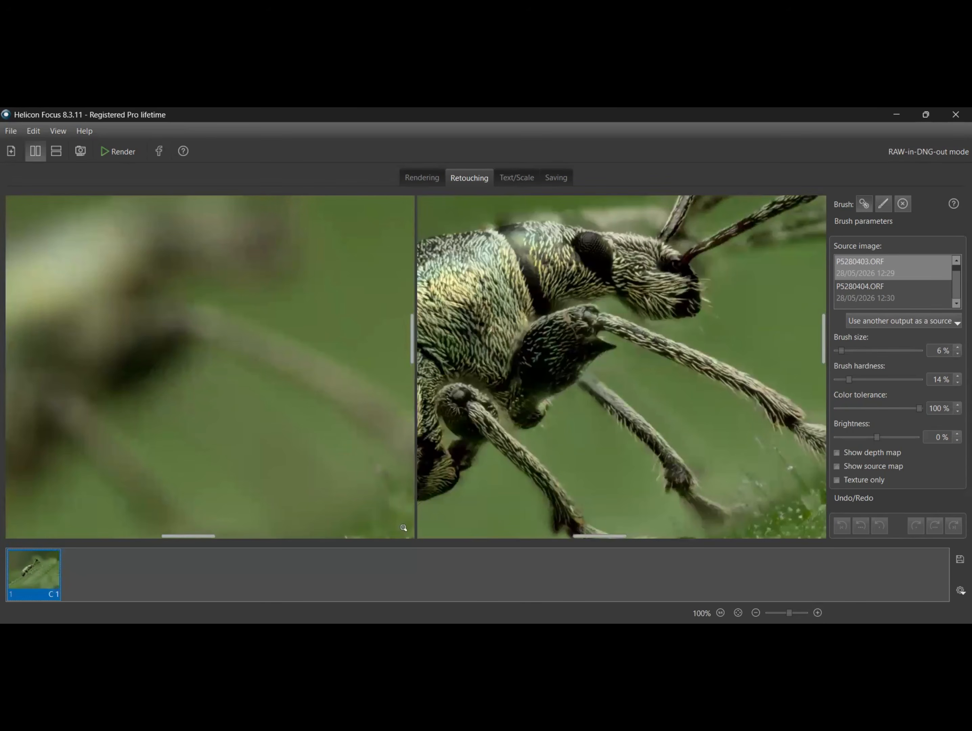
key("Up")
key("Up")
key("Up")
key("Right")
key("Right")
key("Right")
key("Right")
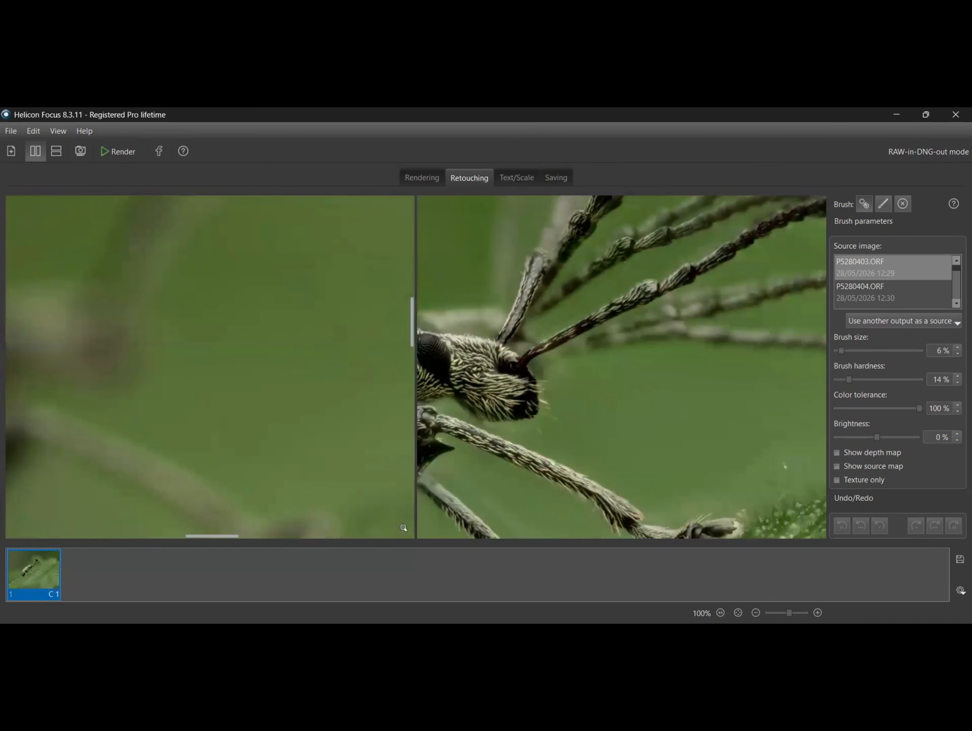
key("Up")
key("Up")
key("Up")
key("Up")
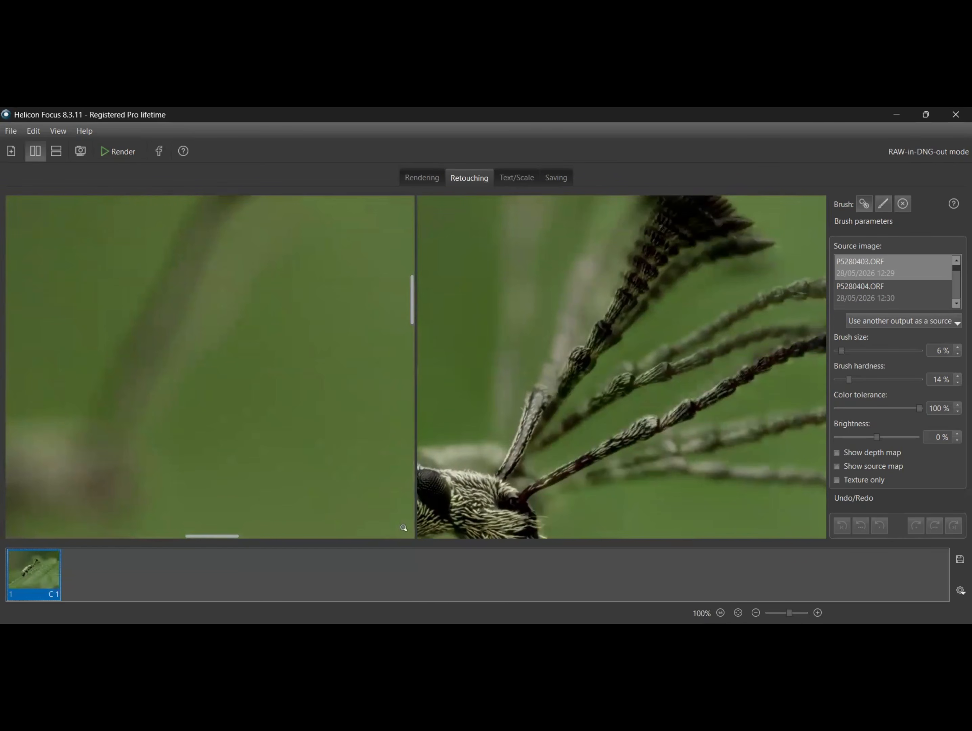
key("Right")
key("Up")
key("Up")
key("Up")
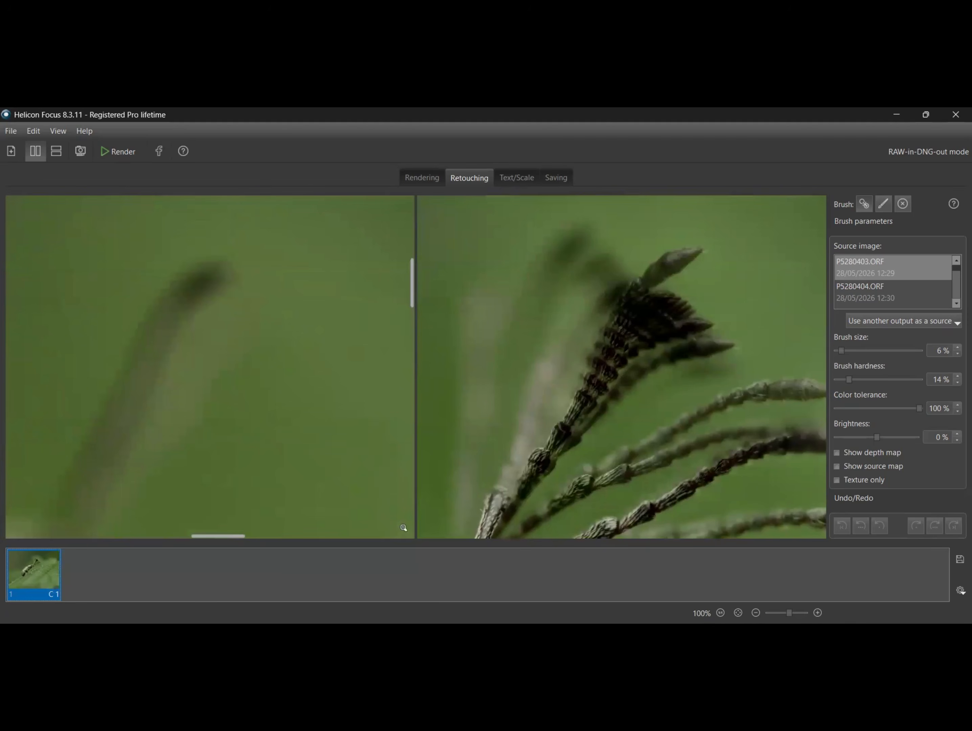
key("Down")
left_click(738, 614)
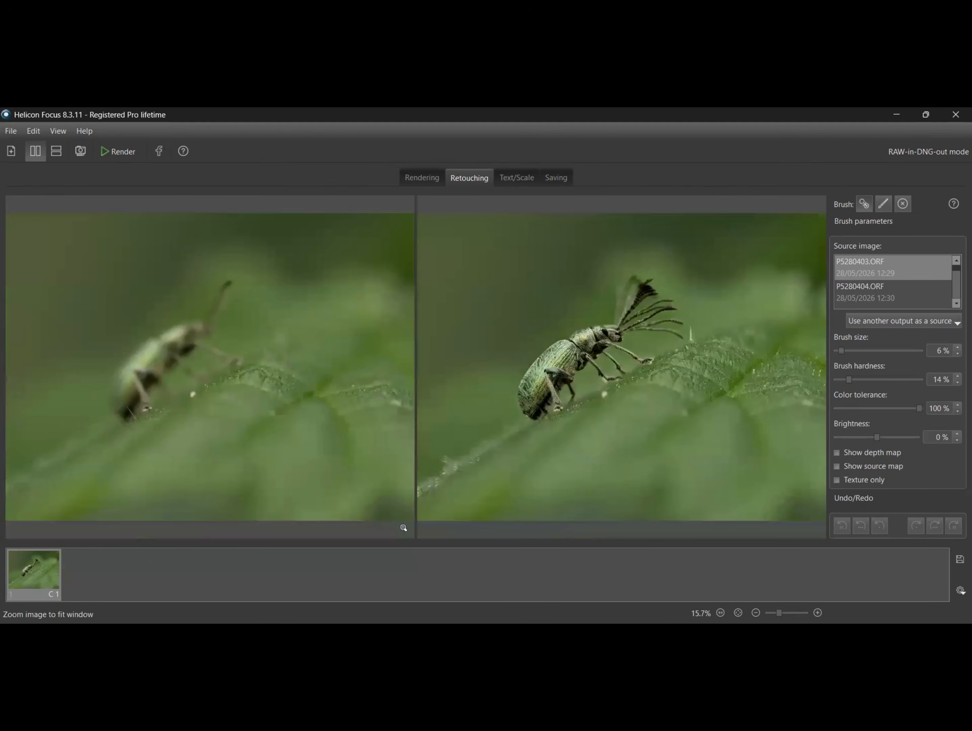
Examine the beetle's front legs and head in the stacked result at 100% magnification.
left_click(818, 613)
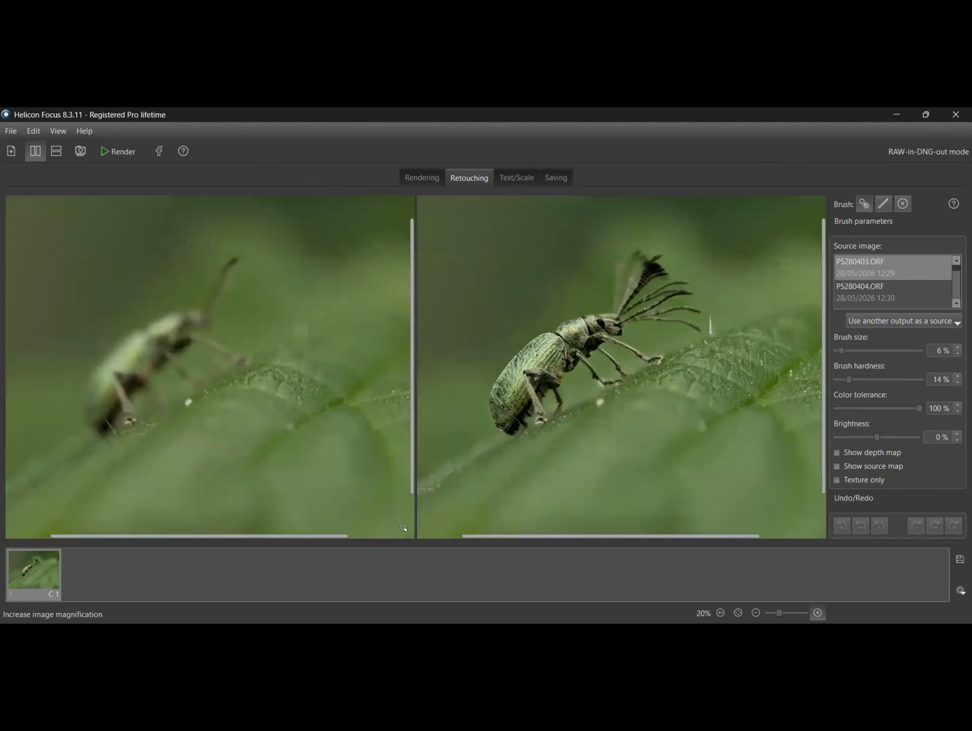
left_click(818, 614)
left_click(818, 613)
left_click(818, 613)
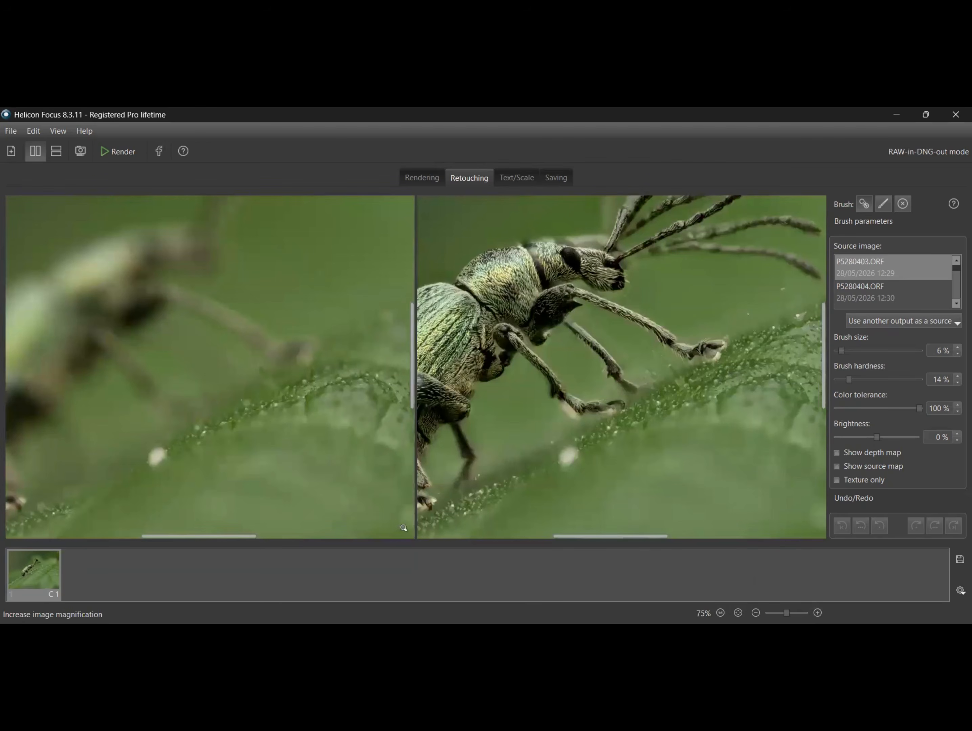
left_click(818, 613)
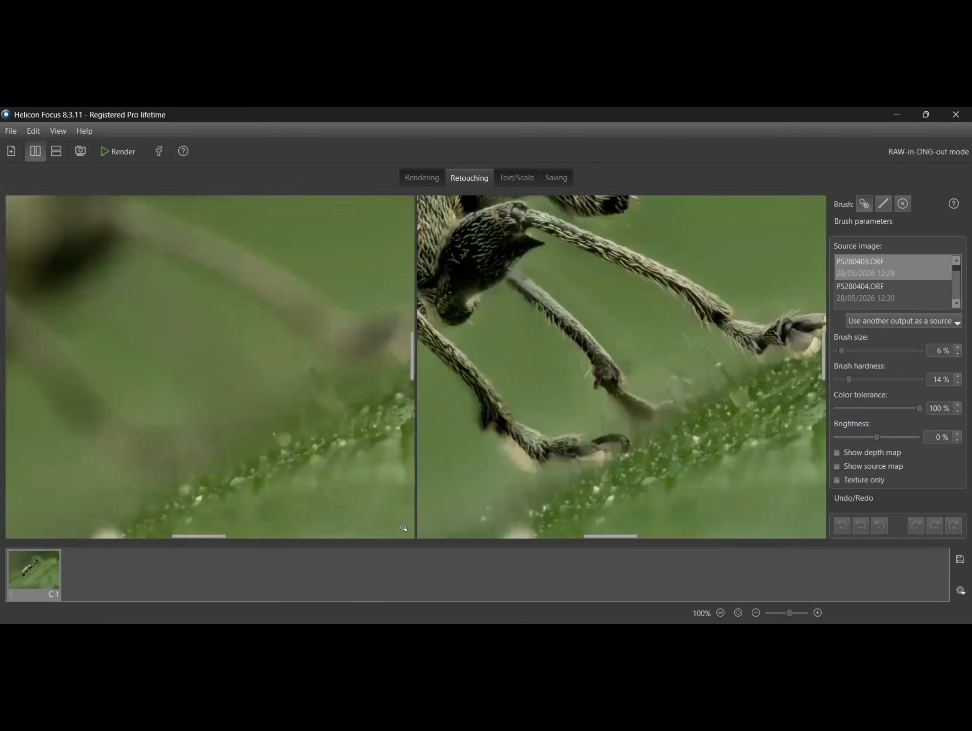
scroll(621, 367, "up", 5)
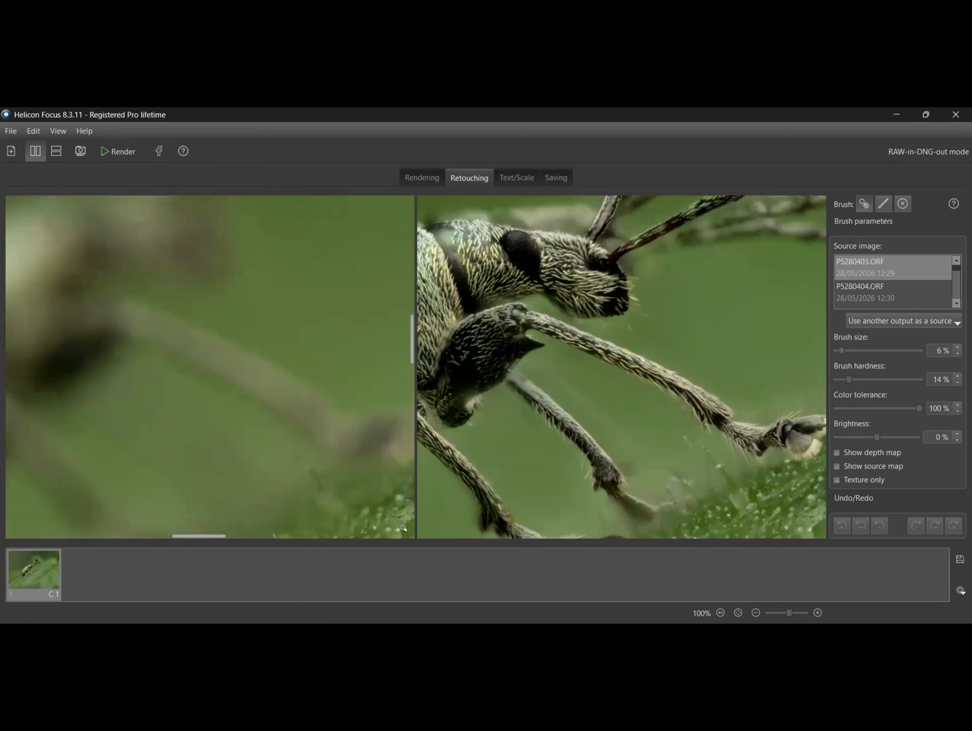
scroll(622, 367, "up", 2)
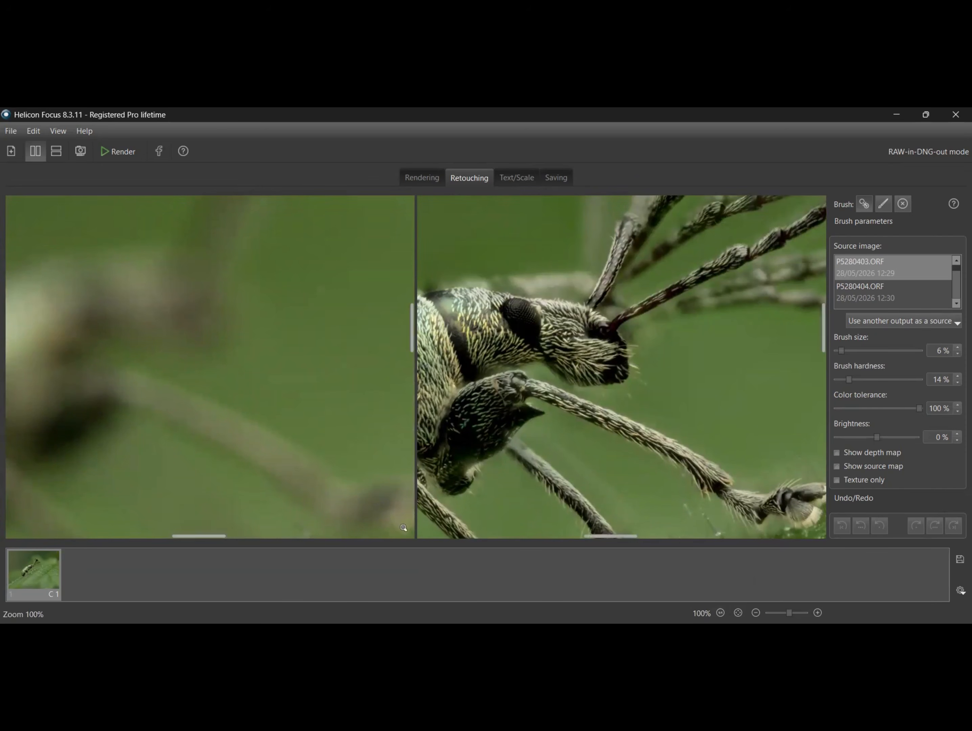
Examine the eye, snout and overlapping antennae at 150% magnification, ending on the foremost antenna.
left_click(818, 613)
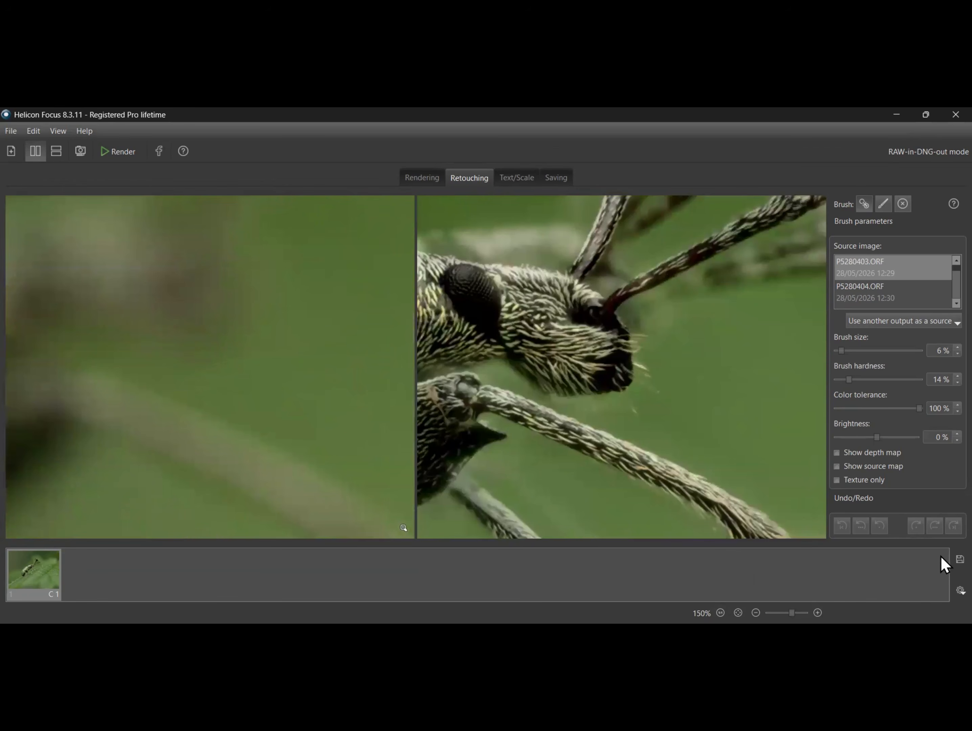
key("Up")
key("Up")
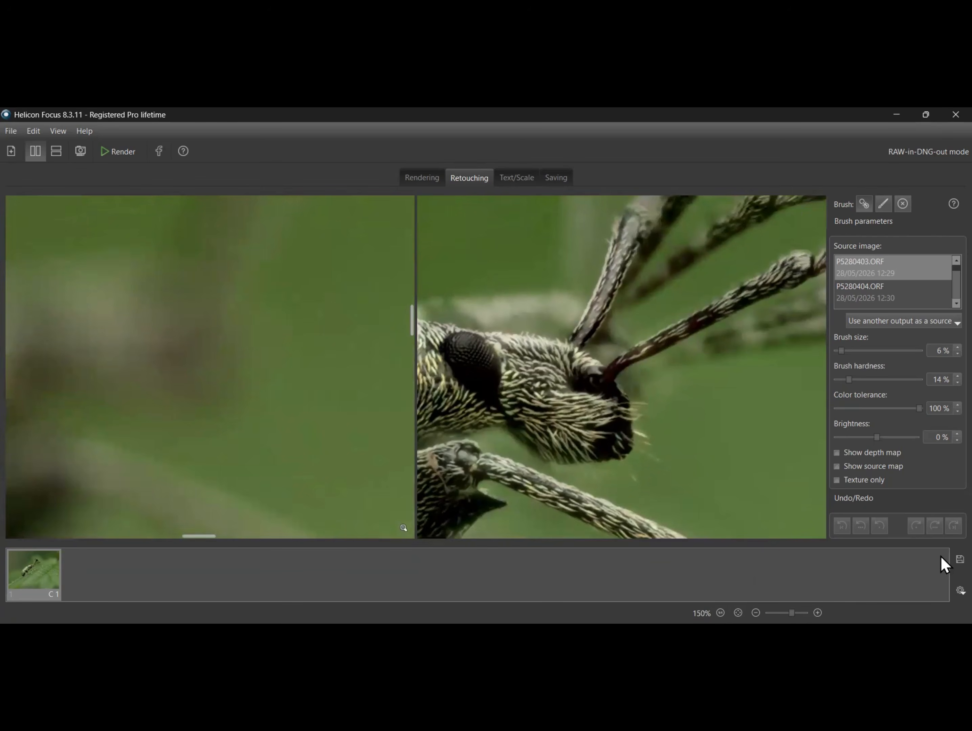
key("Up")
key("Up")
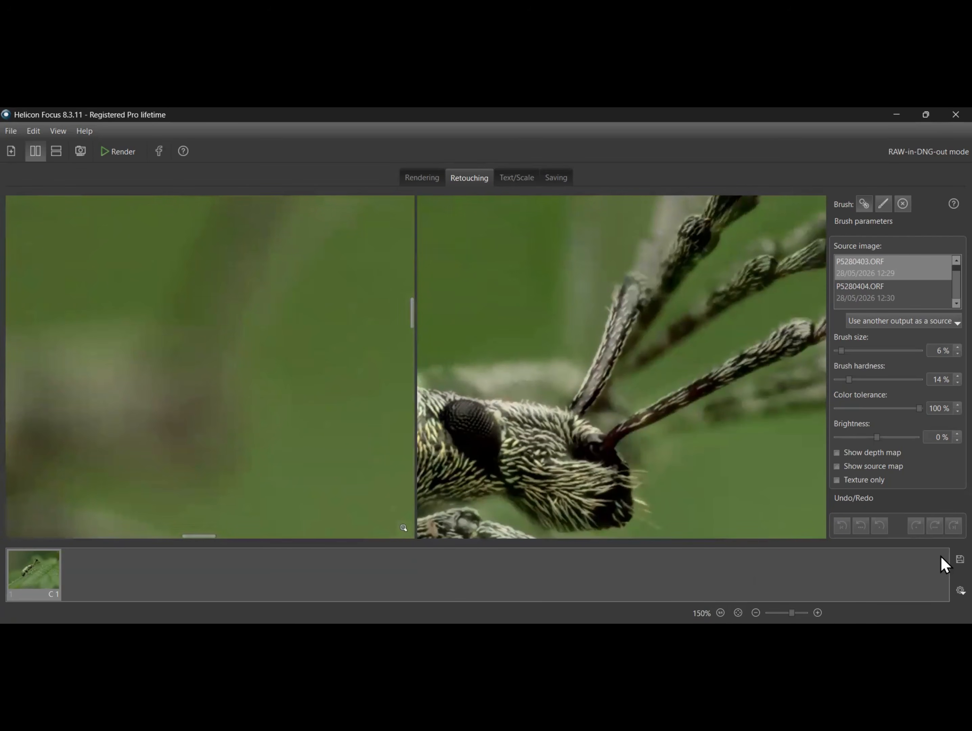
key("Right")
key("Right")
key("Right")
key("Right")
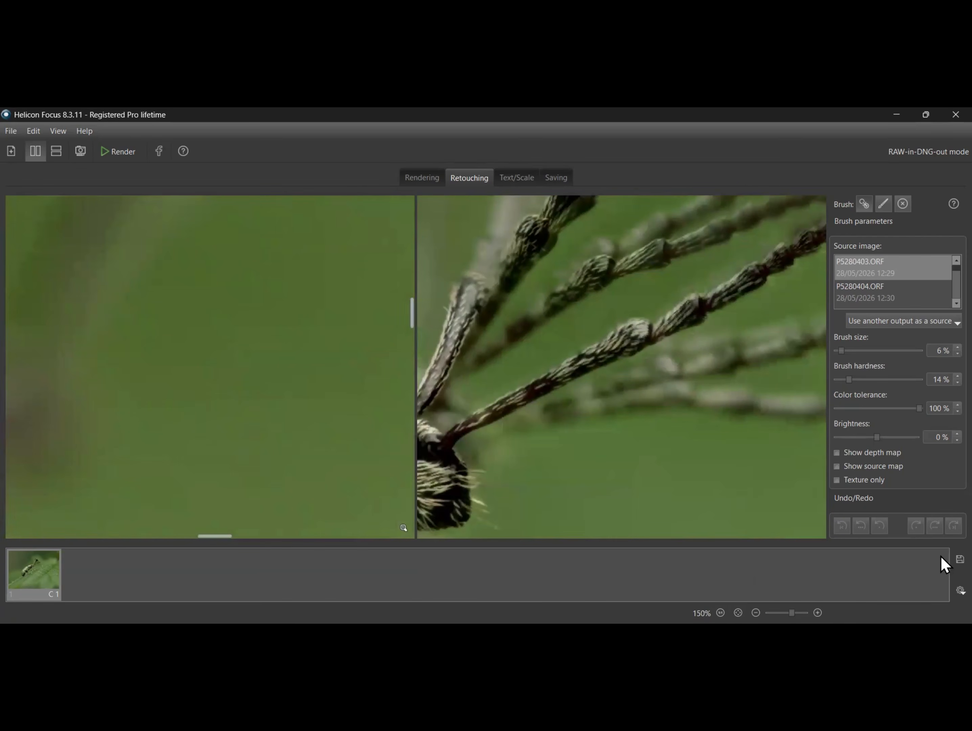
Compare source frames P5280457.ORF and P5280456.ORF for the foremost antenna, and select P5280458.ORF as the retouching source.
left_click(872, 265)
scroll(941, 270, "down", 15)
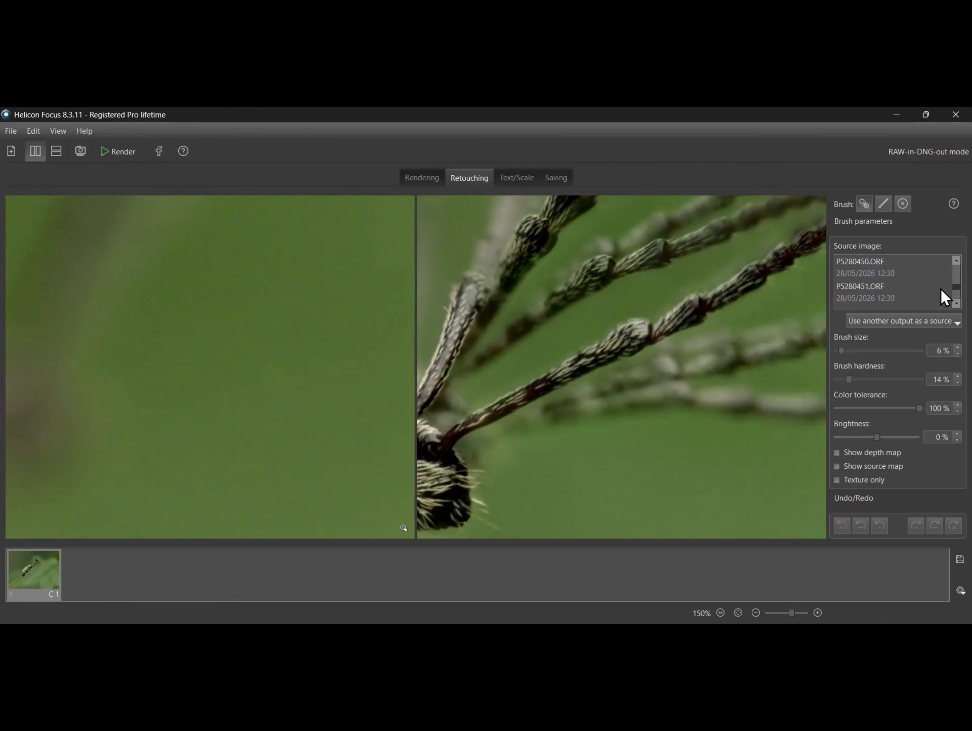
scroll(941, 288, "down", 2)
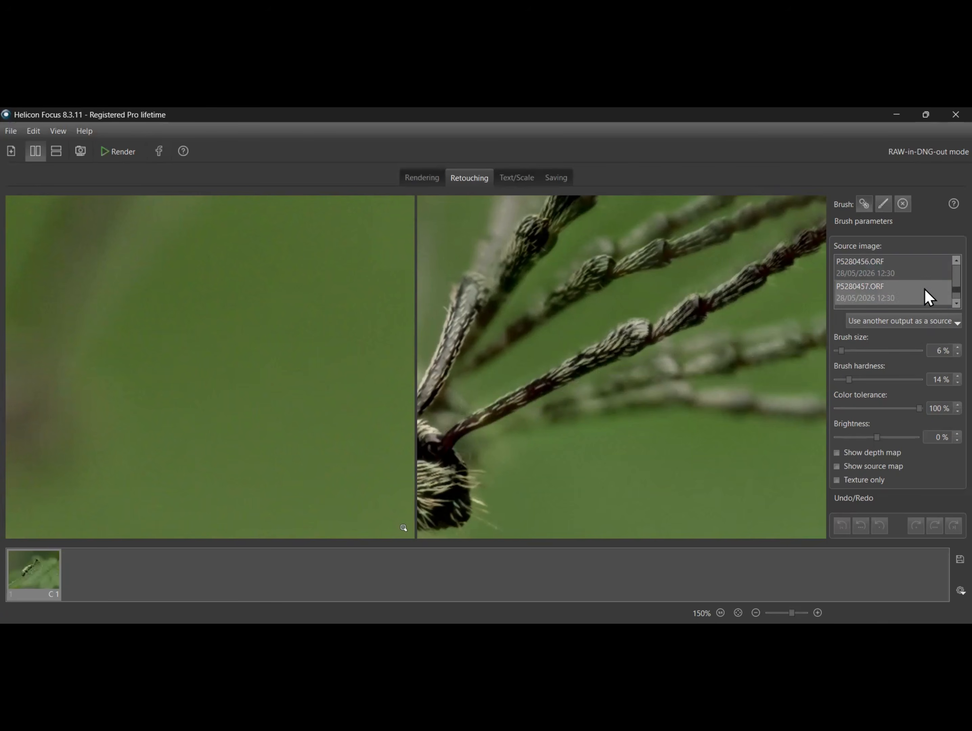
left_click(926, 293)
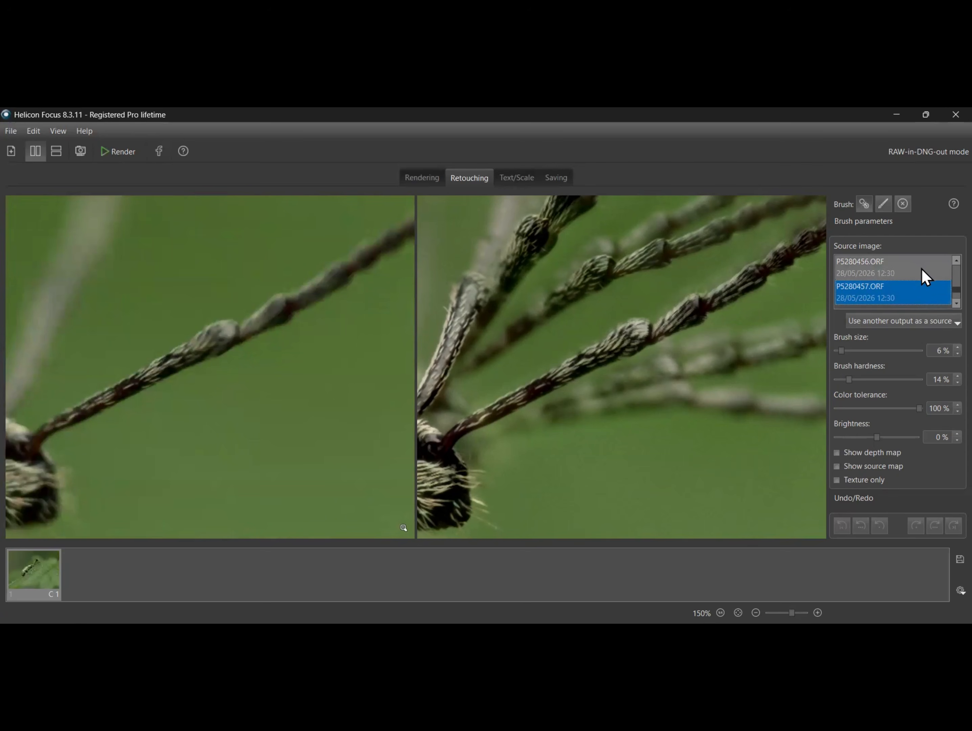
left_click(922, 269)
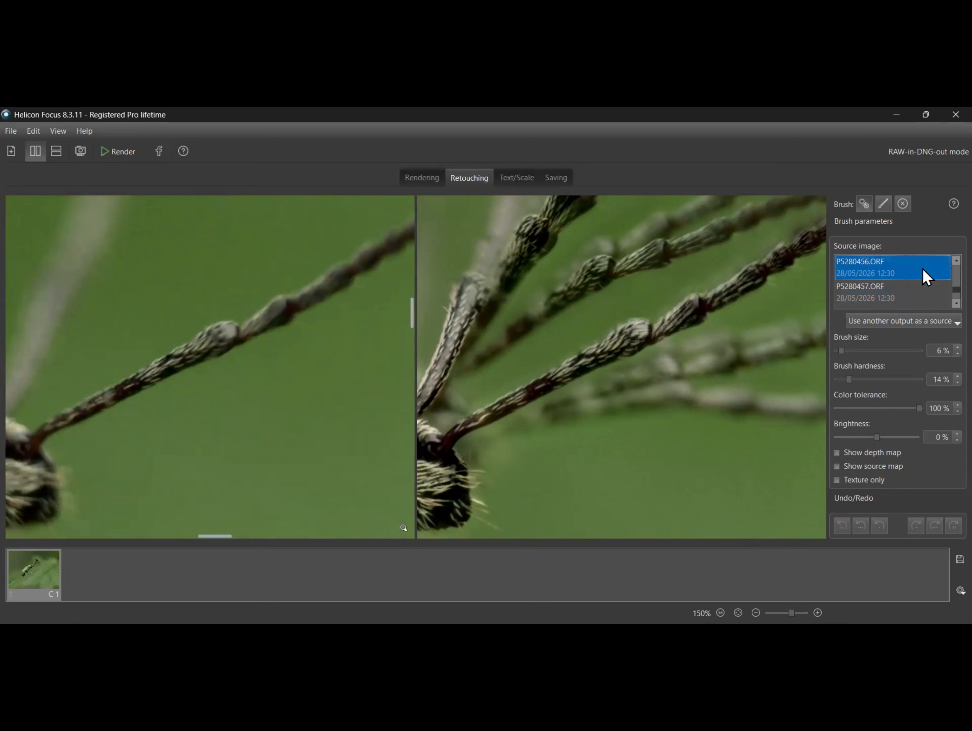
left_click(915, 296)
scroll(941, 305, "down", 1)
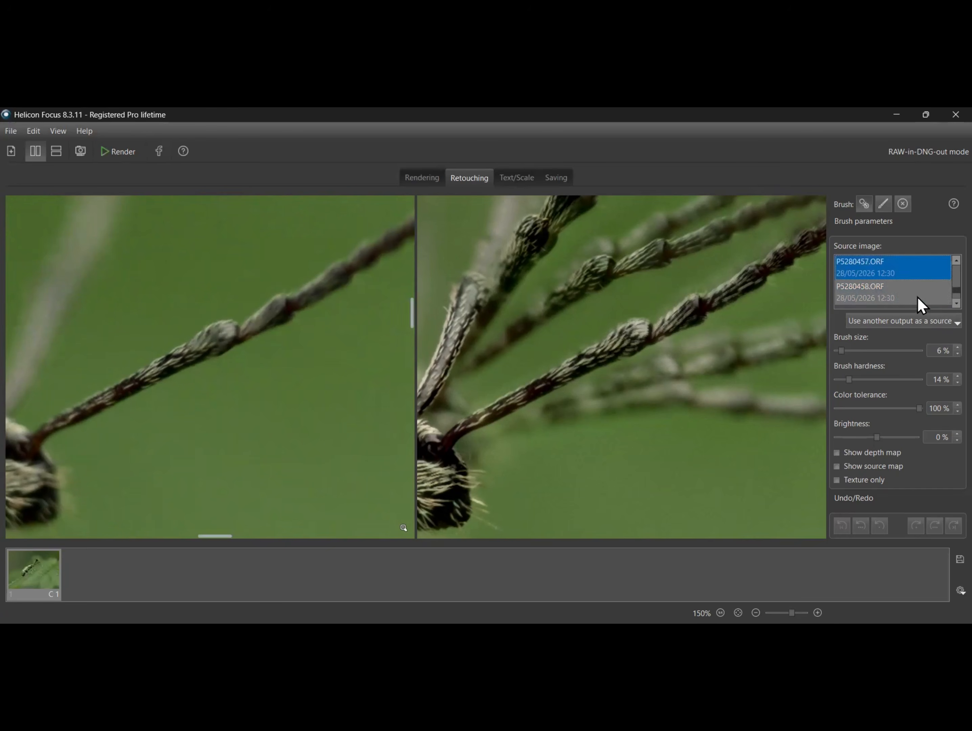
left_click(910, 294)
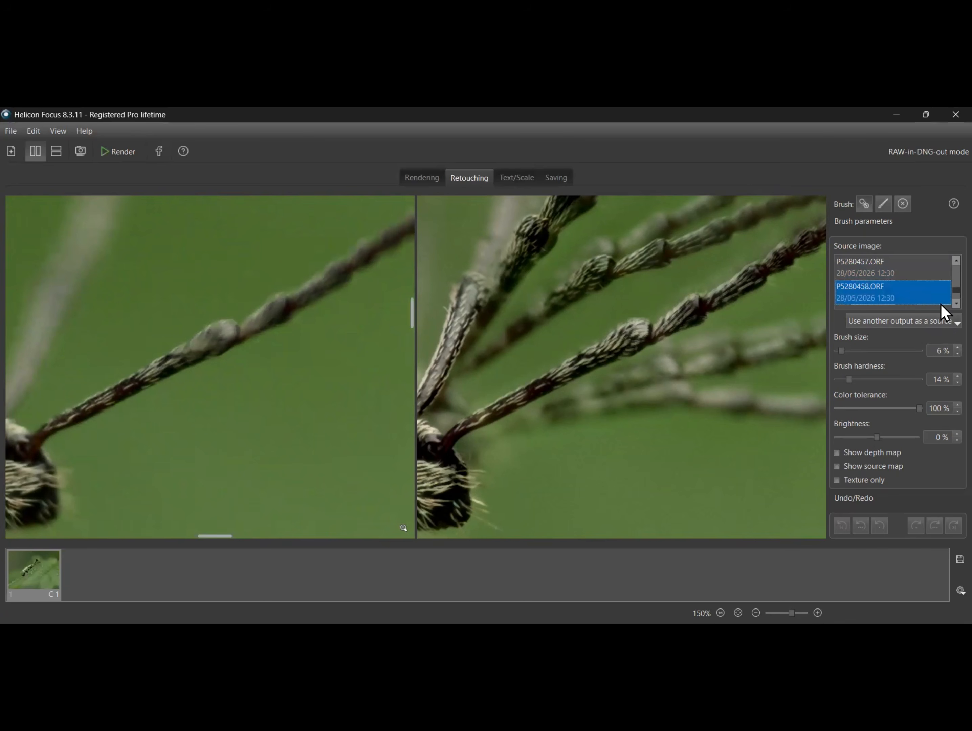
Paint background from P5280459.ORF over the blurred antennae beneath the foremost antenna's base, using a 9% brush at 32% hardness.
scroll(942, 302, "down", 1)
left_click(909, 291)
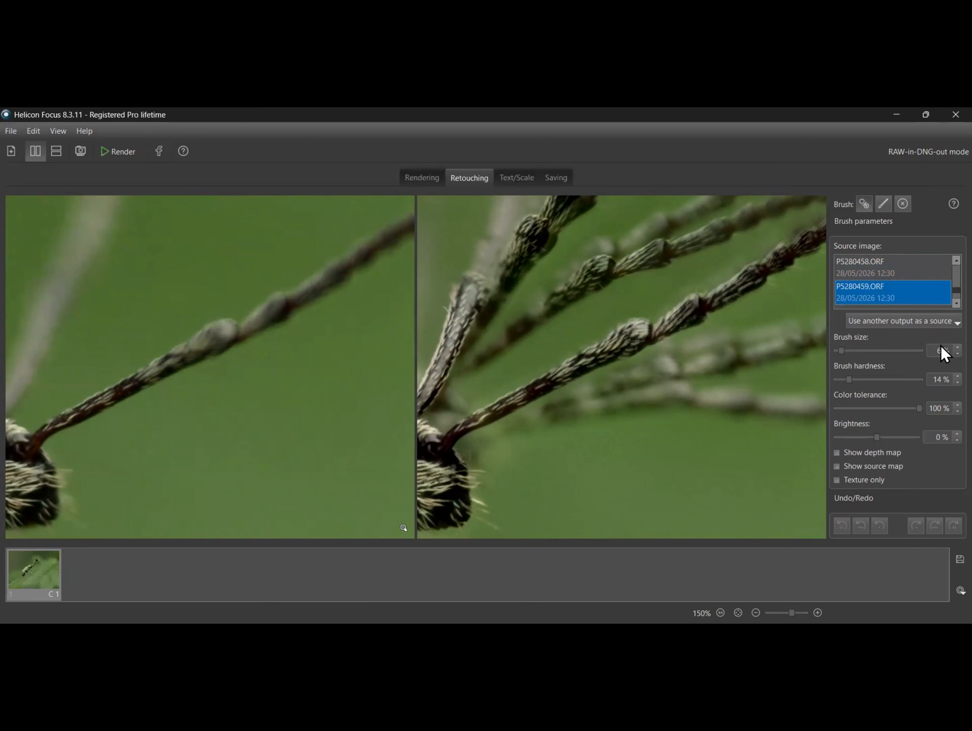
scroll(940, 351, "up", 4)
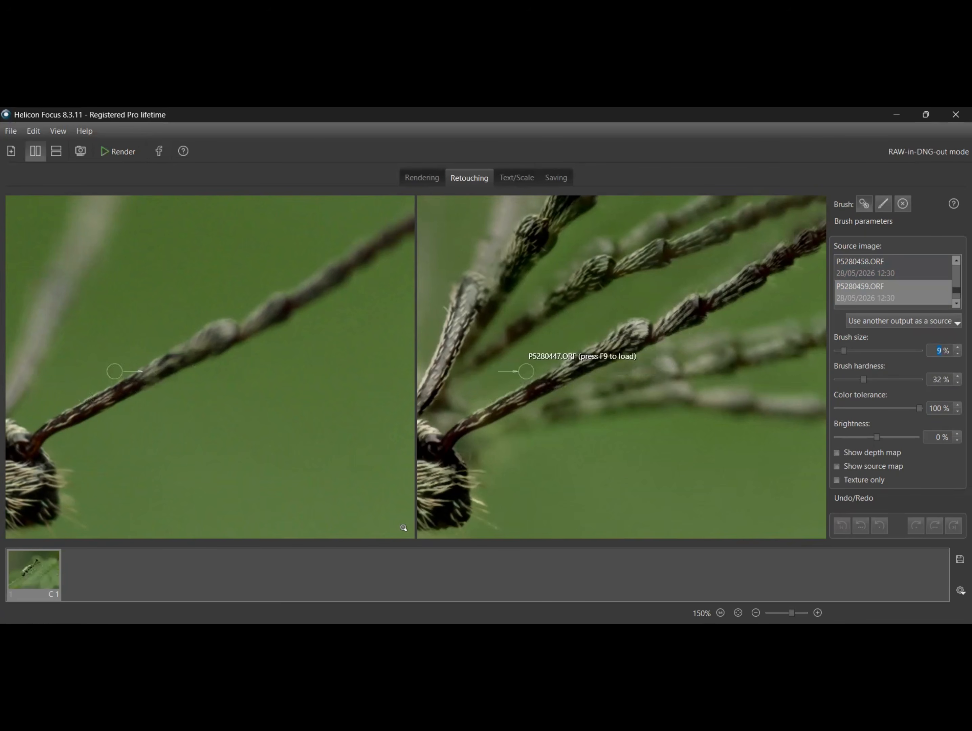
left_click_drag(495, 404, 503, 400)
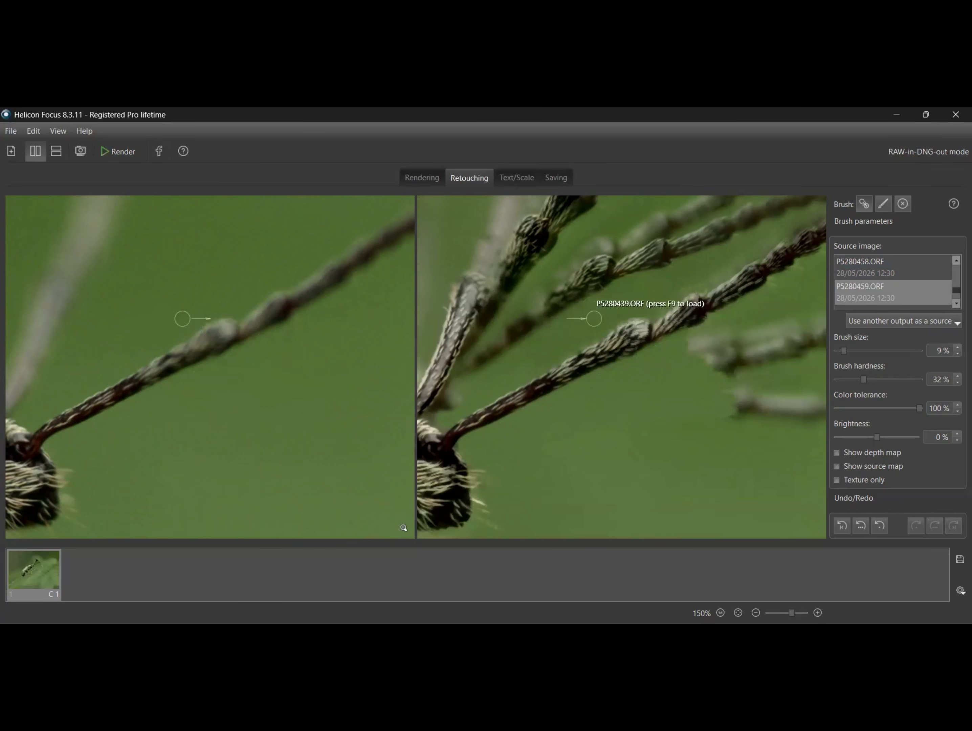
Set the brush to 17% size and 6% hardness, and paint out the remaining blurred antenna sections beneath the foremost antenna.
scroll(845, 351, "up", 8)
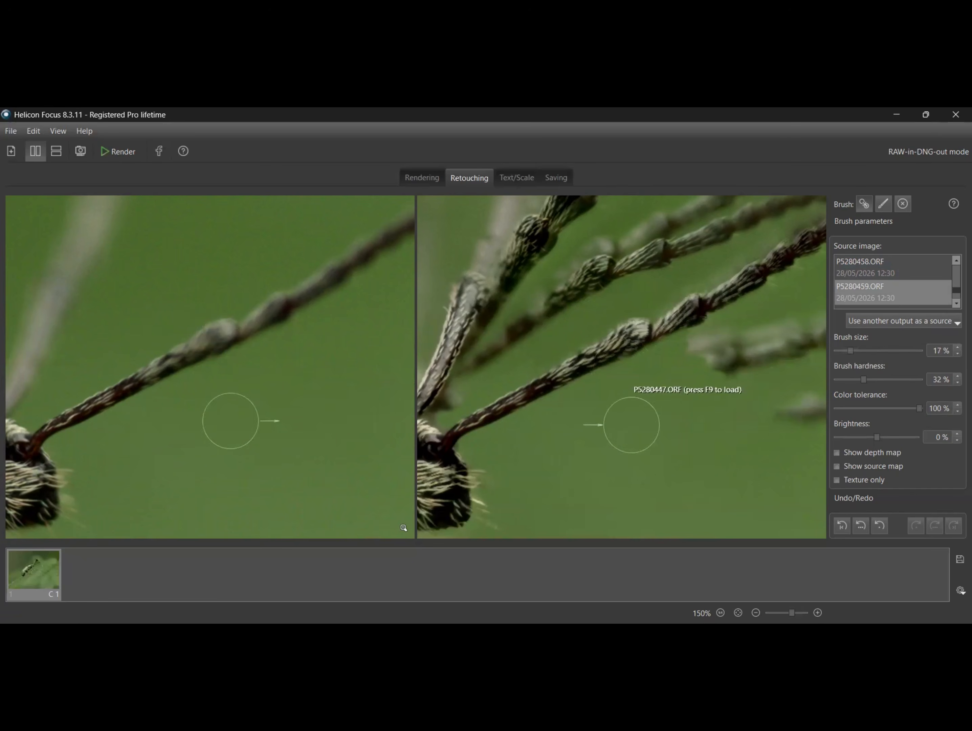
left_click_drag(866, 382, 843, 391)
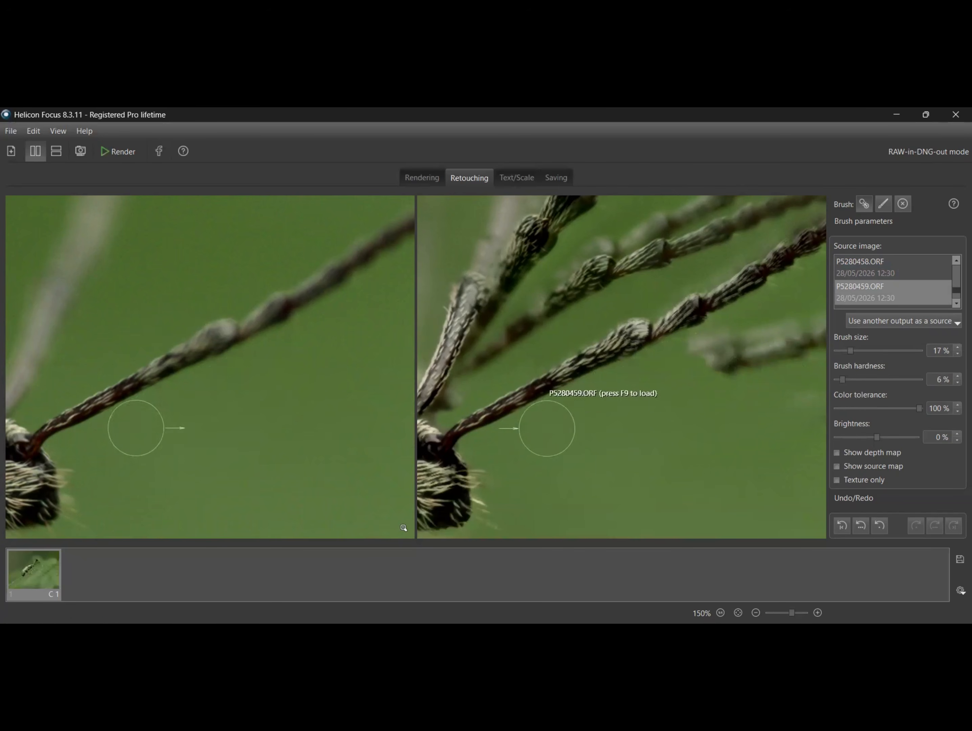
mouse_move(732, 346)
left_mouse_down()
mouse_move(808, 334)
mouse_move(689, 360)
mouse_move(701, 362)
mouse_move(689, 364)
mouse_move(685, 387)
mouse_move(786, 405)
mouse_move(759, 383)
mouse_move(817, 420)
left_mouse_up()
Paint clean background over the two duplicate antenna ends below the foremost antenna's tip.
key("Right")
key("Right")
key("Right")
key("Right")
key("Right")
key("Right")
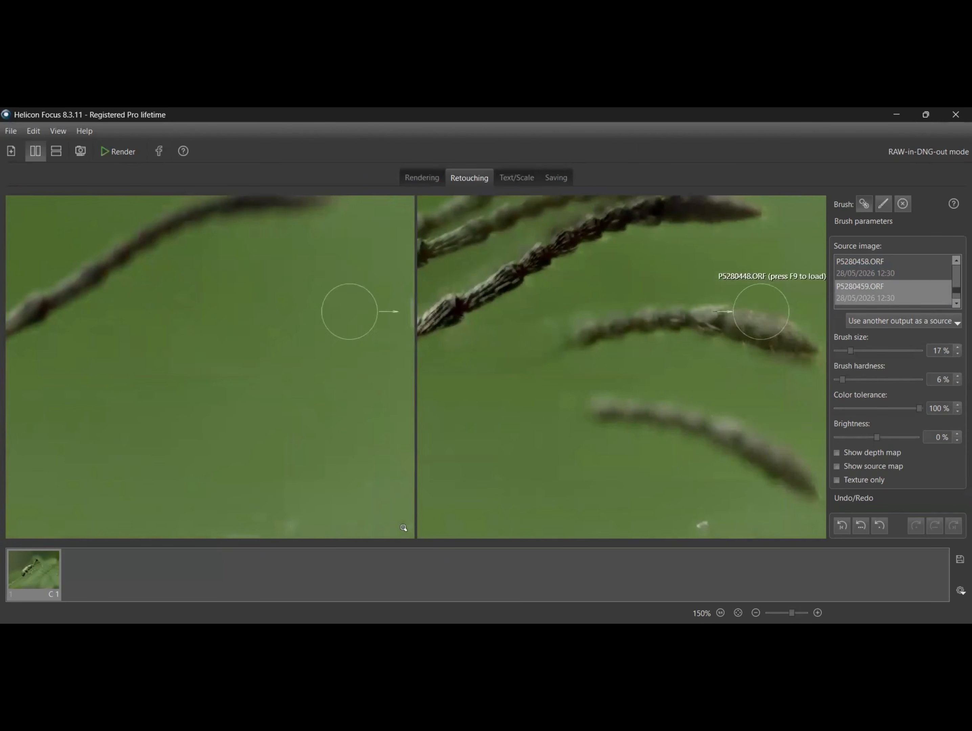
left_click_drag(550, 361, 790, 320)
mouse_move(534, 326)
left_mouse_down()
mouse_move(642, 339)
mouse_move(723, 332)
mouse_move(803, 347)
left_mouse_up()
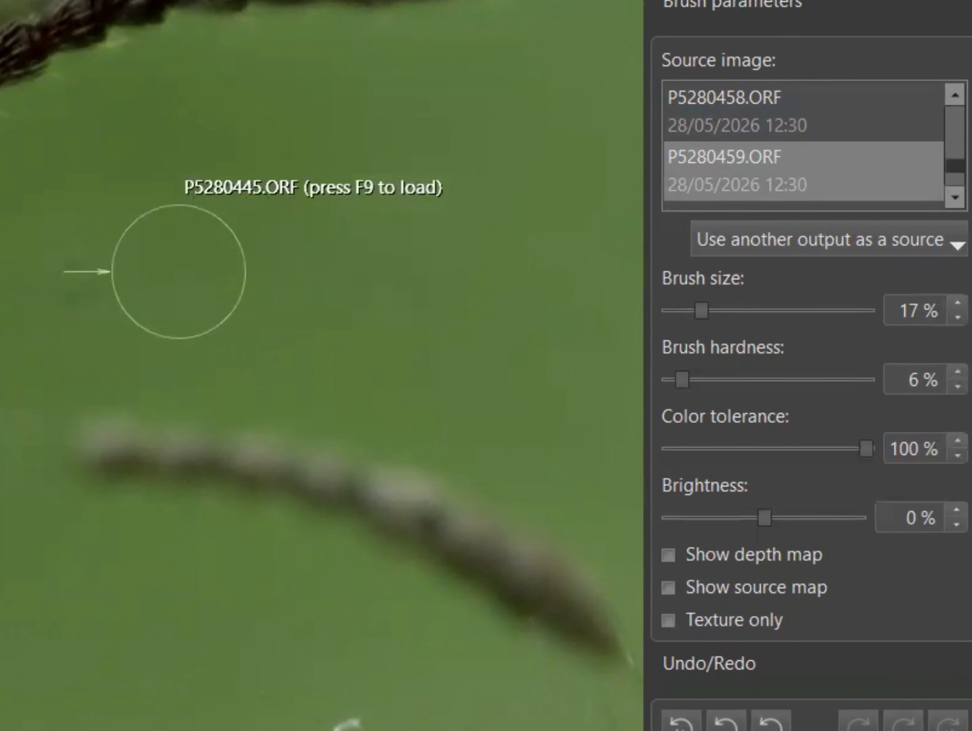
mouse_move(380, 535)
left_mouse_down()
mouse_move(525, 683)
mouse_move(590, 569)
mouse_move(119, 489)
mouse_move(573, 625)
mouse_move(504, 612)
mouse_move(569, 569)
mouse_move(217, 462)
mouse_move(417, 482)
left_mouse_up()
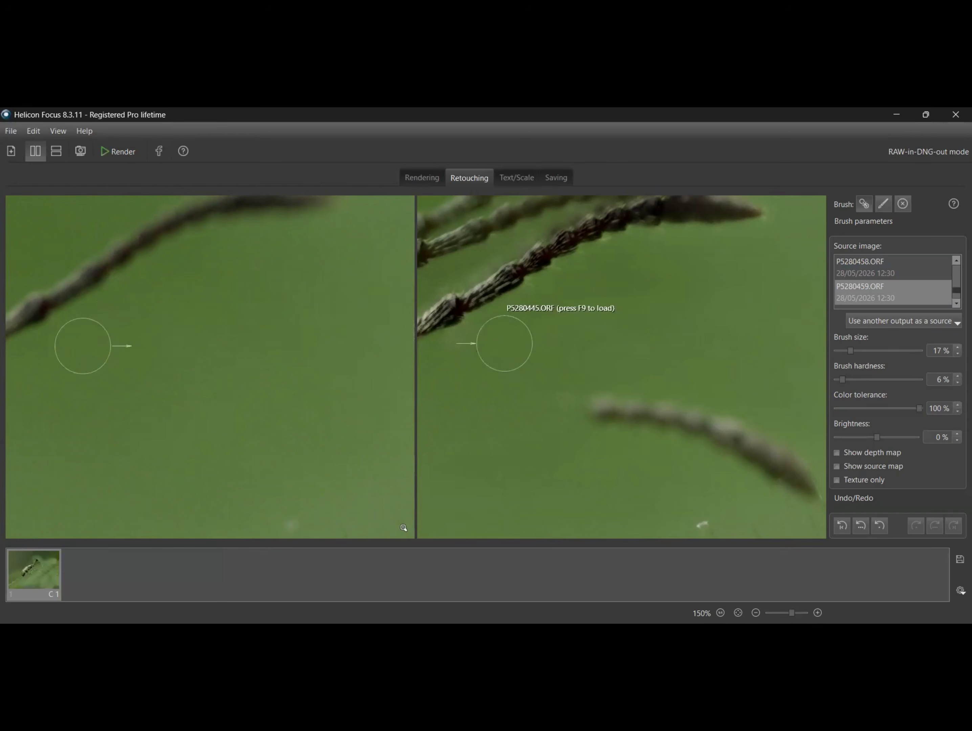
mouse_move(634, 397)
left_mouse_down()
mouse_move(794, 482)
mouse_move(564, 405)
mouse_move(764, 467)
mouse_move(775, 445)
mouse_move(718, 462)
left_mouse_up()
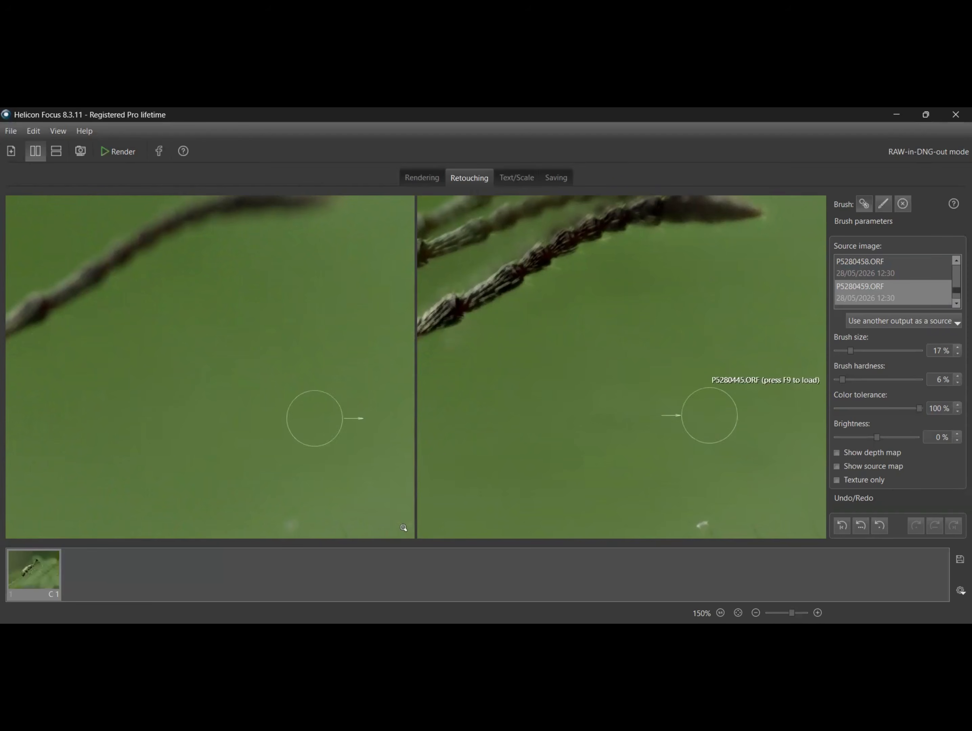
Blend the cleared background beneath the foremost antenna's tip, reducing the brush hardness to 4%.
left_click_drag(847, 380, 860, 378)
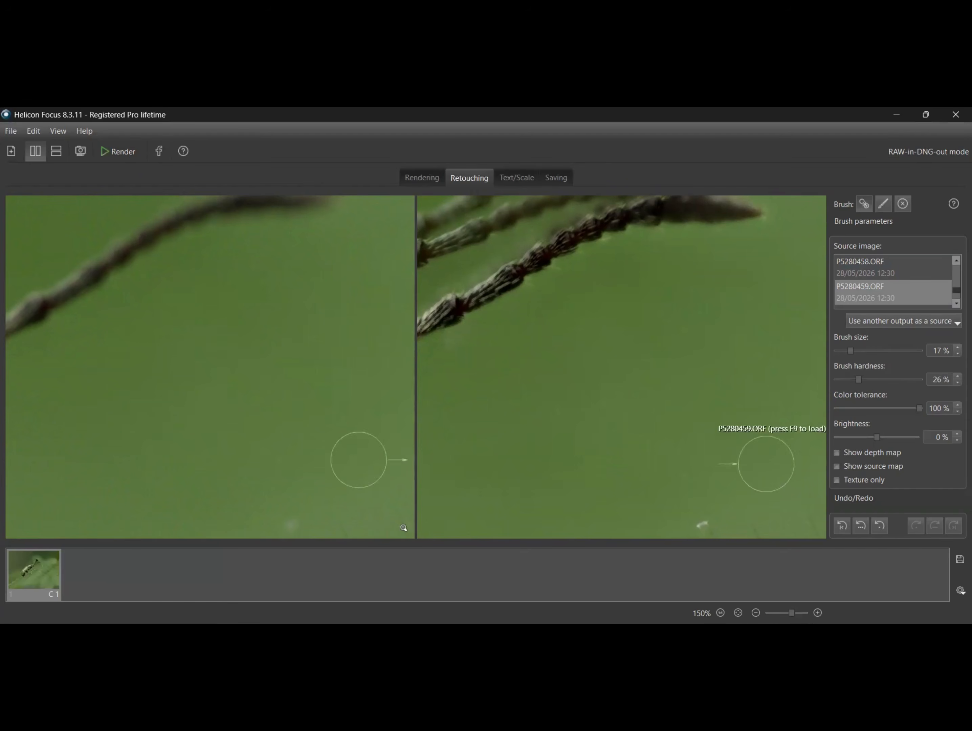
key("Right")
key("Right")
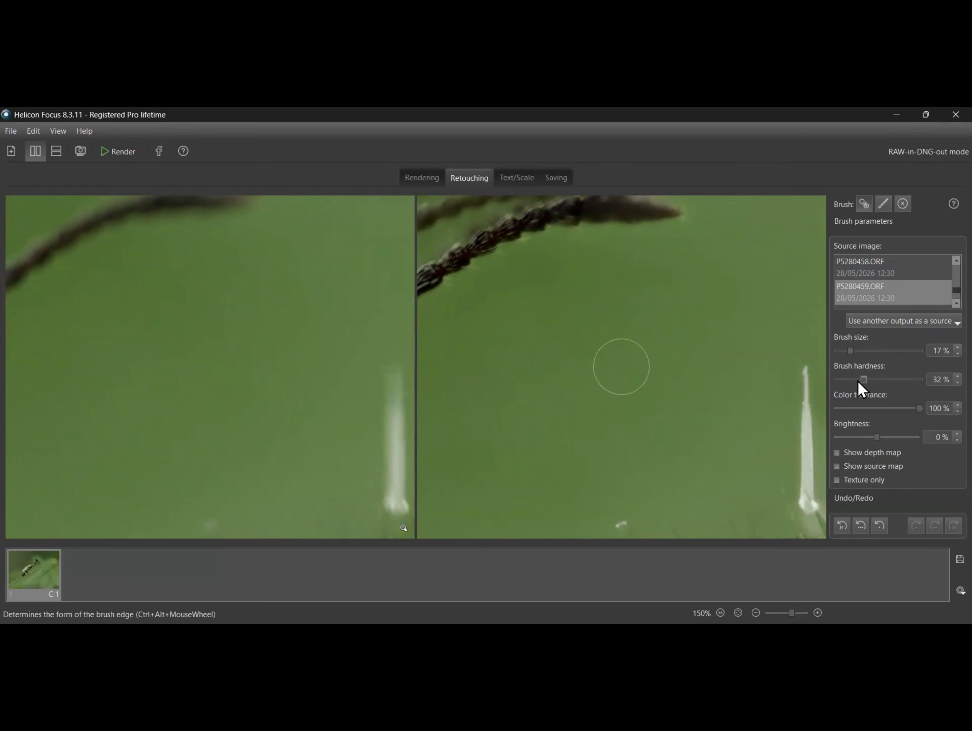
scroll(859, 381, "down", 9)
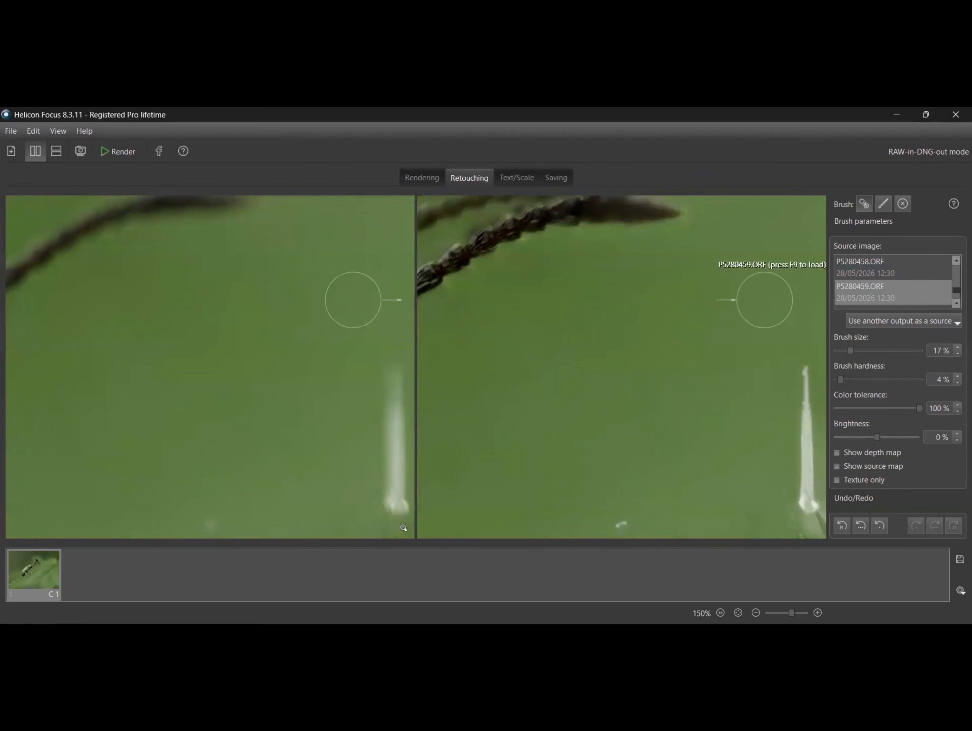
left_click_drag(487, 442, 528, 442)
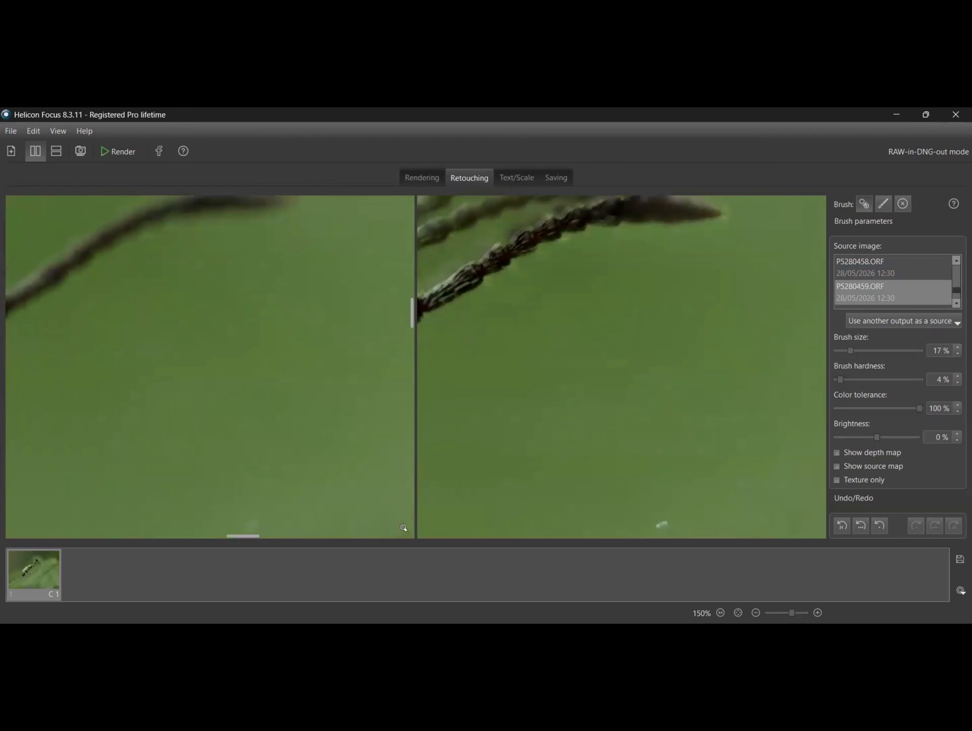
Return to the antenna's base and retouch around it from P5280459.ORF with a 9% brush at 28% hardness.
key("Left")
key("Left")
key("Left")
key("Left")
key("Left")
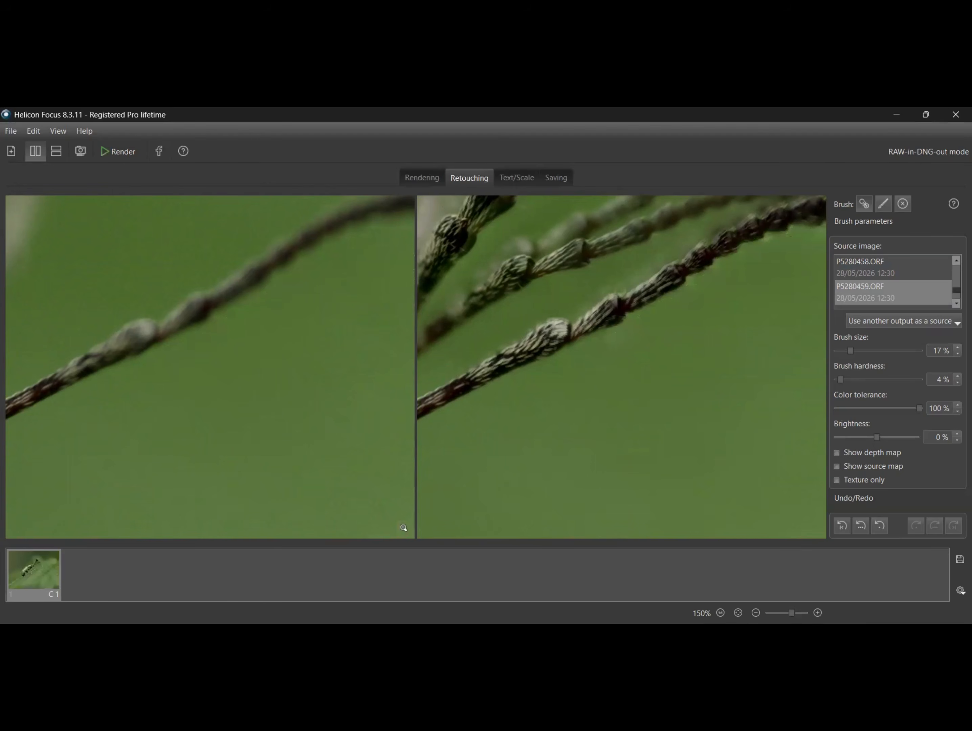
key("Left")
key("Left")
key("Left")
key("Left")
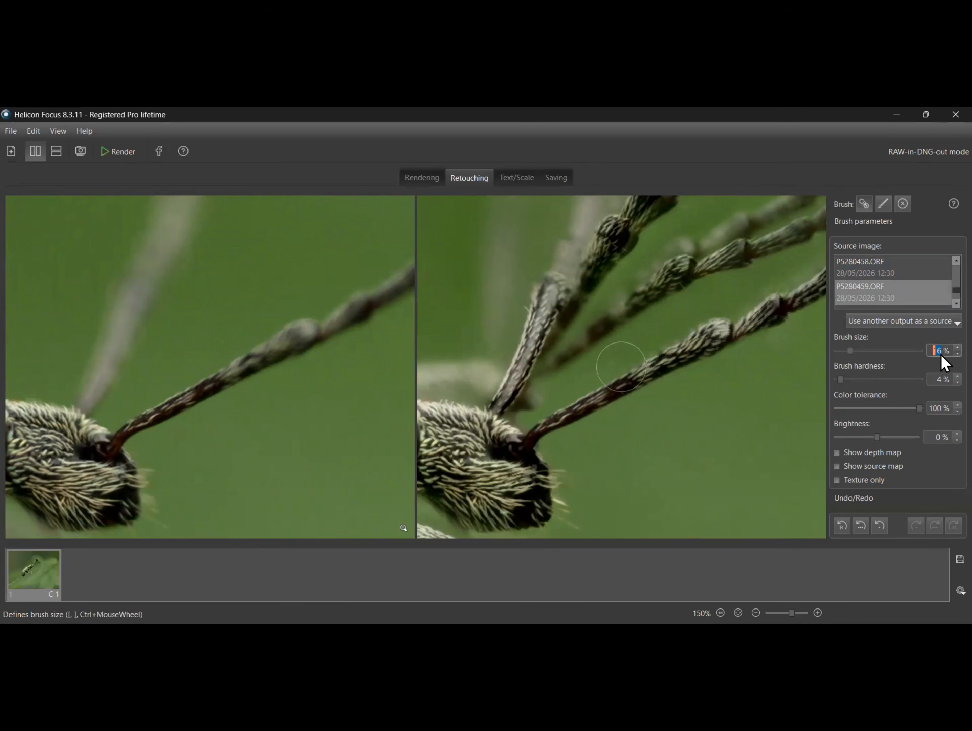
scroll(941, 354, "down", 5)
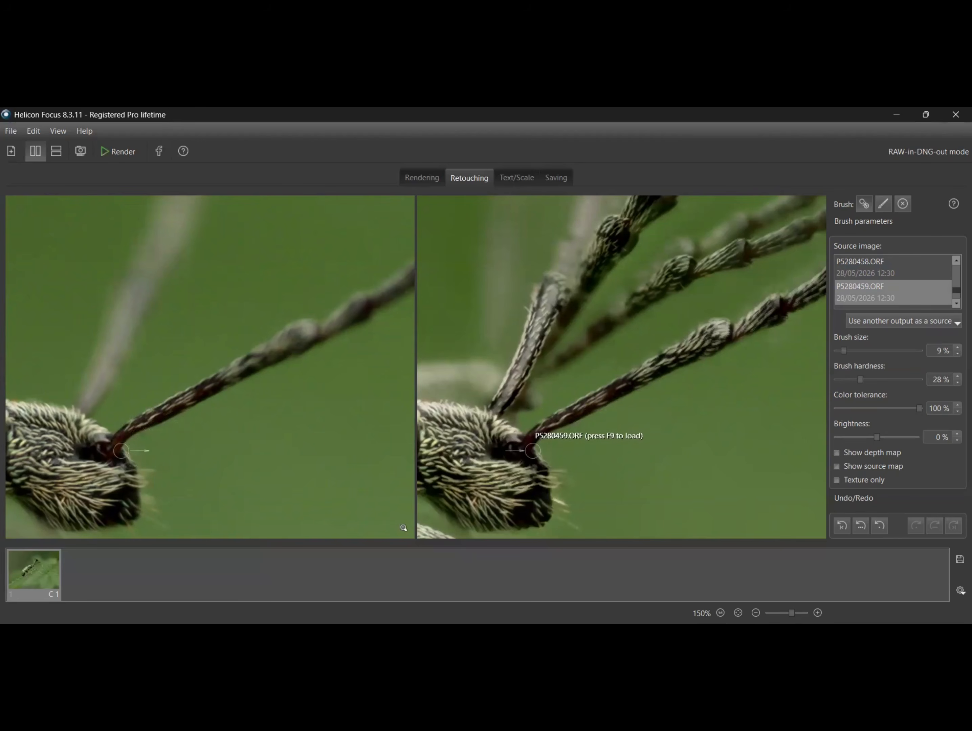
Retouch the beetle's snout from source frame P5280460.ORF, and load P5280461.ORF as the source.
scroll(941, 304, "down", 1)
left_click(917, 294)
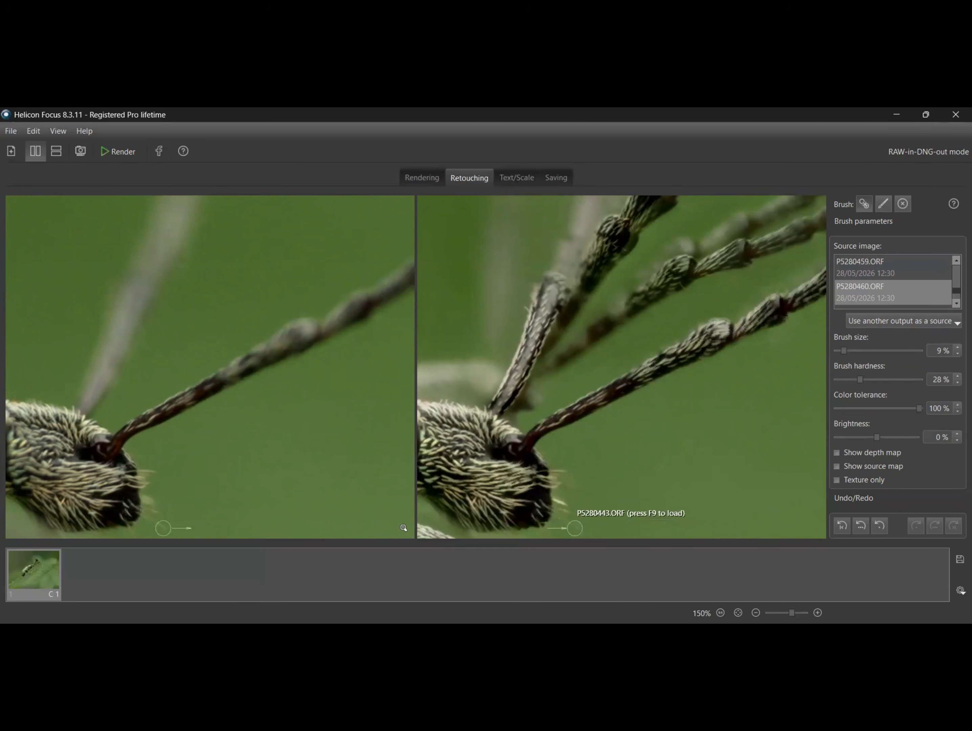
scroll(622, 368, "down", 3)
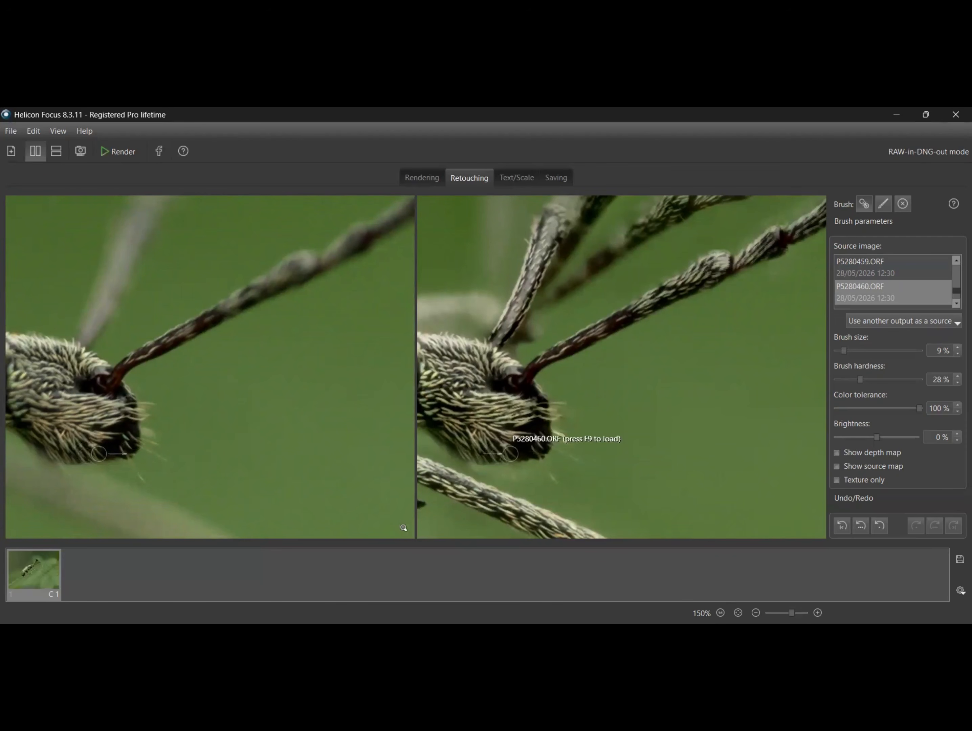
left_click(941, 302)
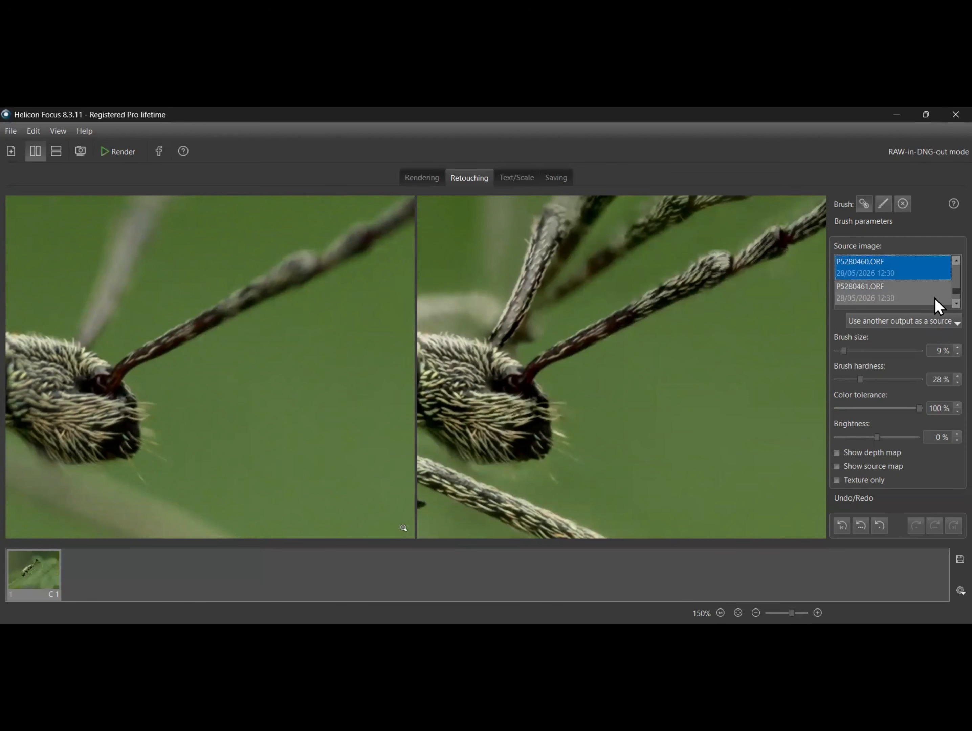
left_click(938, 300)
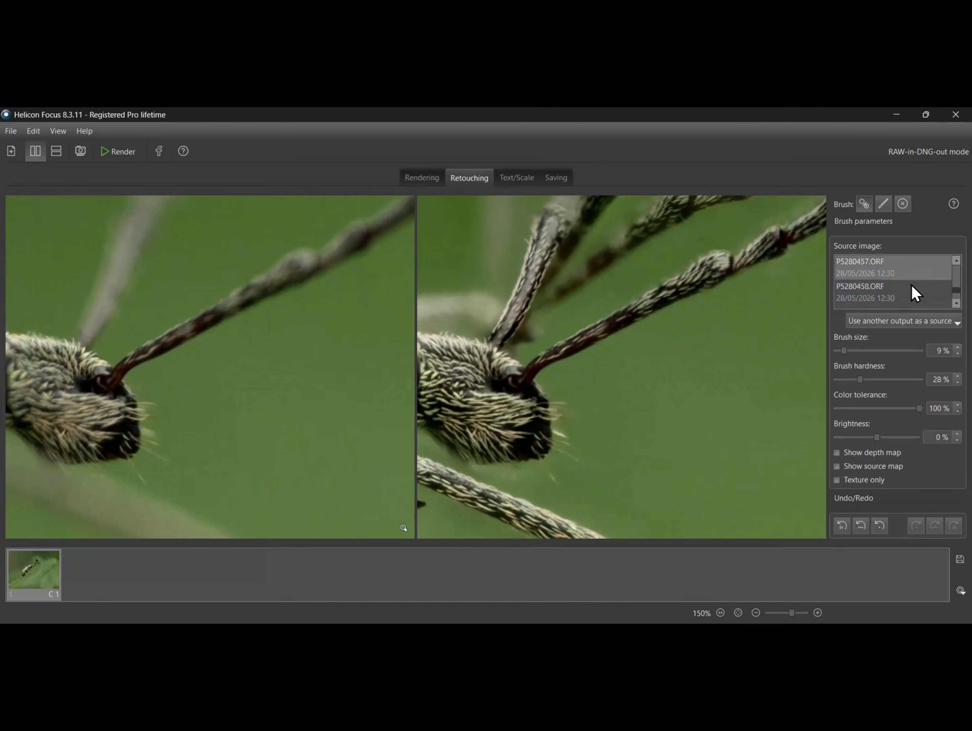
Retouch the inner segments of the foremost antenna using source frames P5280458.ORF, P5280457.ORF and P5280456.ORF in turn.
scroll(912, 284, "up", 1)
left_click(912, 288)
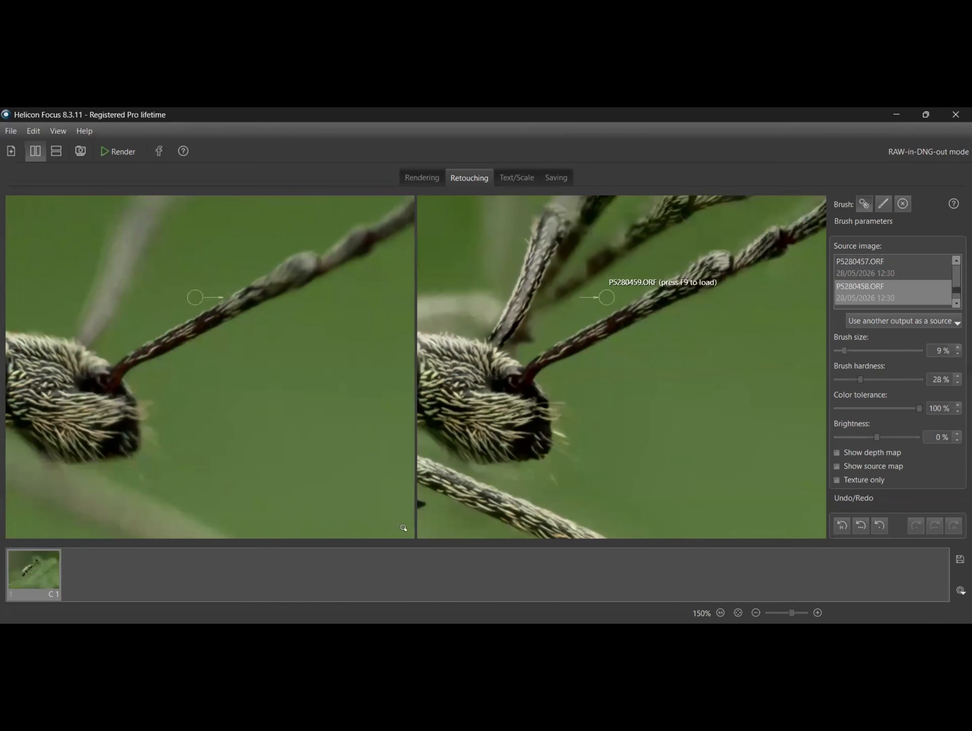
left_click(924, 269)
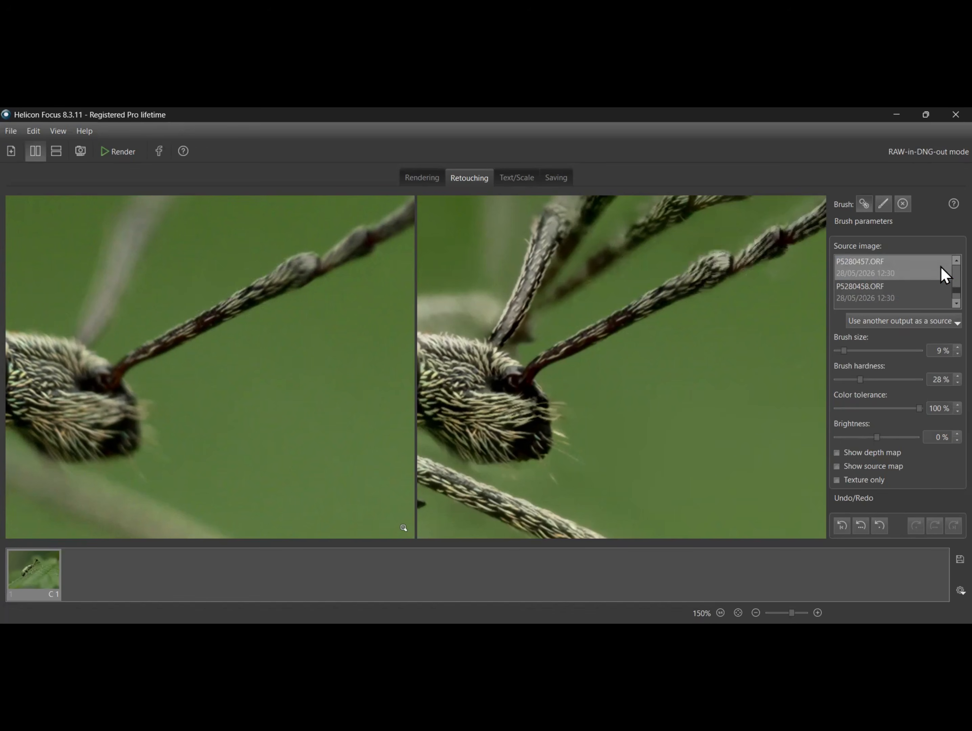
left_click(910, 270)
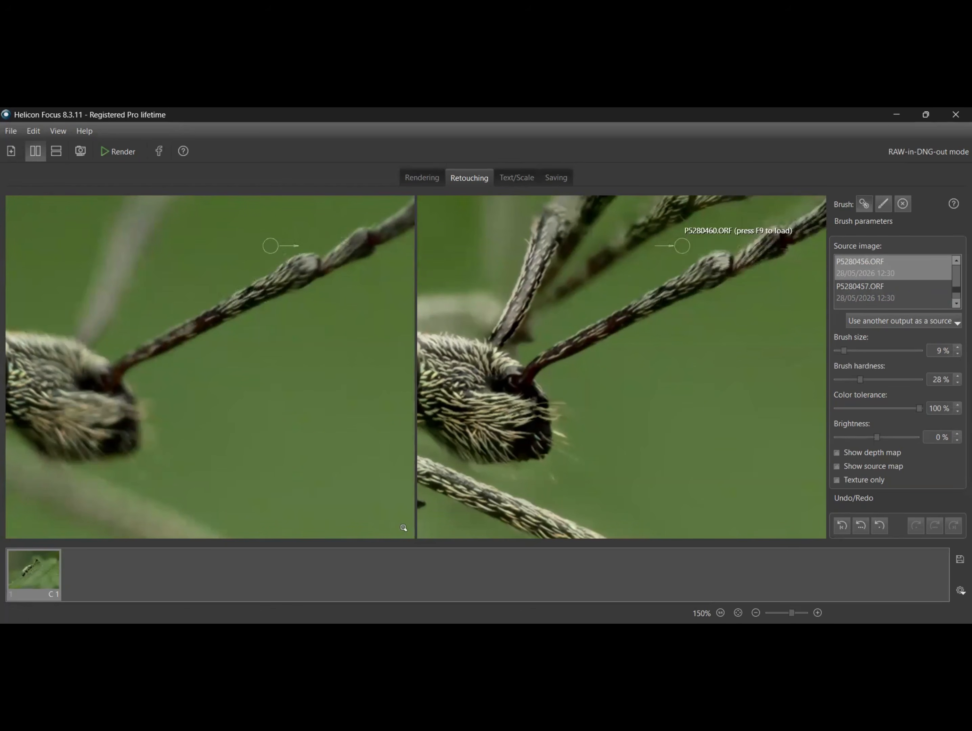
Retouch the middle segments of the foremost antenna from P5280455.ORF, and switch the source to P5280454.ORF.
scroll(404, 528, "up", 5)
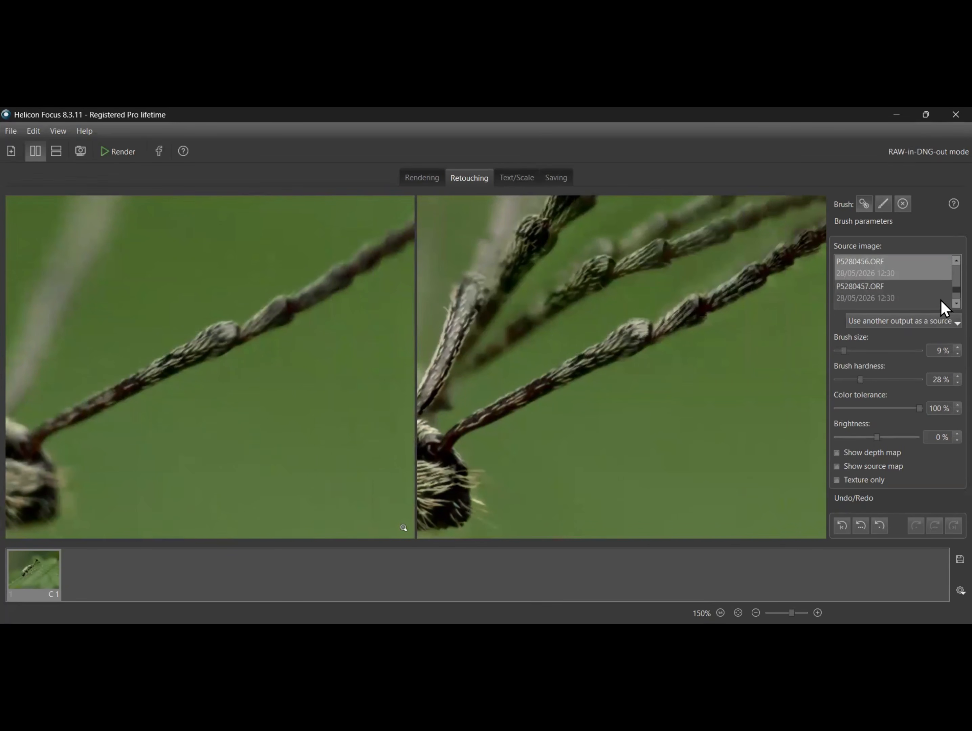
scroll(942, 300, "up", 1)
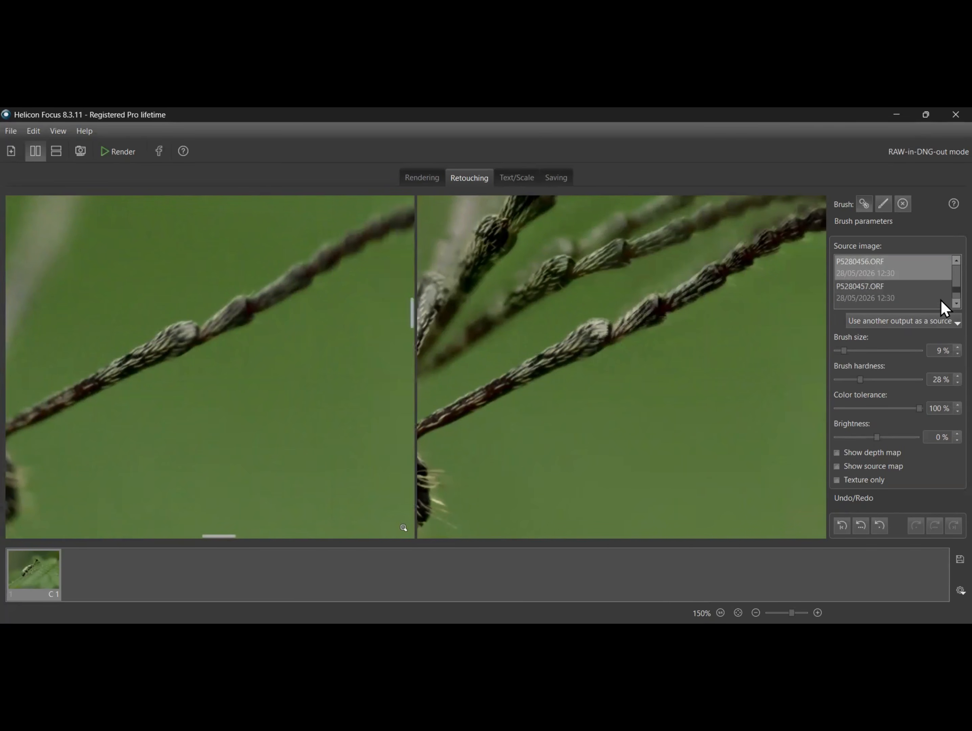
left_click(936, 261)
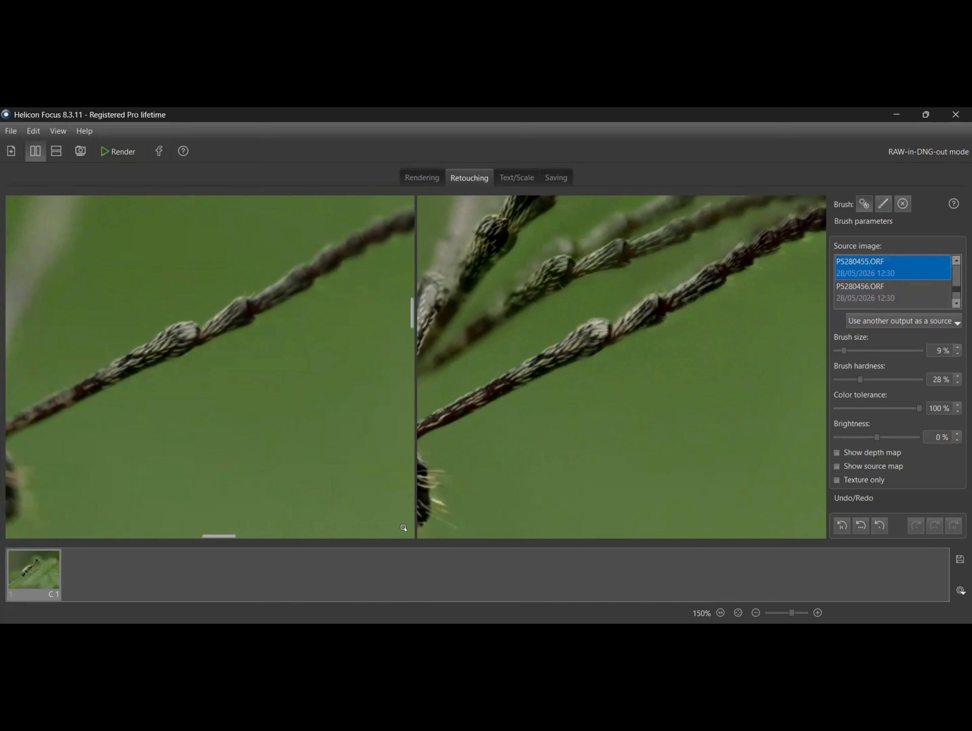
mouse_move(564, 336)
left_mouse_down()
mouse_move(602, 337)
mouse_move(576, 322)
left_mouse_up()
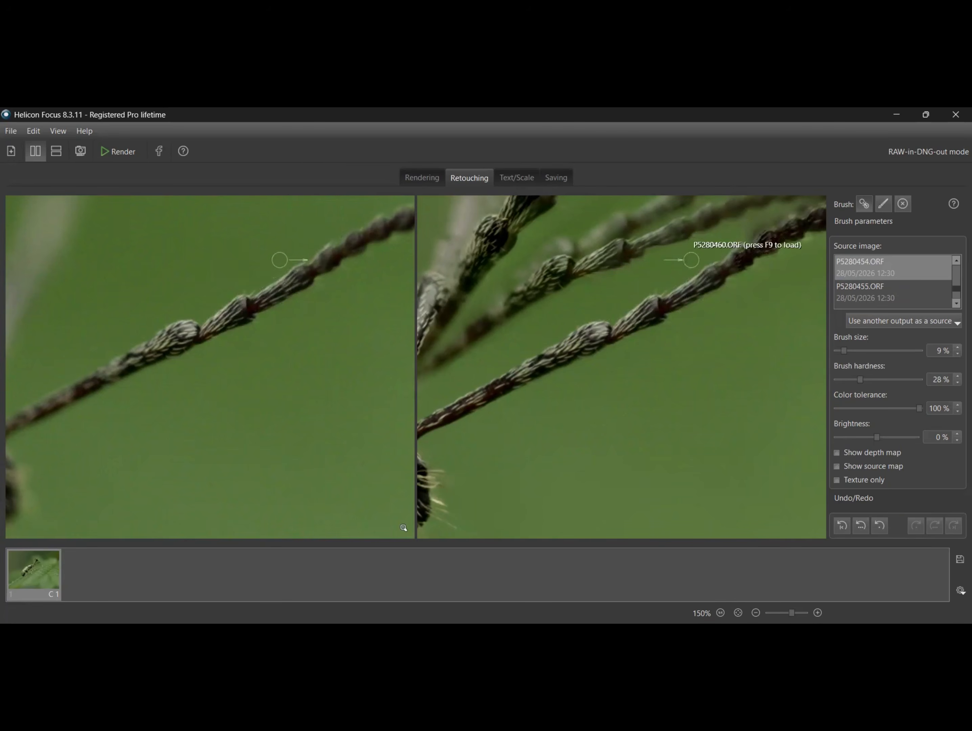
Paint P5280454.ORF over the duplicate antennae above the foremost antenna's outer end, using a 14% brush at 30% hardness.
mouse_move(732, 321)
left_mouse_down()
mouse_move(720, 391)
mouse_move(690, 423)
mouse_move(568, 425)
left_mouse_up()
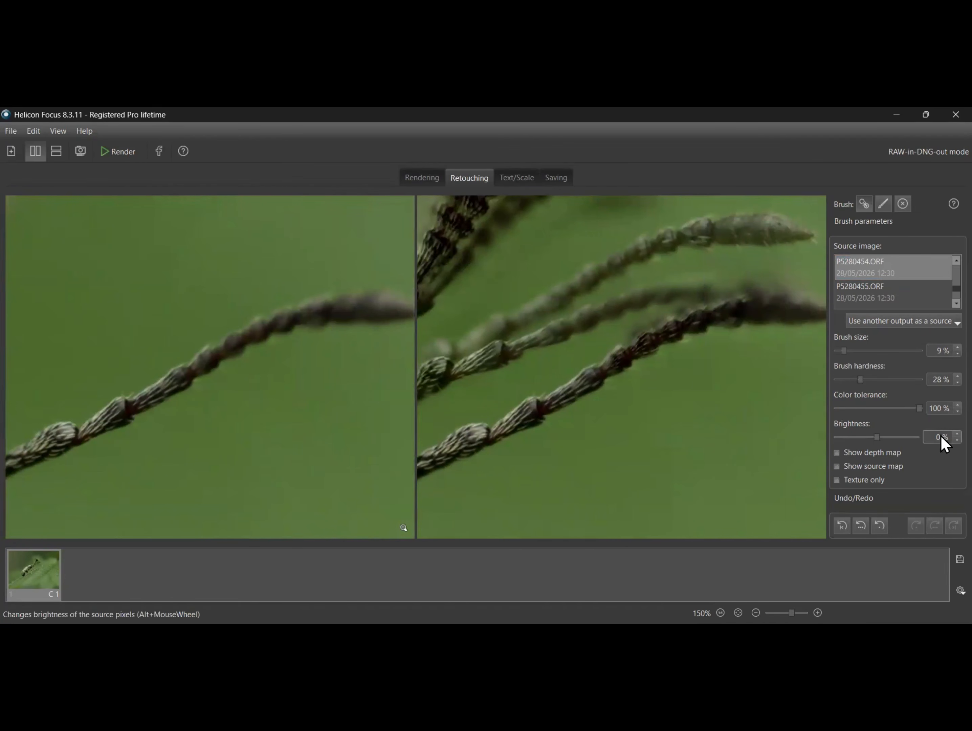
left_click(863, 380)
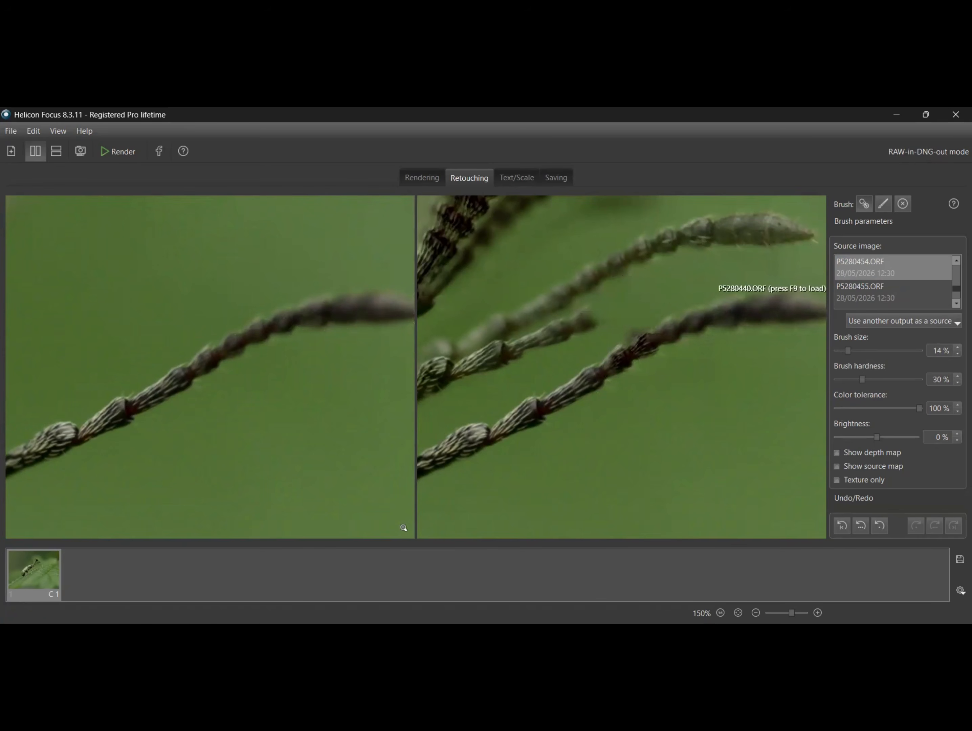
mouse_move(631, 297)
left_mouse_down()
mouse_move(516, 349)
mouse_move(629, 245)
mouse_move(799, 251)
mouse_move(519, 333)
mouse_move(441, 341)
mouse_move(458, 386)
mouse_move(738, 252)
mouse_move(845, 249)
left_mouse_up()
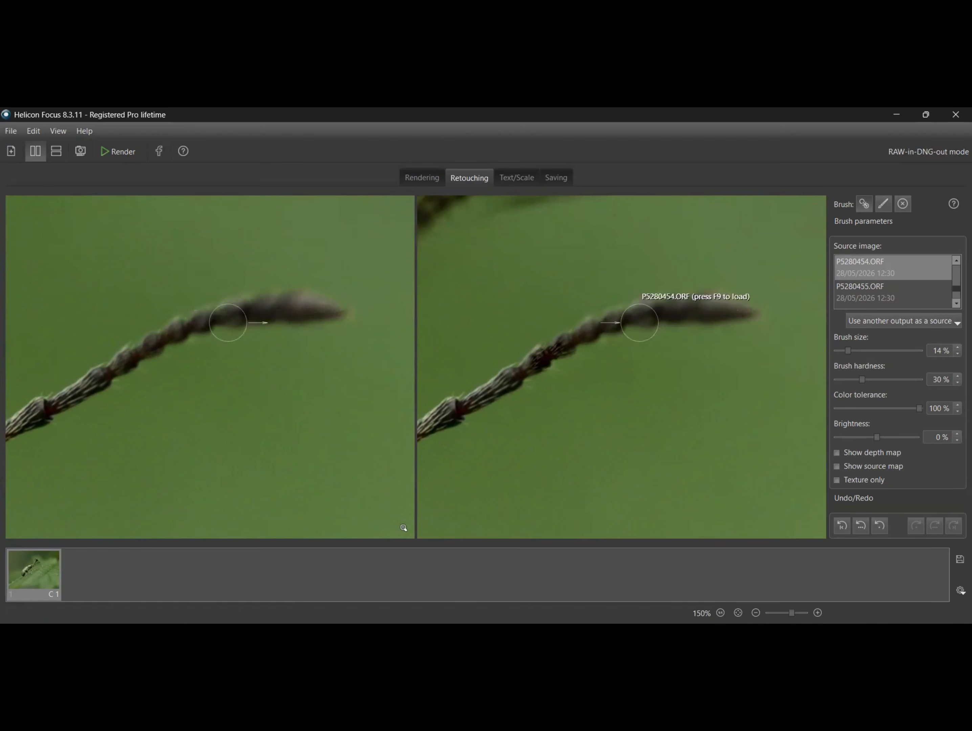
Set the brush to 8% size and 25% hardness, and retouch the antenna's outer segments from P5280453.ORF and P5280452.ORF.
left_click_drag(725, 293, 764, 293)
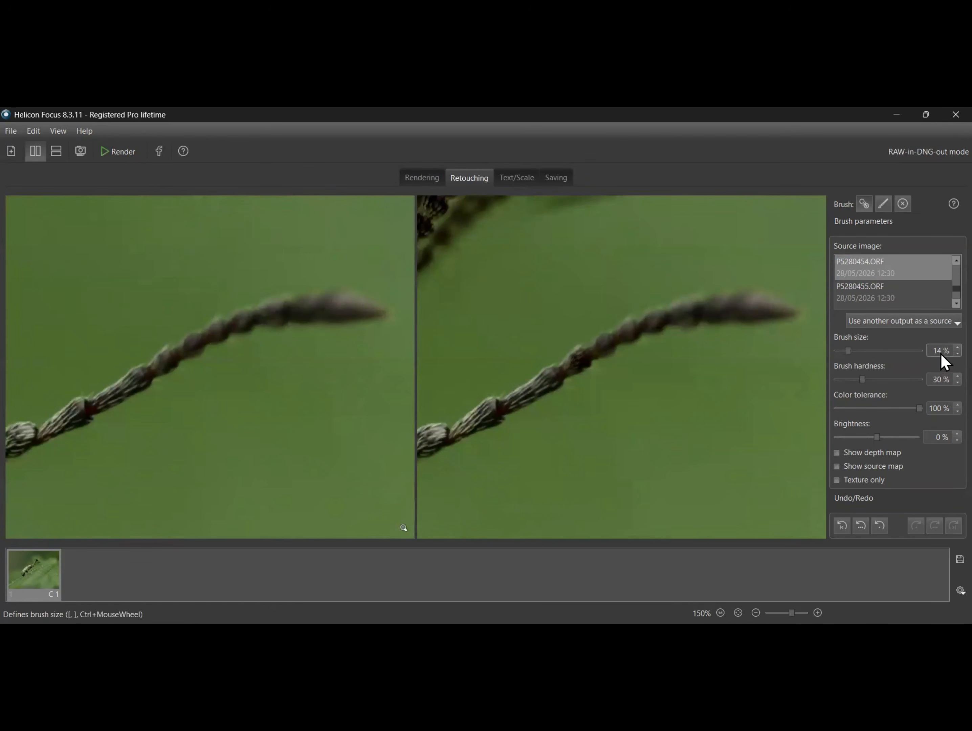
type("8")
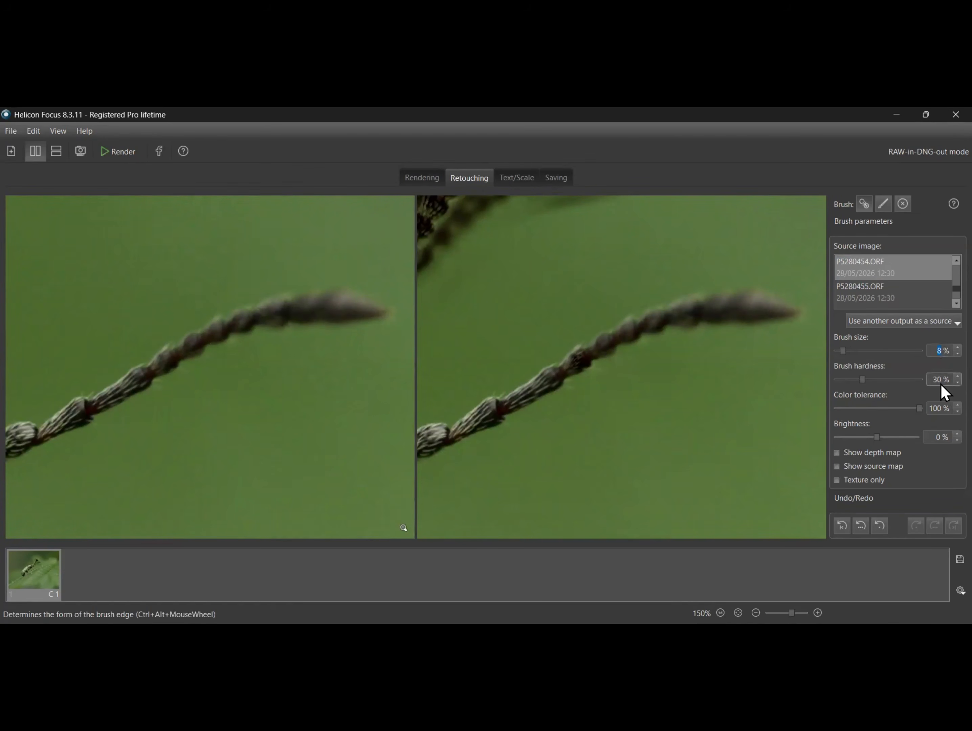
left_click_drag(862, 379, 856, 379)
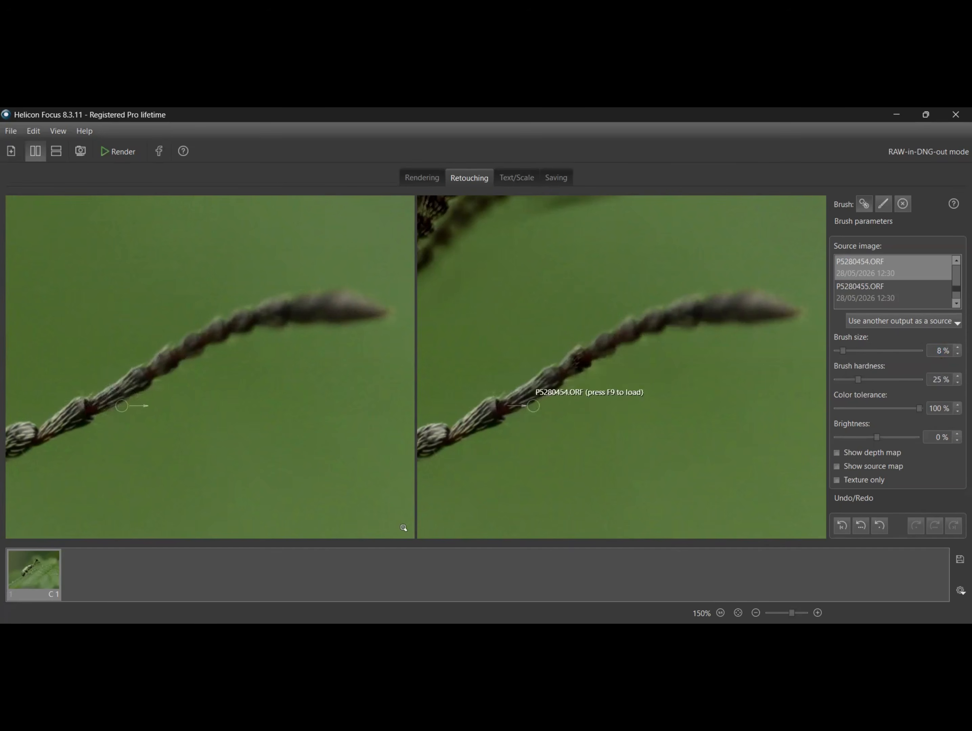
left_click(940, 261)
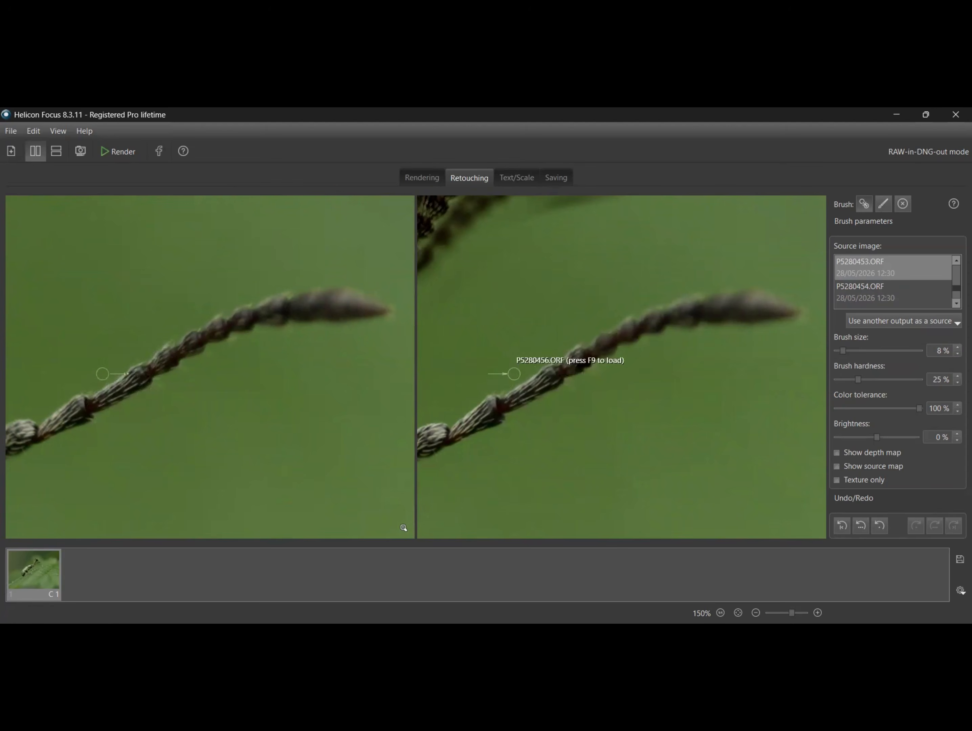
scroll(941, 262, "up", 1)
left_click(942, 262)
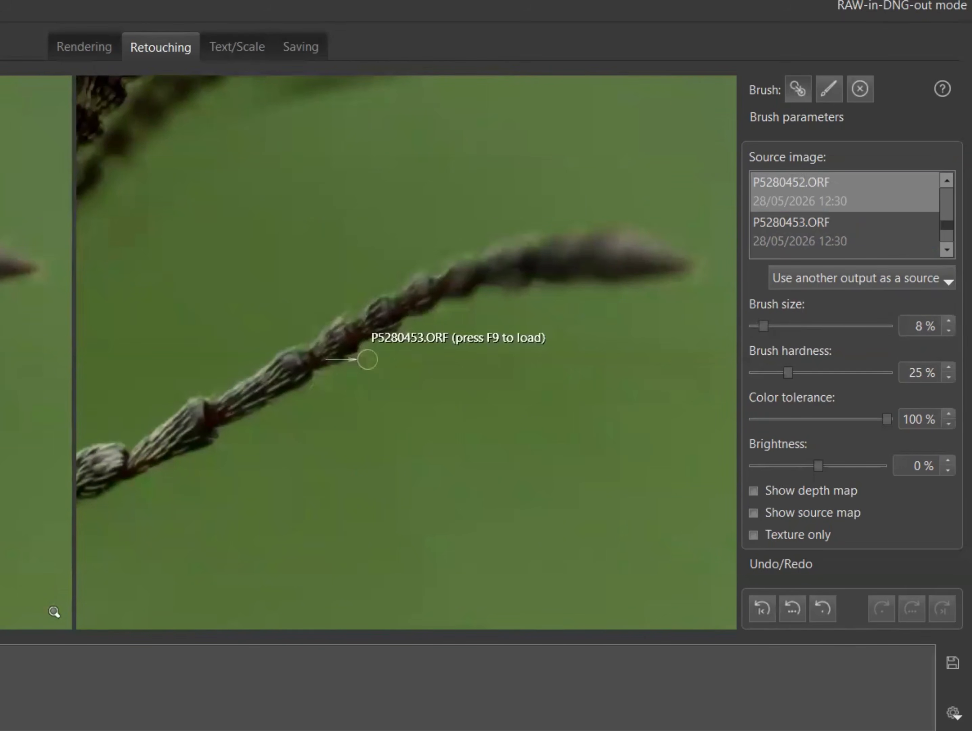
Retouch the foremost antenna's outer segments from P5280453.ORF, and touch them up again from P5280452.ORF.
left_click(773, 238)
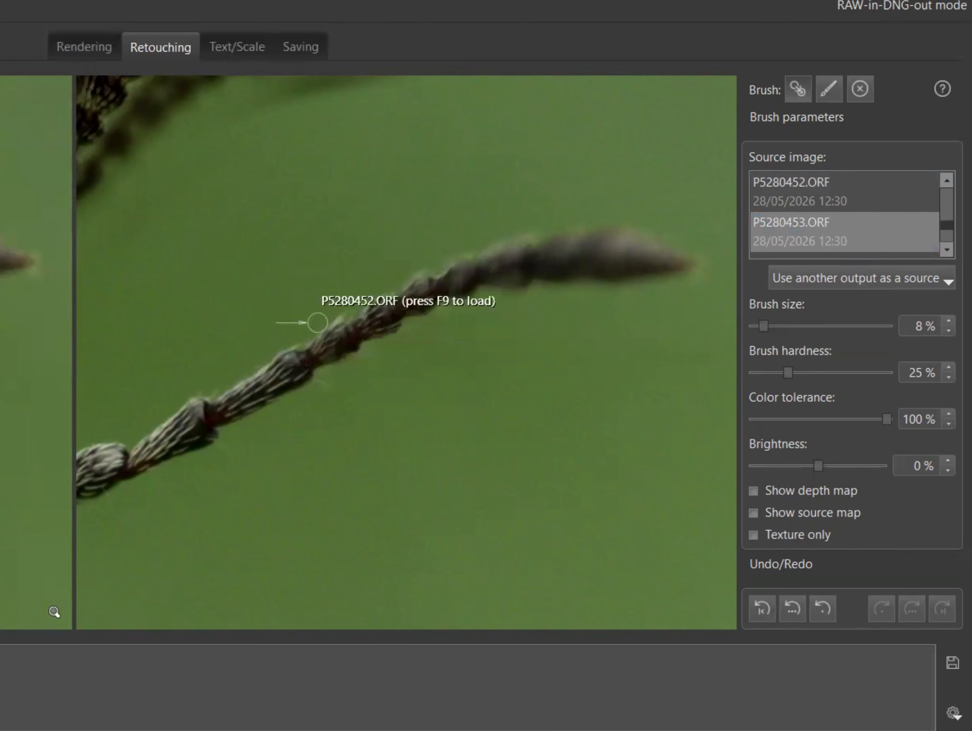
left_click(903, 195)
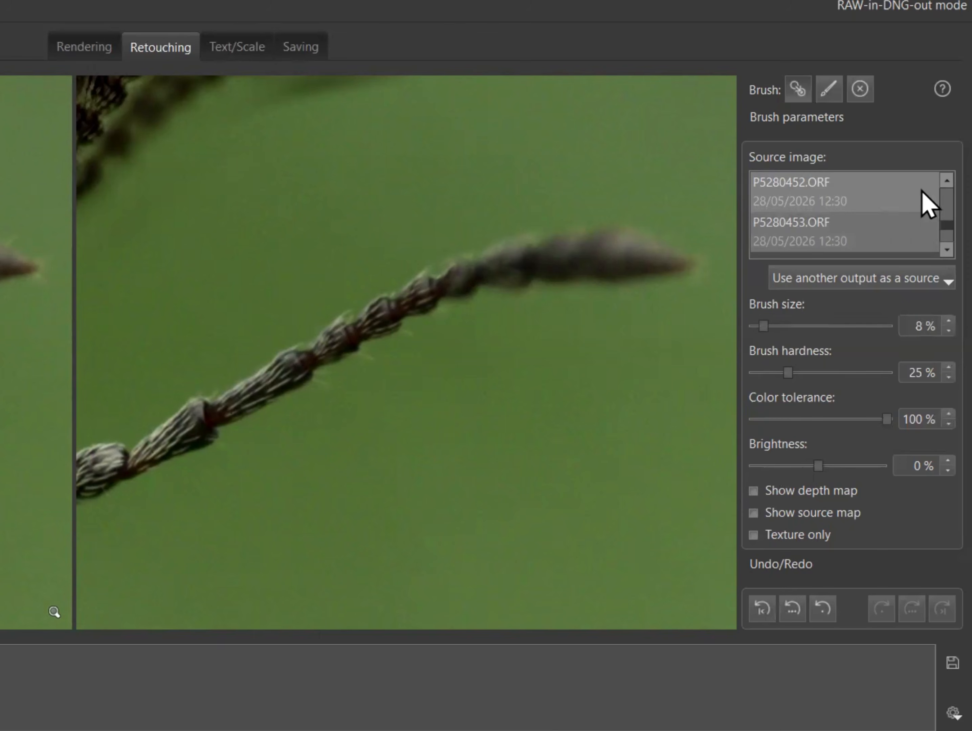
Step through source frames P5280451.ORF to P5280447.ORF and compare the sharpness of the foremost antenna's tip.
scroll(903, 205, "up", 1)
left_click(894, 208)
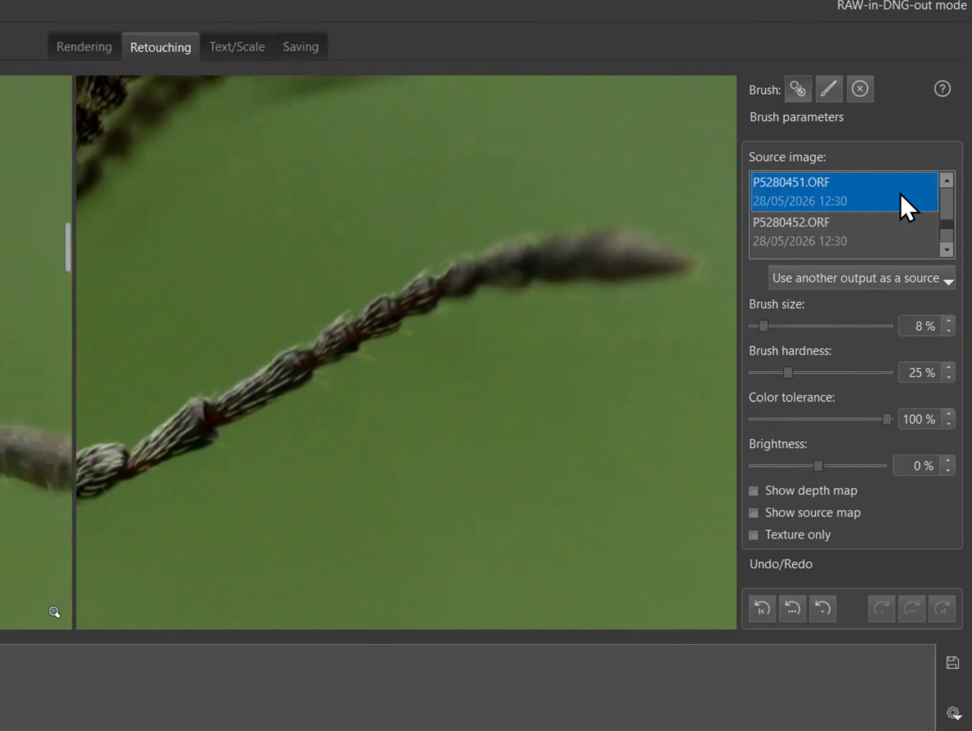
scroll(868, 196, "up", 1)
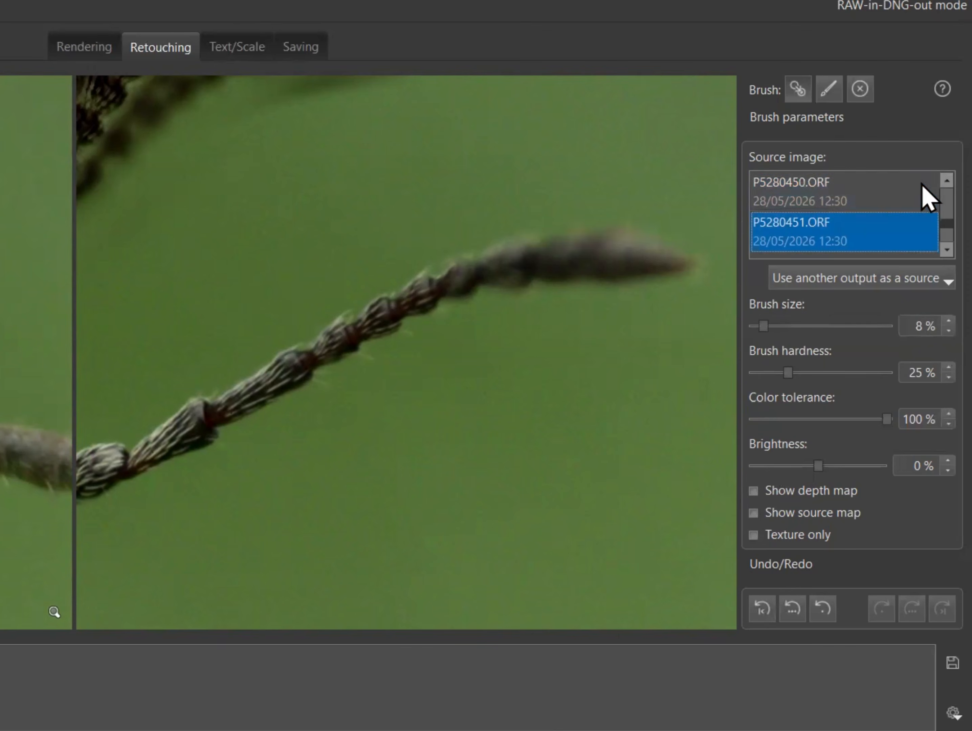
left_click(885, 194)
scroll(868, 196, "up", 1)
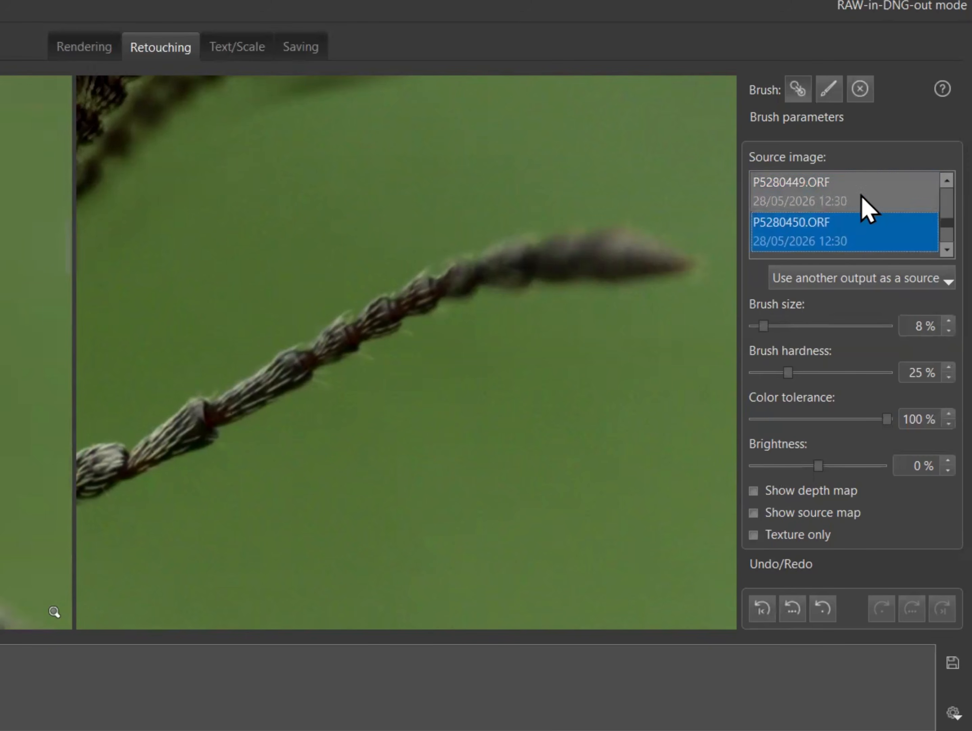
left_click(863, 195)
scroll(911, 188, "up", 1)
left_click(863, 190)
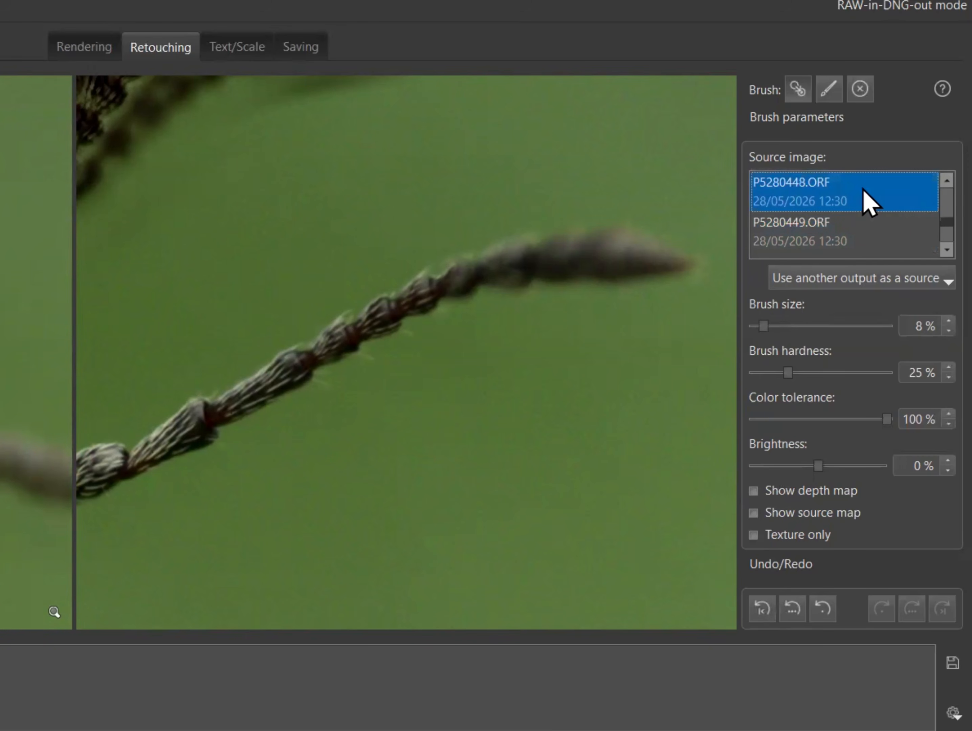
scroll(867, 190, "up", 1)
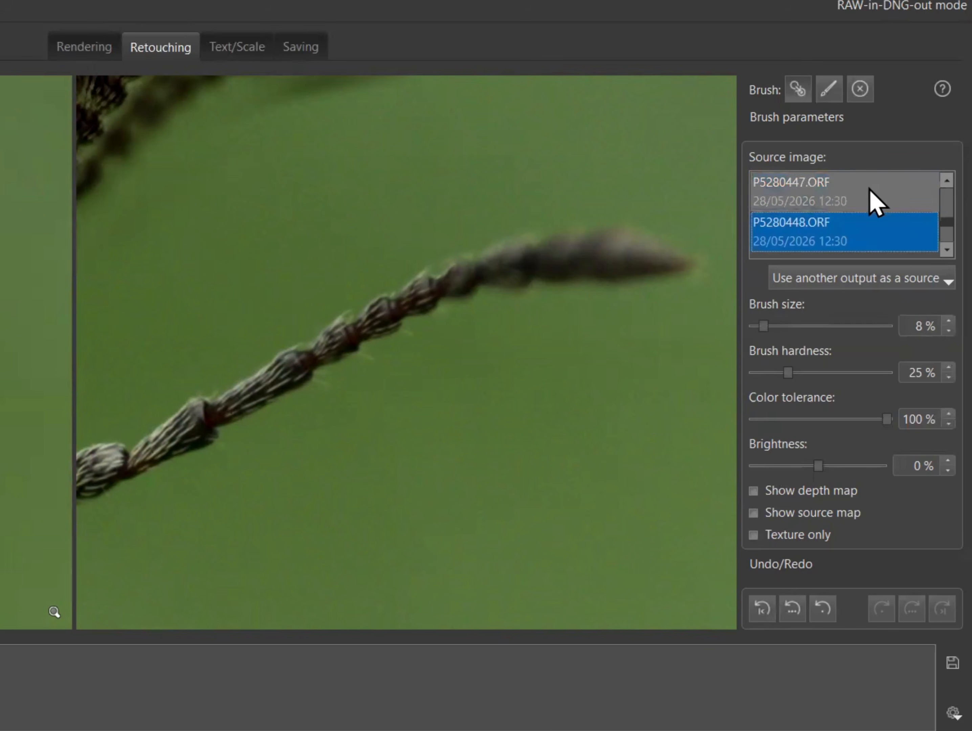
left_click(877, 191)
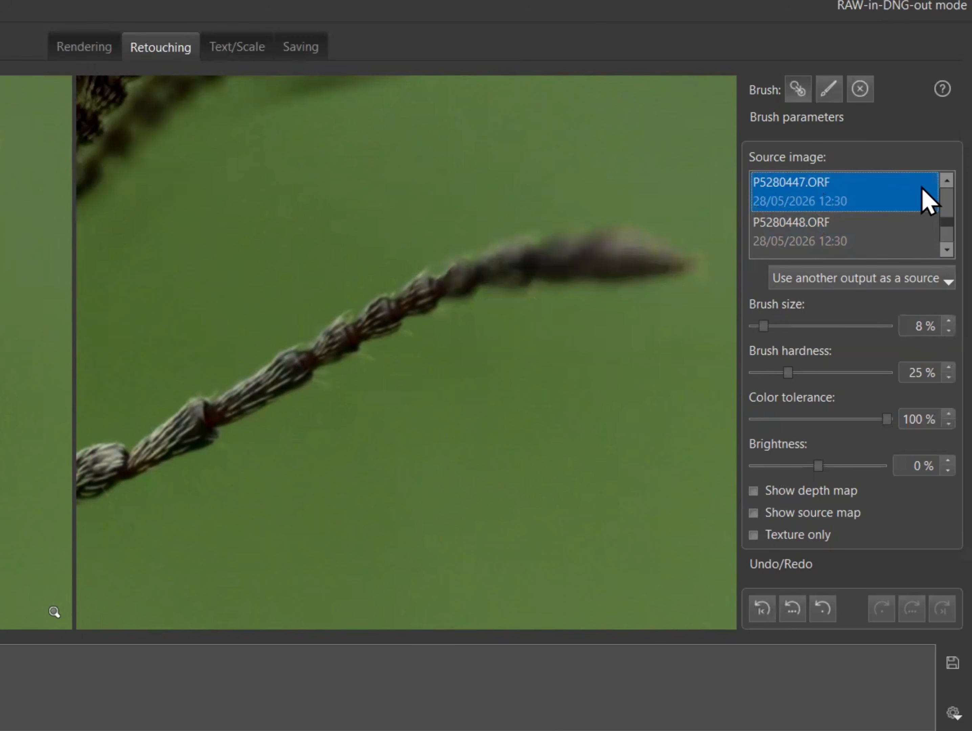
Examine the duplicated upper antennae against source frames P5280445.ORF to P5280442.ORF.
scroll(912, 208, "up", 1)
left_click(868, 242)
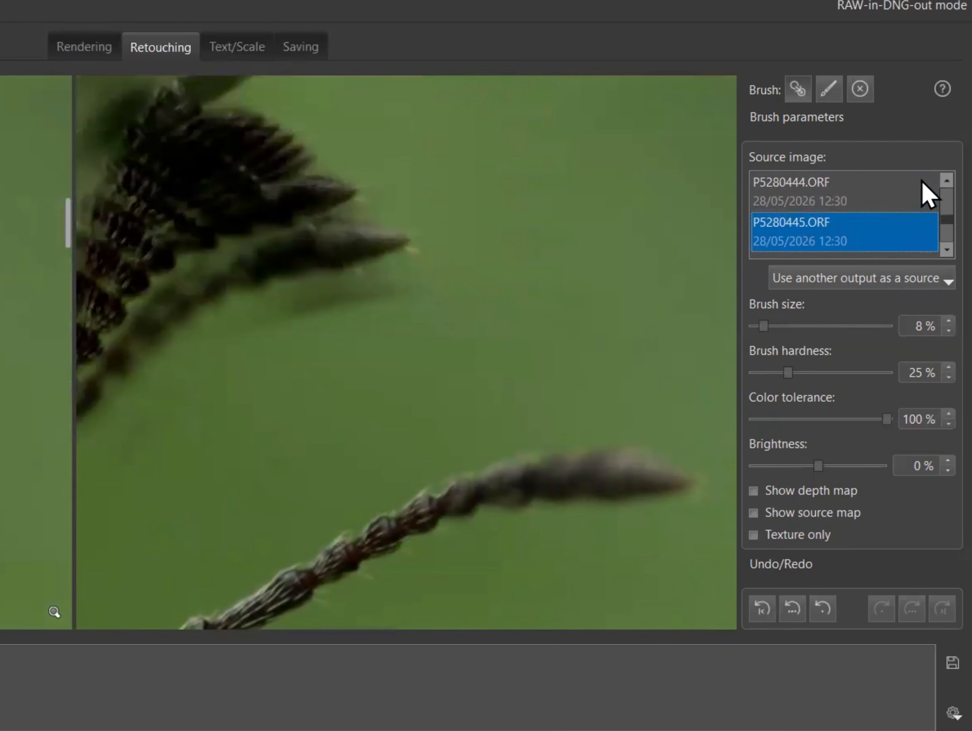
scroll(899, 212, "up", 1)
left_click(875, 243)
left_click(881, 206)
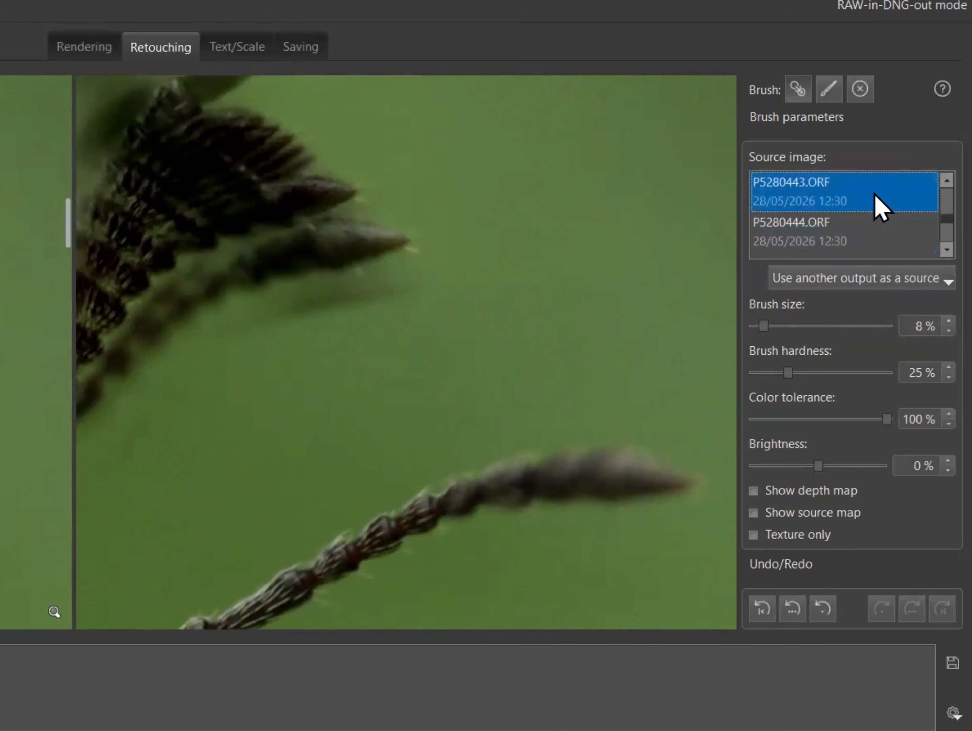
scroll(927, 195, "up", 1)
left_click(903, 205)
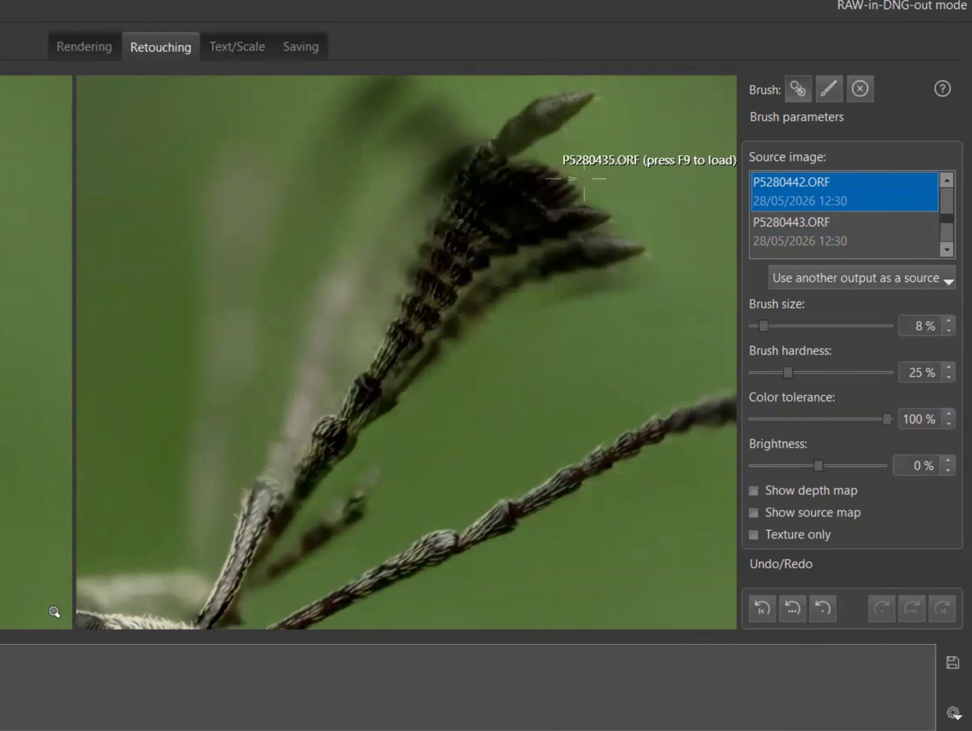
Set the brush size to 15% and choose P5280468.ORF as the source for the rear antenna area beside the head.
left_click(760, 328)
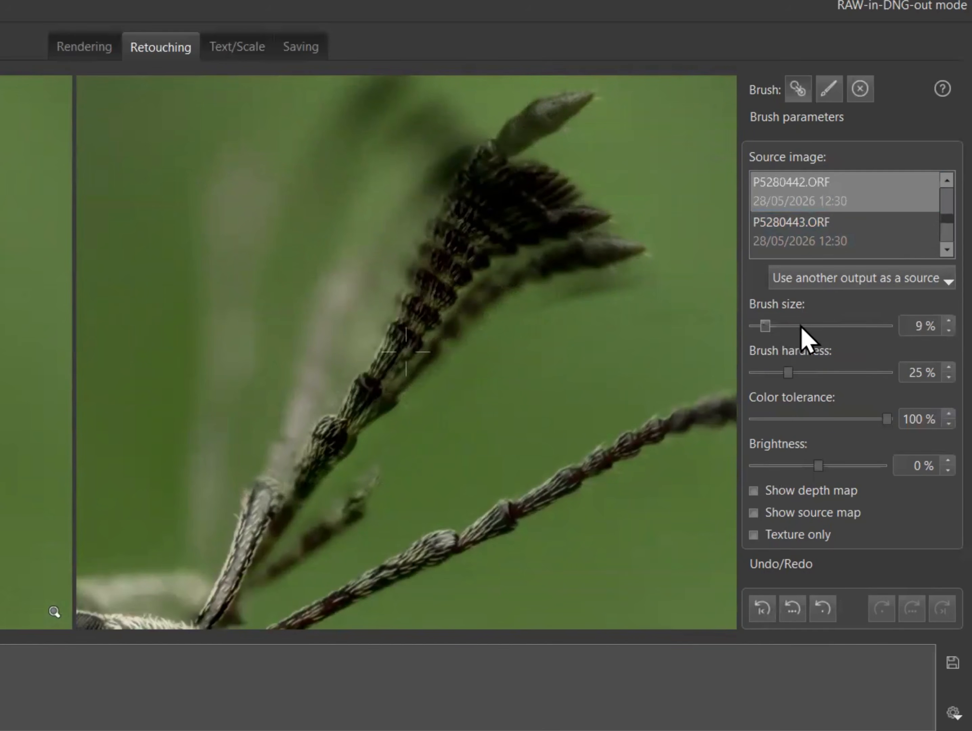
left_click_drag(802, 326, 770, 327)
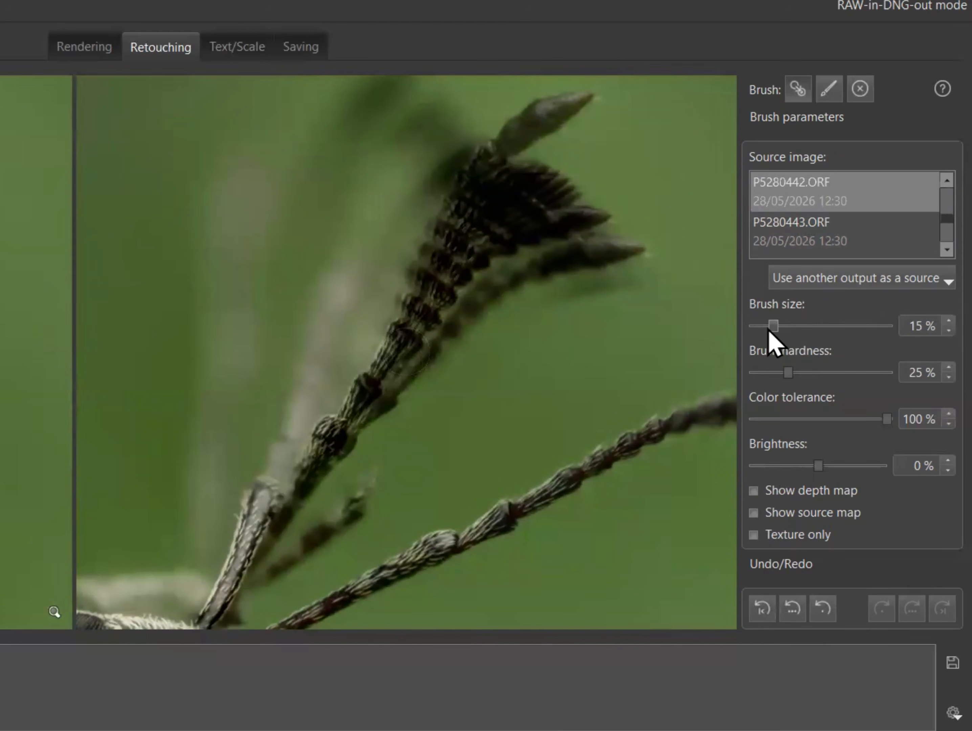
scroll(765, 327, "down", 2)
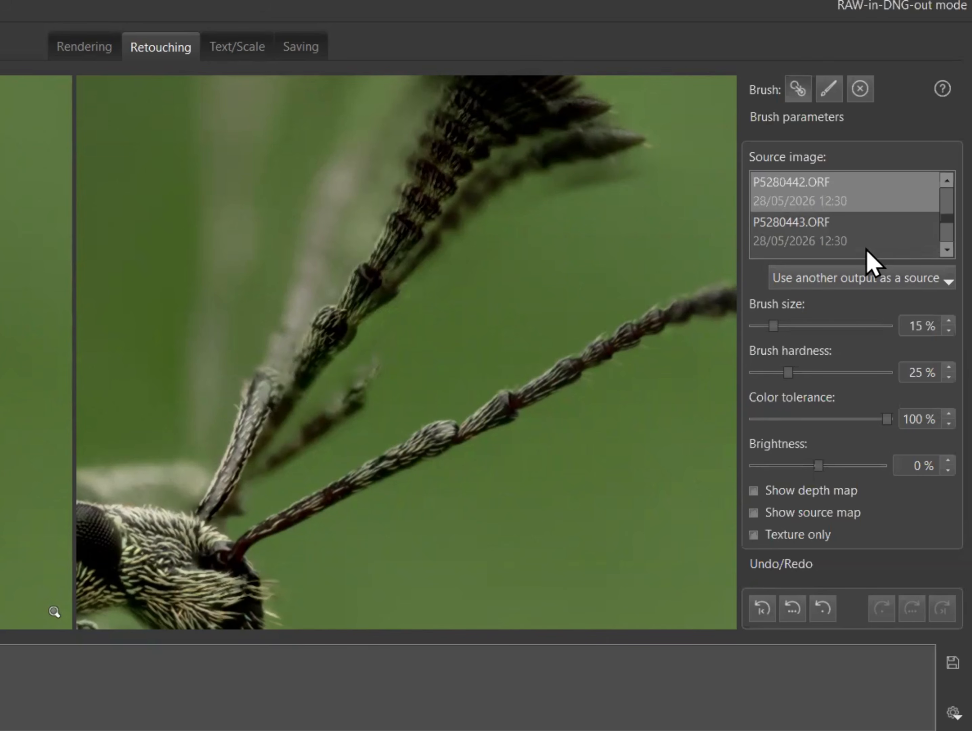
key("Left")
key("Left")
key("Down")
key("Down")
key("Down")
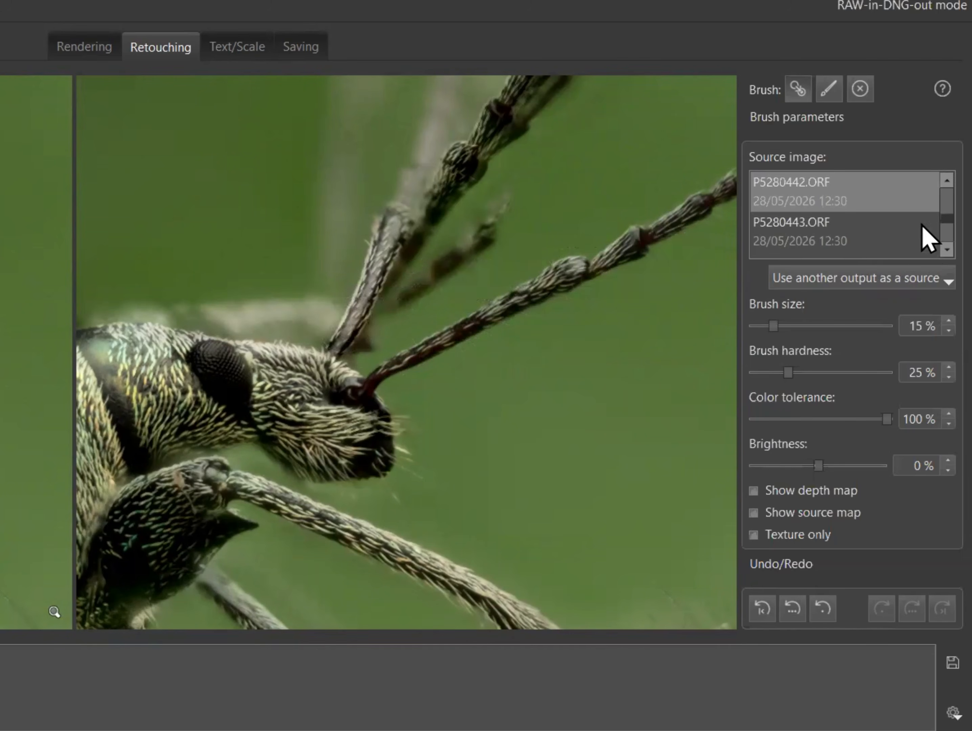
scroll(923, 251, "down", 2)
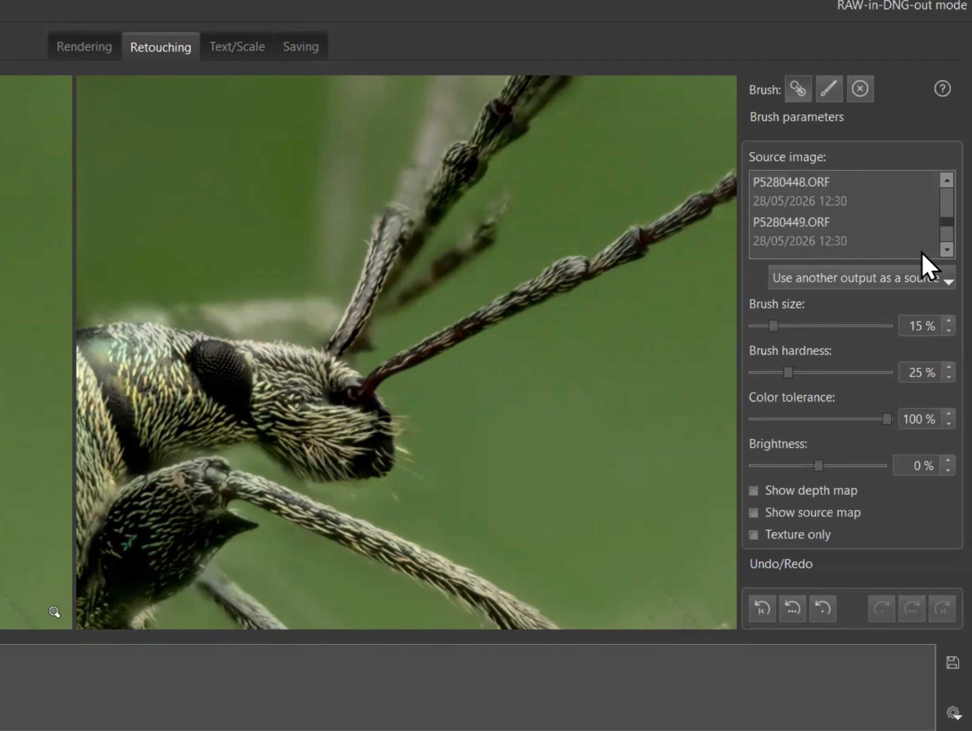
left_click(875, 195)
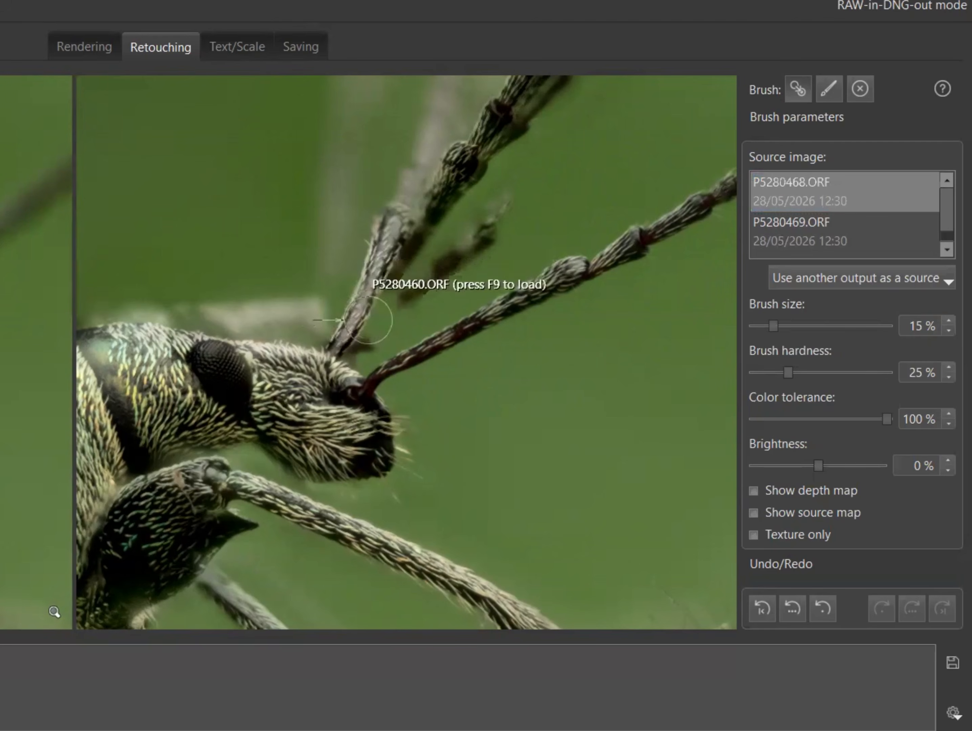
Paint P5280468.ORF over the duplicated rear antennae from the head up to their tips, enlarging the brush for the upper part.
mouse_move(402, 238)
left_mouse_down()
mouse_move(412, 289)
mouse_move(426, 287)
mouse_move(384, 313)
mouse_move(371, 344)
mouse_move(358, 346)
mouse_move(442, 179)
mouse_move(412, 122)
mouse_move(365, 139)
mouse_move(284, 230)
mouse_move(243, 248)
mouse_move(315, 148)
mouse_move(368, 205)
mouse_move(405, 219)
mouse_move(561, 96)
mouse_move(518, 187)
mouse_move(503, 131)
mouse_move(323, 80)
left_mouse_up()
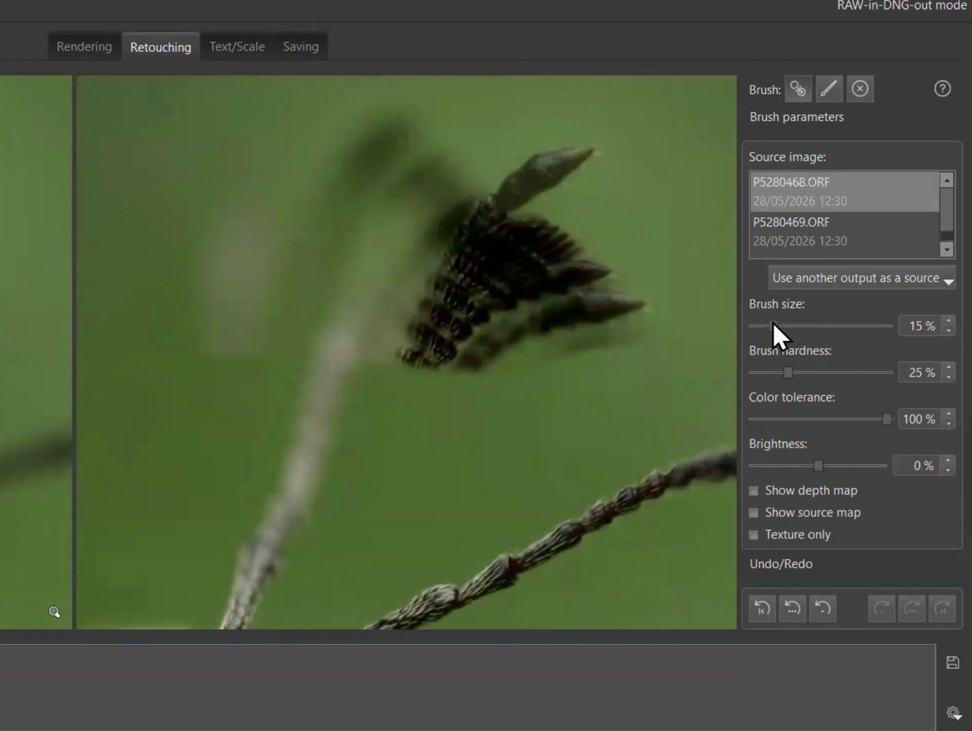
left_click_drag(774, 325, 795, 326)
mouse_move(427, 354)
left_mouse_down()
mouse_move(527, 217)
mouse_move(418, 129)
mouse_move(224, 275)
mouse_move(185, 367)
mouse_move(115, 350)
mouse_move(143, 488)
left_mouse_up()
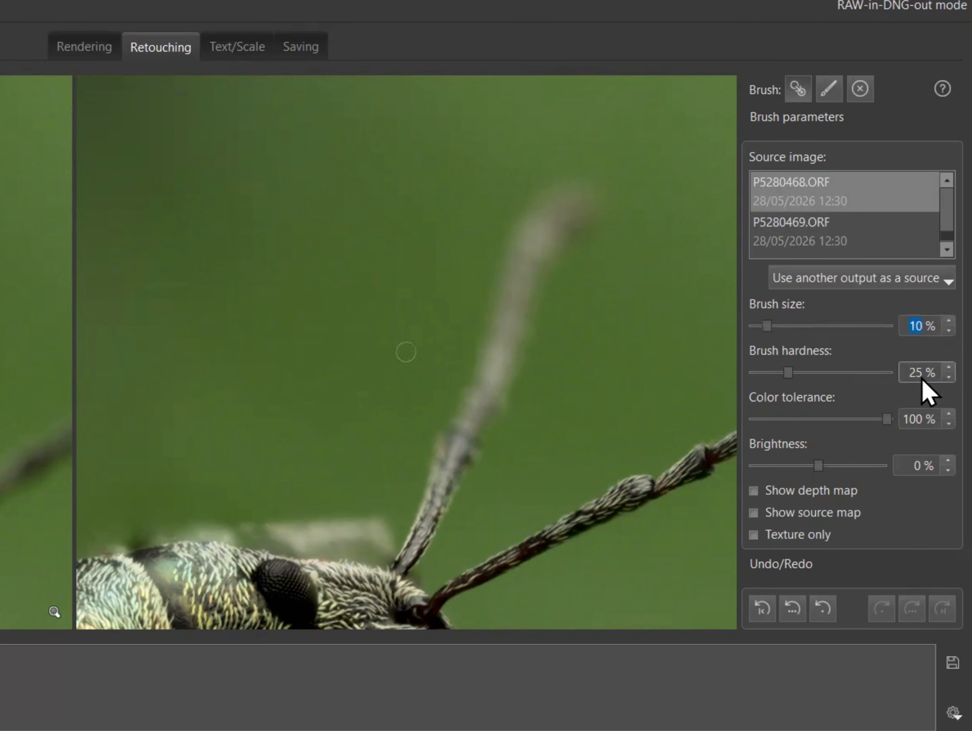
Set the brush size to 10% and paint P5280468.ORF around the rear antenna's base and the head's upper edge.
scroll(936, 369, "down", 4)
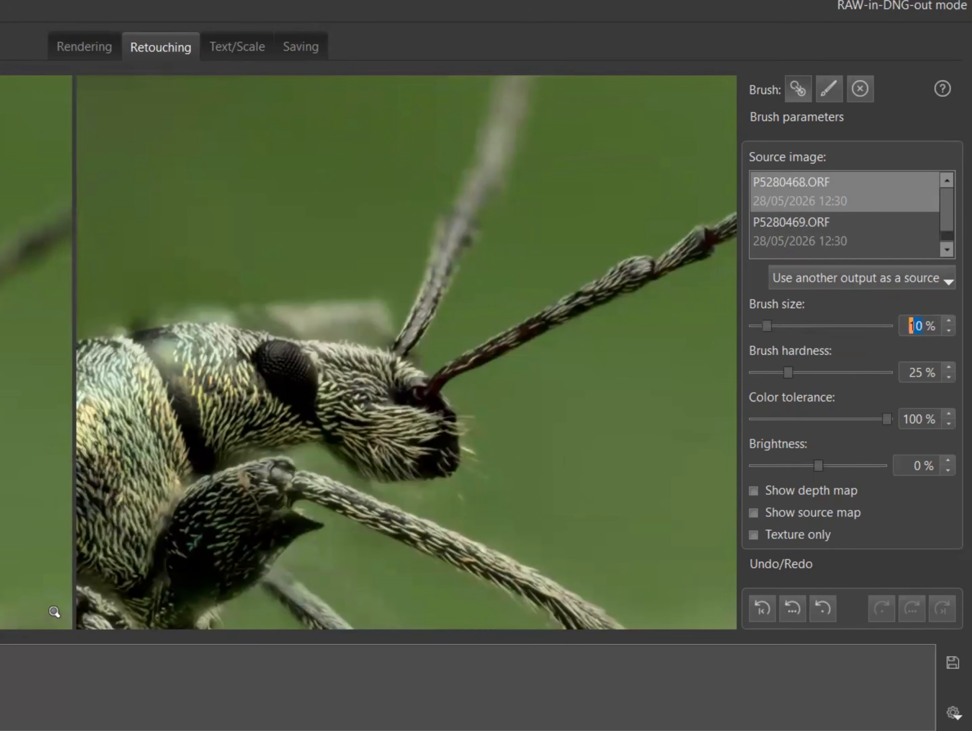
scroll(406, 353, "up", 2)
left_click(456, 269)
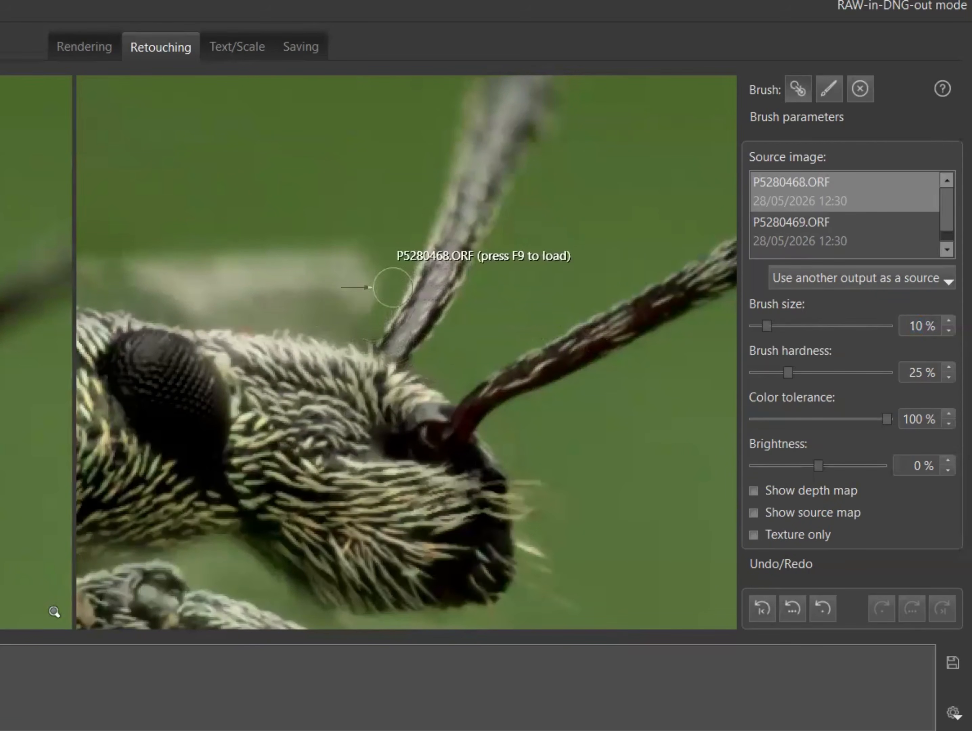
mouse_move(393, 288)
left_mouse_down()
mouse_move(323, 264)
mouse_move(120, 261)
mouse_move(287, 277)
mouse_move(361, 310)
left_mouse_up()
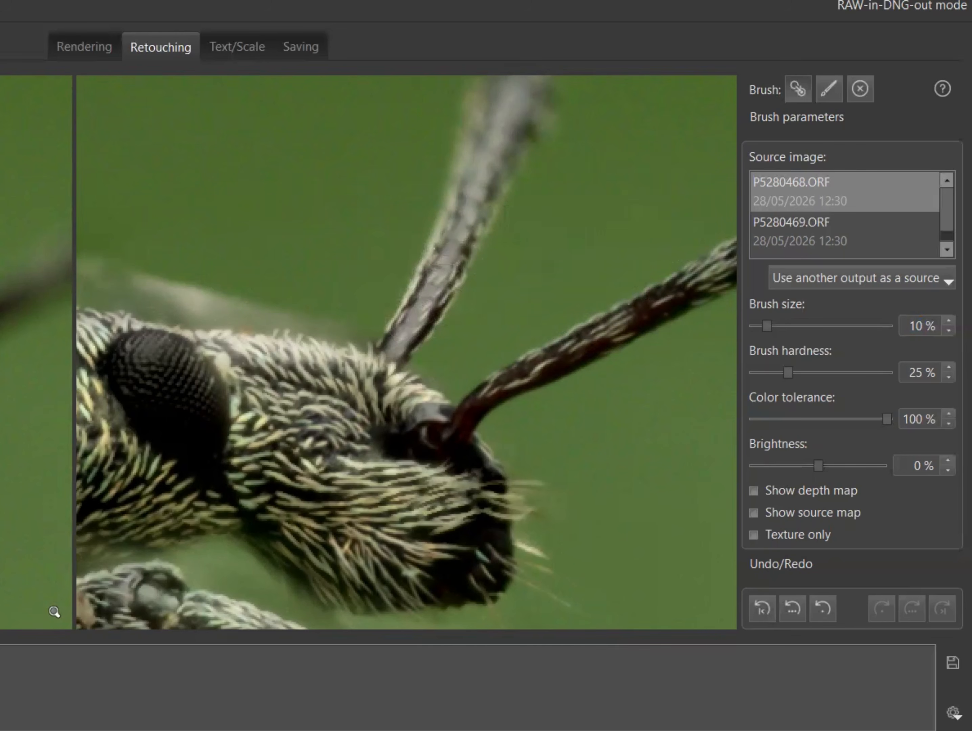
Retouch the rear antenna's first segment using source frames P5280469.ORF, P5280470.ORF and P5280471.ORF in turn.
left_click(809, 232)
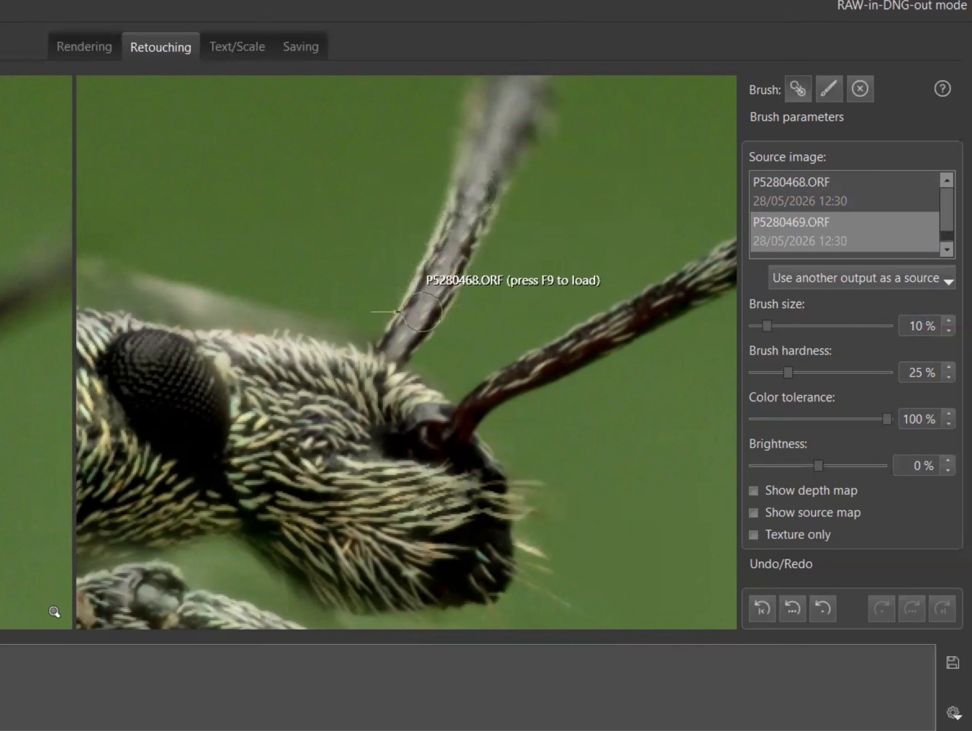
left_click(879, 245)
scroll(904, 251, "down", 1)
left_click(879, 239)
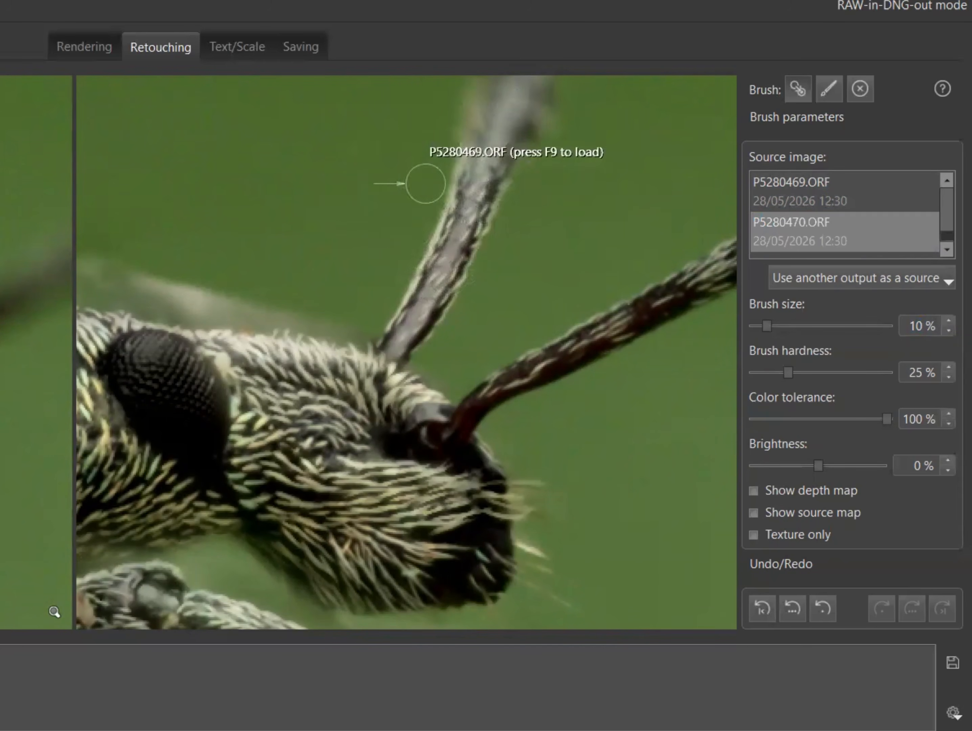
left_click(923, 250)
scroll(922, 249, "down", 1)
left_click(807, 239)
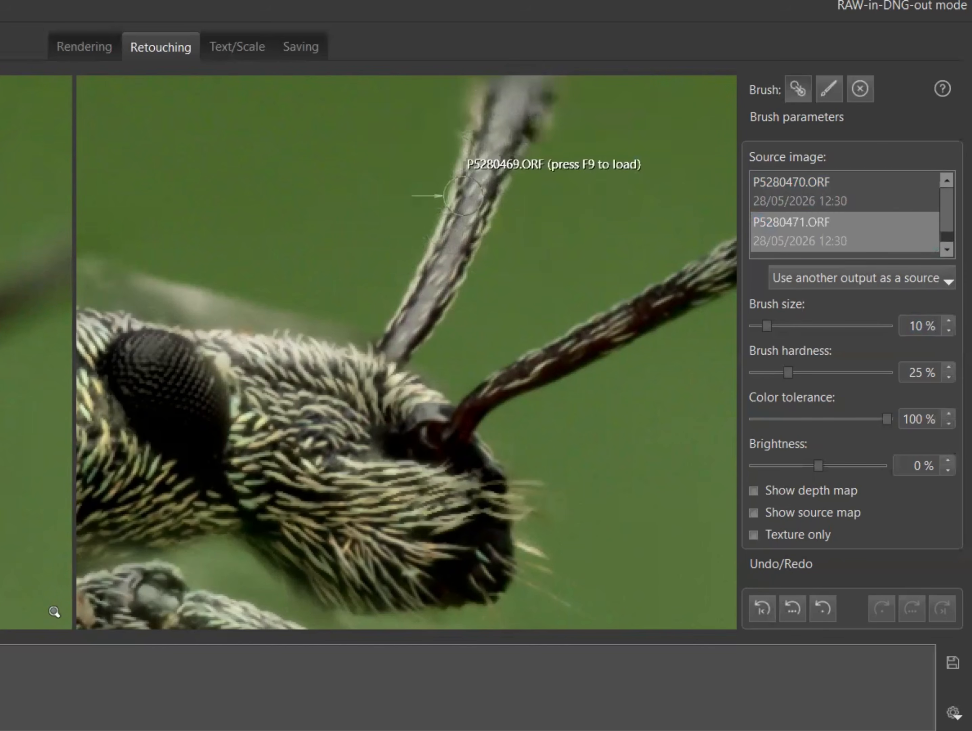
mouse_move(481, 217)
left_mouse_down()
mouse_move(479, 327)
mouse_move(415, 381)
left_mouse_up()
Paint P5280472.ORF over the upper end of the rear antenna's first segment and the joint above it.
left_click(923, 250)
scroll(922, 249, "down", 1)
left_click(865, 244)
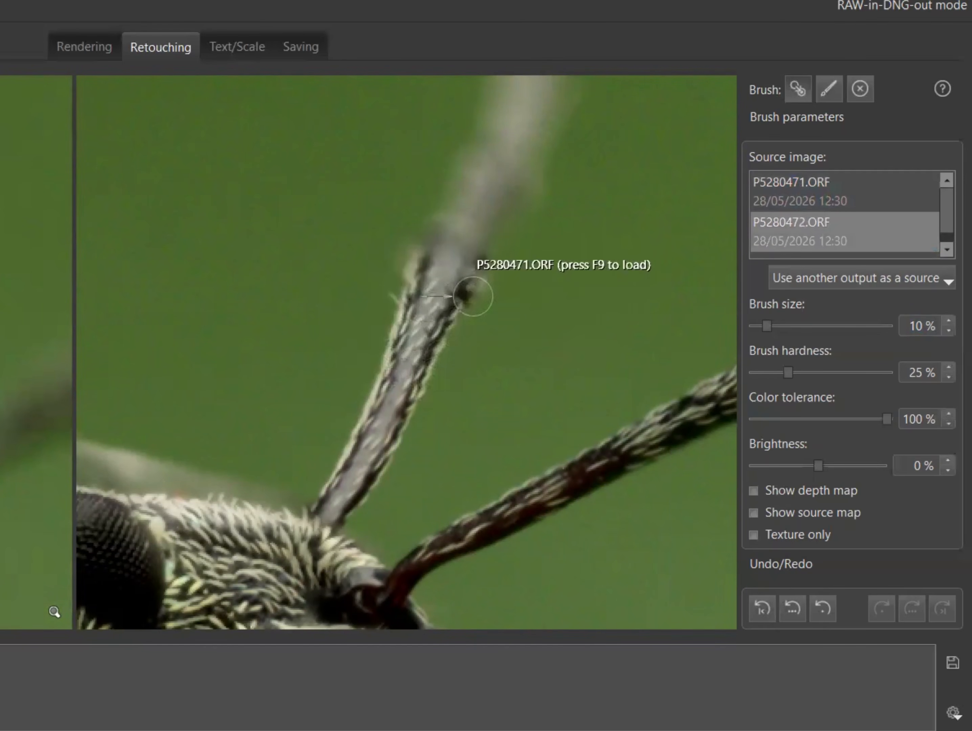
mouse_move(525, 202)
left_mouse_down()
mouse_move(409, 265)
mouse_move(567, 113)
mouse_move(540, 110)
left_mouse_up()
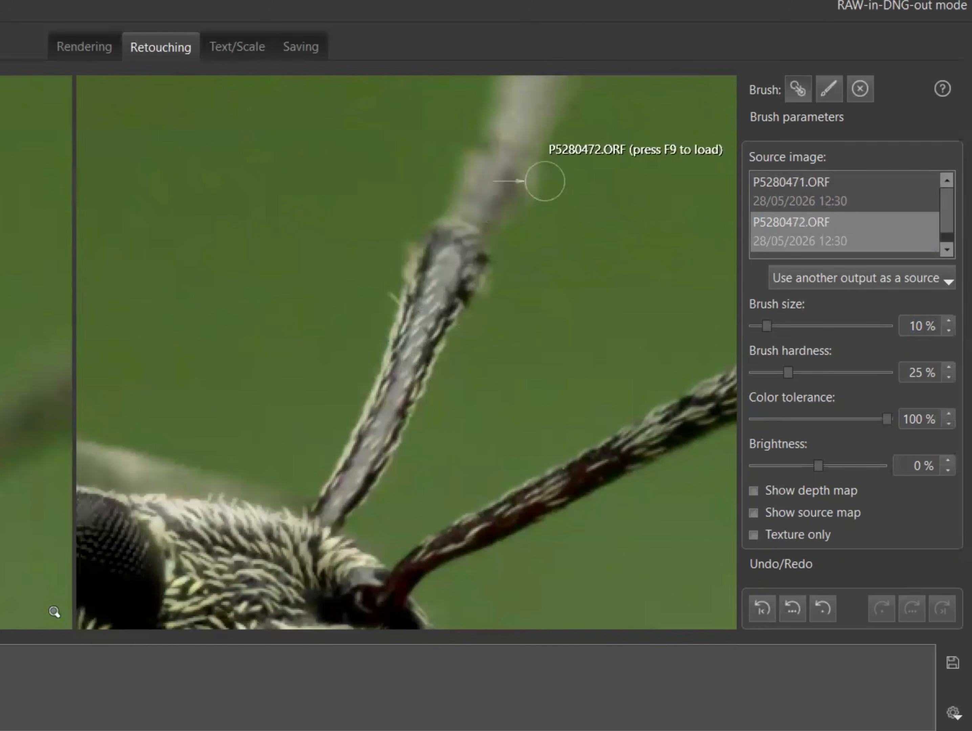
scroll(545, 182, "up", 3)
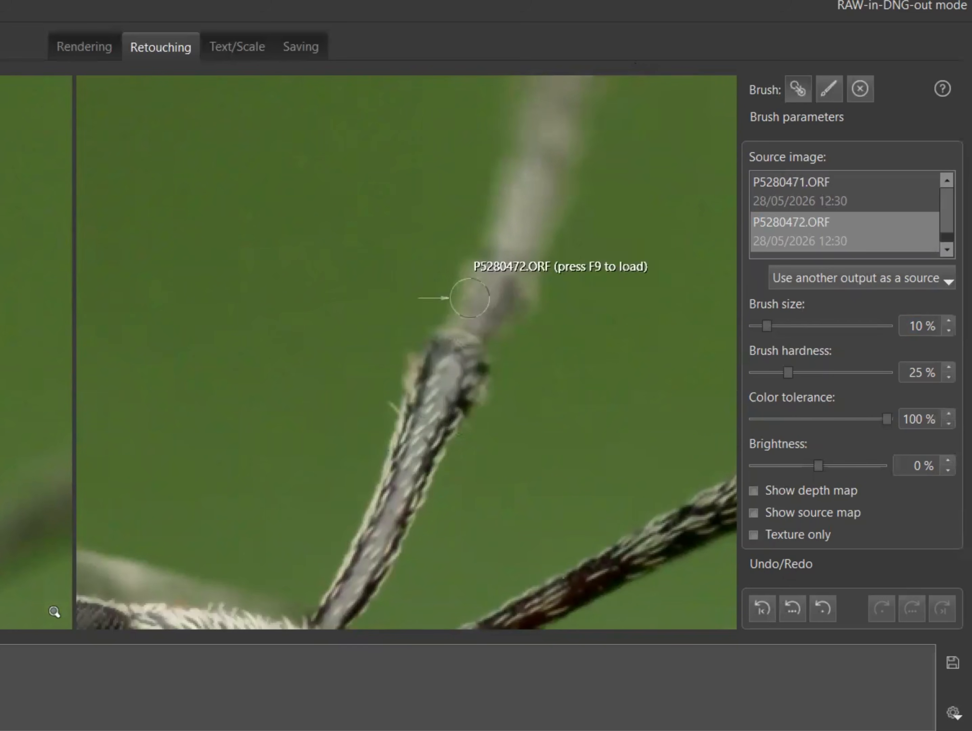
left_click(922, 249)
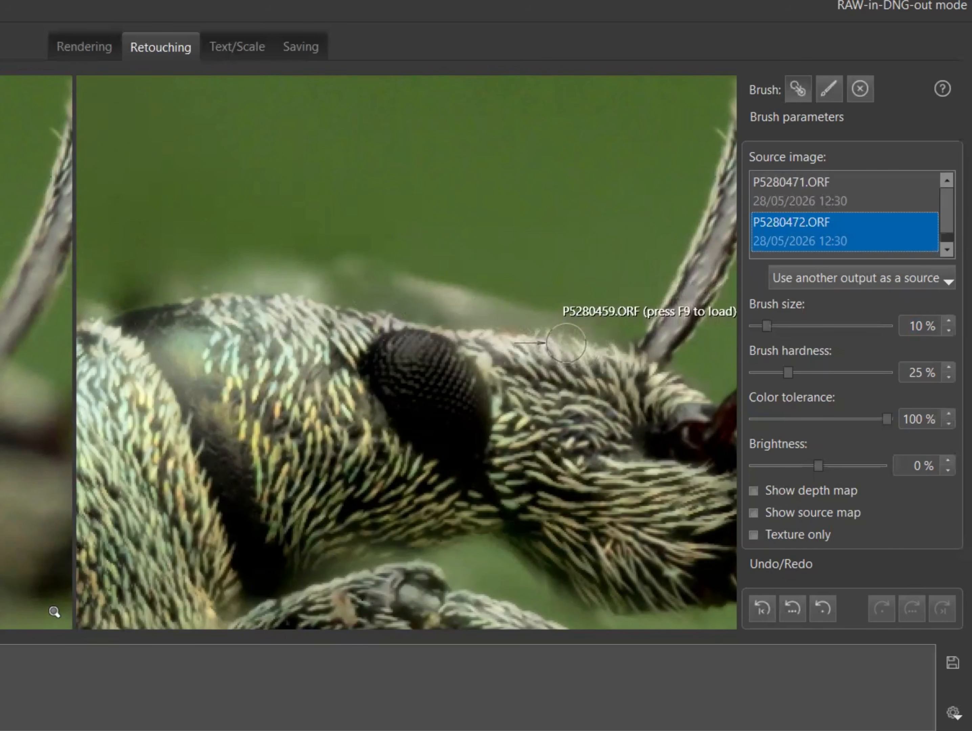
Switch the source to P5280459.ORF and set the brush size to 8% for retouching the head's upper edge.
left_click_drag(947, 181, 946, 183)
scroll(922, 249, "down", 2)
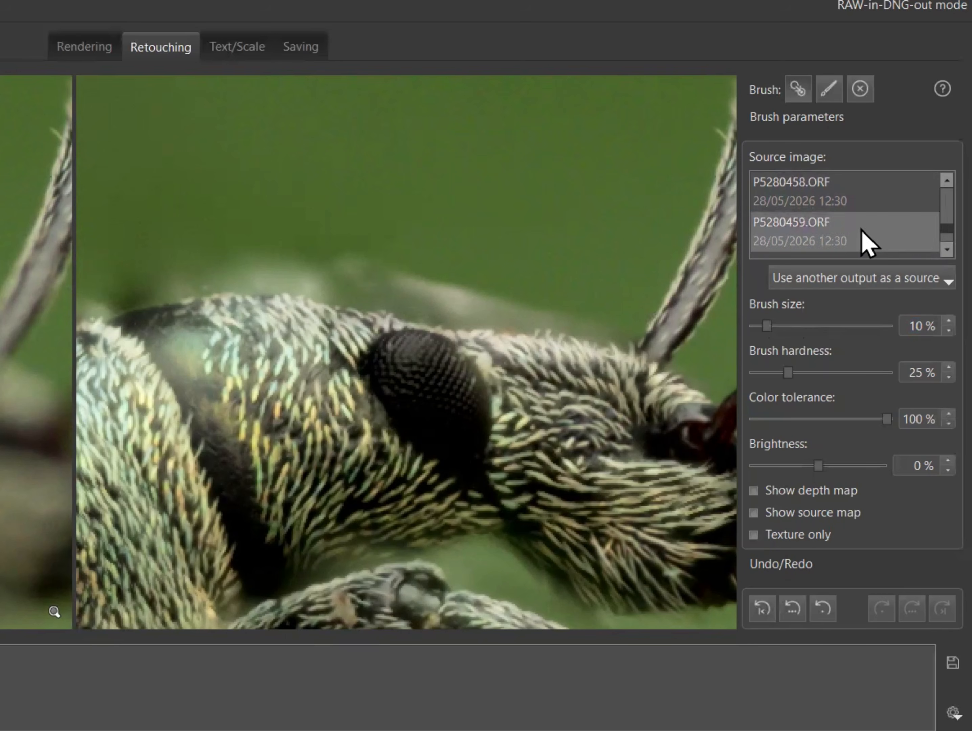
left_click(882, 229)
key("Right")
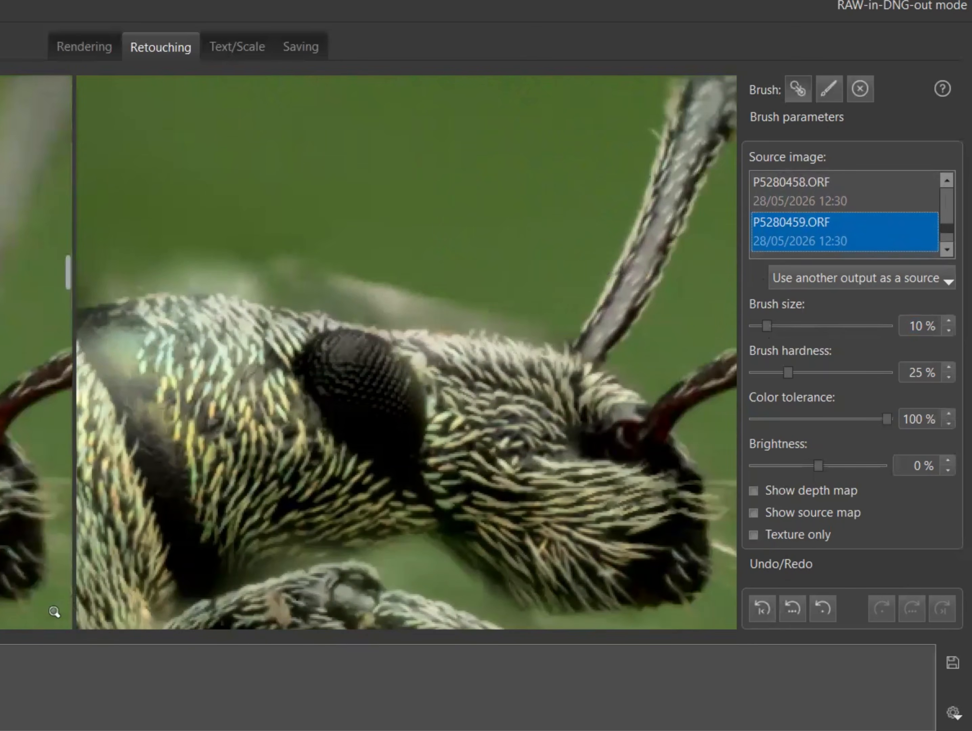
key("Down")
scroll(922, 329, "down", 2)
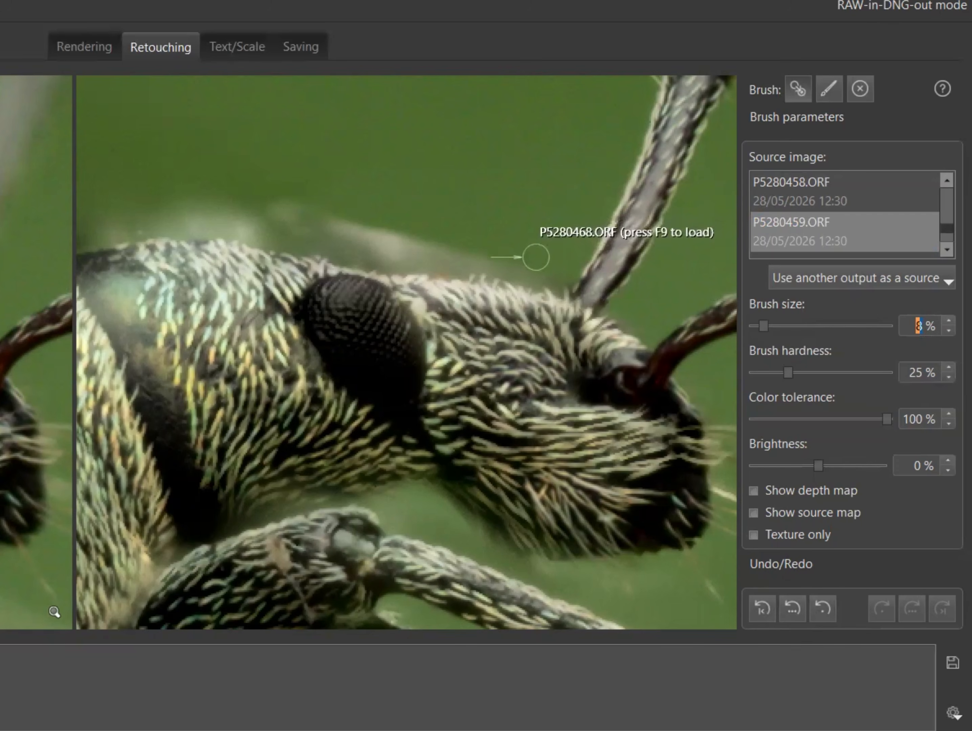
Retouch the pale blur above the head and eye using source frames P5280460.ORF, P5280461.ORF and P5280462.ORF.
scroll(928, 255, "down", 1)
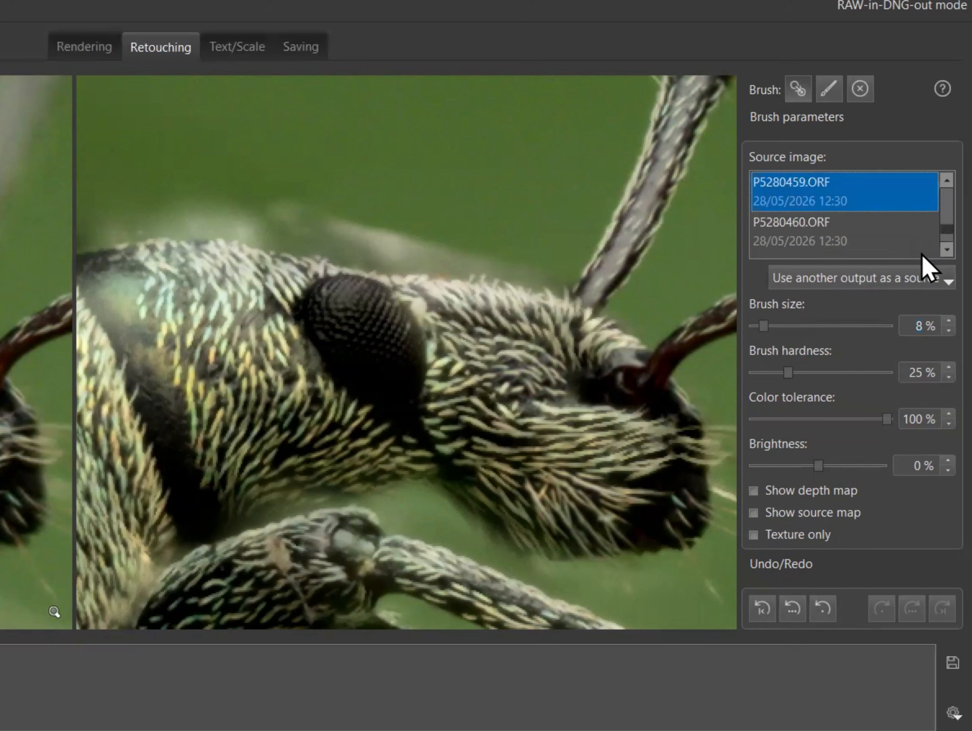
left_click(888, 235)
scroll(884, 252, "down", 1)
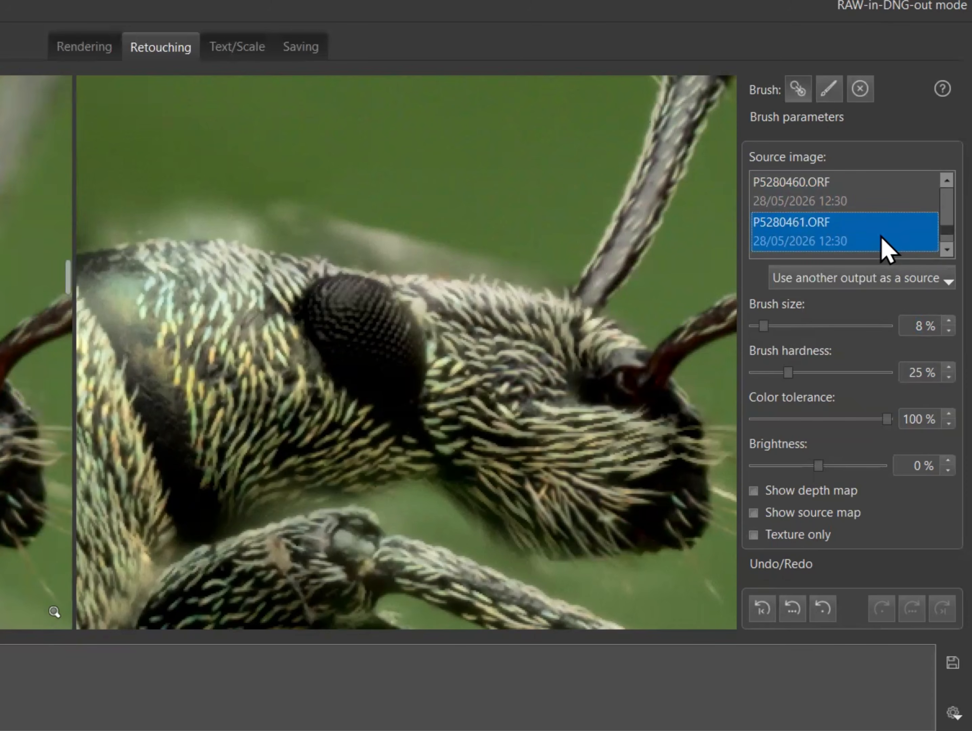
scroll(899, 250, "down", 1)
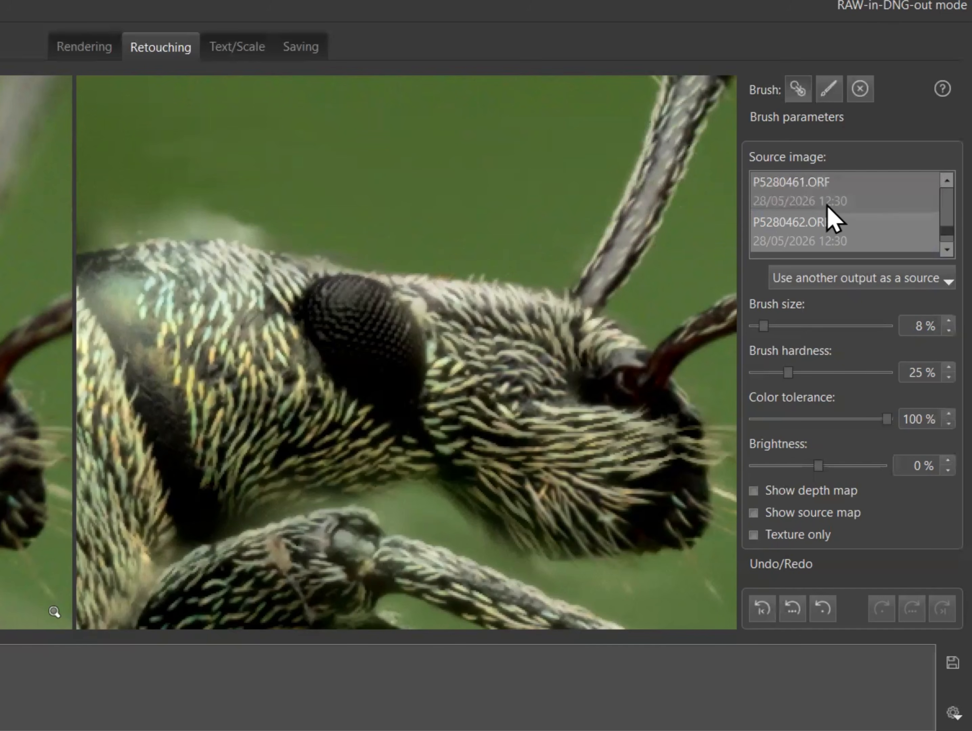
Retouch the pale halo above the head and the dark smudge beside it using source frame P5280457.ORF.
left_click(923, 202)
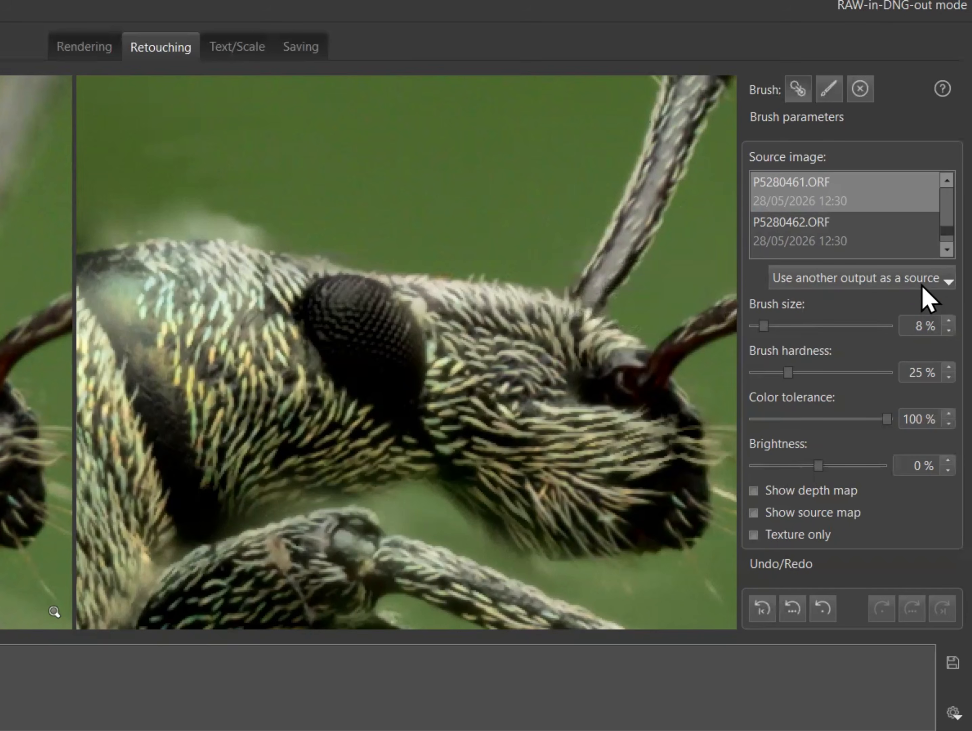
left_click_drag(275, 354, 538, 355)
scroll(406, 352, "up", 3)
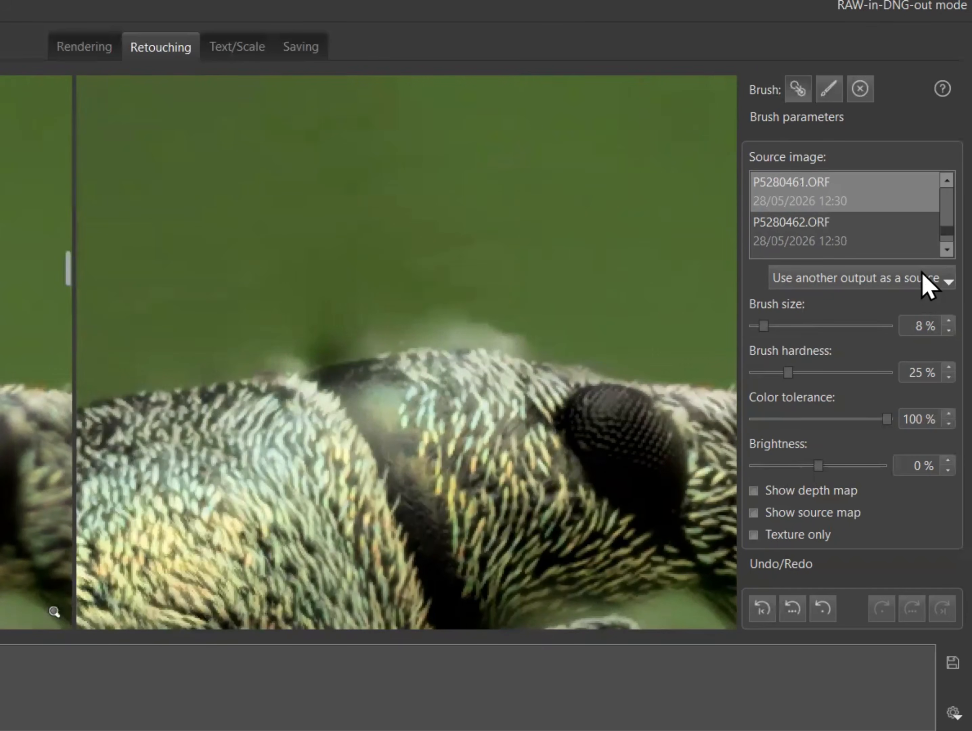
scroll(923, 186, "up", 1)
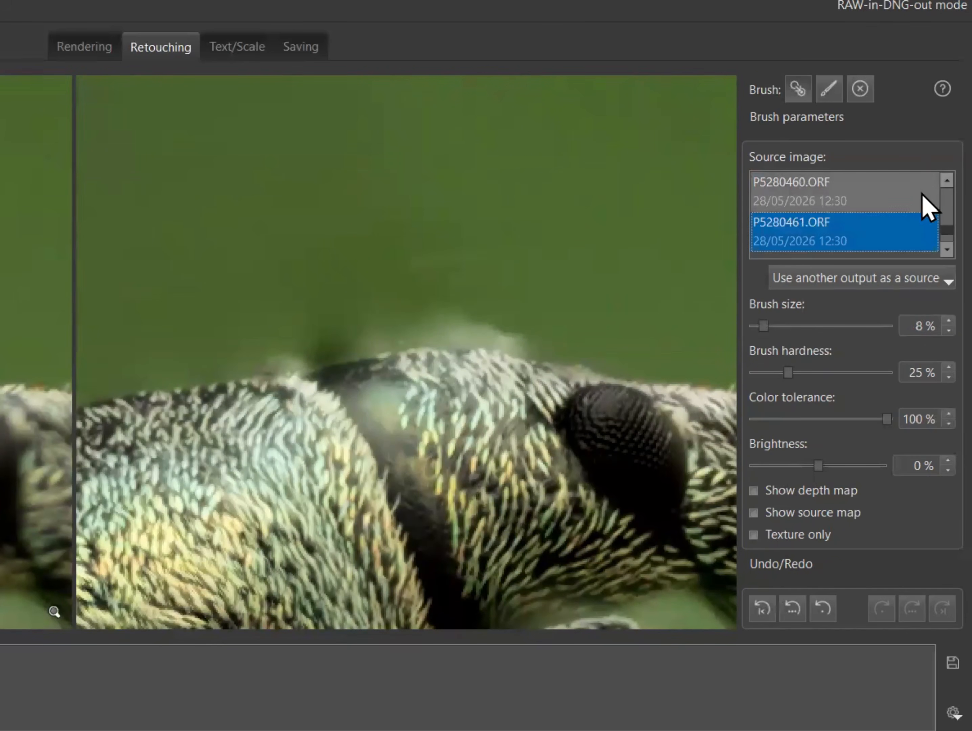
left_click(923, 195)
scroll(899, 186, "up", 1)
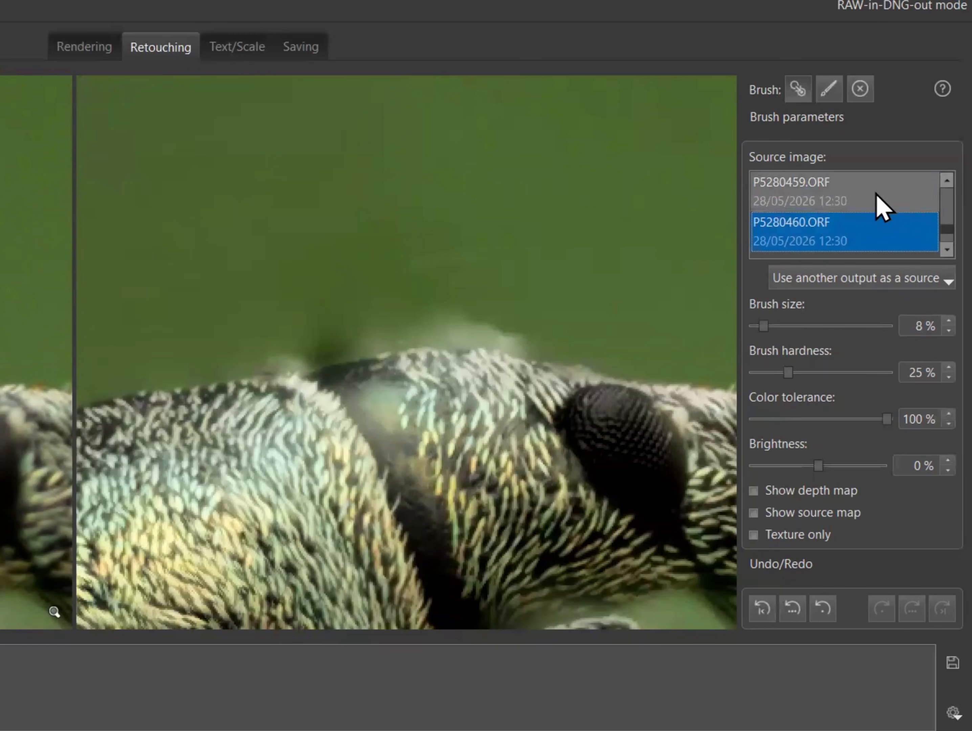
left_click(884, 201)
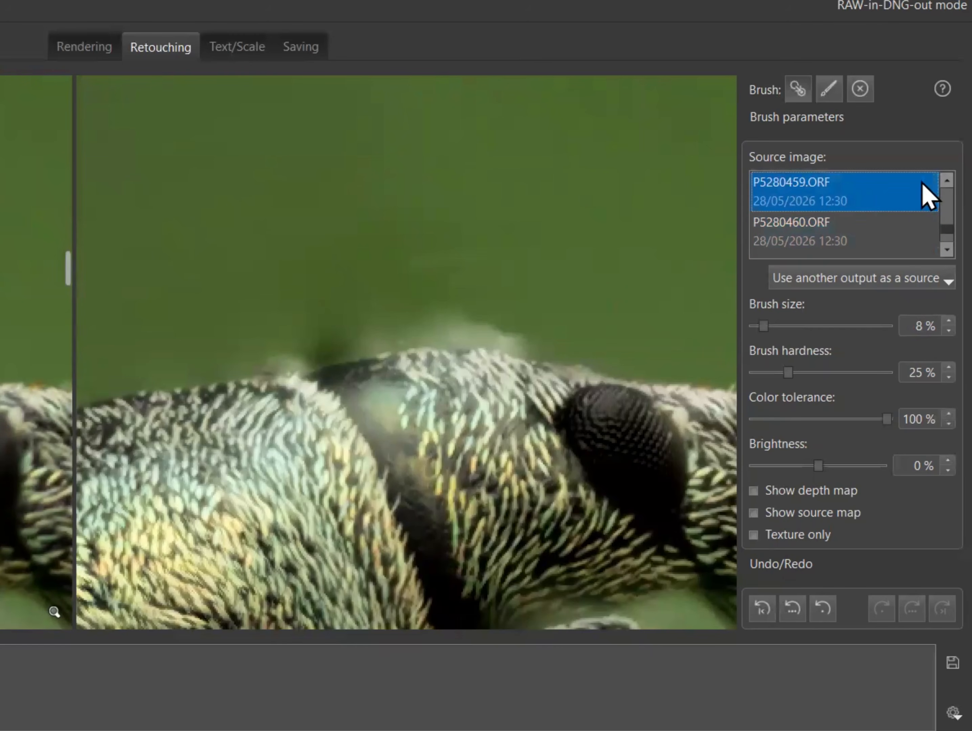
scroll(923, 186, "up", 1)
left_click(882, 203)
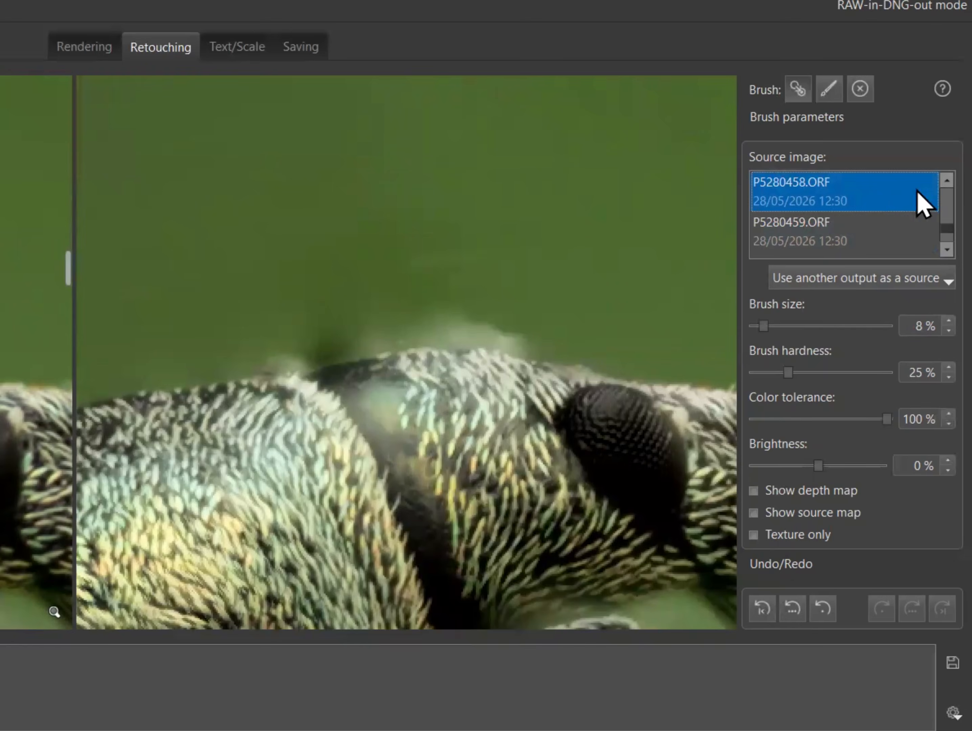
scroll(912, 194, "up", 1)
left_click(896, 197)
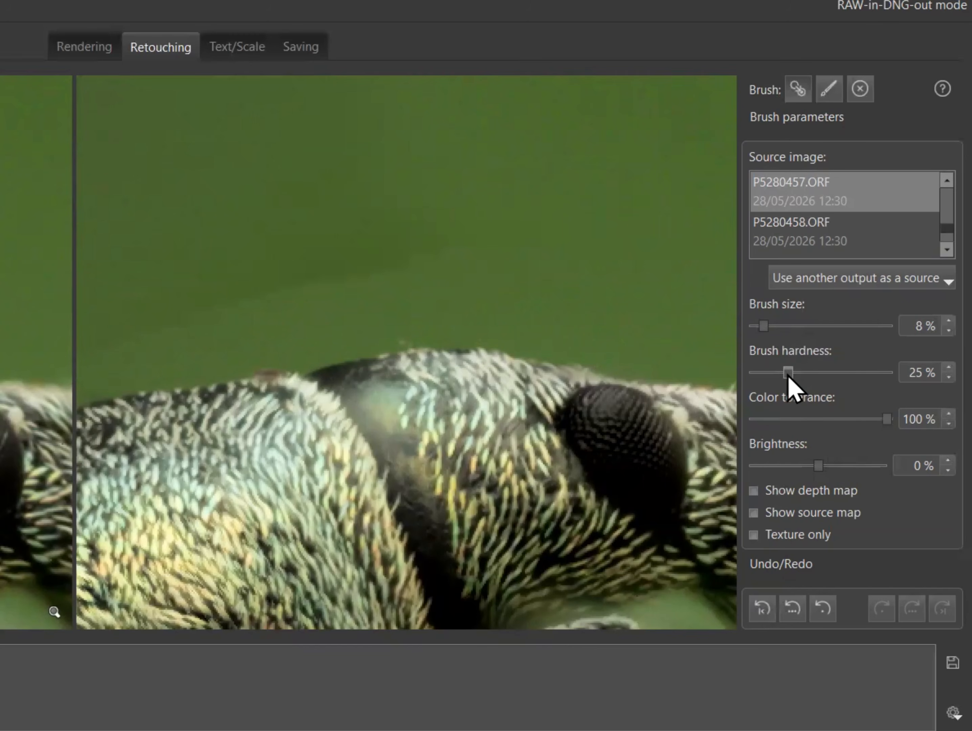
Set the brush size to 19% and hardness to 9%, and smooth the background above the head and thorax with P5280457.ORF.
left_click(767, 325)
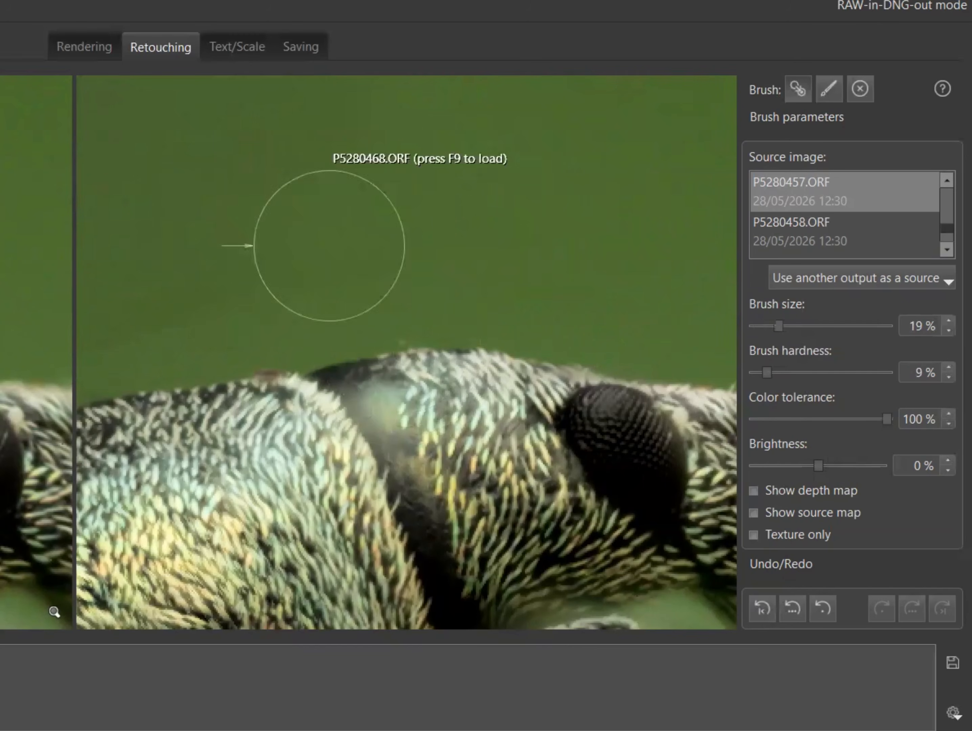
left_click_drag(44, 139, 175, 194)
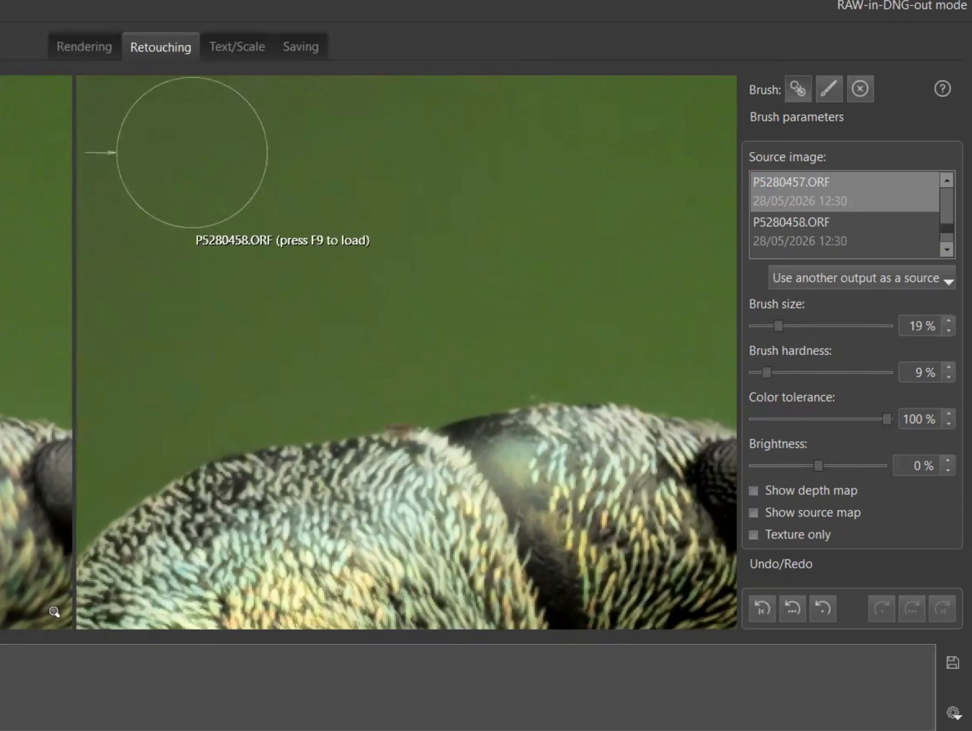
mouse_move(353, 290)
left_mouse_down()
mouse_move(482, 233)
mouse_move(550, 180)
left_mouse_up()
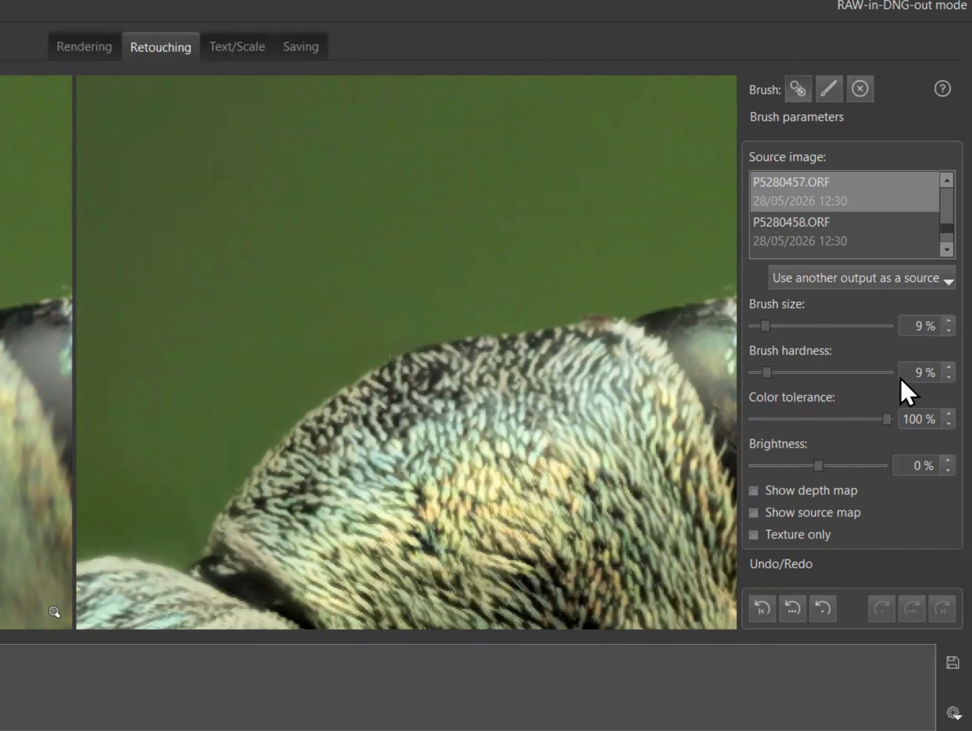
Retouch the thorax's upper outline using source frames P5280456.ORF and P5280458.ORF.
left_click(927, 195)
scroll(908, 257, "up", 1)
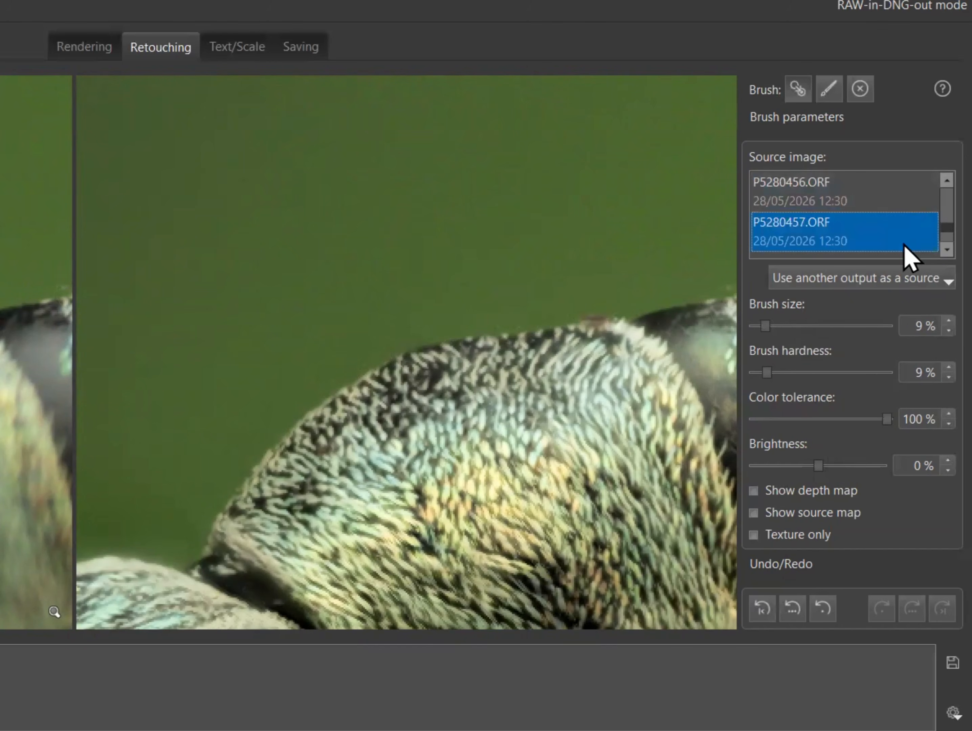
left_click(889, 204)
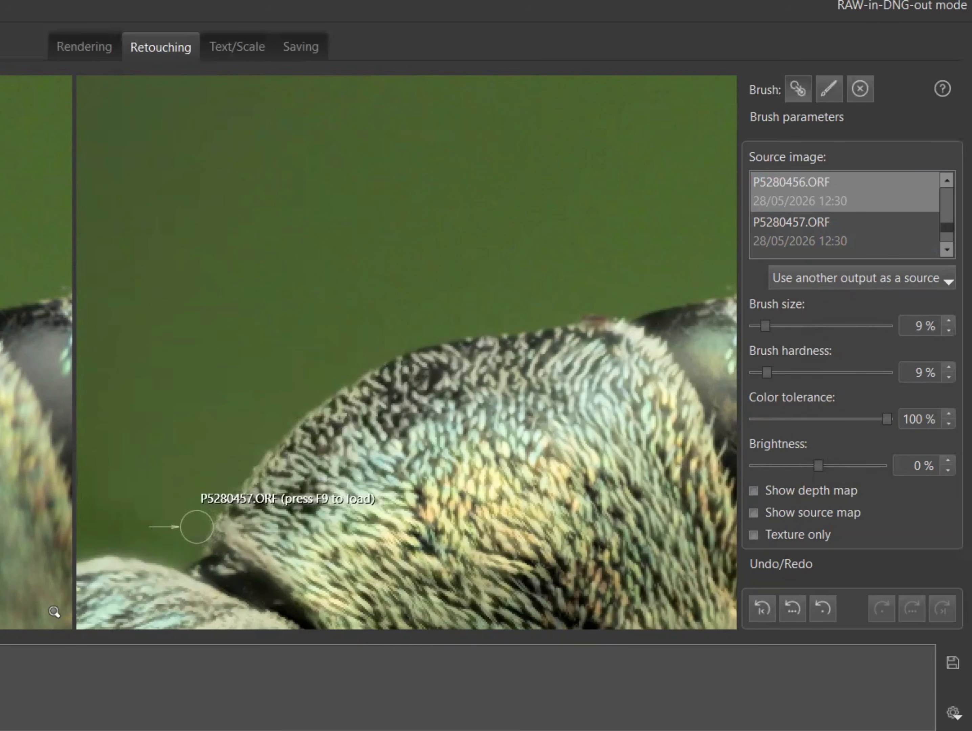
left_click(919, 235)
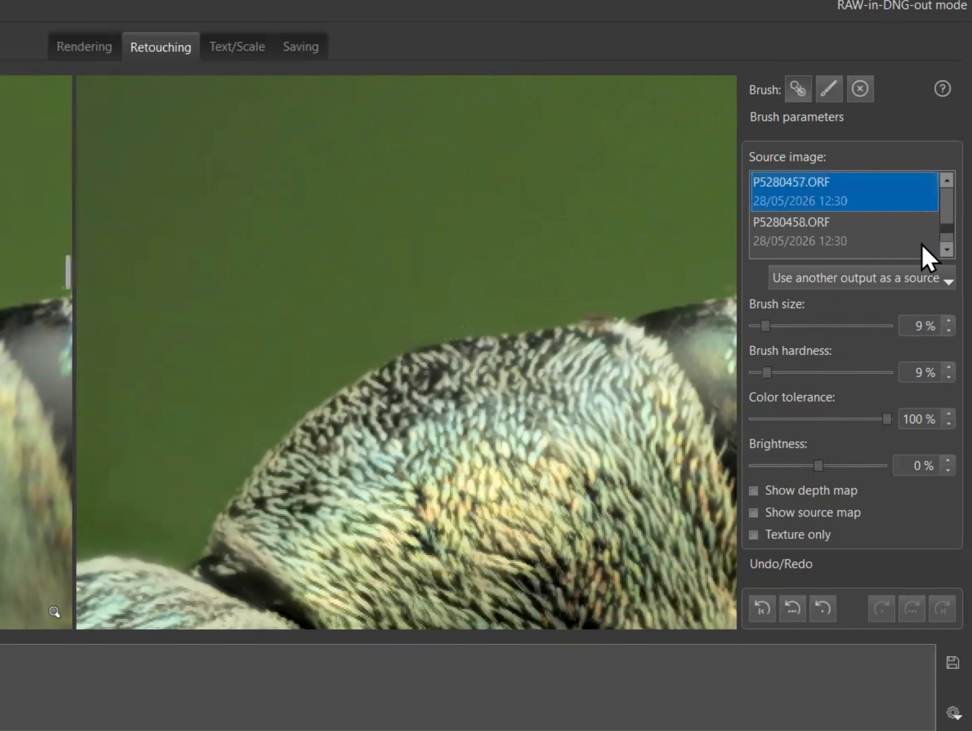
left_click(874, 228)
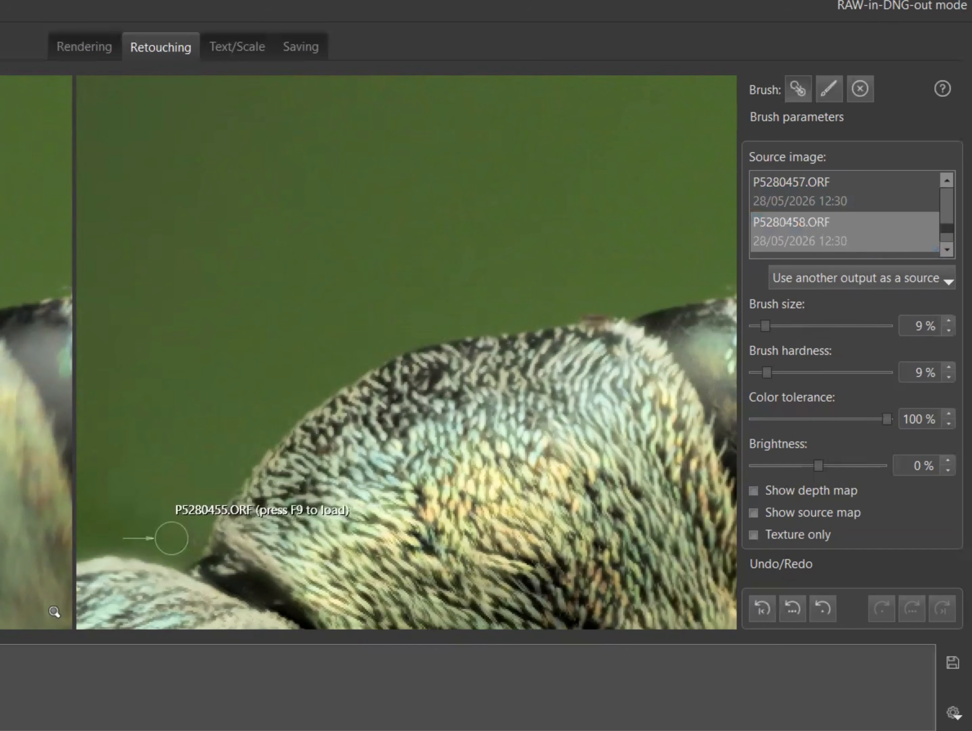
Switch the source to P5280453.ORF, set the brush hardness to 16%, and retouch the wing case's upper front edge.
mouse_move(160, 496)
left_mouse_down()
mouse_move(313, 495)
mouse_move(434, 445)
mouse_move(614, 442)
mouse_move(615, 277)
left_mouse_up()
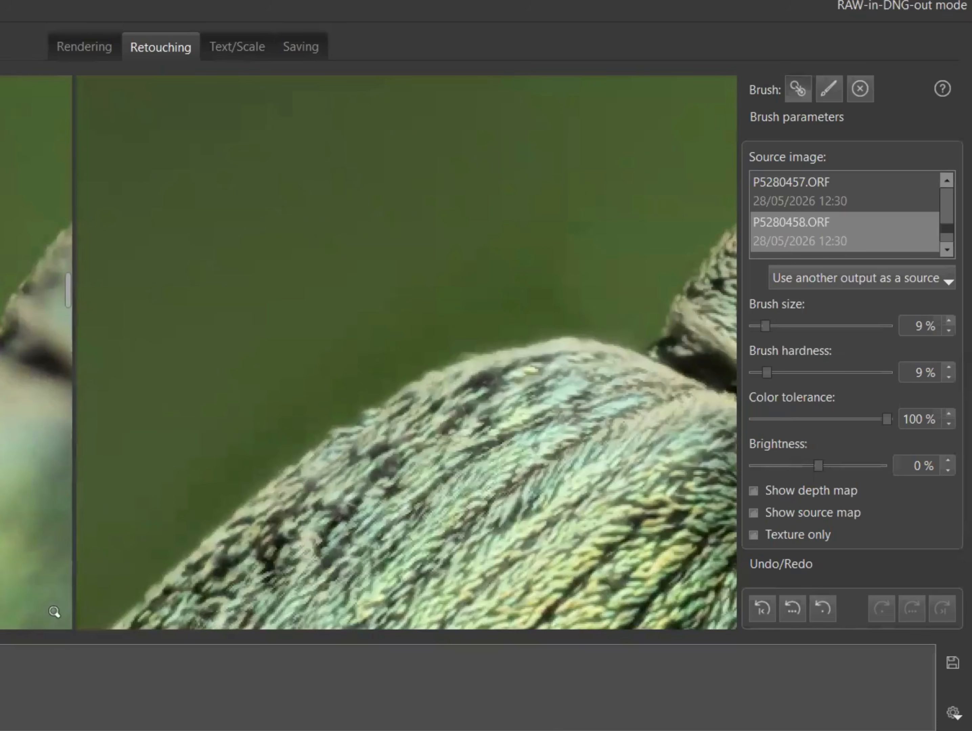
scroll(886, 194, "up", 4)
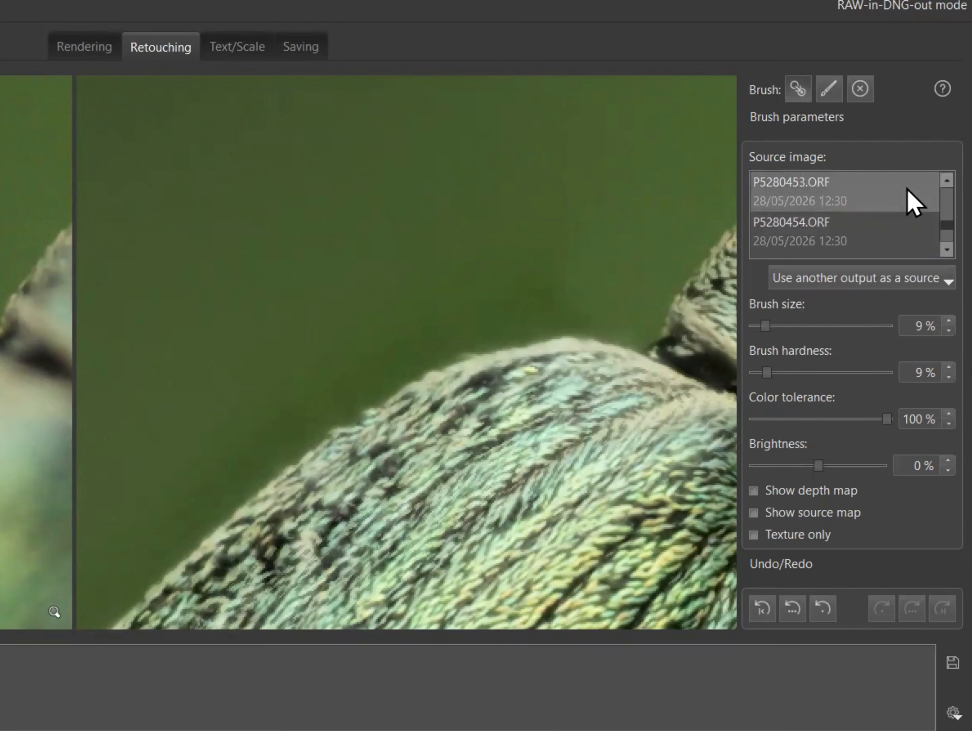
left_click(923, 175)
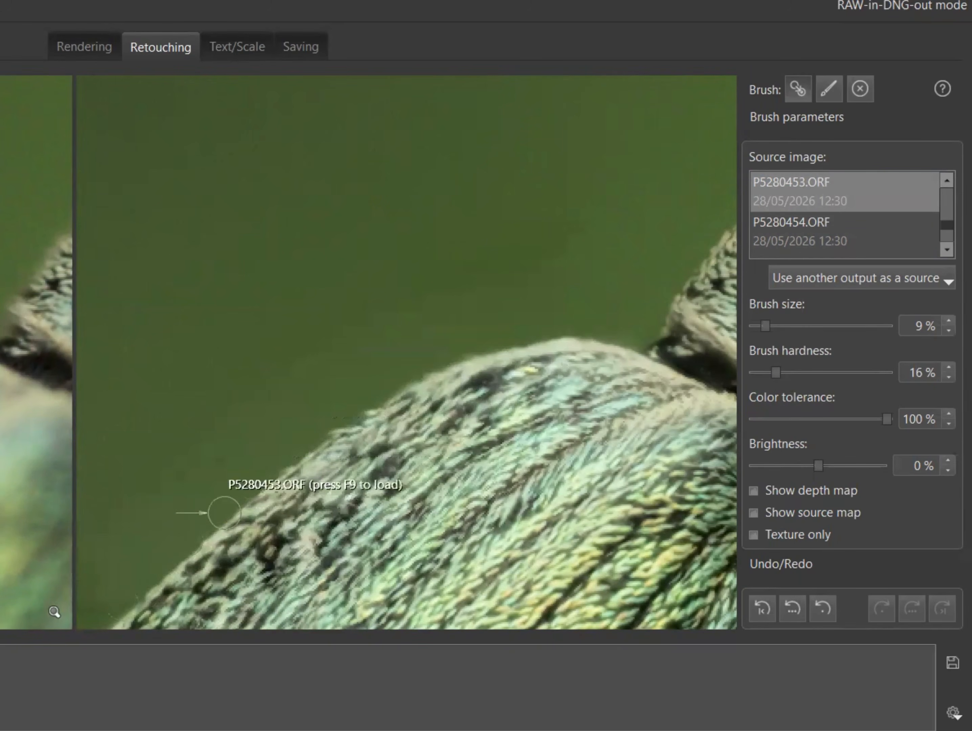
mouse_move(354, 465)
left_mouse_down()
mouse_move(443, 413)
mouse_move(488, 356)
left_mouse_up()
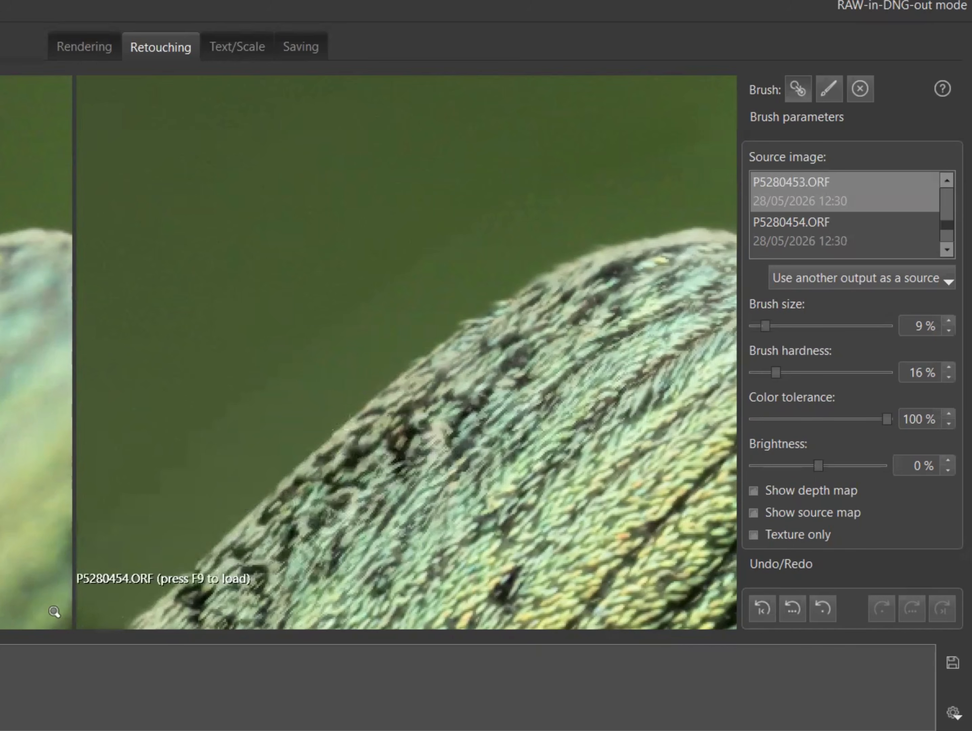
Continue along the wing case's sloping back edge using source frames P5280452.ORF and P5280451.ORF in turn.
mouse_move(199, 576)
left_mouse_down()
mouse_move(263, 419)
mouse_move(474, 246)
left_mouse_up()
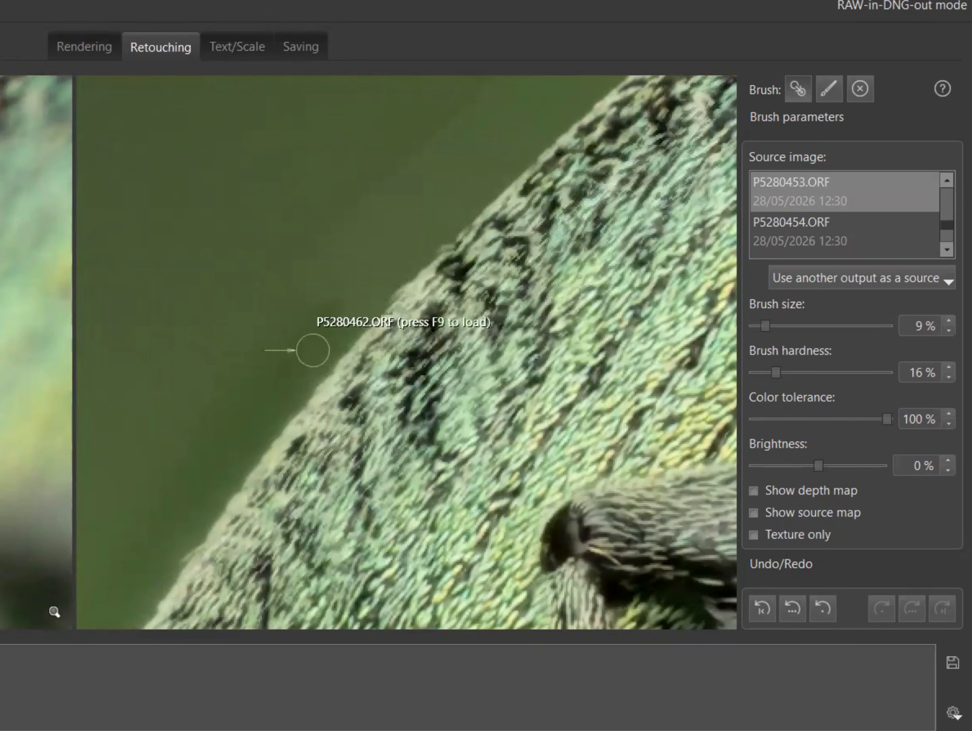
scroll(892, 199, "up", 1)
left_click(894, 197)
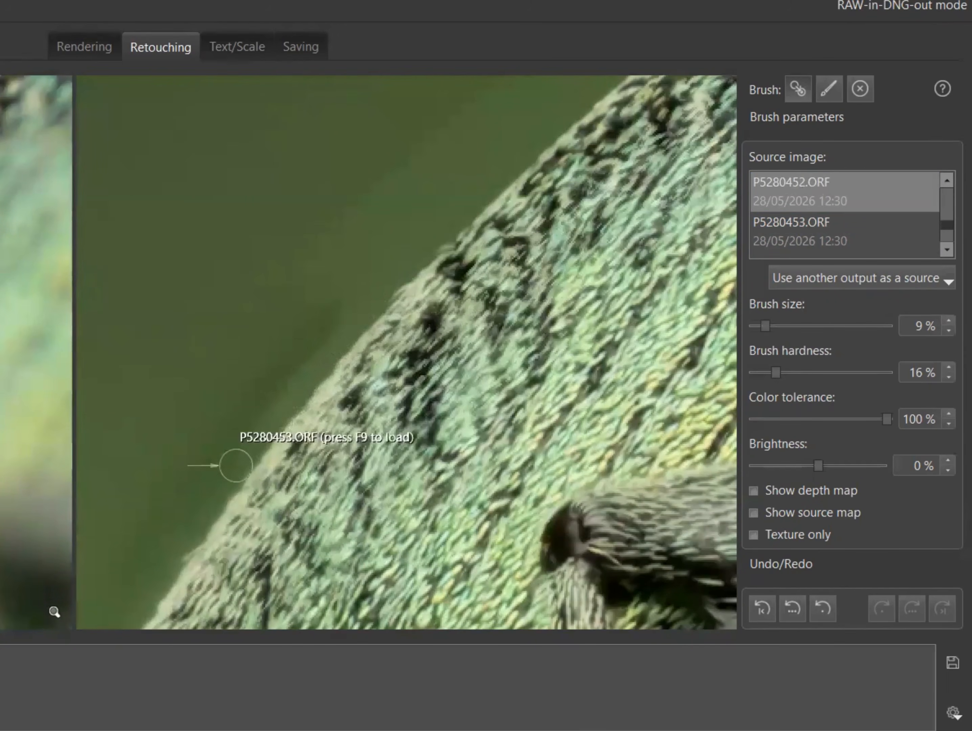
scroll(903, 201, "up", 1)
left_click(889, 199)
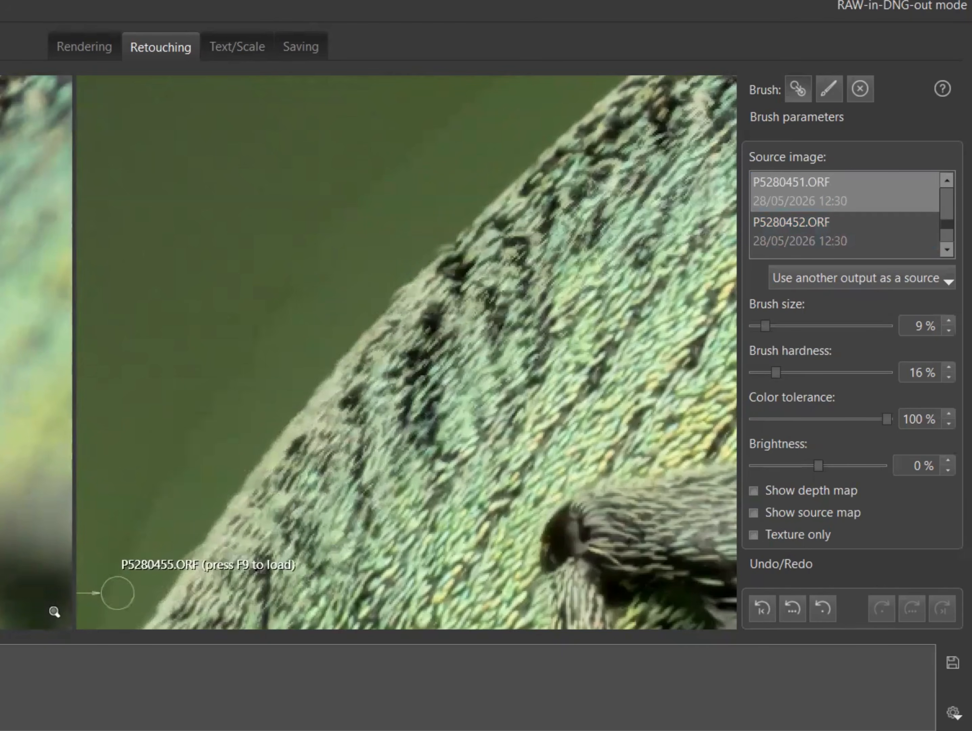
Paint P5280450.ORF along the wing case's outer edge beyond the hind leg joint.
left_click_drag(408, 523, 472, 195)
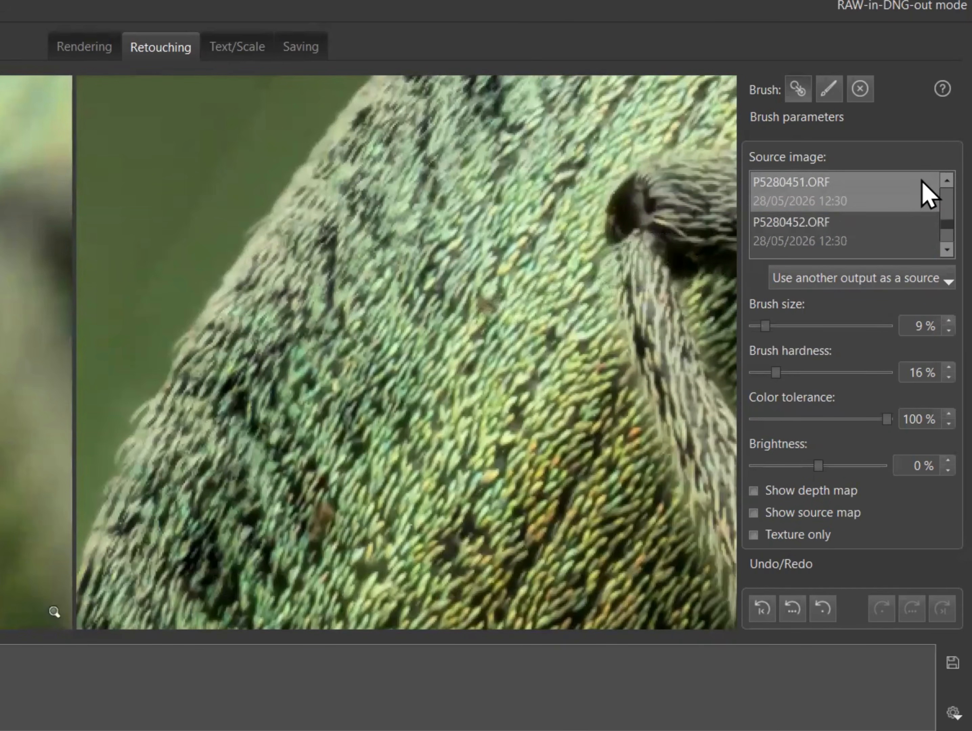
scroll(928, 191, "up", 1)
left_click(921, 205)
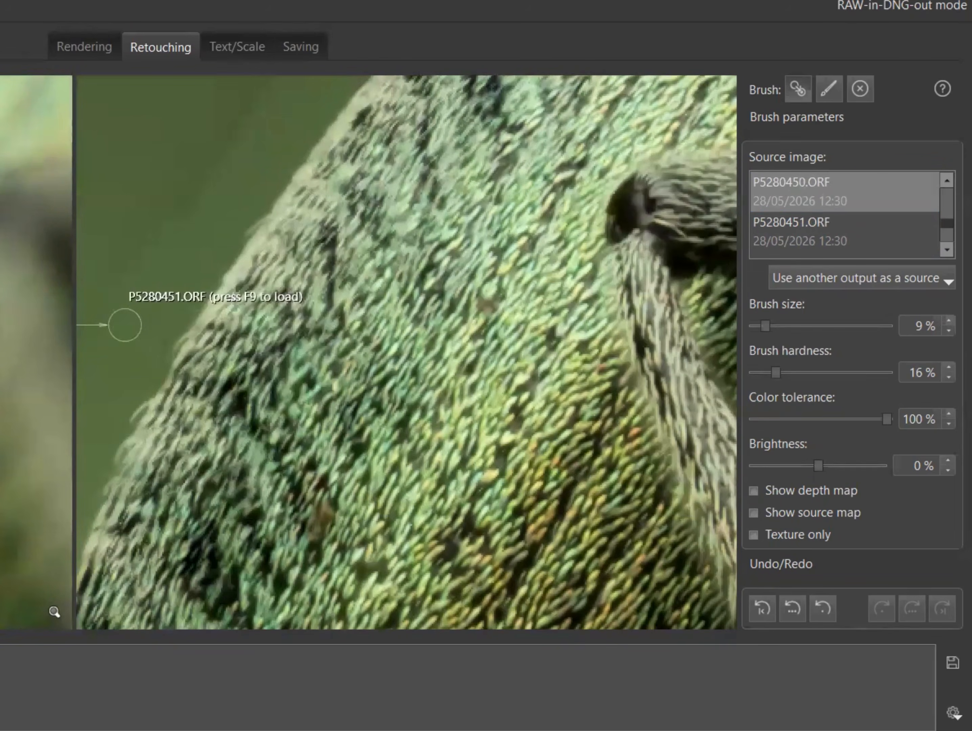
mouse_move(107, 337)
left_mouse_down()
mouse_move(237, 333)
mouse_move(237, 171)
left_mouse_up()
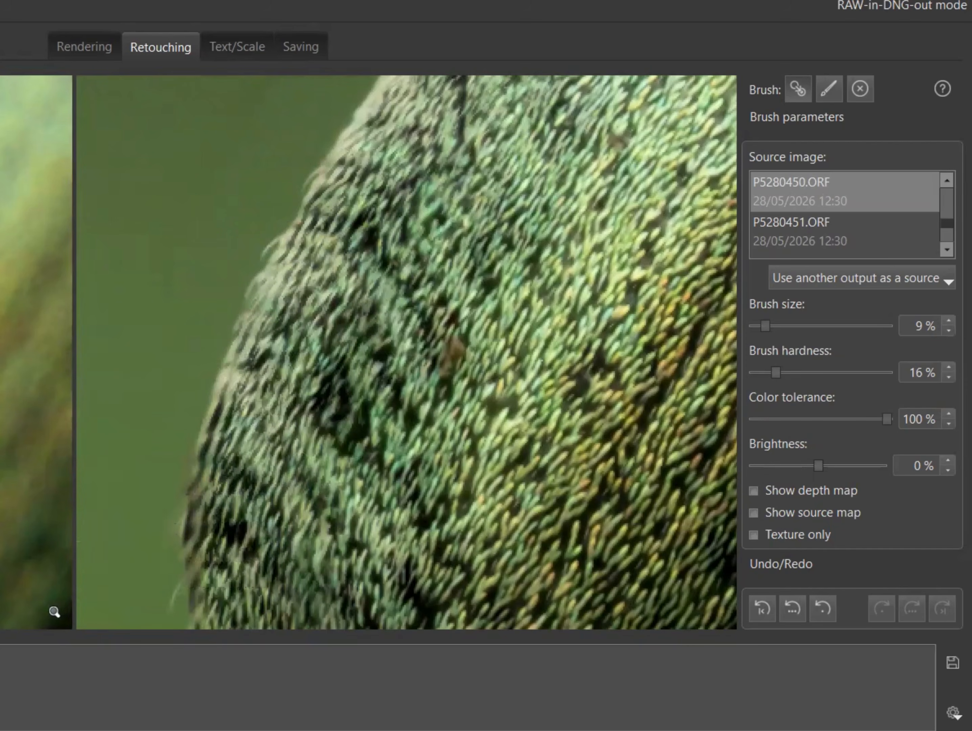
Switch the source to P5280449.ORF and retouch the outline and fine hairs at the abdomen's rear edge.
left_click_drag(68, 371, 68, 386)
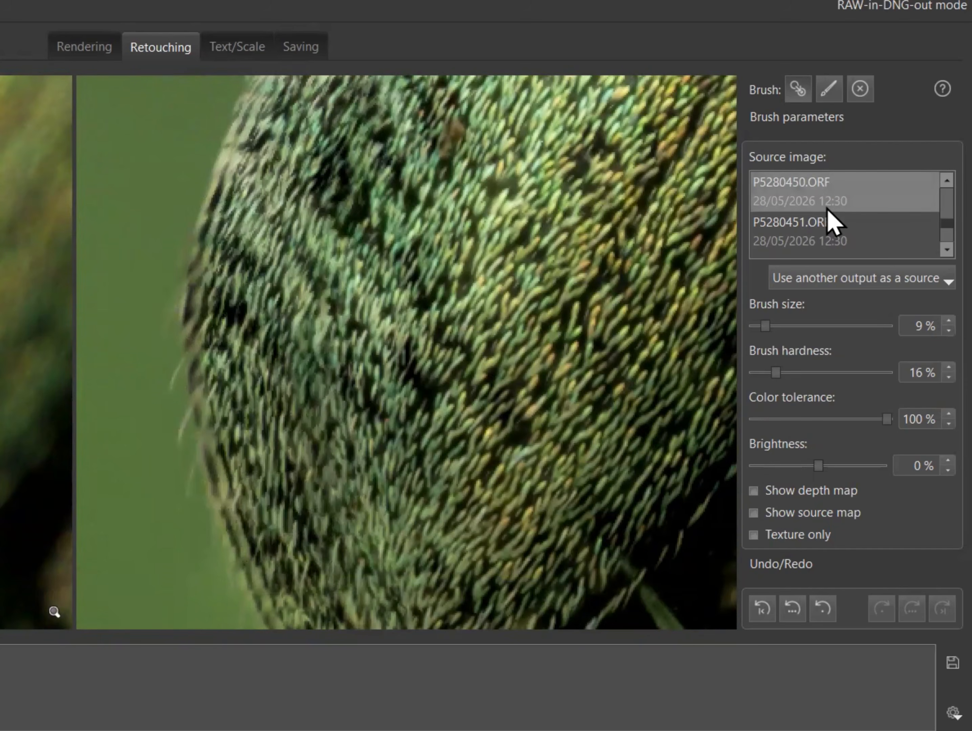
left_click(892, 240)
scroll(921, 189, "up", 1)
left_click(891, 194)
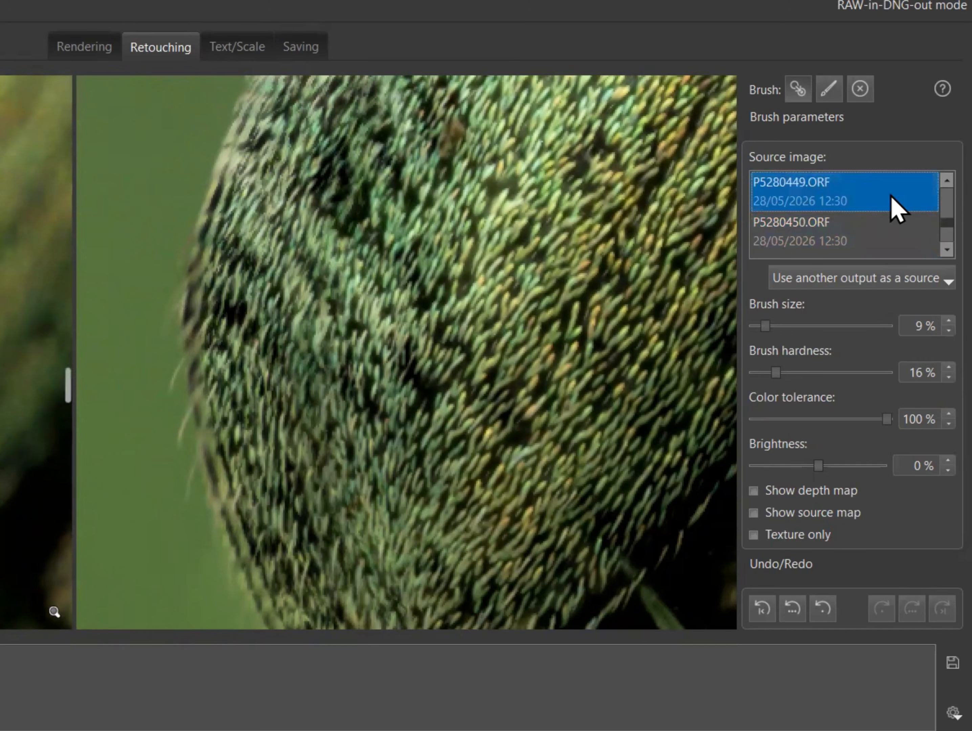
left_click_drag(191, 305, 197, 445)
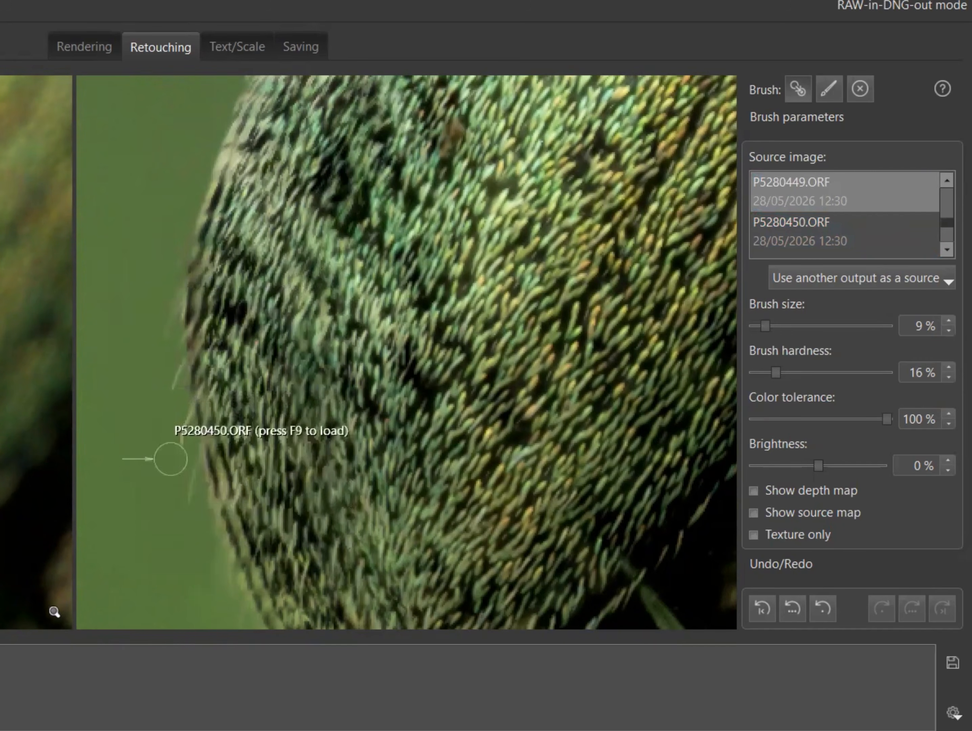
Retouch the lower rear edge and tip of the abdomen using source frames P5280448.ORF and P5280449.ORF.
left_click_drag(67, 391, 67, 411)
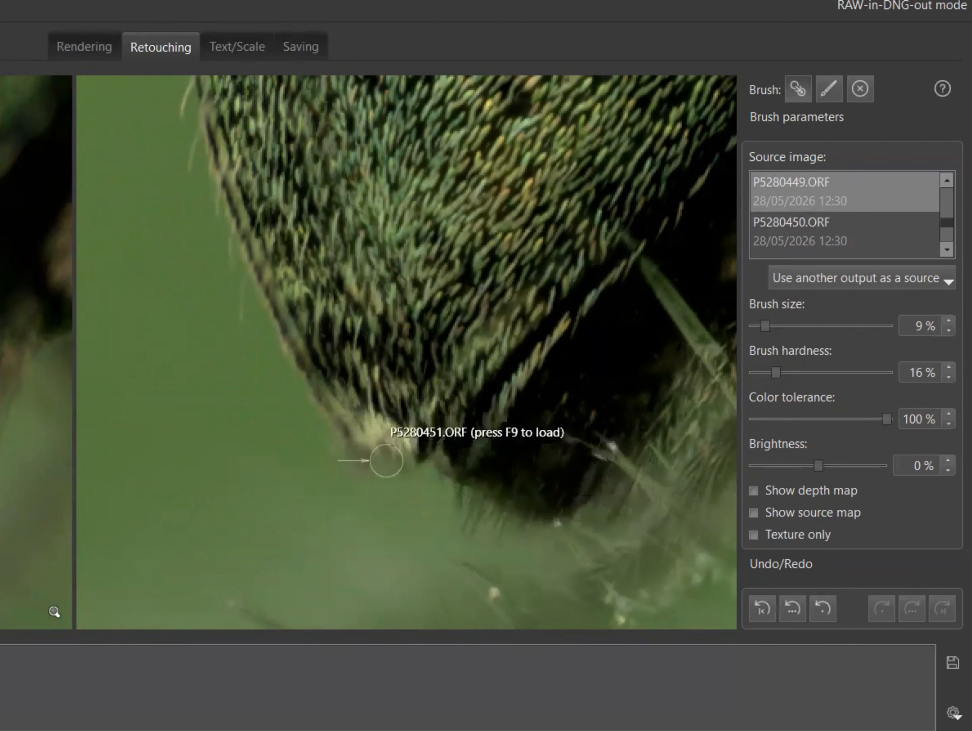
left_click(904, 237)
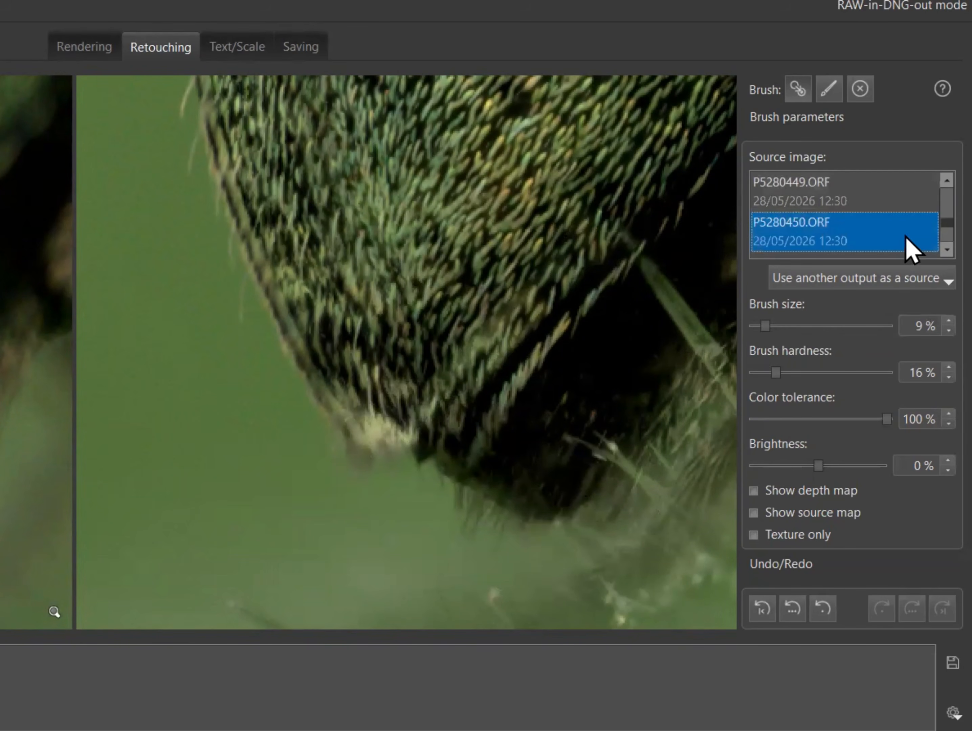
scroll(903, 213, "up", 1)
left_click(896, 199)
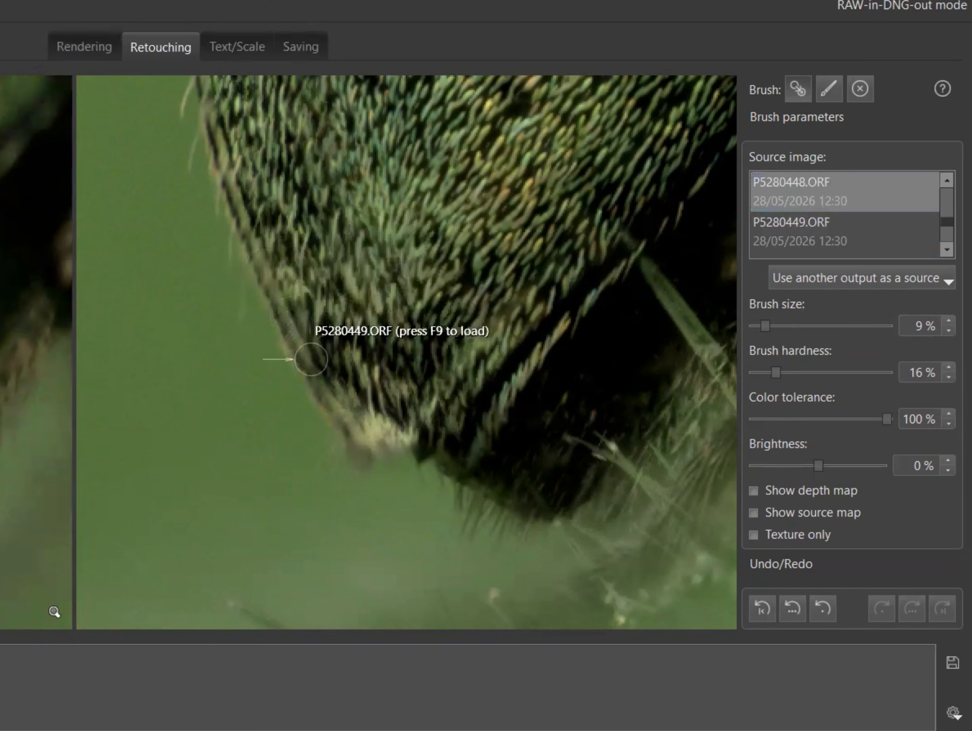
left_click(906, 235)
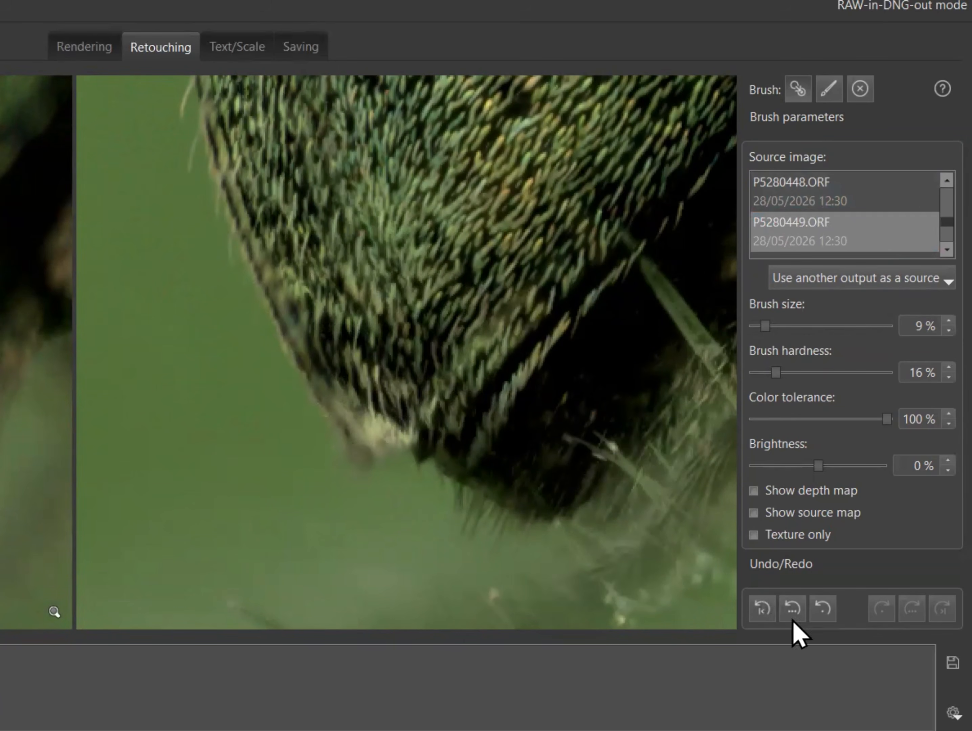
Set the brush size to 19% and hardness to 5%, and blend the background along the beetle's back with P5280449.ORF.
scroll(407, 352, "down", 3)
scroll(407, 352, "up", 3)
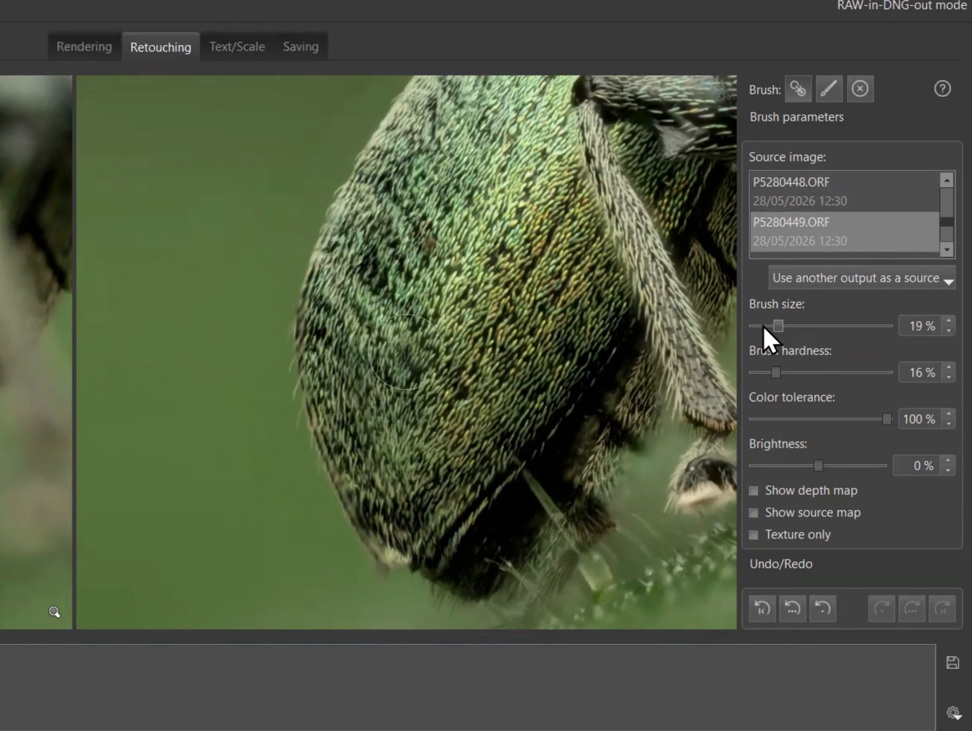
scroll(319, 549, "down", 2)
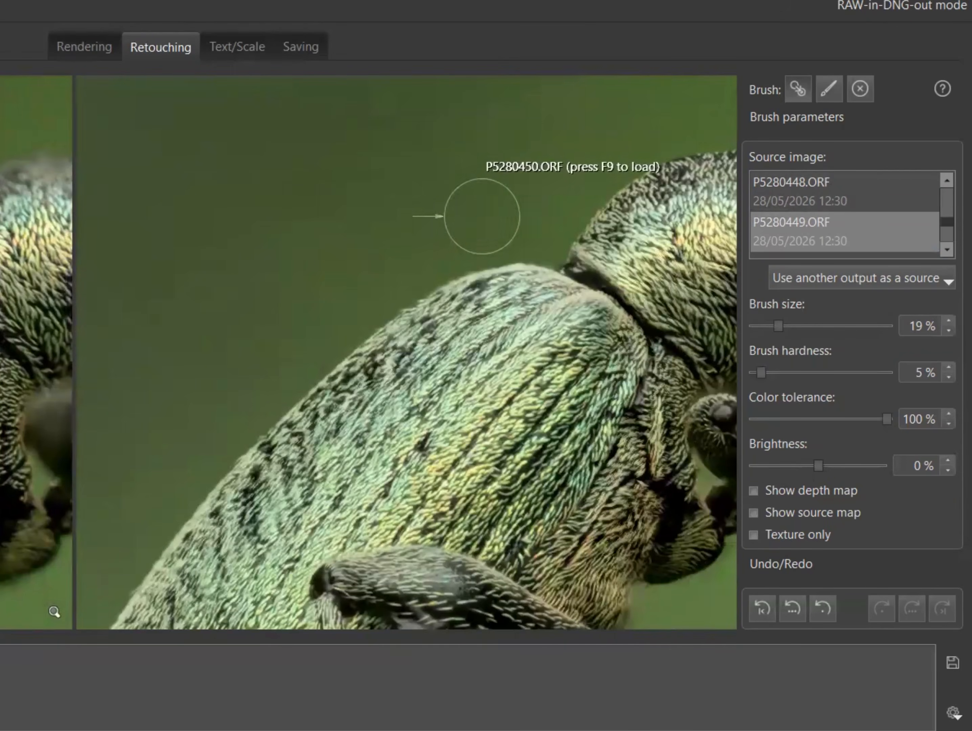
Switch the source to P5280403.ORF and set the brush size to 49%.
scroll(407, 352, "down", 7)
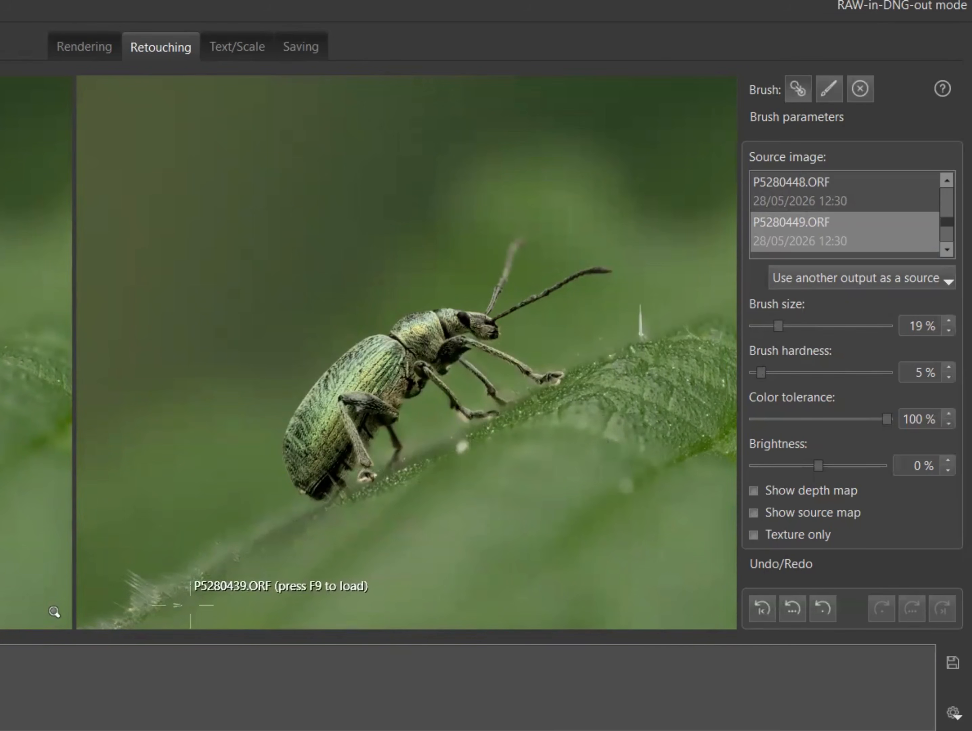
scroll(929, 186, "up", 15)
left_click(861, 196)
left_click_drag(778, 326, 819, 328)
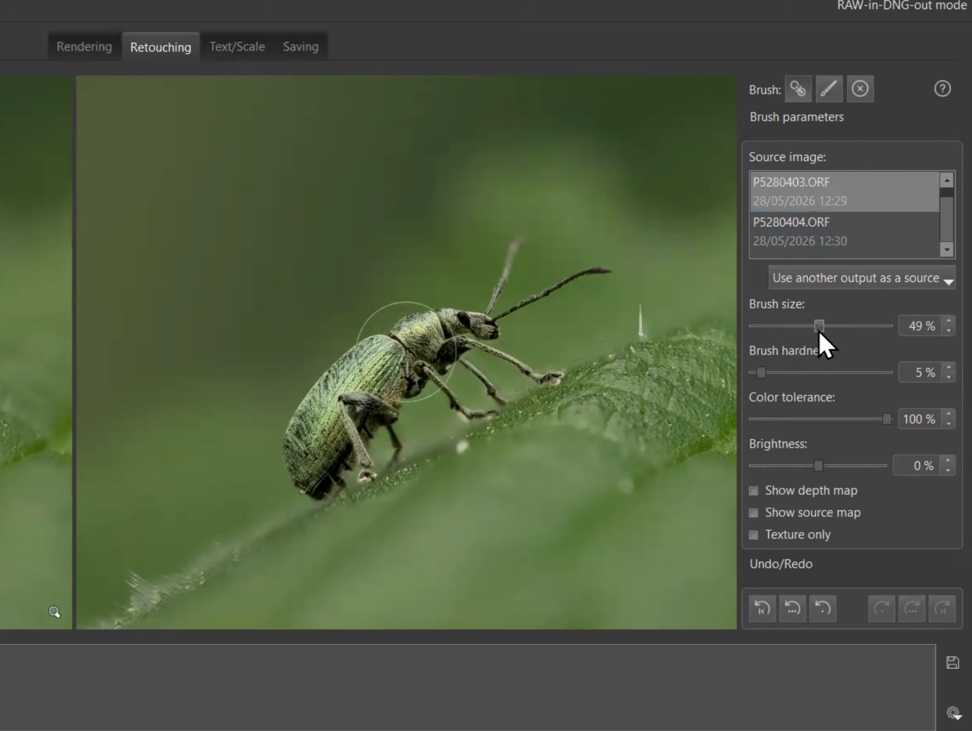
Set the brush size to 48% and hardness to 27%, and paint out the leaf-edge hairs and upright spike with P5280403.ORF.
left_click_drag(791, 380, 791, 379)
mouse_move(218, 500)
left_mouse_down()
mouse_move(138, 554)
mouse_move(204, 548)
mouse_move(243, 497)
left_mouse_up()
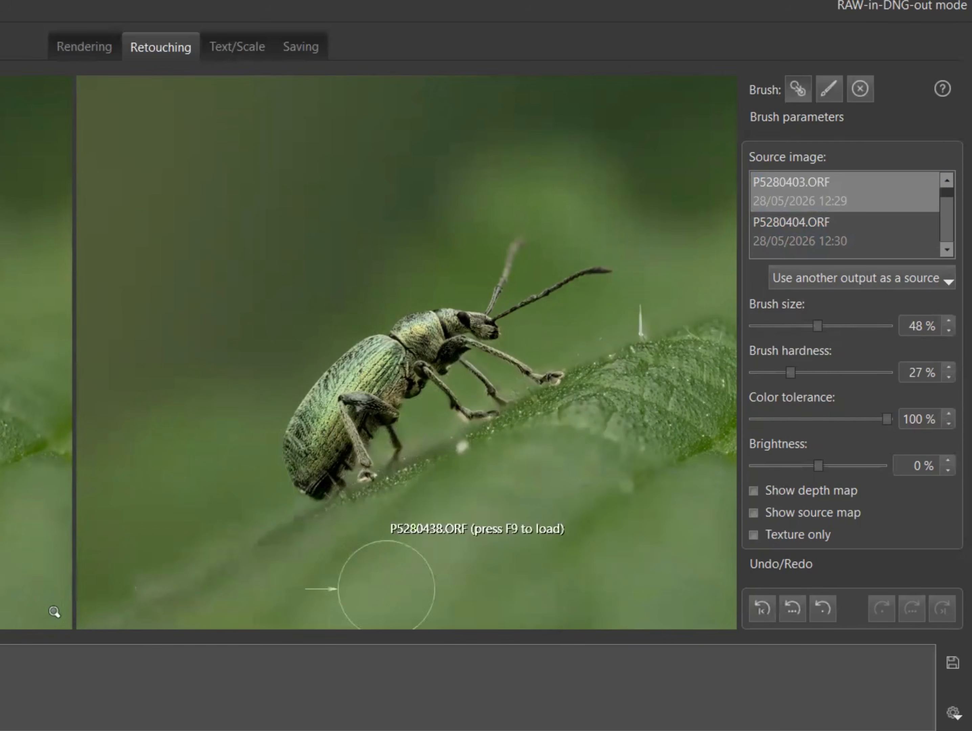
mouse_move(611, 549)
left_mouse_down()
mouse_move(700, 369)
mouse_move(747, 370)
mouse_move(711, 507)
mouse_move(617, 336)
mouse_move(732, 280)
mouse_move(665, 174)
left_mouse_up()
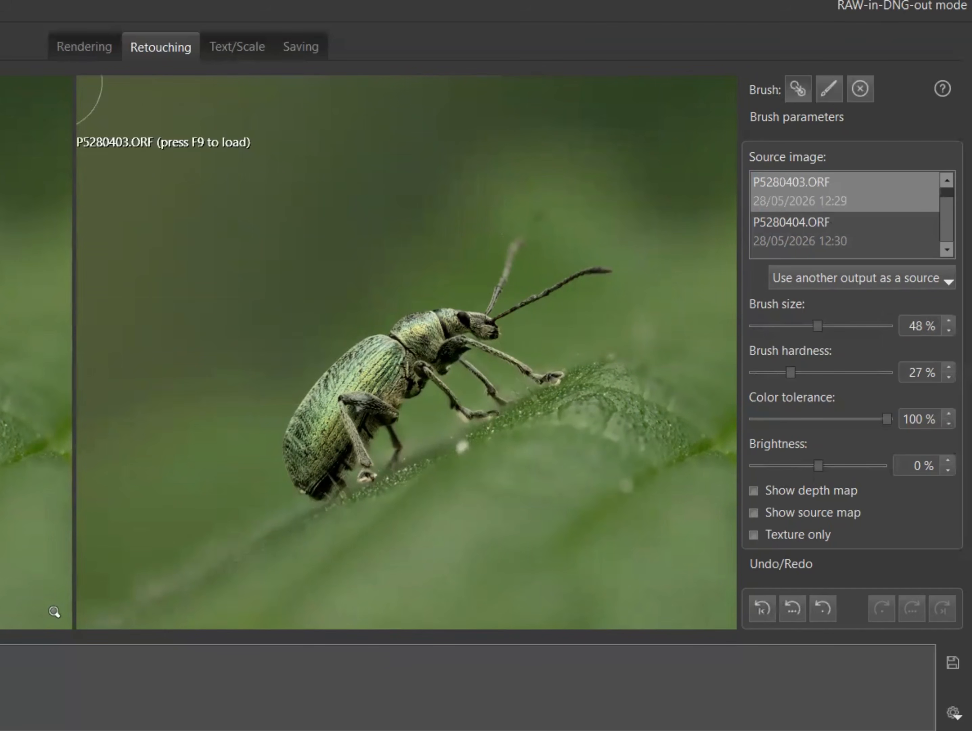
Switch the source image to P5280467.ORF.
scroll(924, 235, "down", 10)
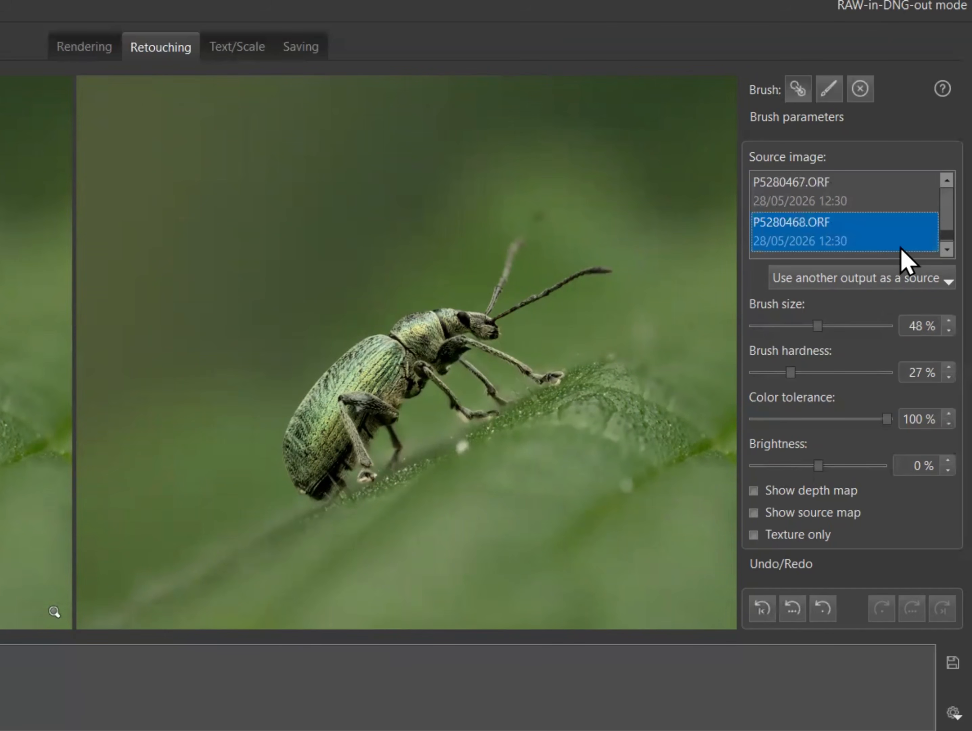
left_click(923, 191)
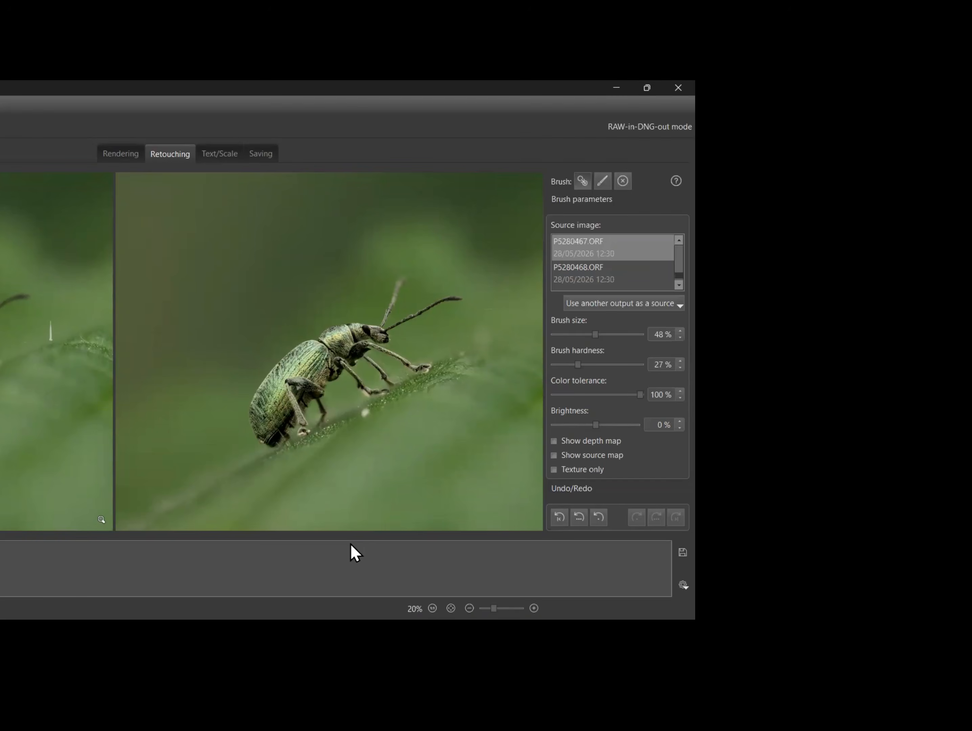
Examine the retouched head, front legs and nearby leaf edge at 75% magnification.
left_click(534, 608)
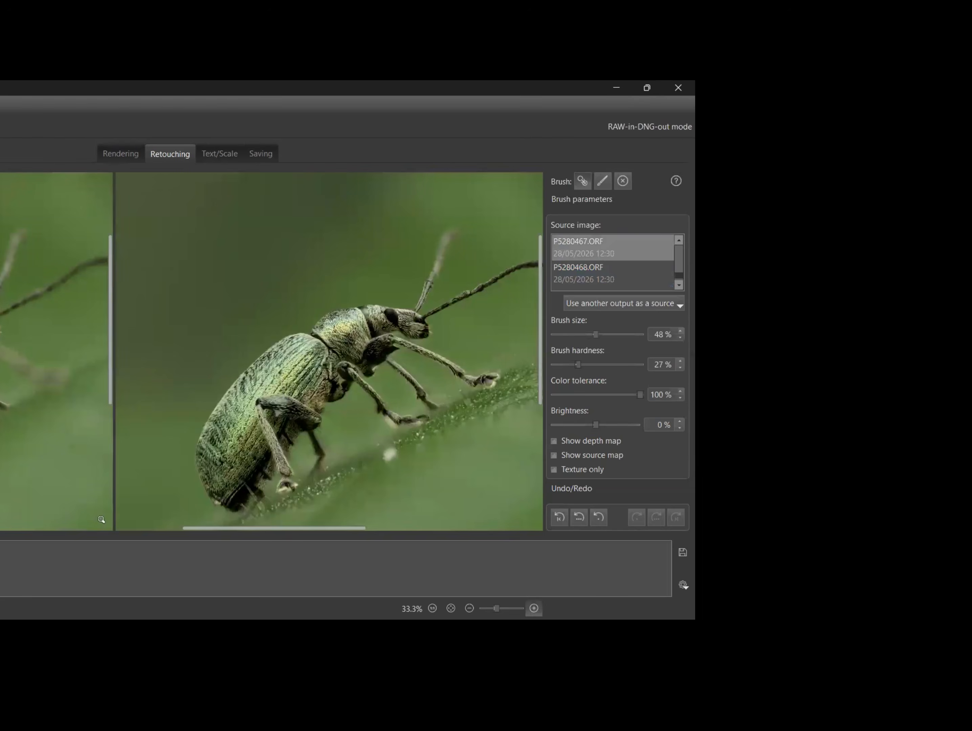
left_click(534, 609)
left_click(534, 608)
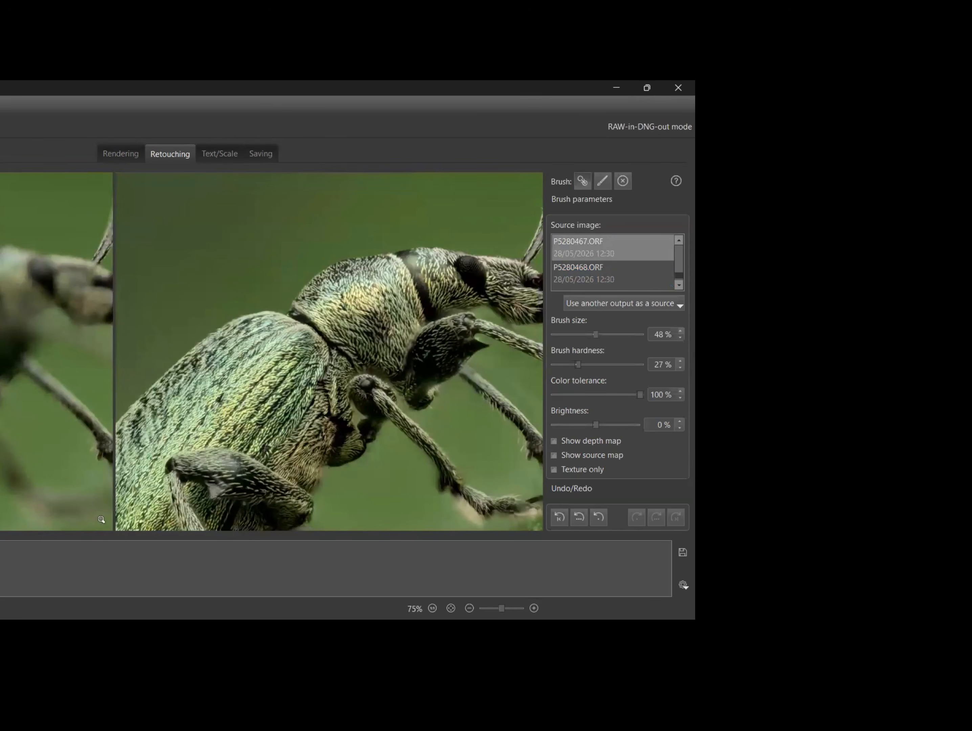
key("Right")
key("Right")
key("Right")
key("Right")
key("Down")
key("Down")
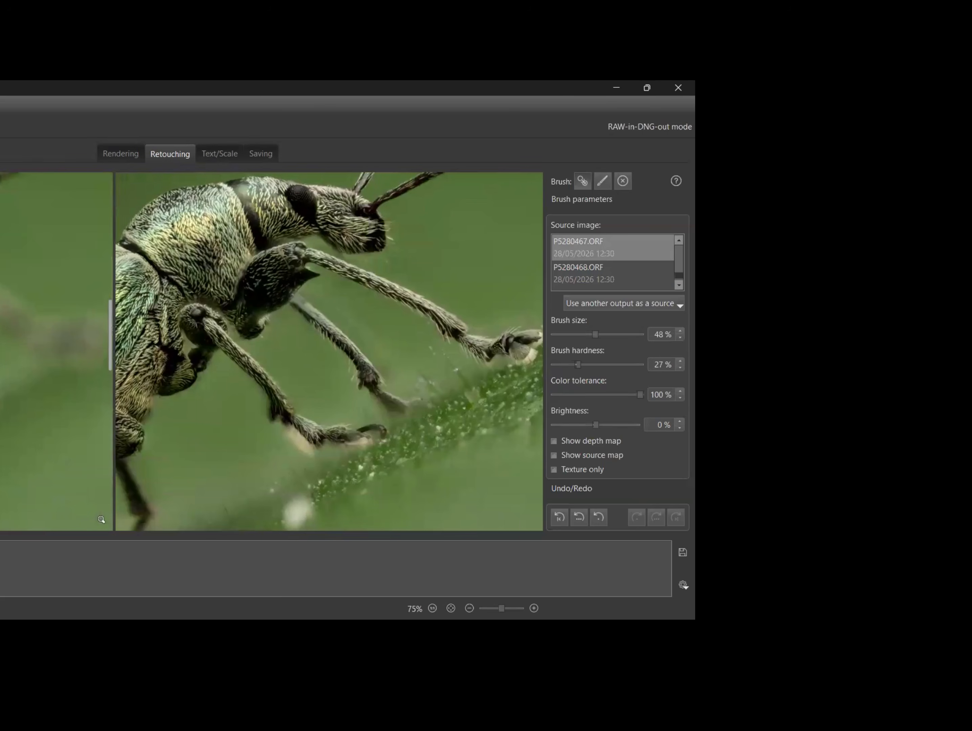
Inspect the wing case, abdomen, hind legs and the leaf edge beneath the beetle for remaining stacking artefacts.
key("Left")
key("Left")
key("Left")
key("Left")
key("Left")
key("Left")
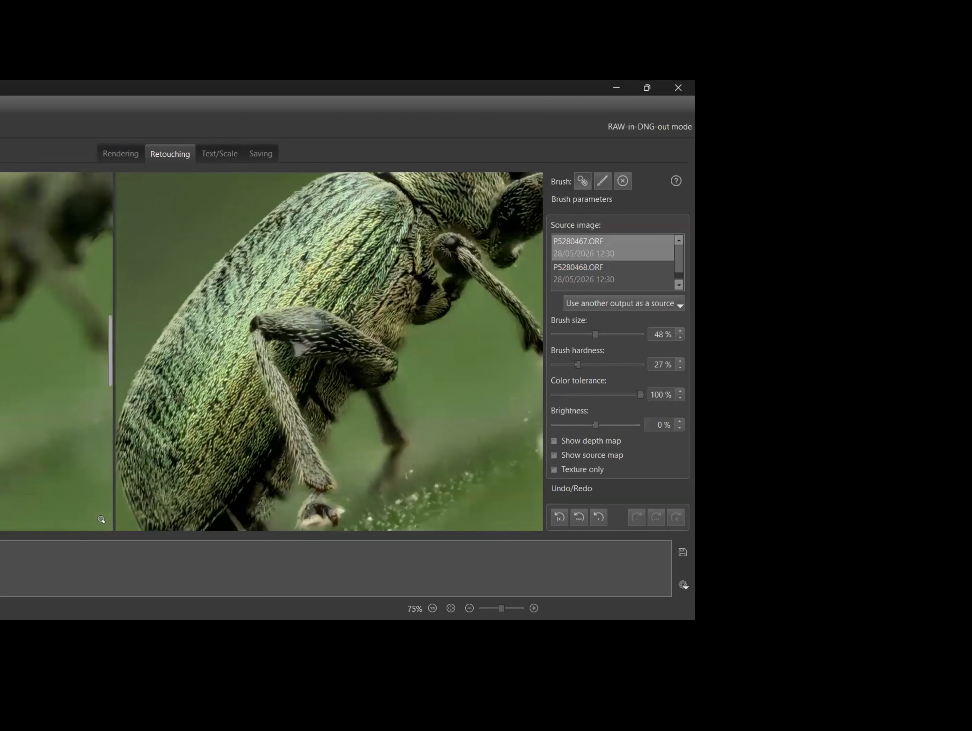
key("Down")
key("Down")
key("Down")
key("Down")
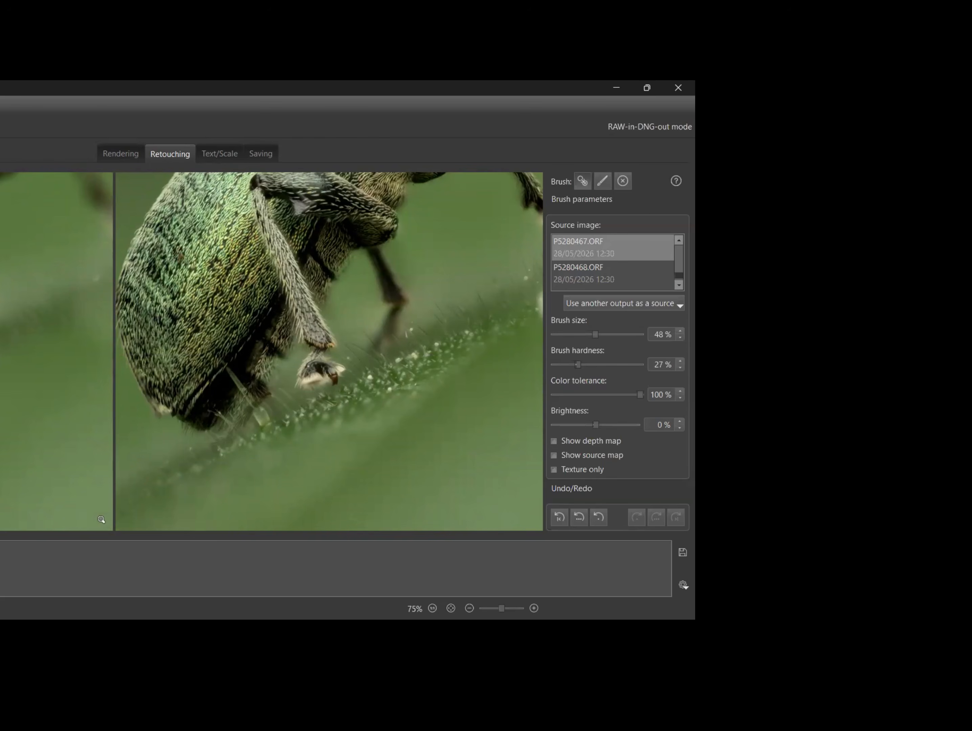
key("Right")
key("Right")
key("Right")
key("Right")
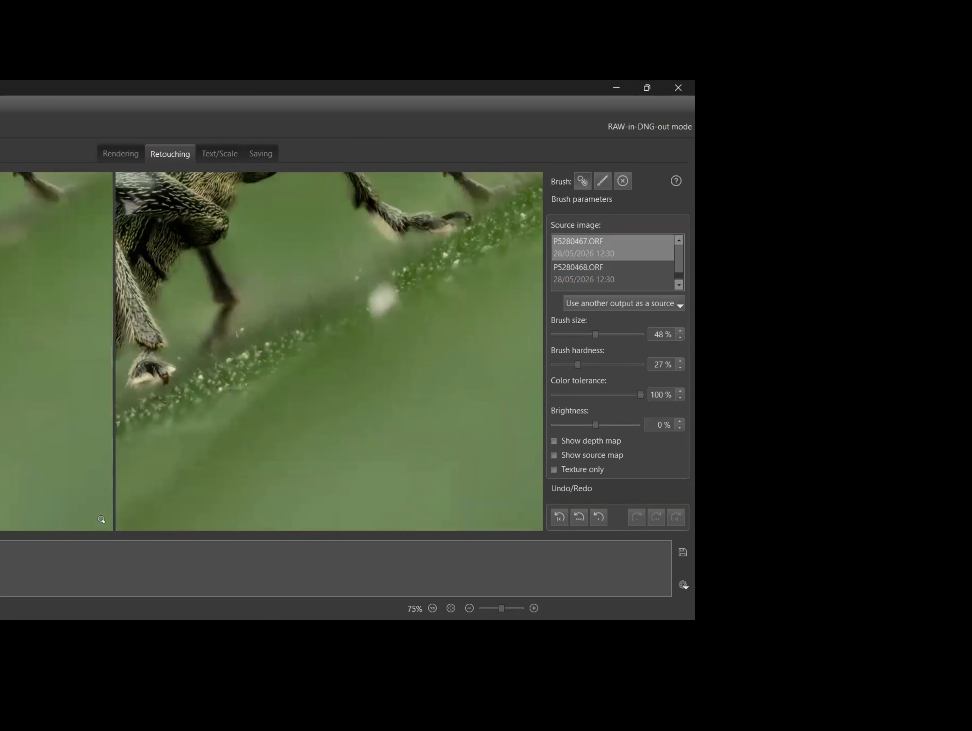
Check the thorax, head, rebuilt antennae and front feet for retouching flaws.
key("Up")
key("Up")
key("Up")
key("Up")
key("Up")
key("Up")
key("Up")
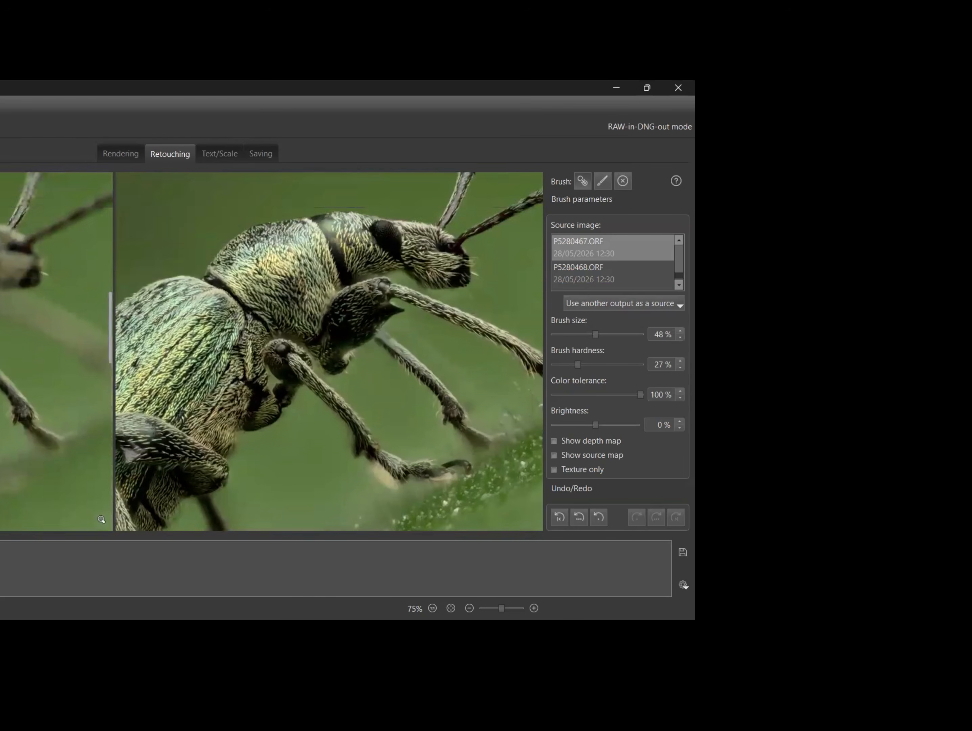
key("Up")
key("Up")
key("Right")
key("Right")
key("Right")
key("Right")
key("Right")
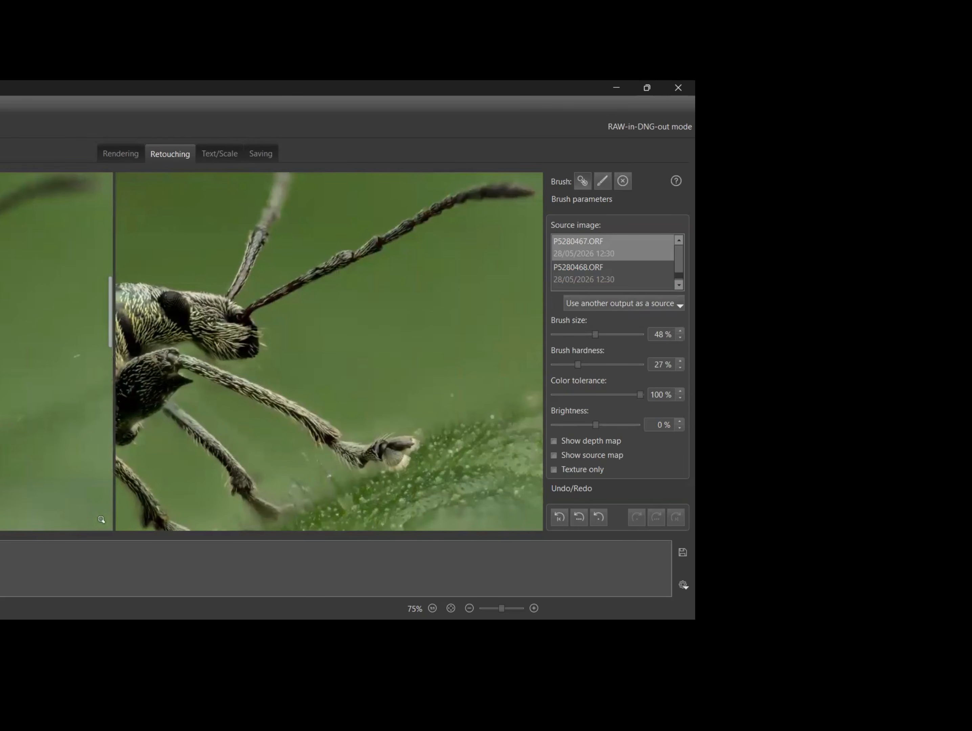
key("Left")
key("Left")
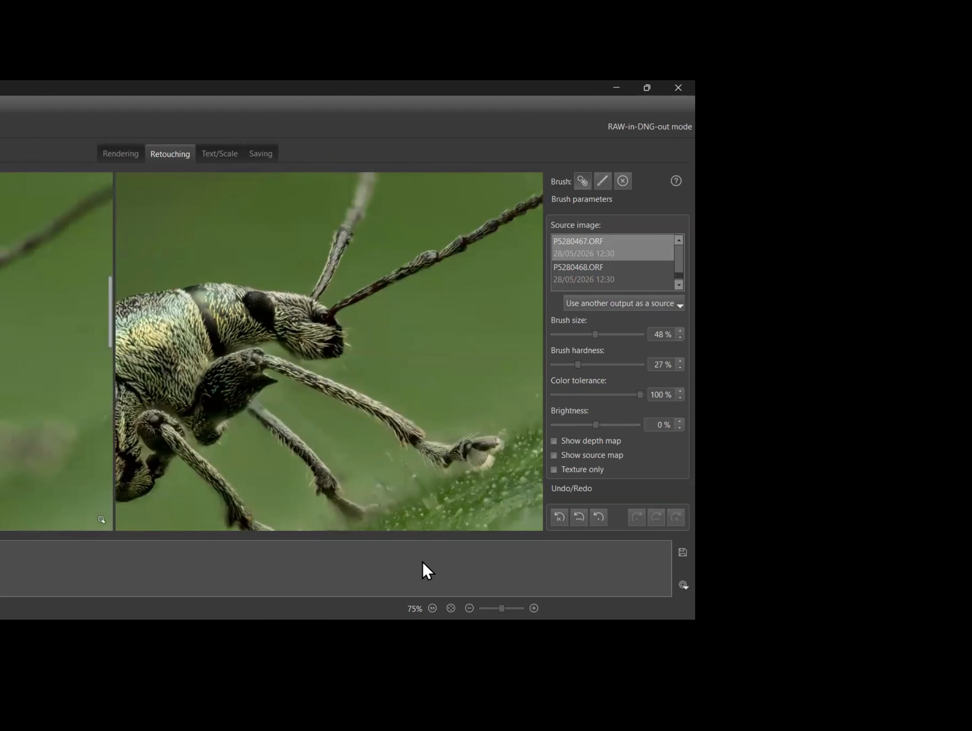
Examine the outlines of the thorax and head and the surrounding background at 100% magnification.
scroll(329, 352, "up", 1)
key("Down")
key("Down")
key("Down")
key("Down")
key("Down")
key("Down")
key("Down")
key("Down")
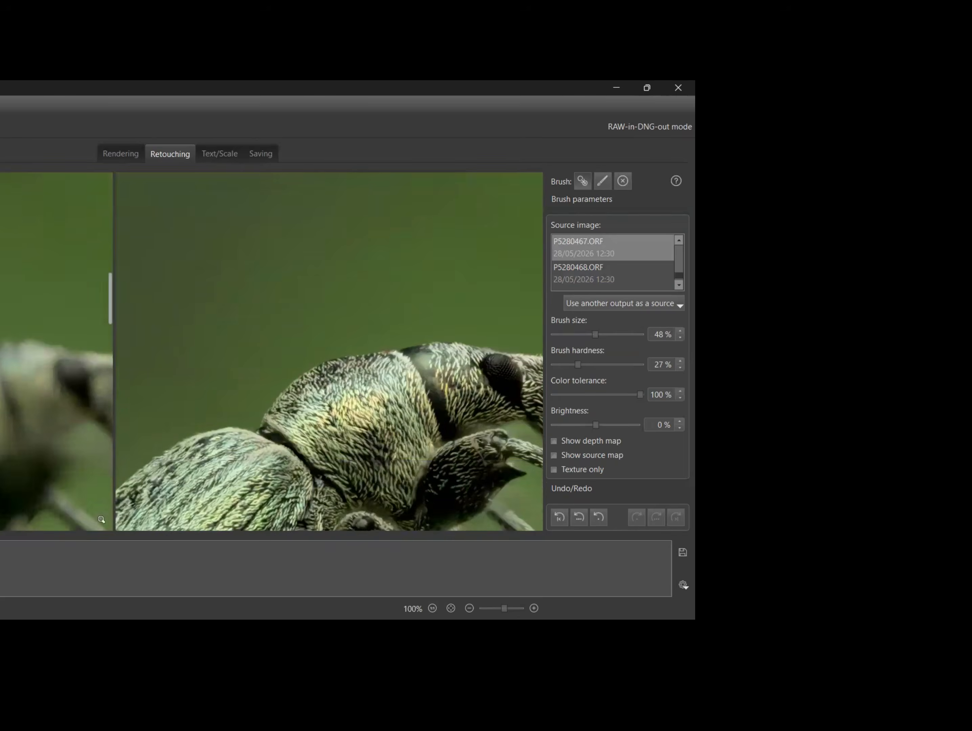
key("Right")
key("Right")
key("Right")
key("Right")
key("Right")
key("Up")
key("Up")
key("Up")
key("Up")
key("Up")
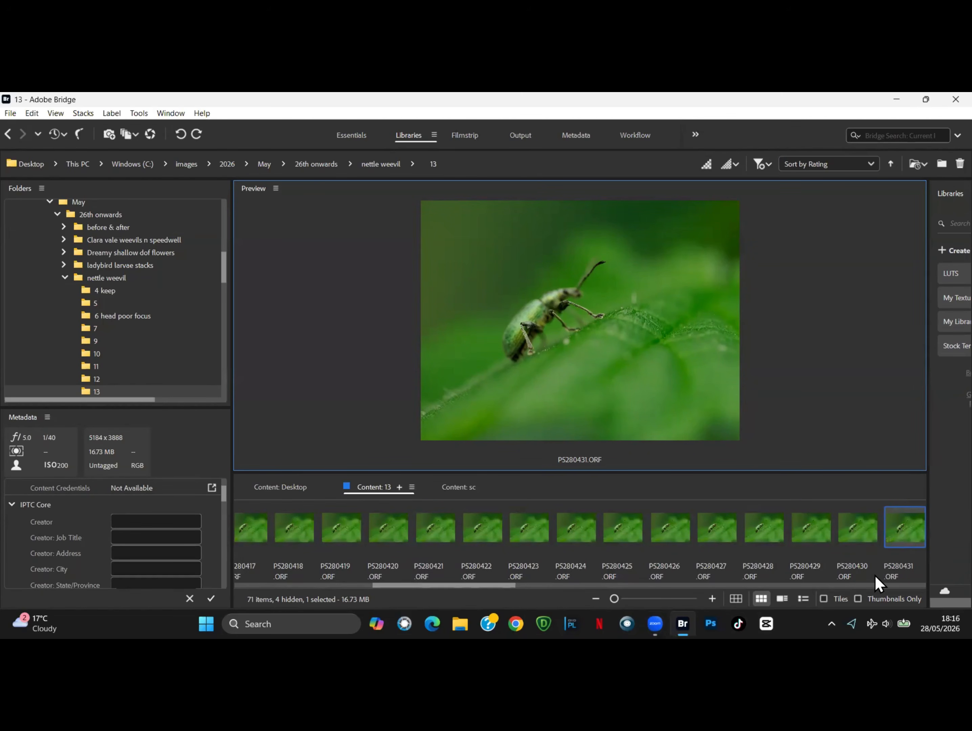
In Adobe Bridge, select the retouched DNG at the end of folder 13 and preview it full screen.
left_click_drag(504, 586, 941, 592)
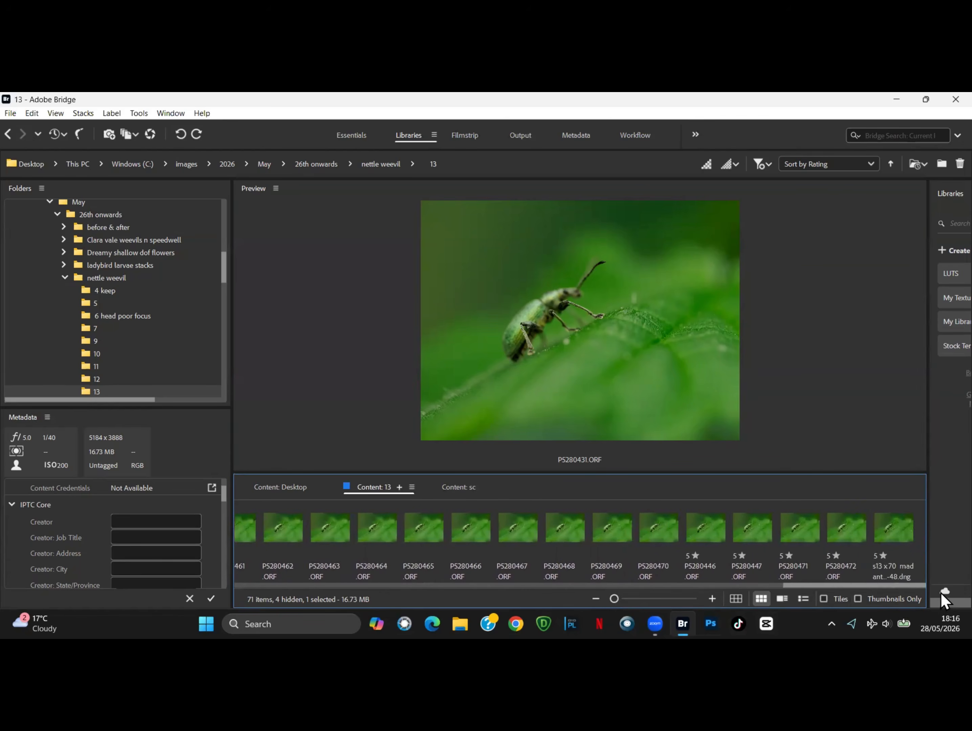
left_click(892, 527)
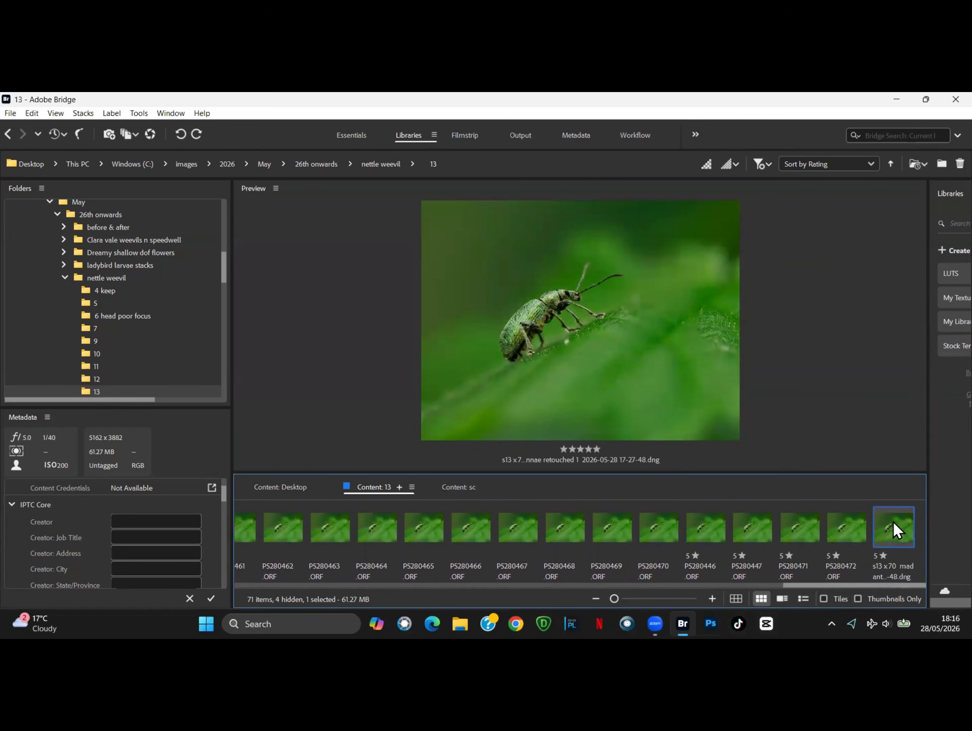
left_click_drag(895, 523, 900, 481)
left_click(56, 113)
left_click(59, 128)
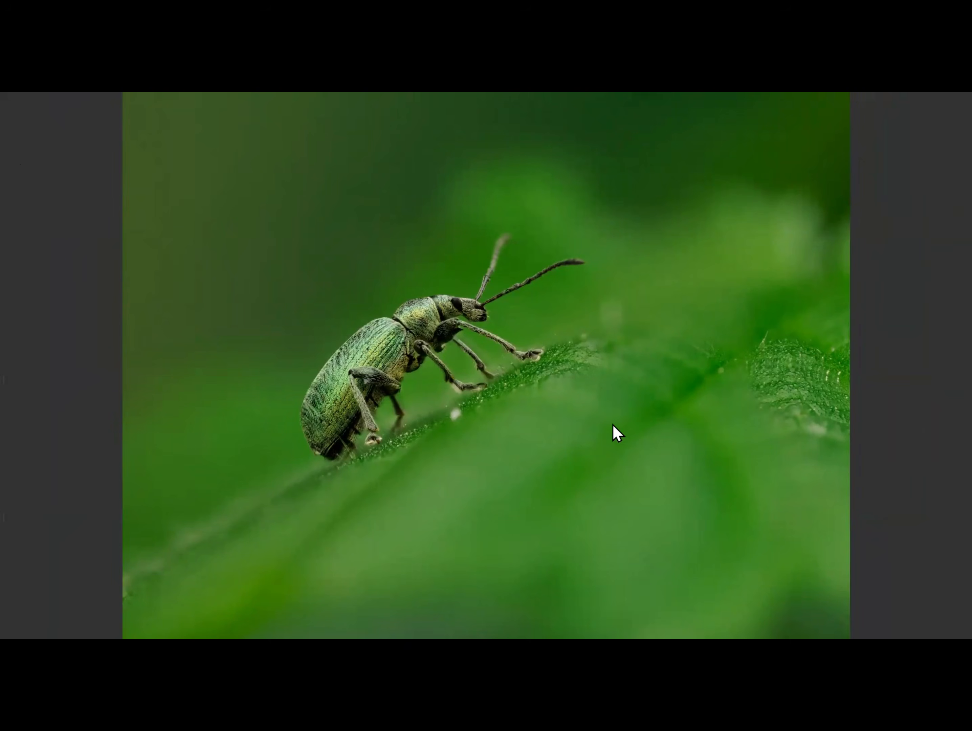
Compare the head and antennae of the retouched DNG with the individual ORF source frames at full-screen size.
left_click(510, 287)
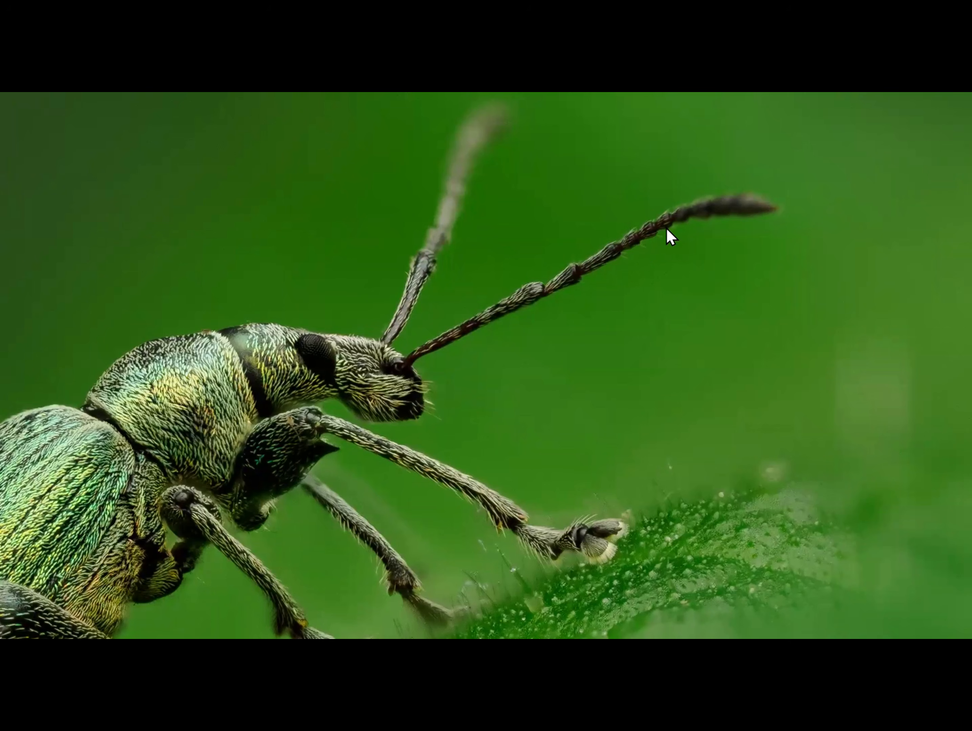
key("Right")
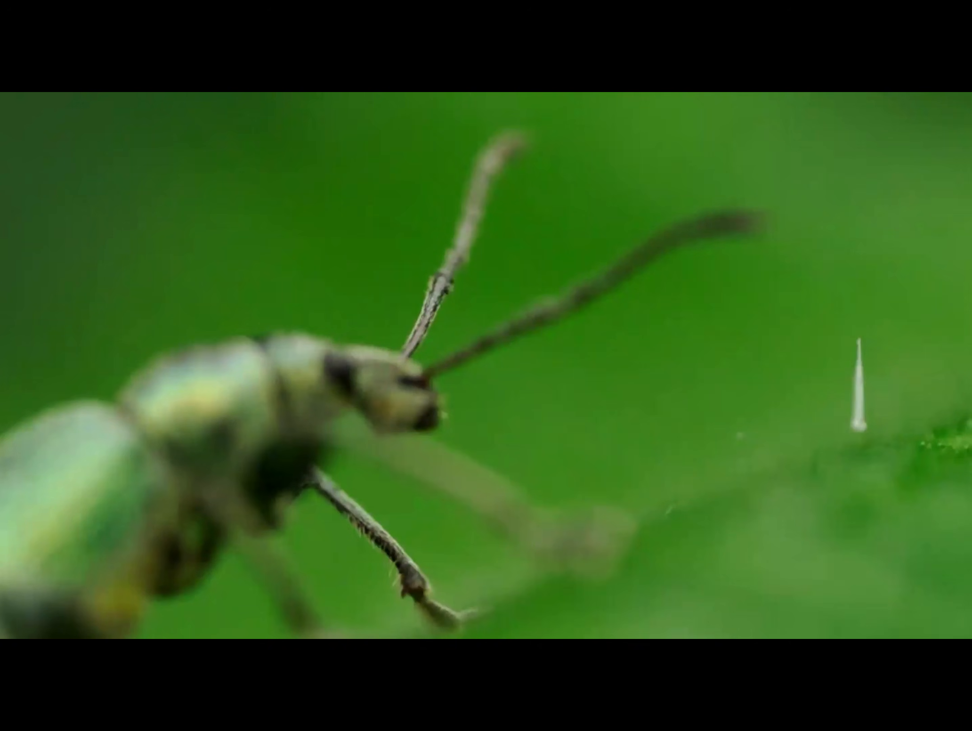
key("Right")
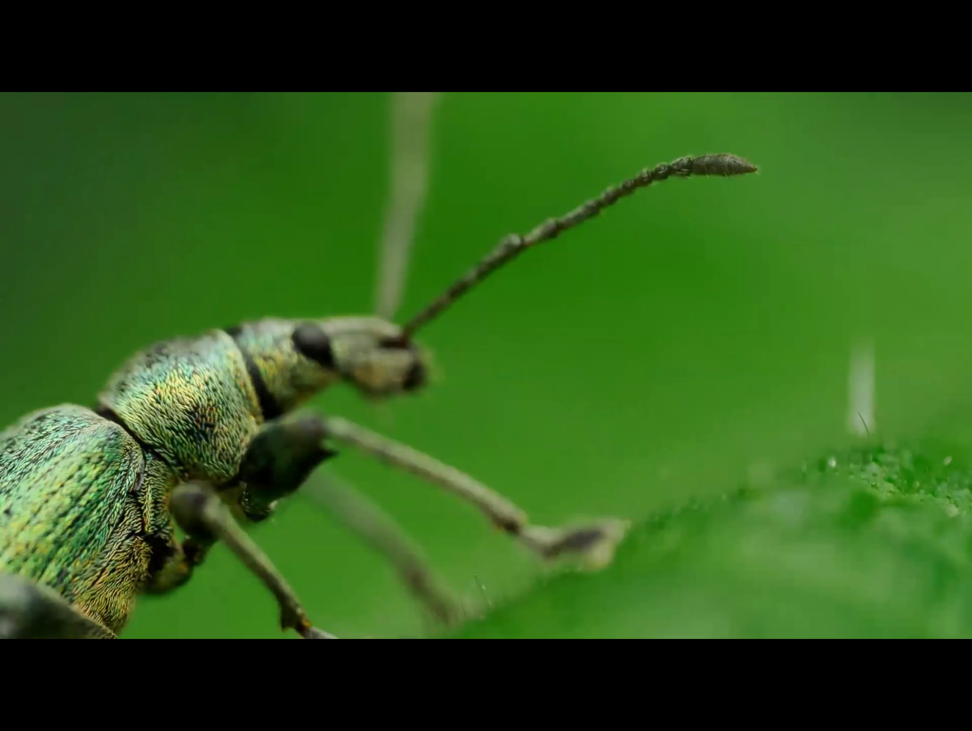
key("Right")
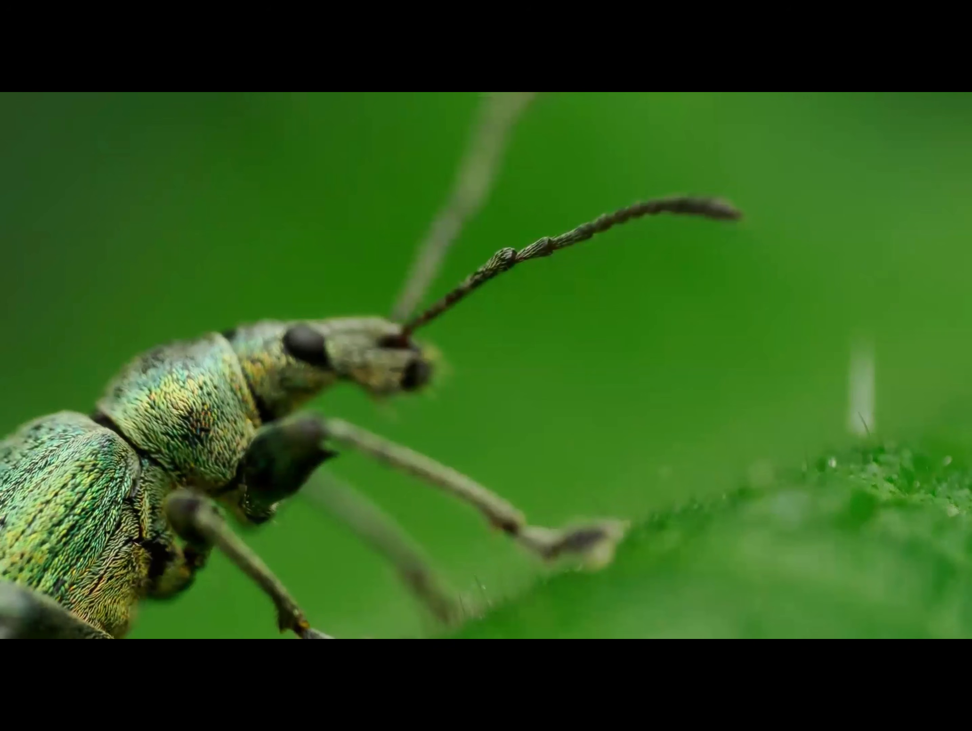
key("Right")
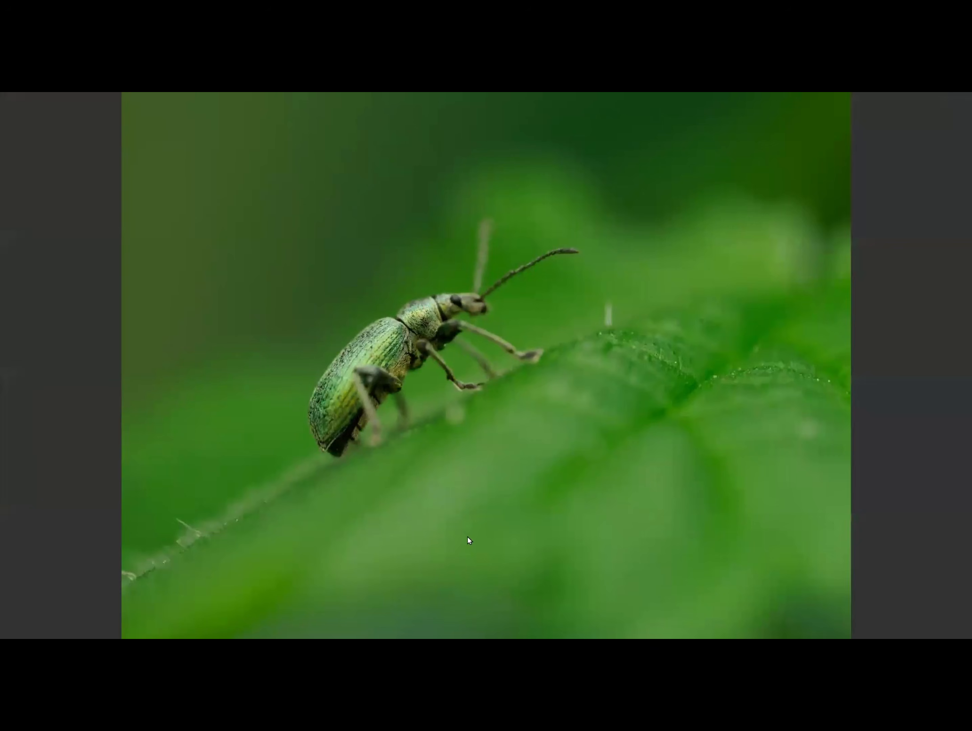
key("space")
Open P5280446.ORF, P5280447.ORF, P5280471.ORF, P5280472.ORF and the retouched DNG together in Camera Raw.
left_click_drag(783, 586, 805, 592)
left_click(704, 525)
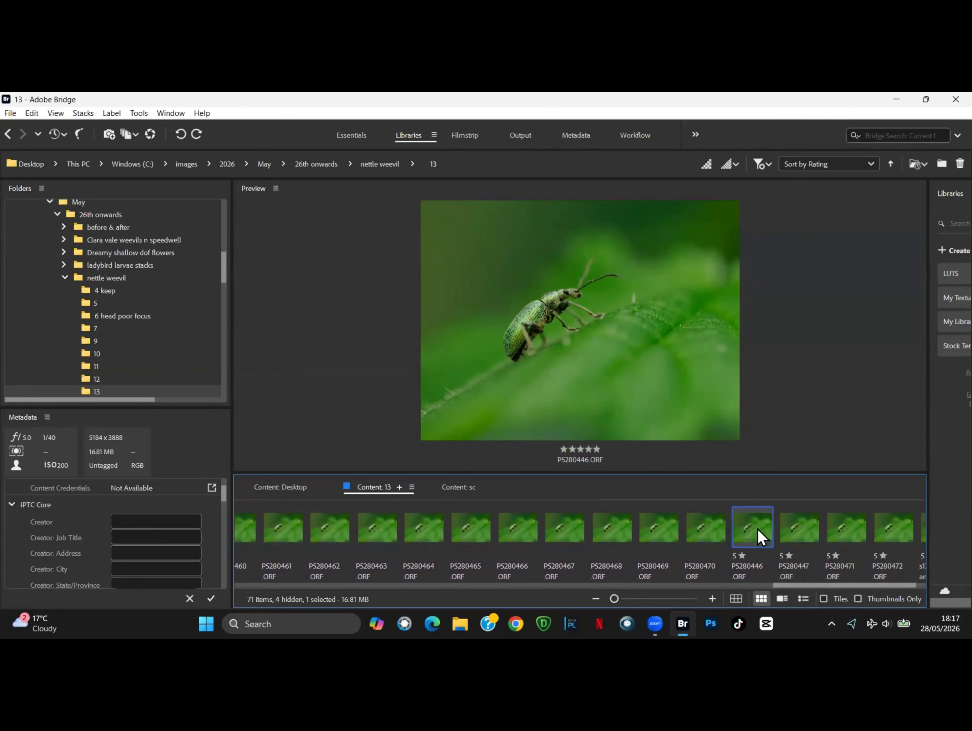
left_click(757, 528, "ctrl")
left_click(748, 537)
left_click(865, 533, "shift")
left_click(893, 528, "shift")
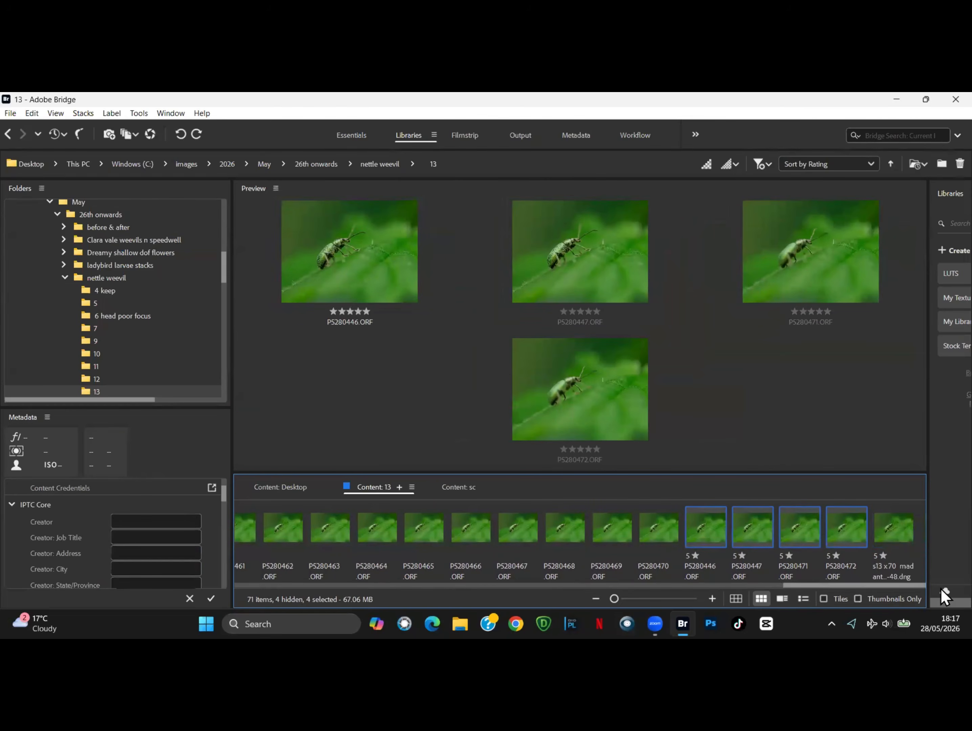
left_click(899, 534, "shift")
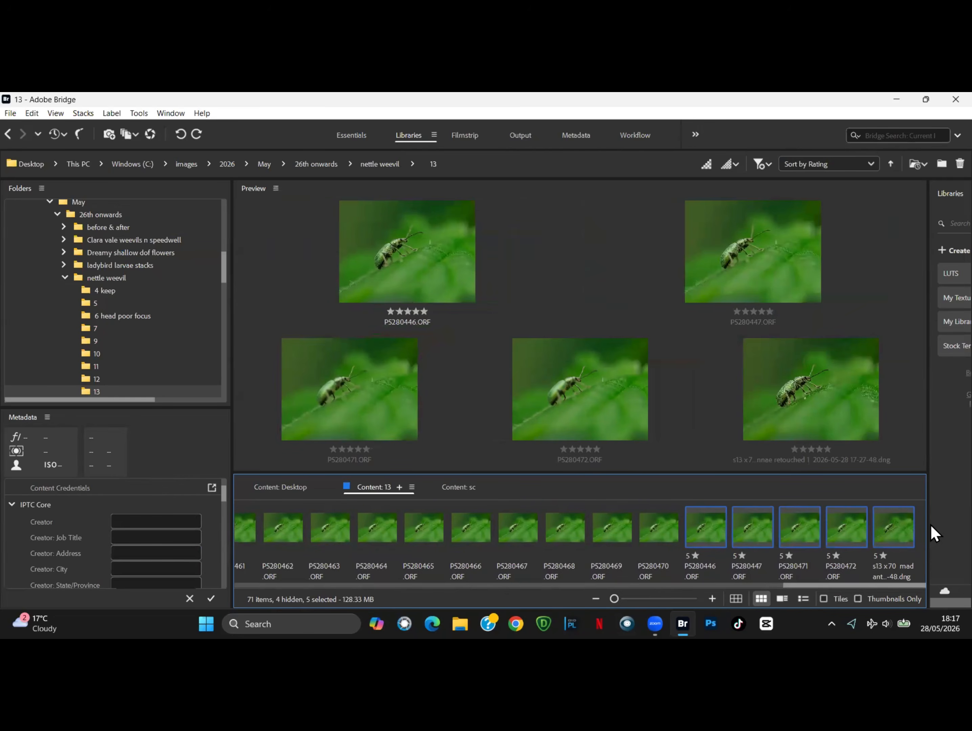
left_click(9, 114)
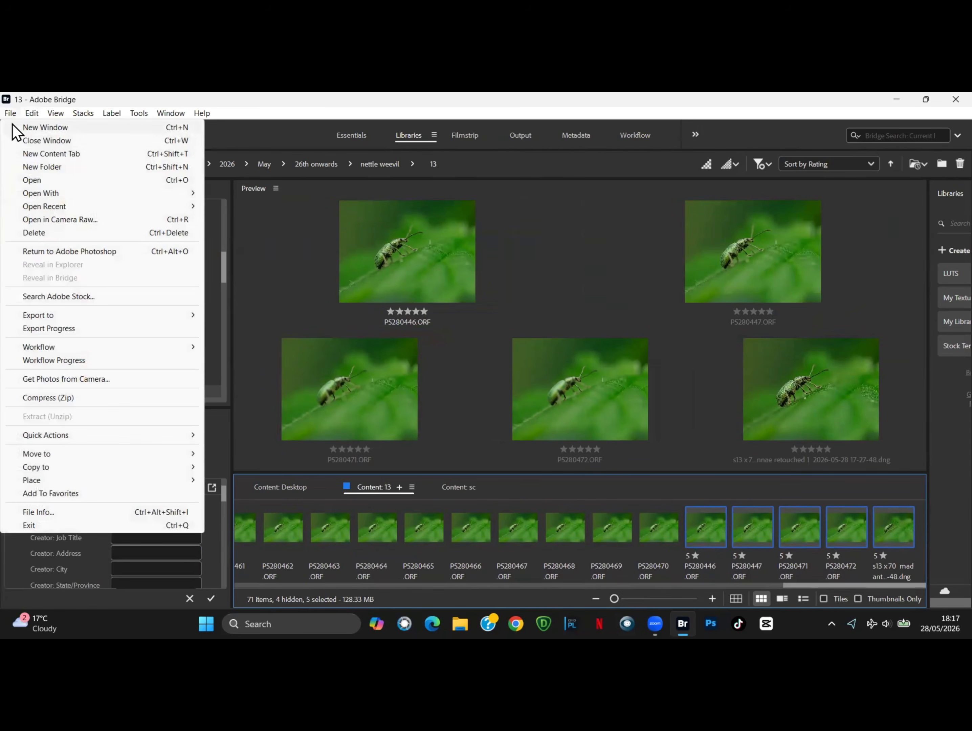
left_click(46, 221)
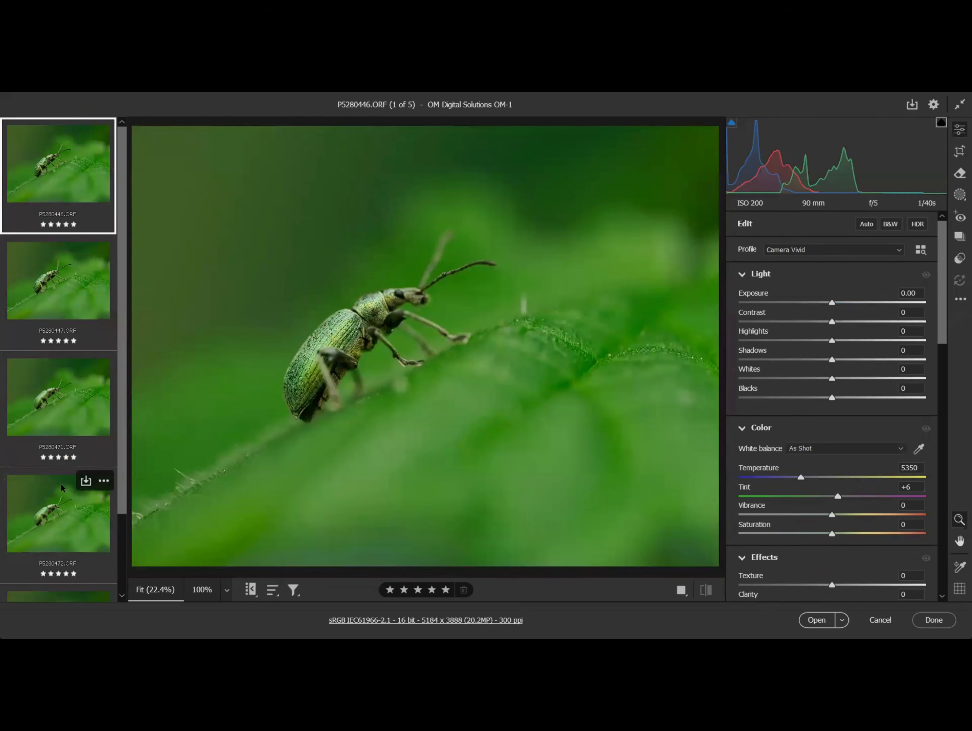
Apply the Camera Matching Natural profile to all five images.
key("ctrl+a")
key("c")
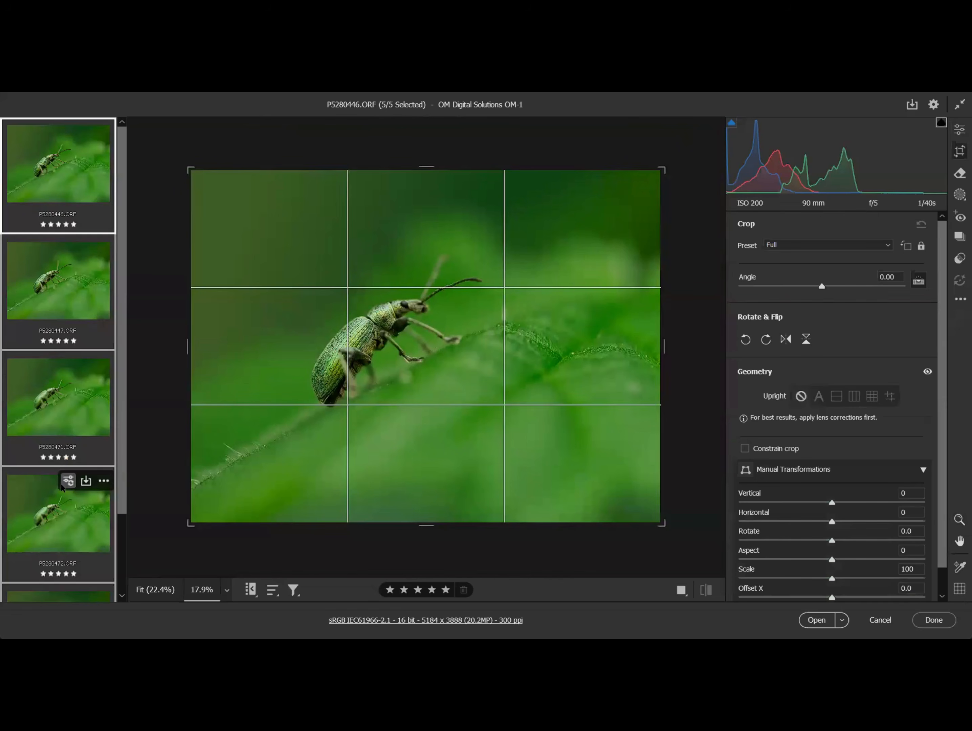
left_click(960, 129)
left_click(920, 251)
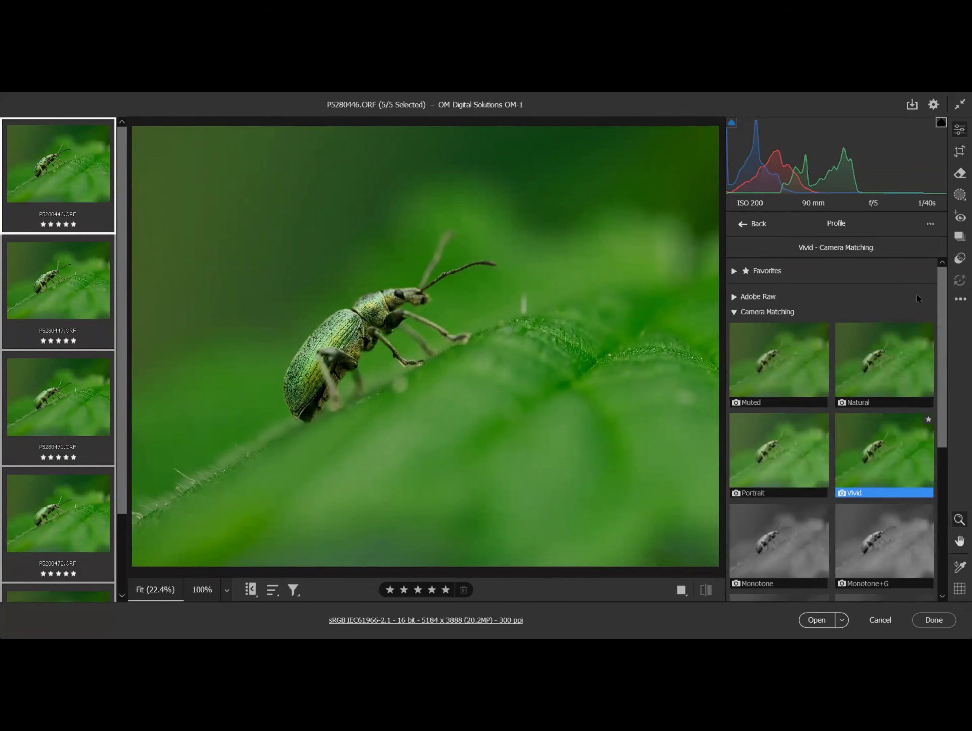
left_click(881, 370)
left_click(744, 224)
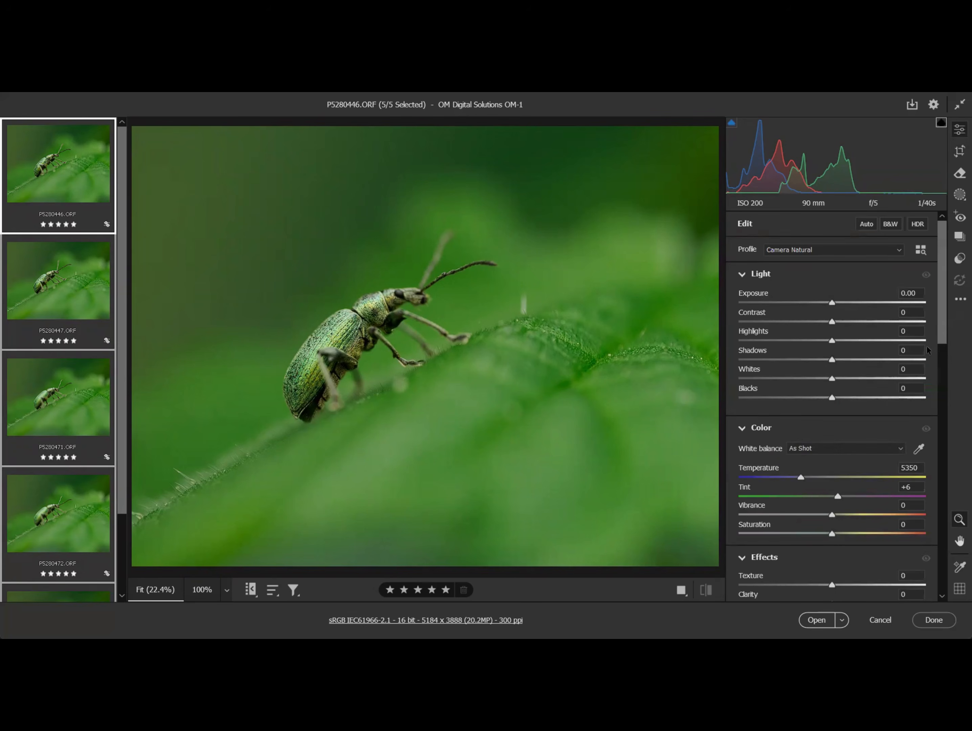
Display the retouched DNG's head at 100%, and set Blacks to +8 and Shadows to +56 for all five selected images.
left_click(103, 598)
left_click(38, 591)
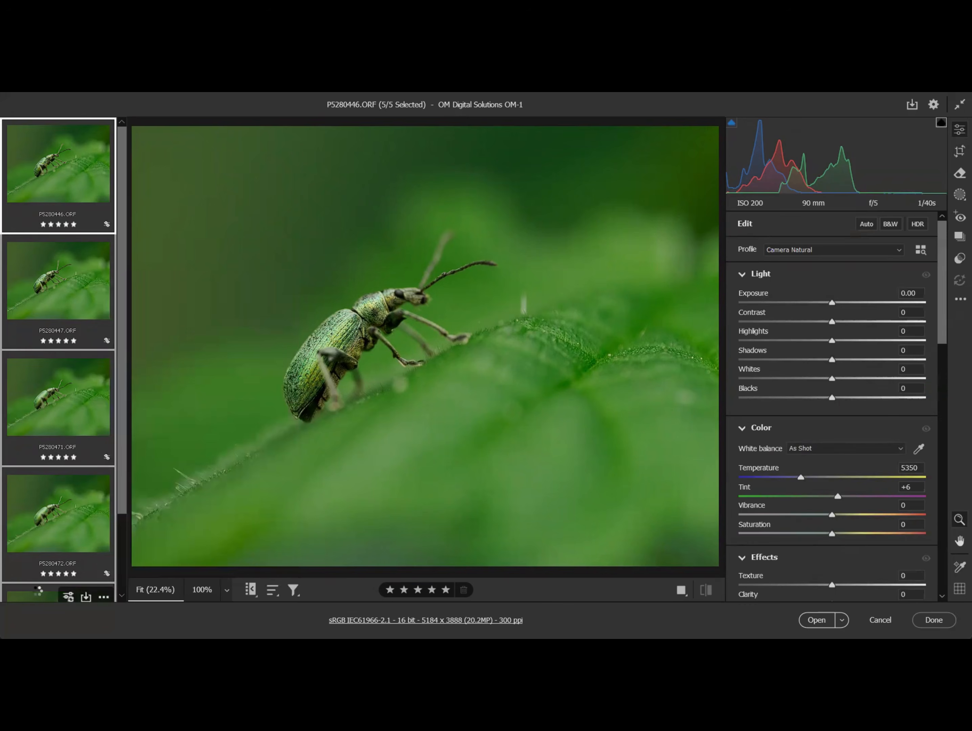
left_click(321, 361)
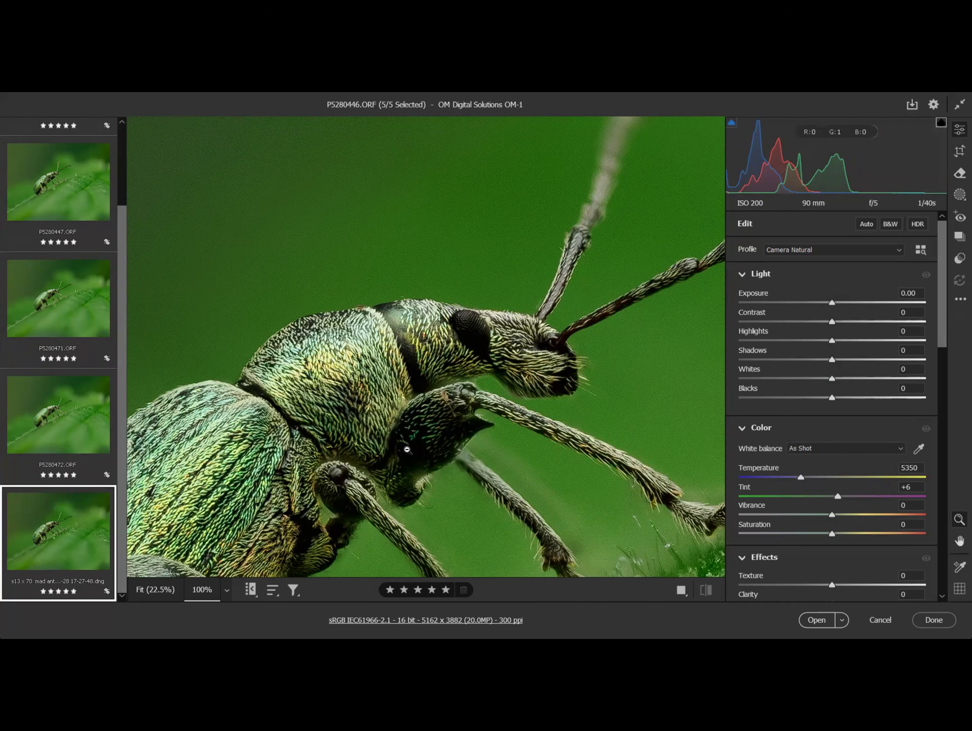
left_click_drag(833, 397, 840, 398)
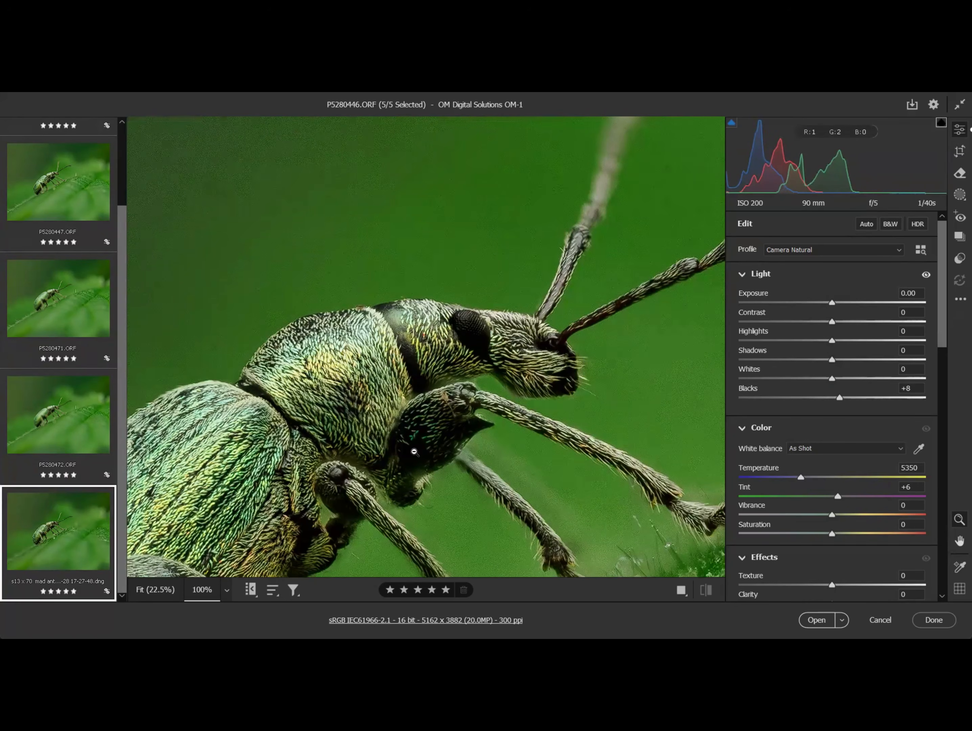
left_click(854, 360)
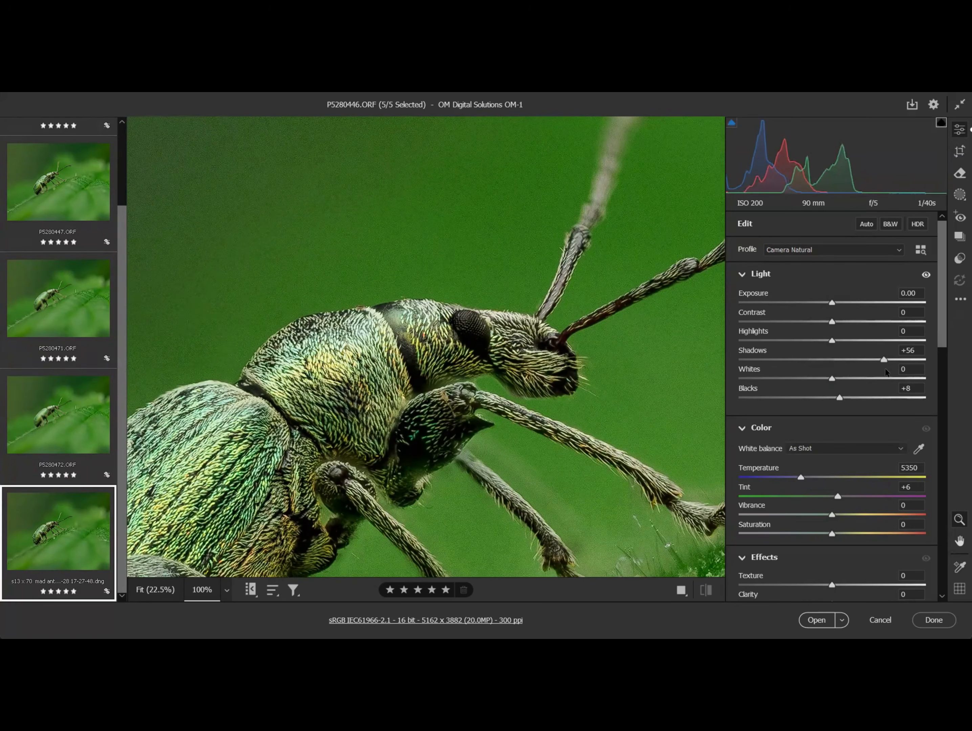
Set Shadows to +14 for the five selected images and view the beetle's body and legs at 66%.
left_click_drag(854, 371, 846, 372)
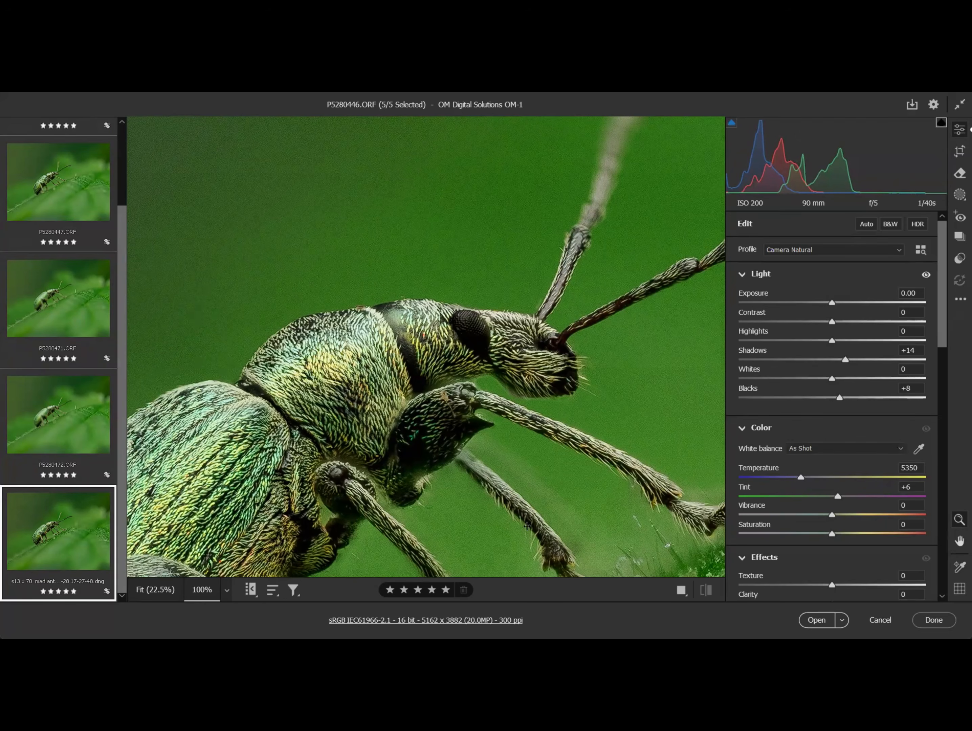
left_click(226, 590)
left_click(264, 448)
left_click_drag(342, 440, 413, 294)
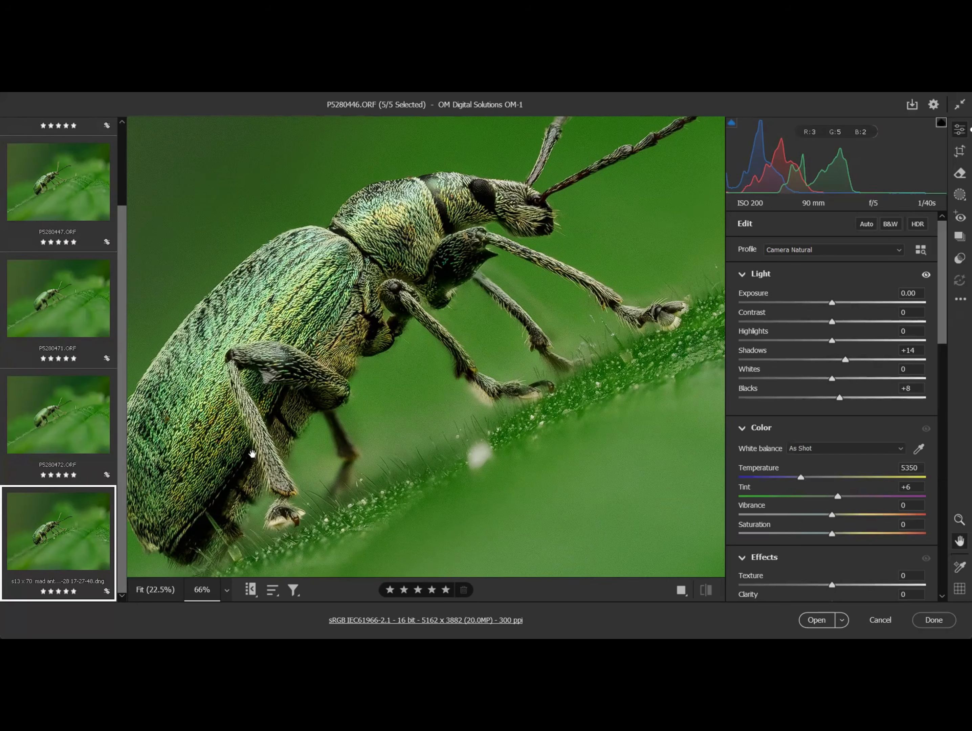
Brush a mask with Shadows +31 and Blacks +9 over the dark parts of the beetle's head, underside and upper hind leg.
left_click(959, 195)
left_click(758, 354)
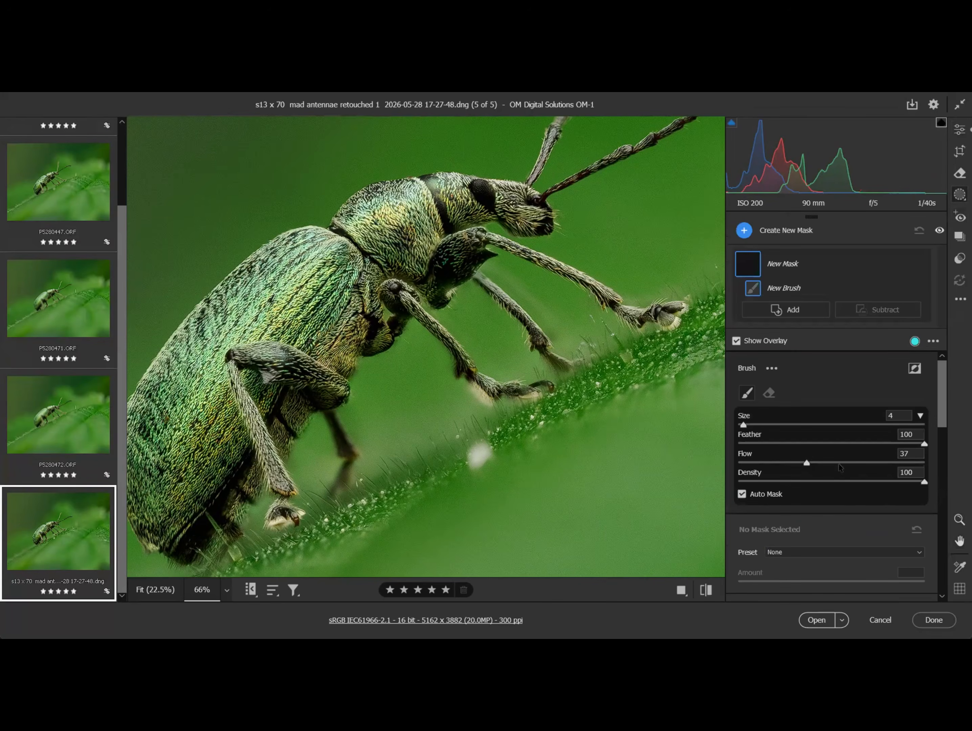
scroll(840, 467, "down", 5)
mouse_move(176, 536)
left_mouse_down()
mouse_move(252, 454)
mouse_move(192, 557)
mouse_move(270, 421)
mouse_move(326, 406)
mouse_move(248, 368)
mouse_move(368, 349)
mouse_move(402, 321)
mouse_move(398, 303)
mouse_move(449, 254)
mouse_move(472, 263)
mouse_move(435, 188)
mouse_move(449, 227)
mouse_move(491, 201)
mouse_move(515, 218)
mouse_move(540, 198)
mouse_move(549, 228)
left_mouse_up()
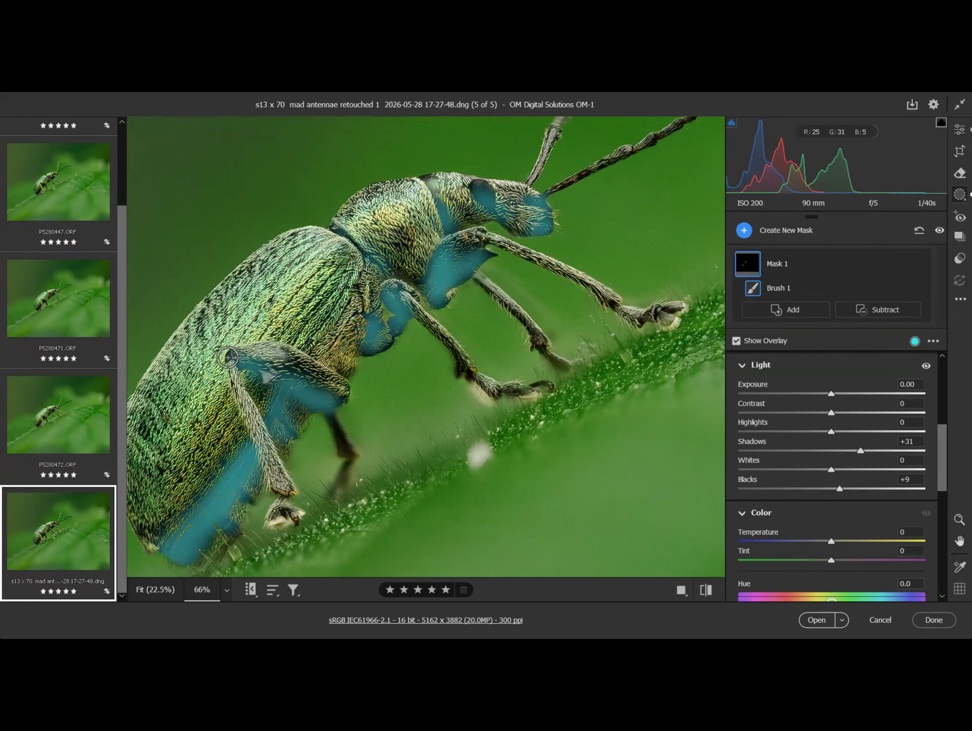
mouse_move(228, 357)
left_mouse_down()
mouse_move(223, 347)
mouse_move(269, 369)
left_mouse_up()
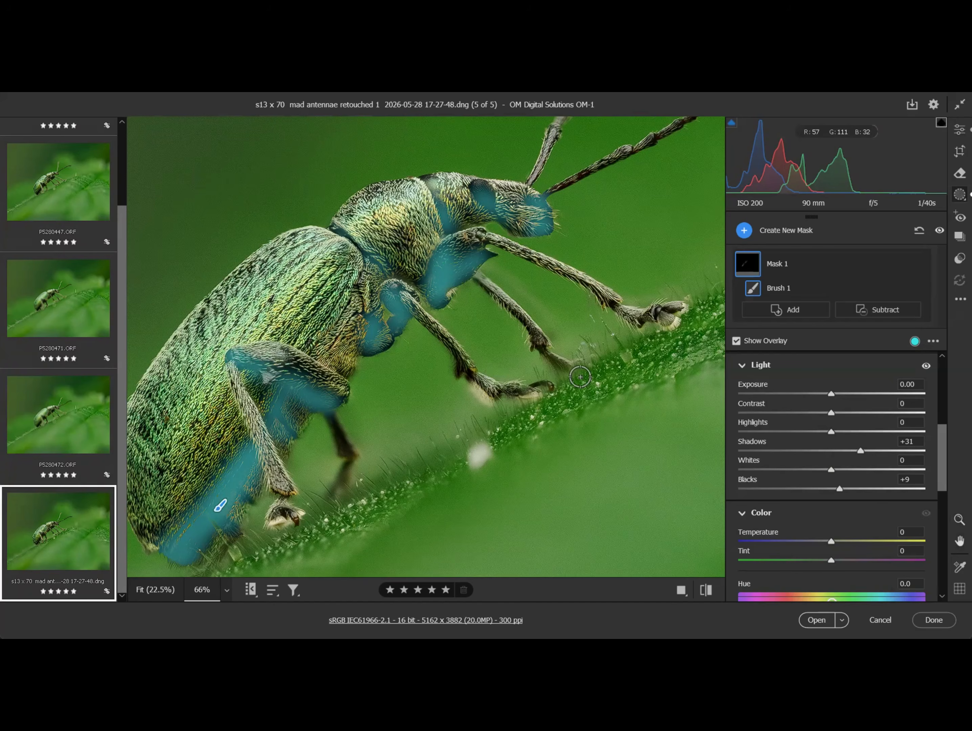
Extend the brush mask over the beetle's feet and dark lower legs, and hide the mask overlay.
left_click_drag(304, 510, 283, 514)
left_click_drag(661, 310, 662, 318)
left_click_drag(552, 386, 526, 390)
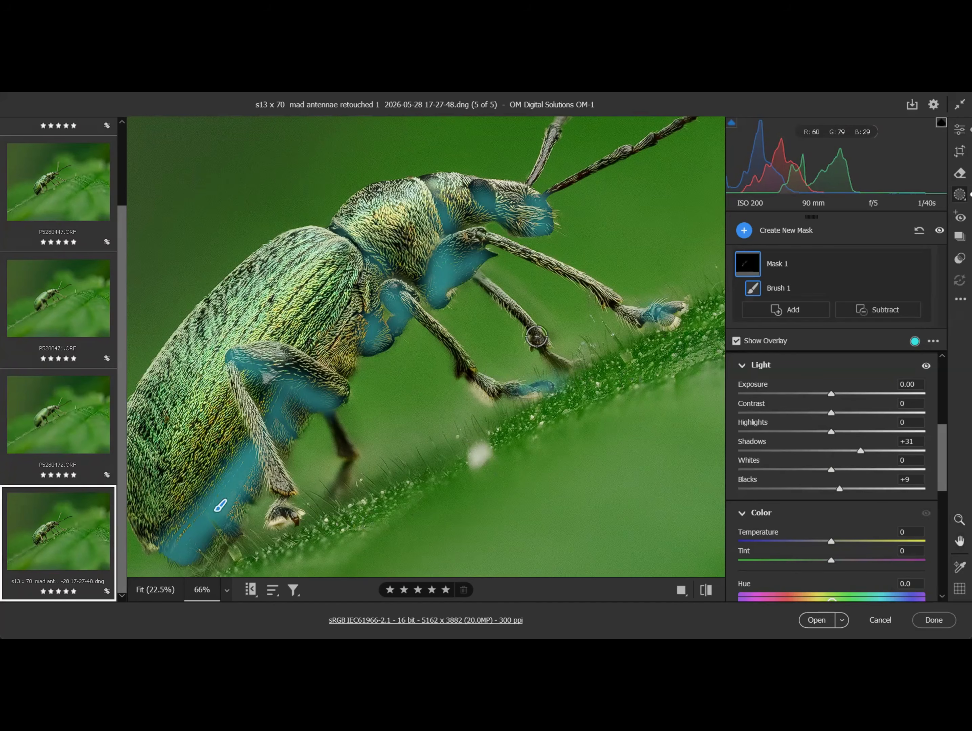
left_click_drag(536, 336, 557, 364)
left_click_drag(464, 370, 450, 346)
mouse_move(331, 416)
left_mouse_down()
mouse_move(351, 456)
mouse_move(326, 504)
mouse_move(278, 506)
left_mouse_up()
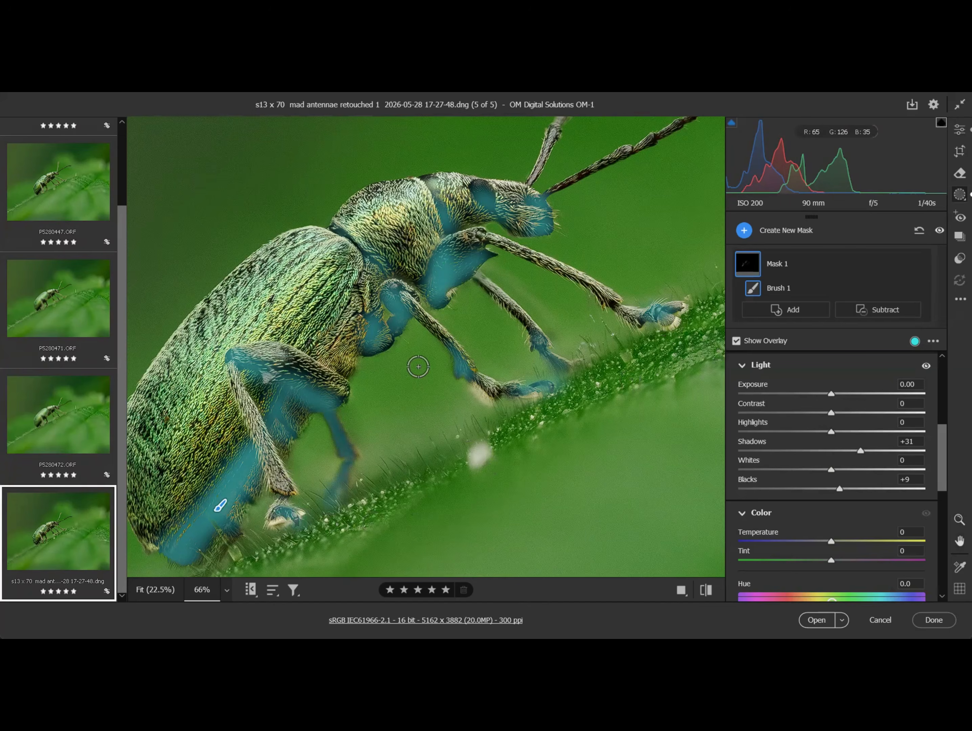
left_click(736, 341)
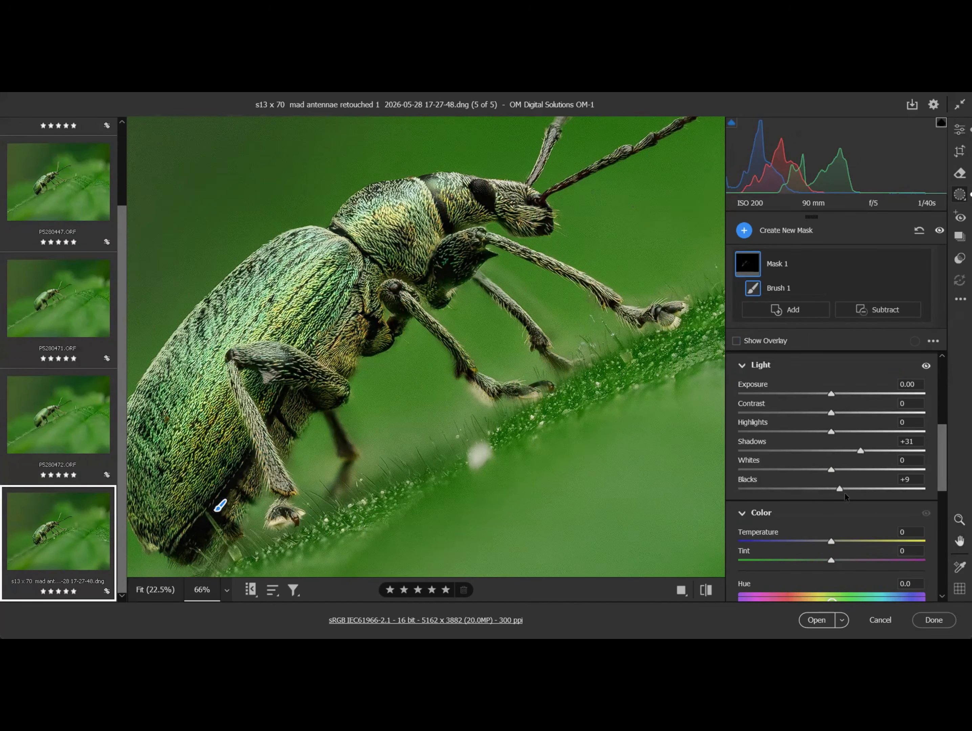
Fine-tune the mask's Blacks, set the brush Flow to 74, and paint over the beetle's dark underside again.
left_click_drag(840, 489, 842, 489)
scroll(884, 419, "up", 5)
left_click(876, 463)
mouse_move(397, 326)
left_mouse_down()
mouse_move(437, 291)
mouse_move(429, 275)
left_mouse_up()
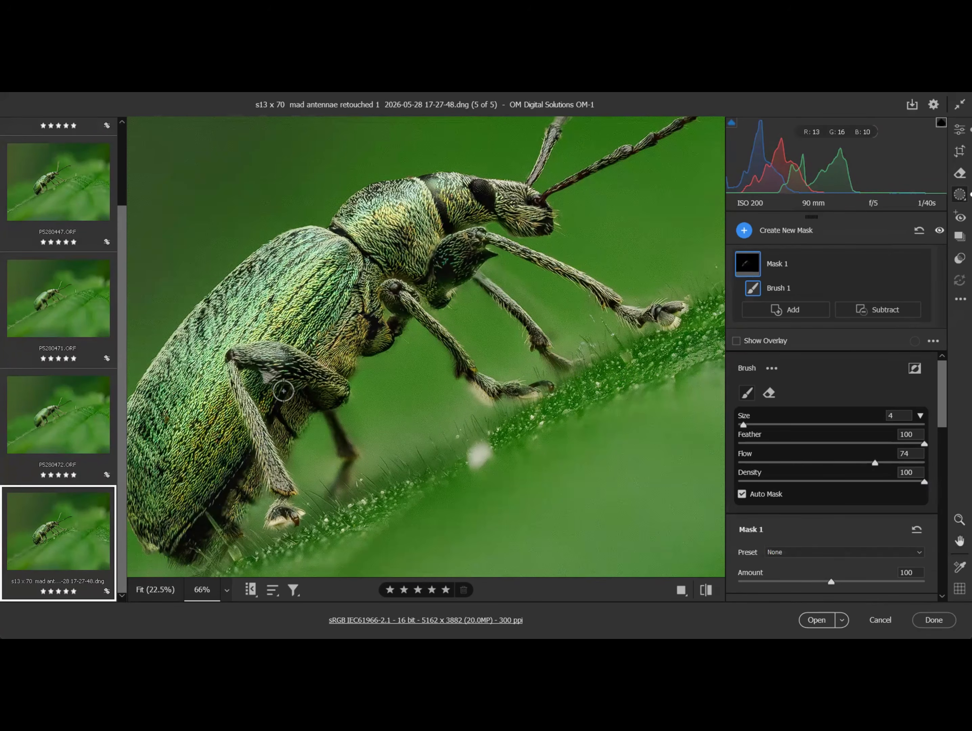
Set the retouched DNG's Highlights to -5, apply Auto white balance, and adjust Tint to +16.
left_click(227, 590)
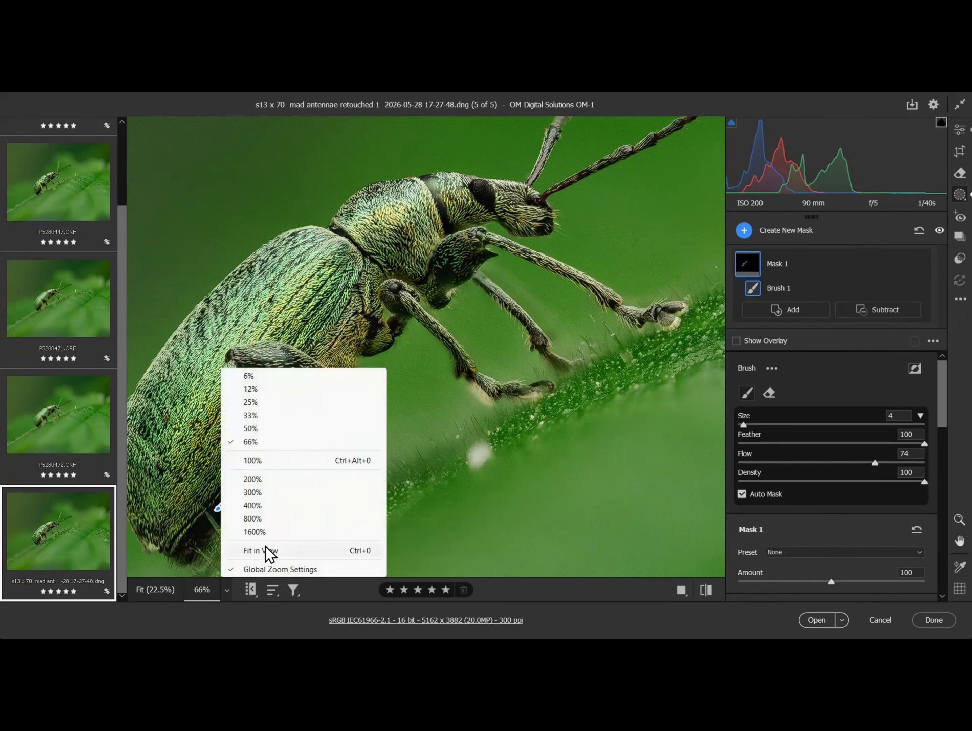
left_click(262, 552)
left_click(959, 130)
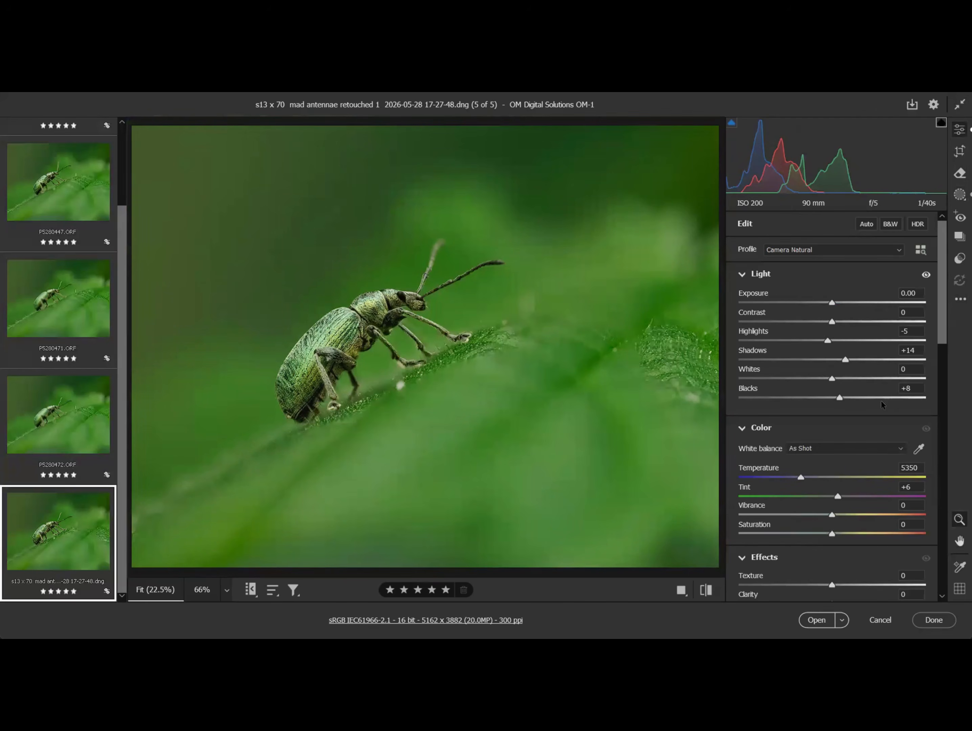
left_click(903, 449)
left_click(886, 469)
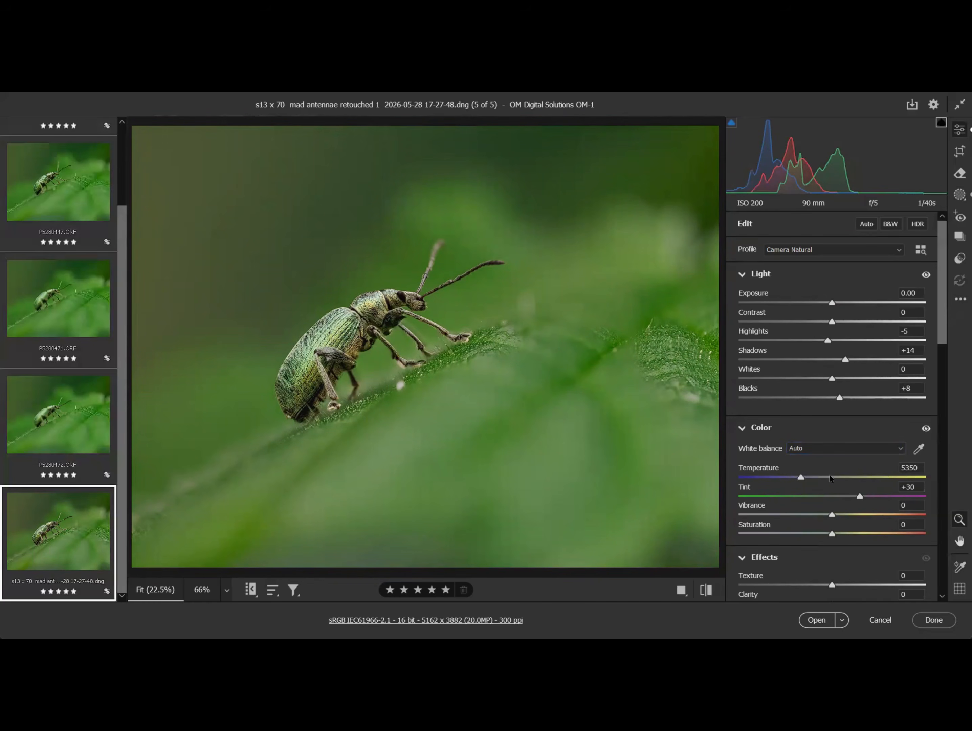
left_click_drag(860, 496, 849, 502)
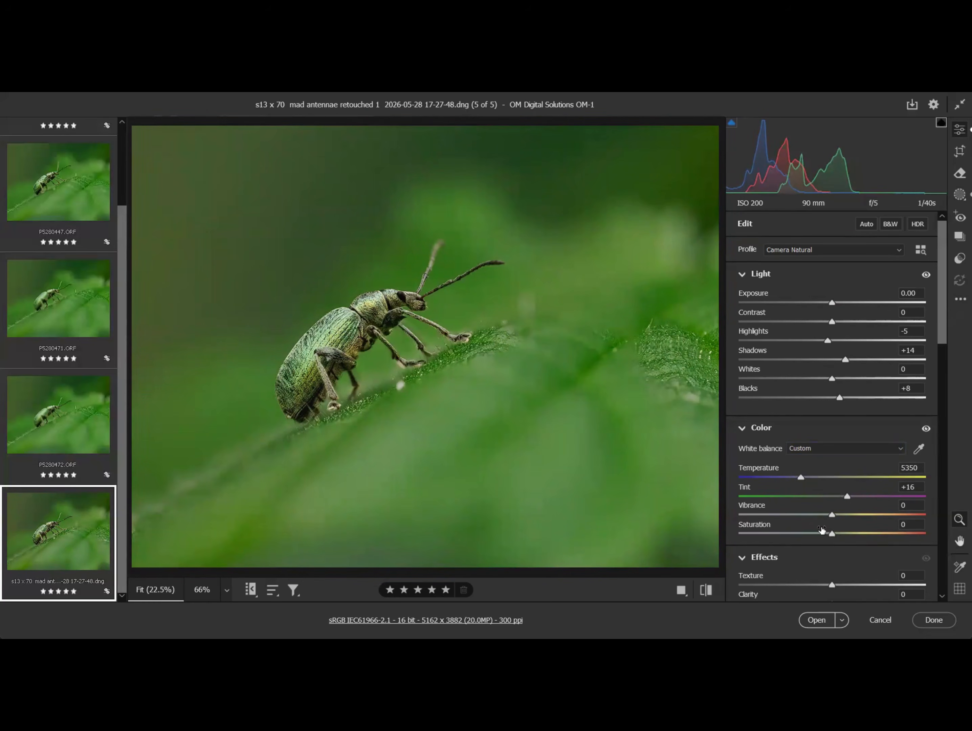
Copy the retouched DNG's edit settings to P5280446.ORF, P5280447.ORF, P5280471.ORF and P5280472.ORF.
left_click(960, 300)
left_click(822, 425)
left_click(57, 412)
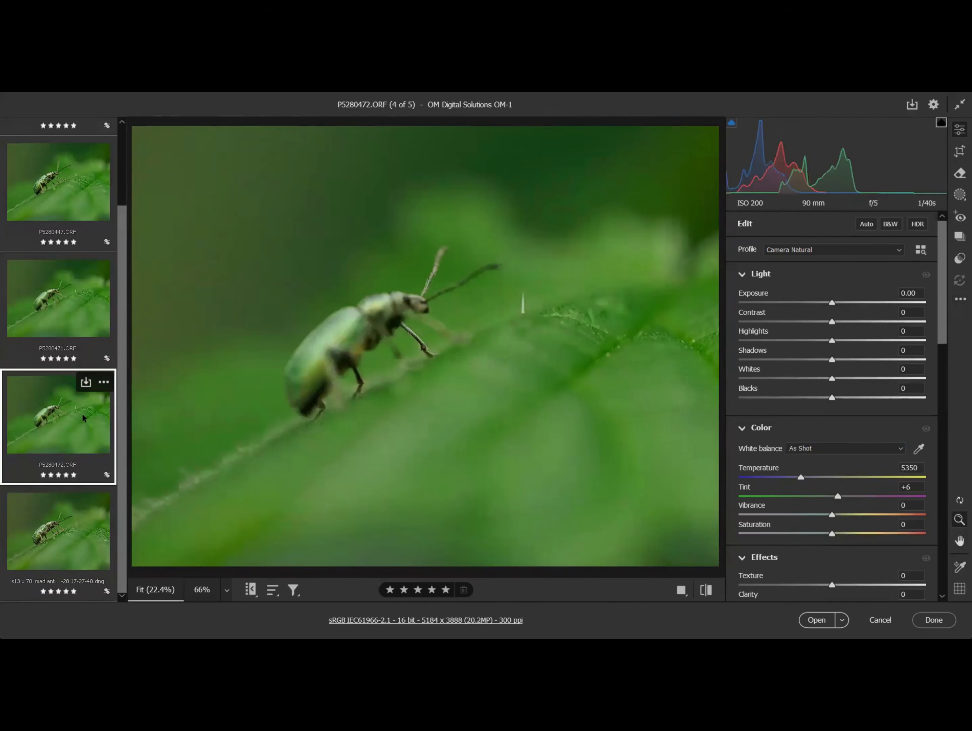
scroll(58, 309, "up", 2)
left_click(77, 152, "shift")
left_click(960, 300)
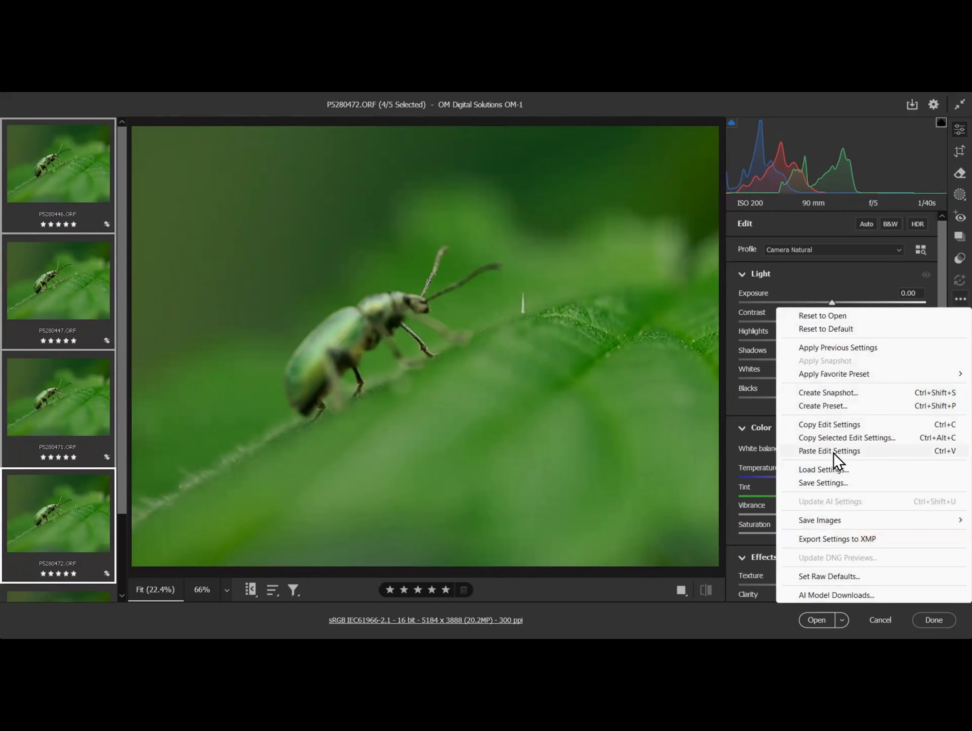
left_click(816, 451)
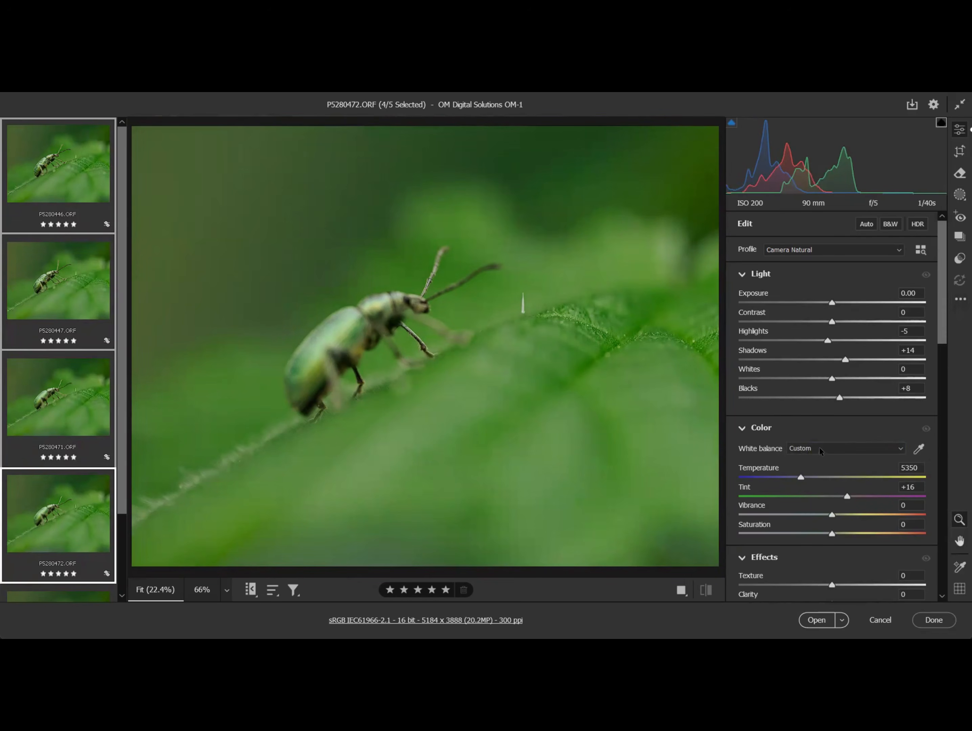
Open all five developed images in Photoshop and display the retouched DNG's head and front legs at 100%.
key("ctrl+a")
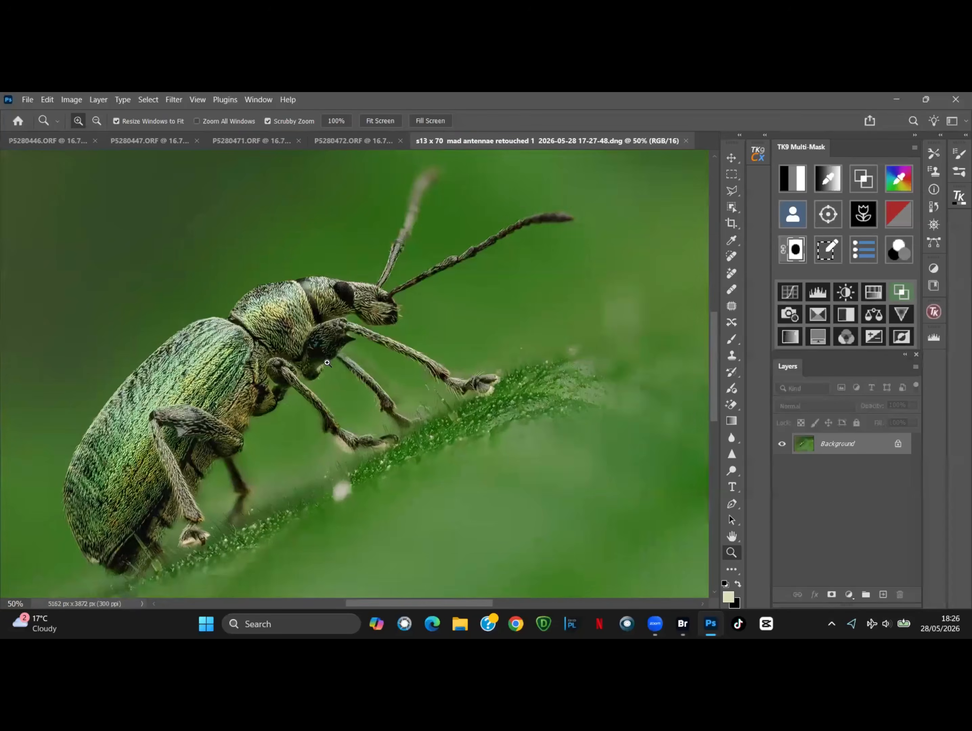
left_click(328, 364)
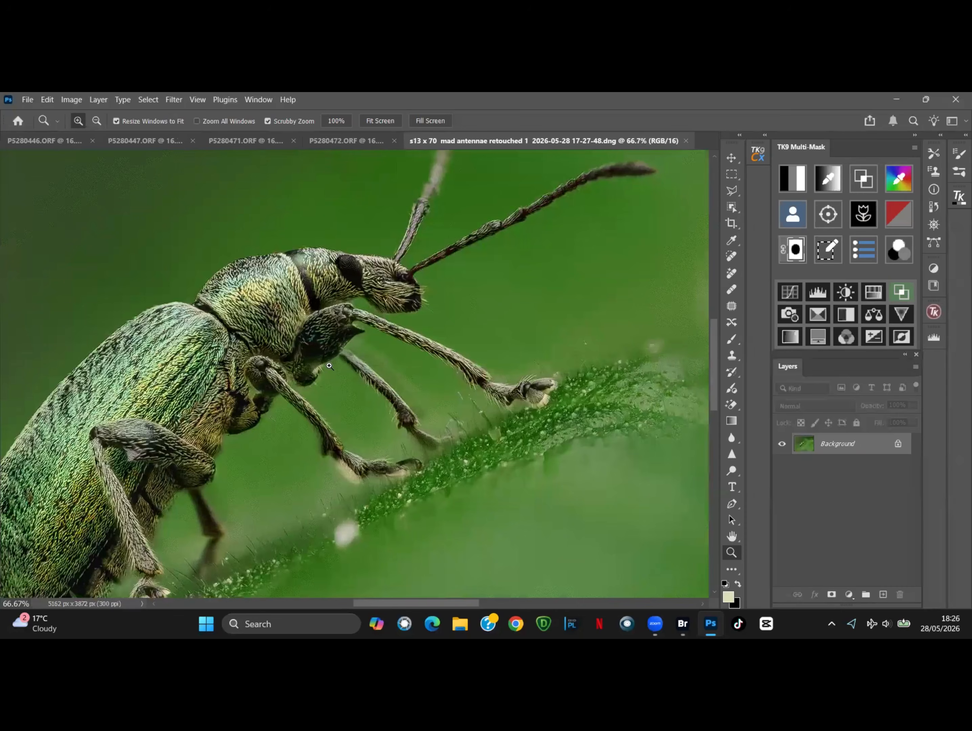
left_click(328, 366)
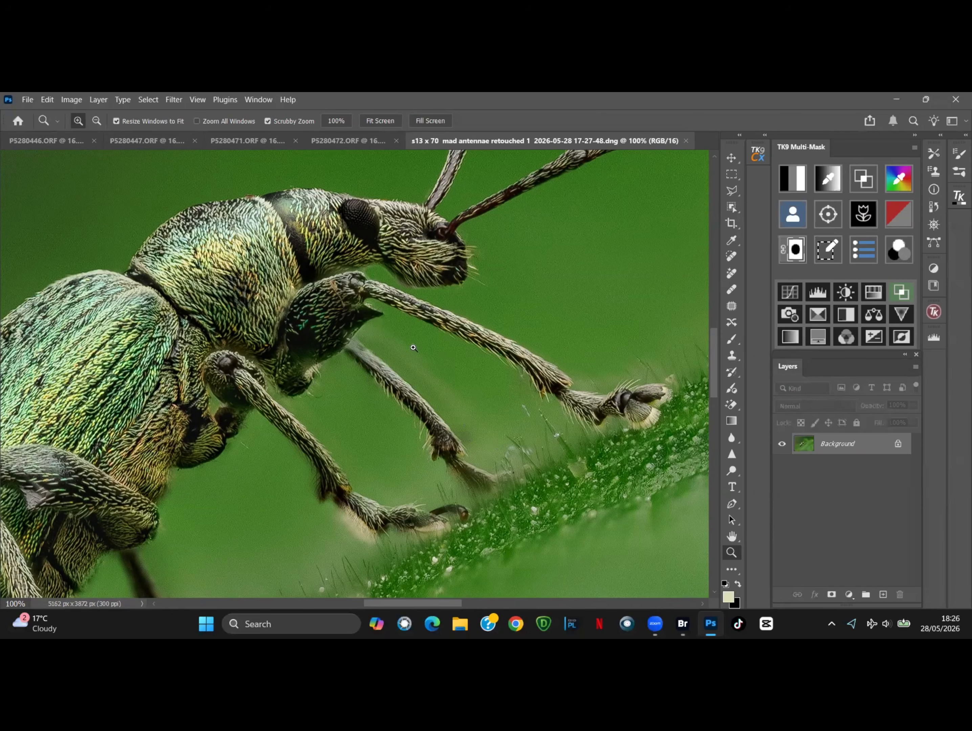
Examine the far front leg and the background around it in P5280472.ORF and P5280471.ORF at 200%.
left_click(329, 146)
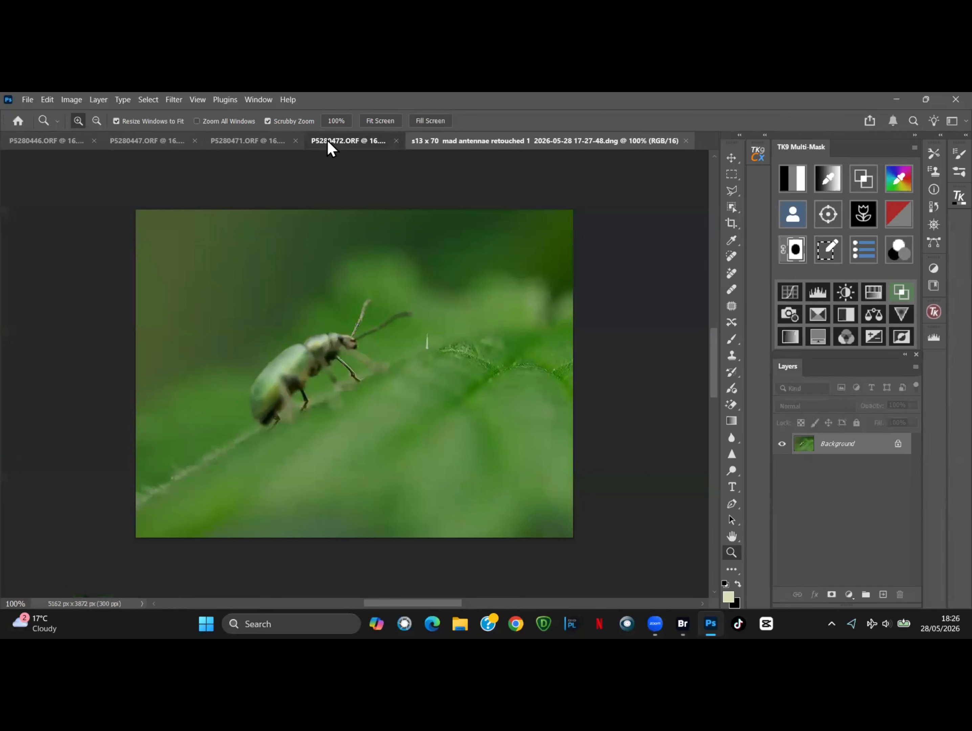
left_click(354, 373)
left_click(353, 373)
left_click(353, 372)
left_click(353, 373)
left_click(317, 327)
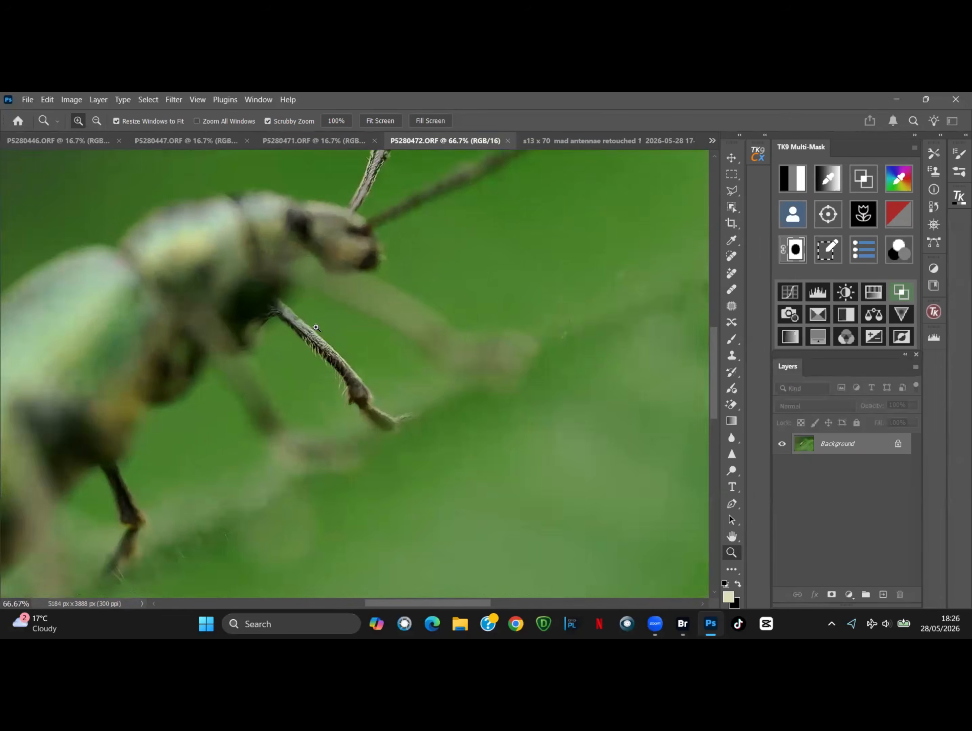
left_click(315, 301)
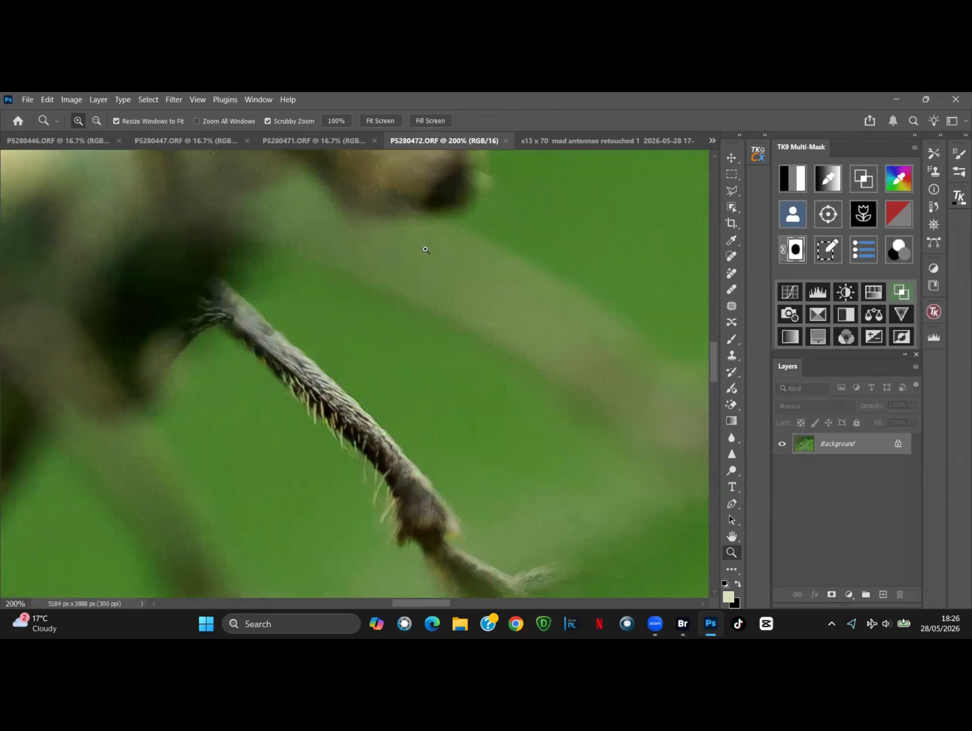
left_click(312, 141)
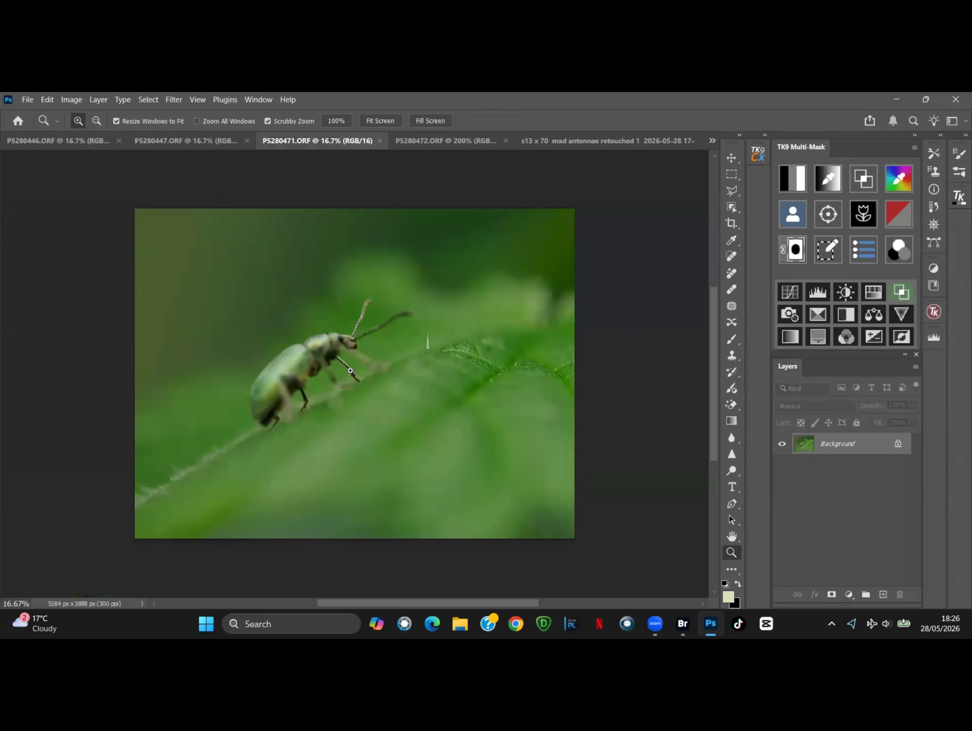
left_click_drag(350, 371, 354, 350)
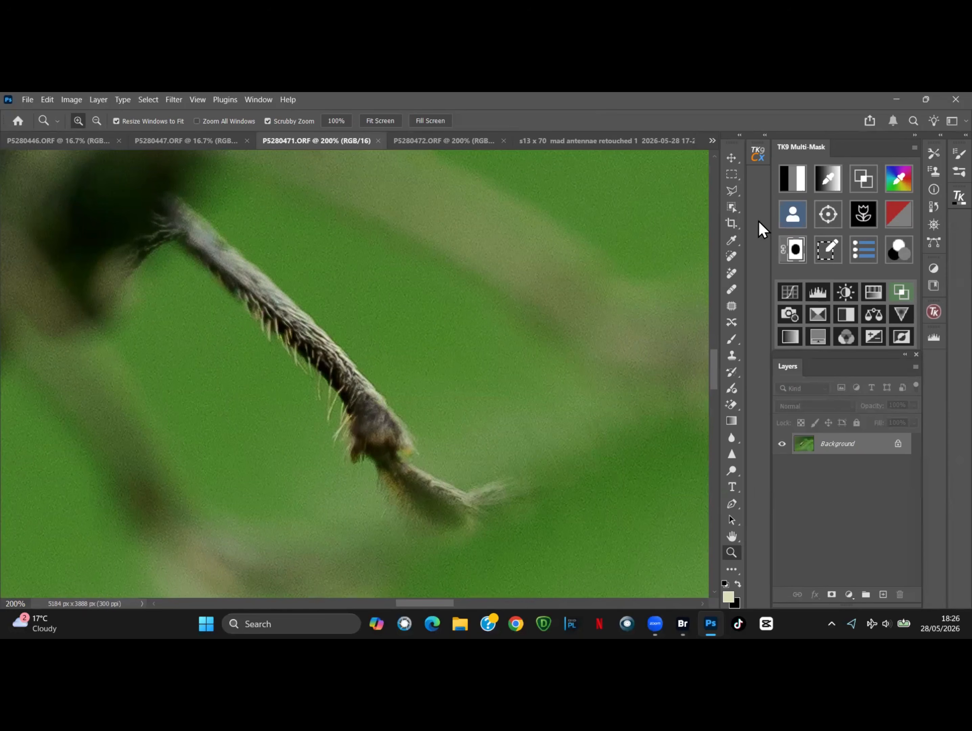
Select the clean green background beside the far front leg in P5280472.ORF with the Polygonal Lasso and a 22 px feather.
left_click(732, 190)
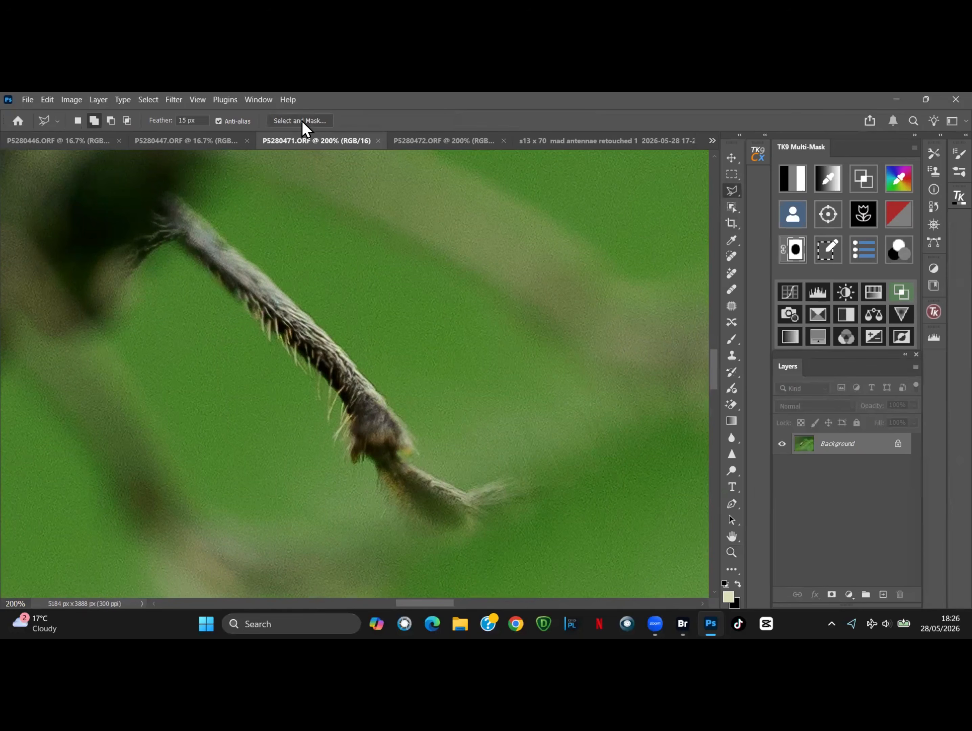
left_click(590, 140)
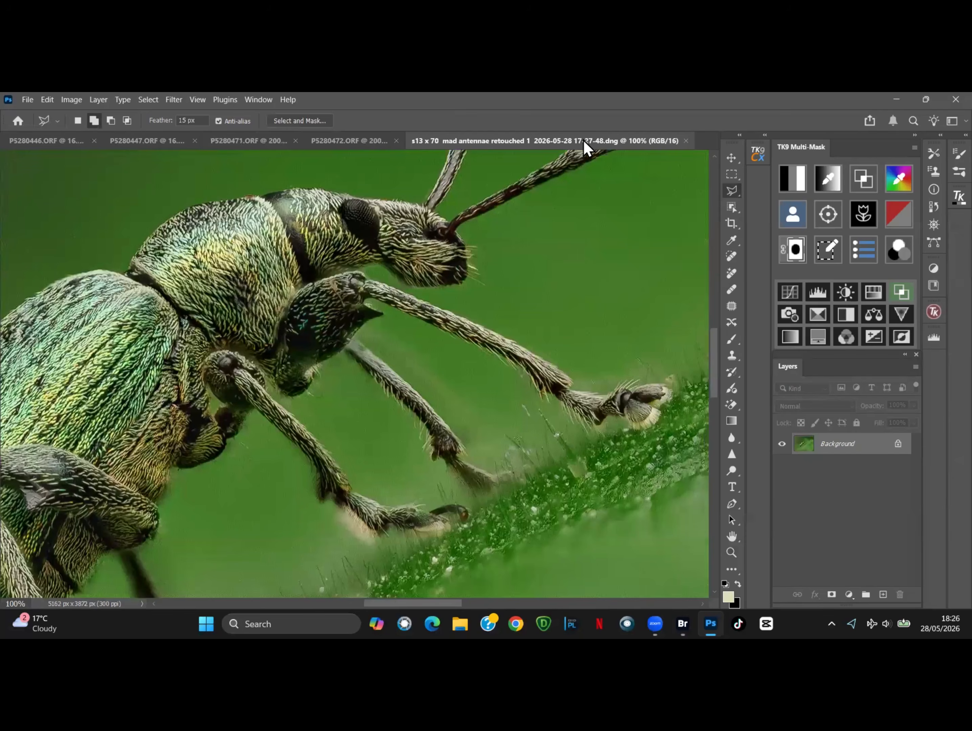
left_click(370, 137)
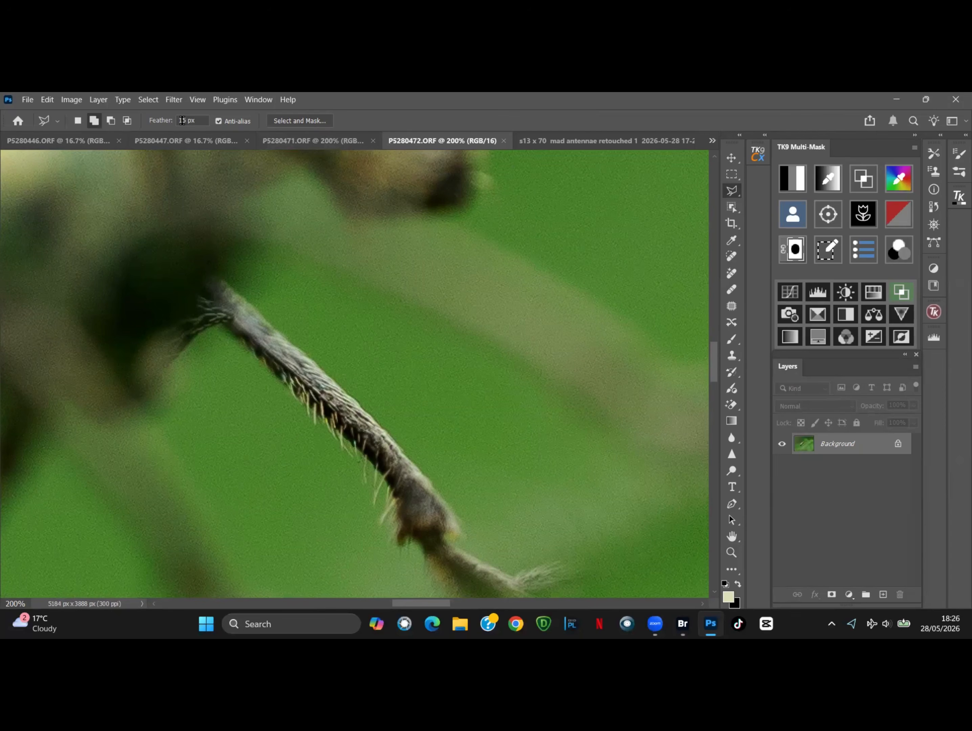
type("22")
left_click(288, 321)
left_click(462, 497)
left_click(496, 504)
left_click(519, 523)
left_click(575, 508)
left_click(595, 458)
left_click(530, 407)
left_click(415, 336)
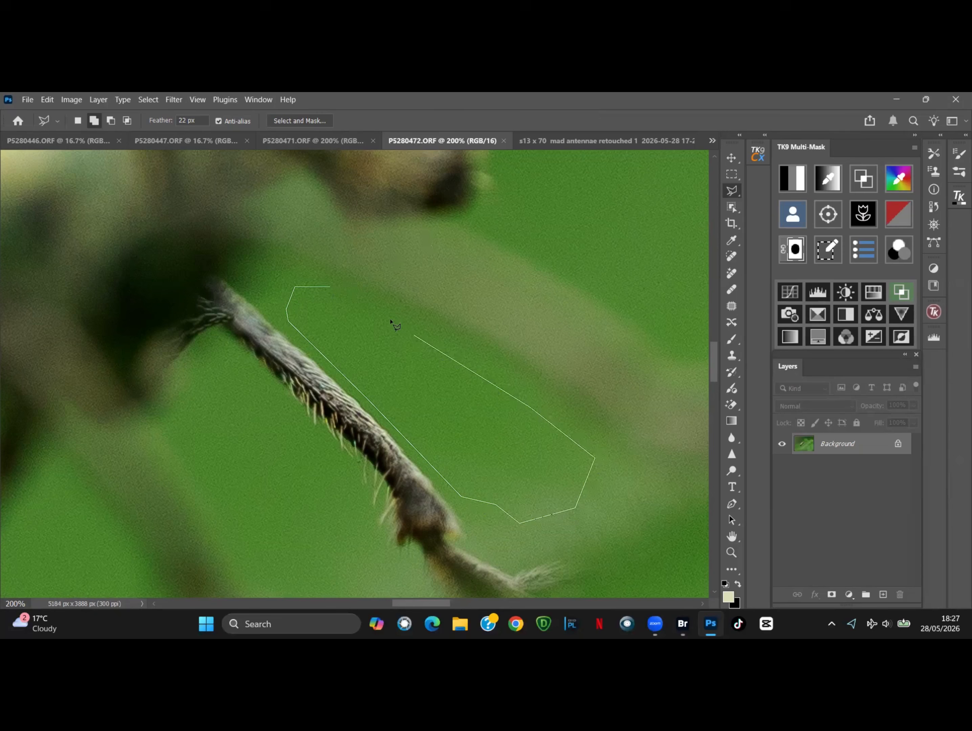
left_click(330, 288)
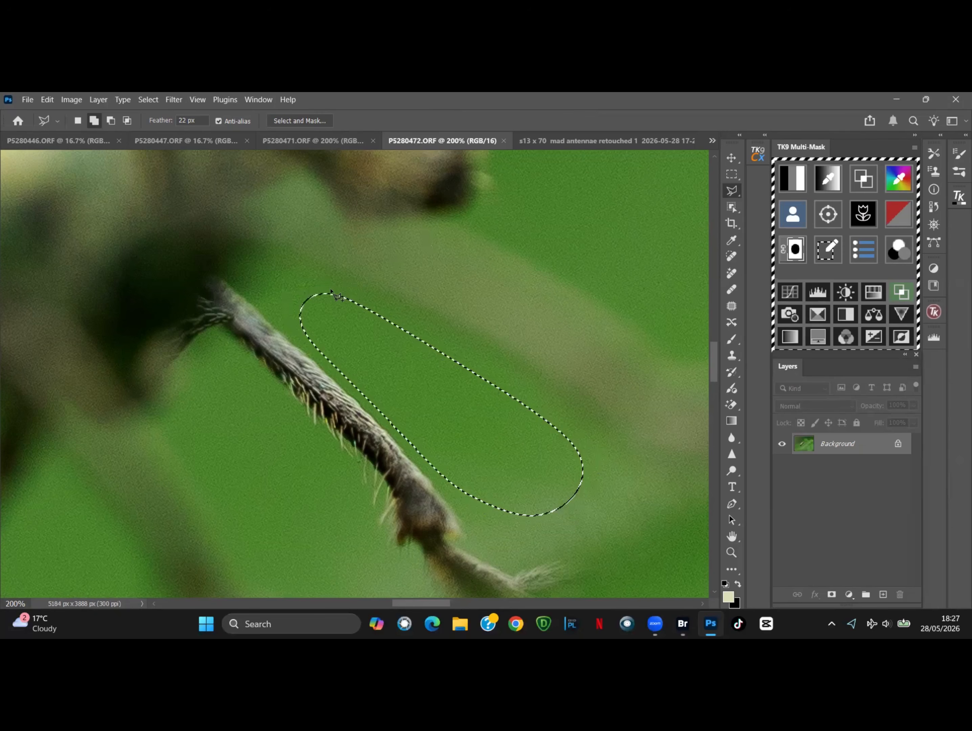
Copy the selected background from P5280472.ORF and paste it as a new layer into the retouched DNG.
left_click(47, 100)
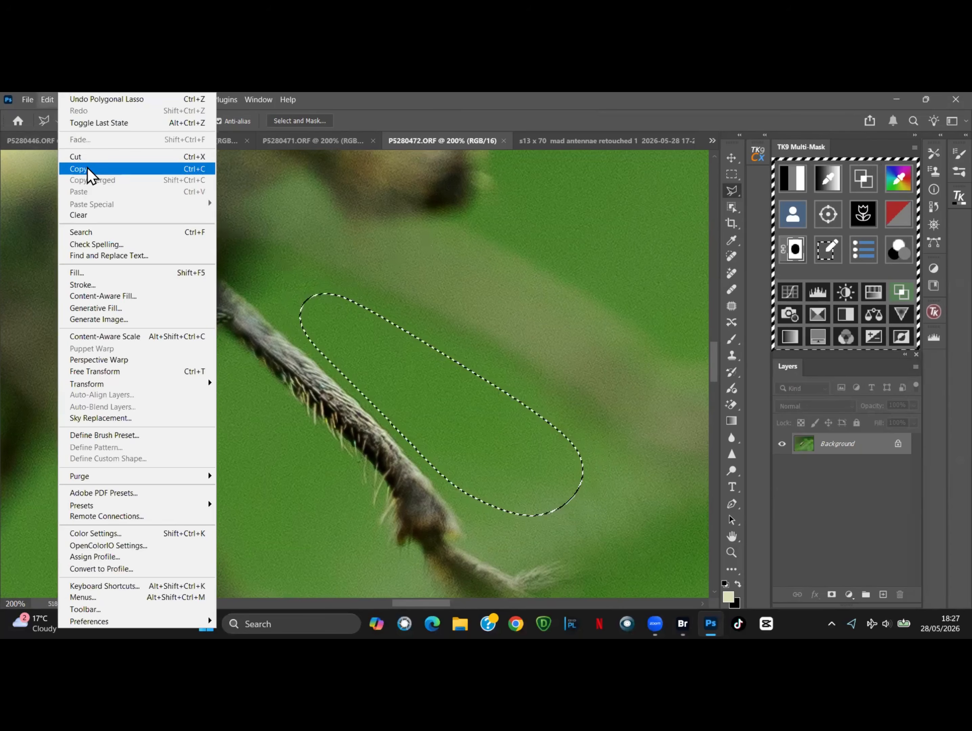
left_click(91, 170)
left_click(575, 141)
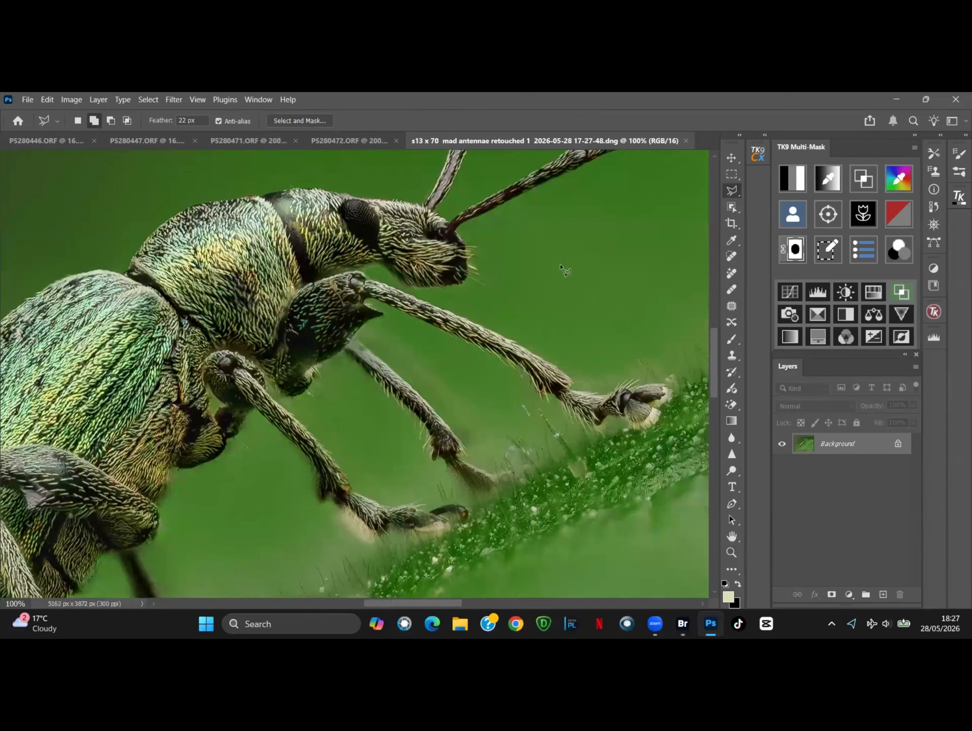
left_click(732, 552)
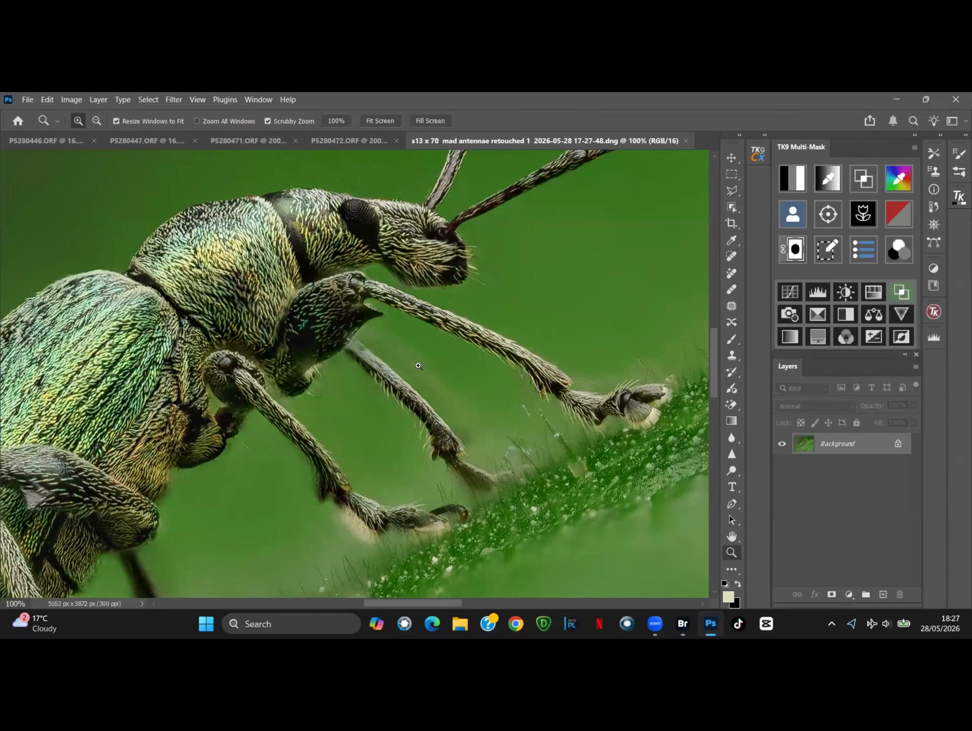
left_click(434, 355)
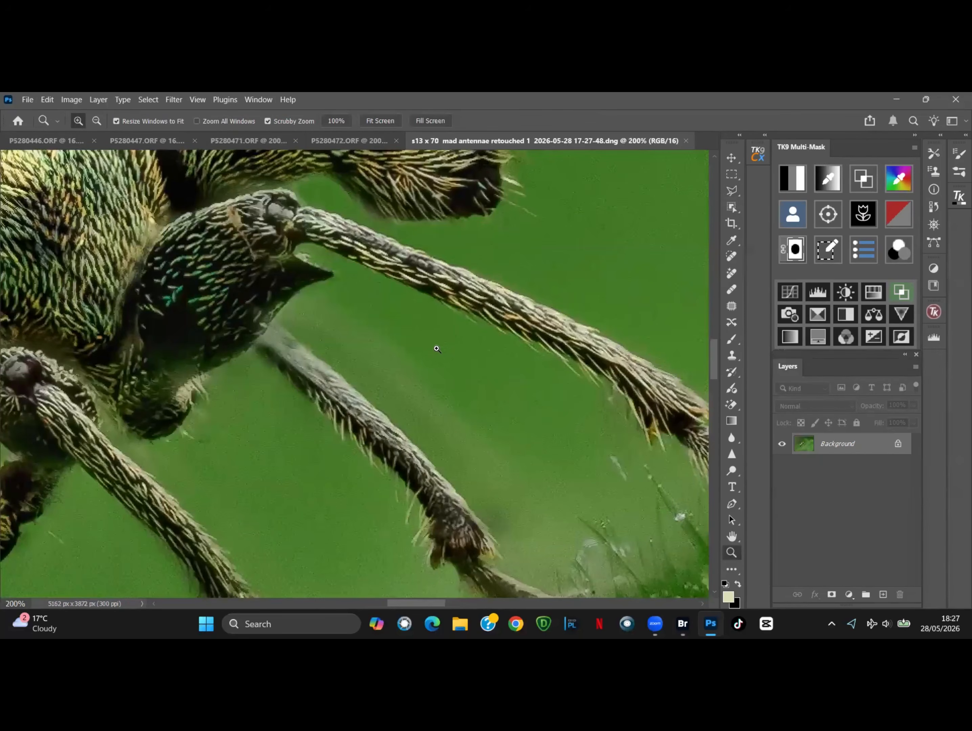
left_click(47, 99)
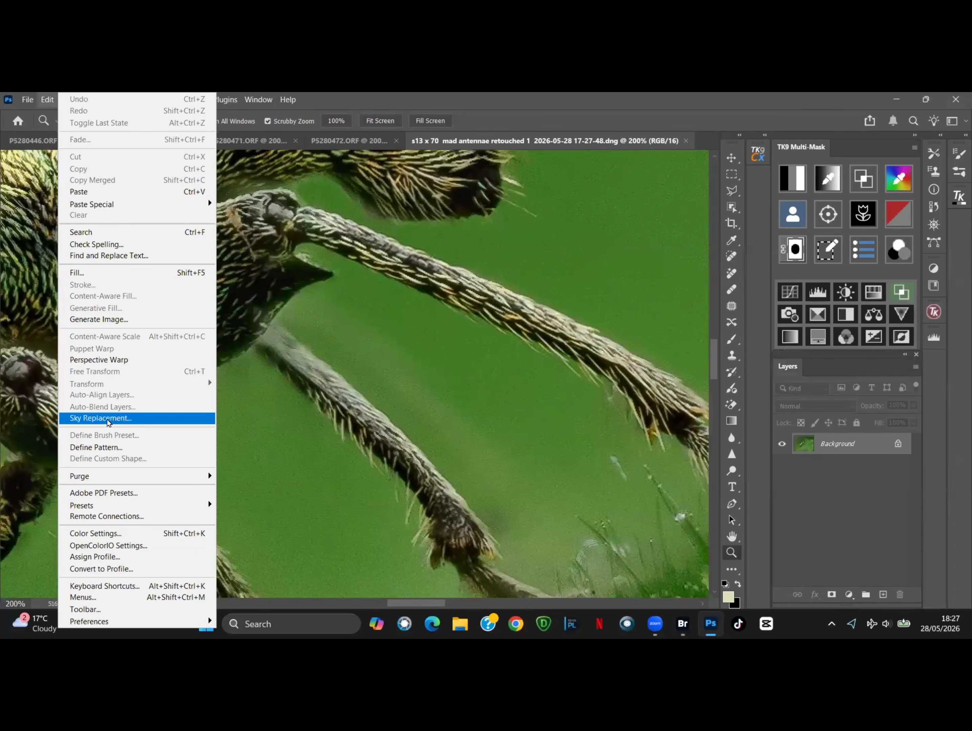
left_click(124, 191)
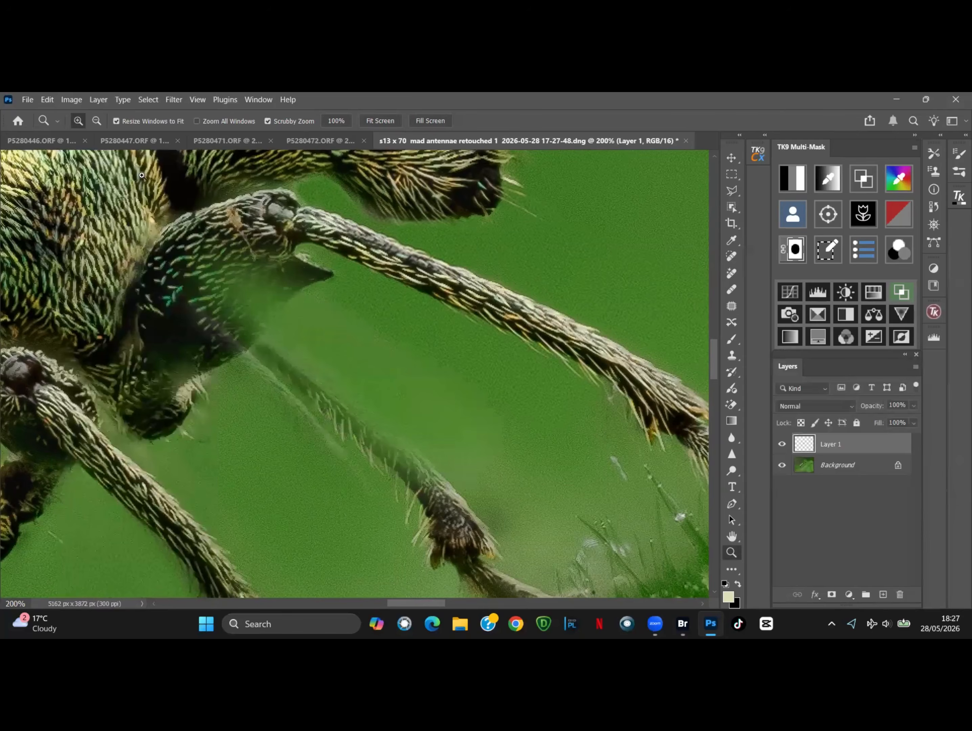
Move the pasted background patch into the gap between the front legs and add a layer mask to Layer 1.
left_click(732, 159)
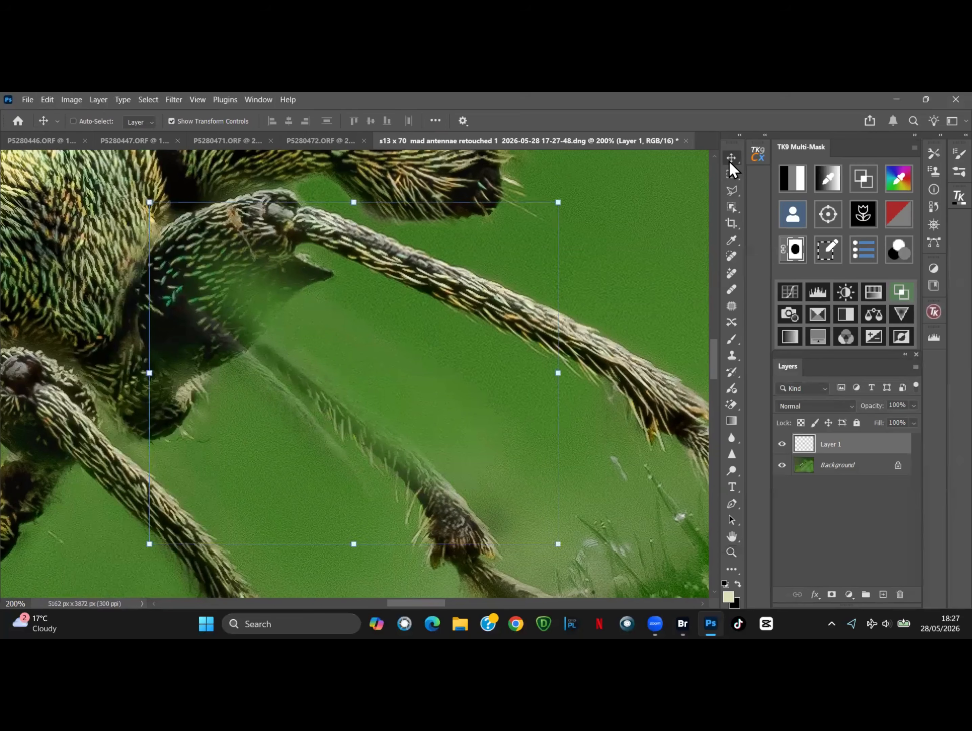
left_click_drag(312, 397, 409, 392)
left_click_drag(399, 425, 391, 439)
key("b")
left_click(831, 595)
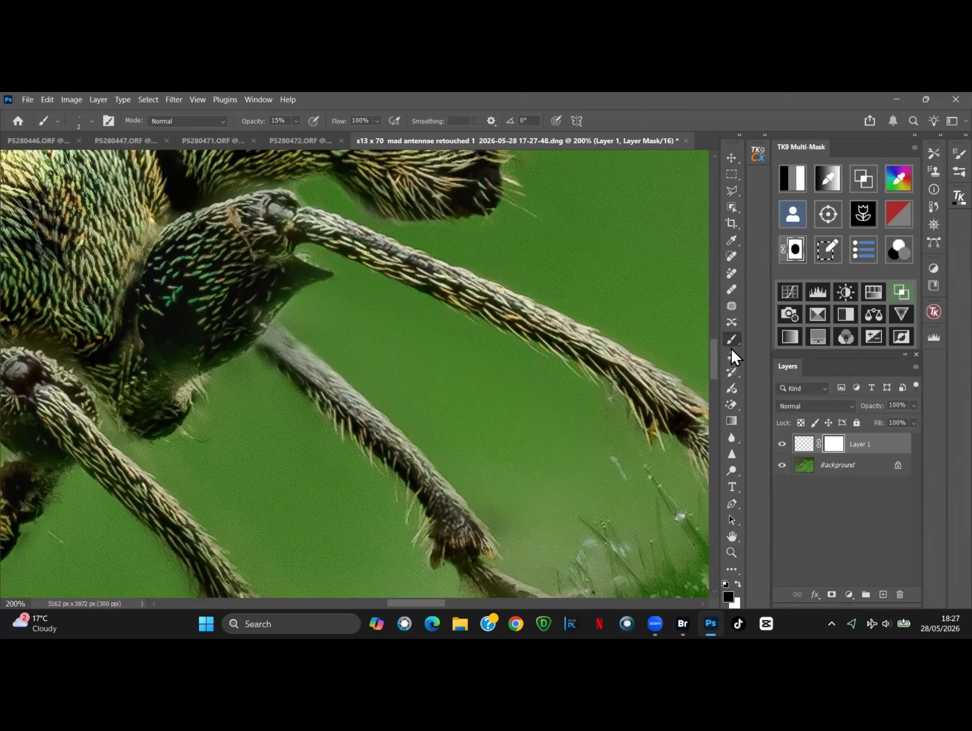
Select the beetle on the Background layer with the Object Selection tool's Select Subject.
left_click(806, 467)
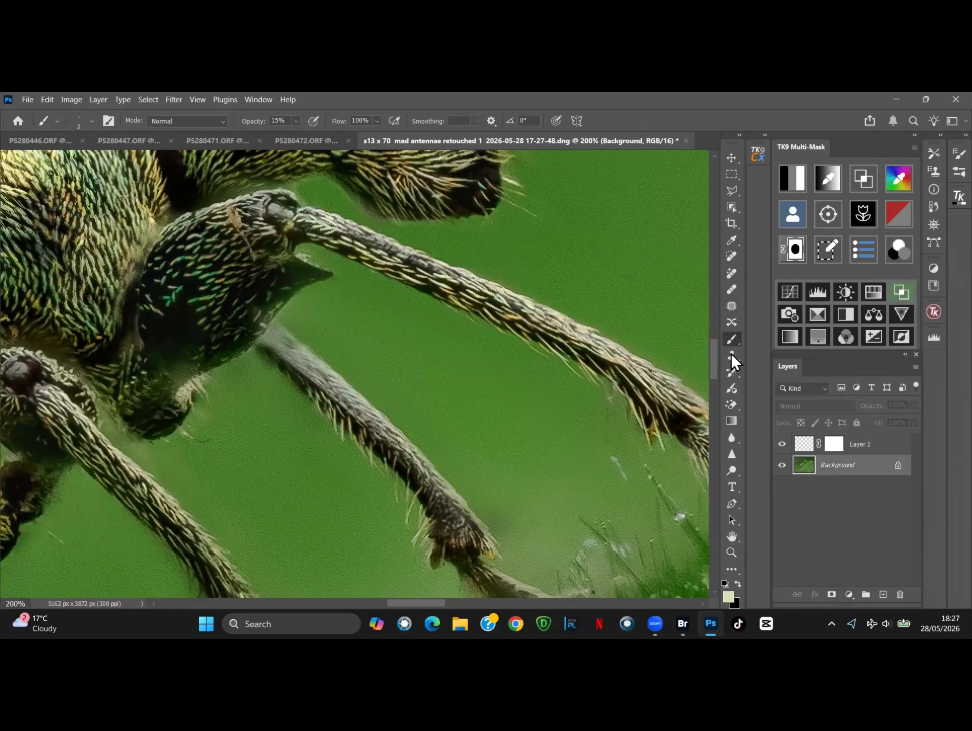
left_click(733, 207)
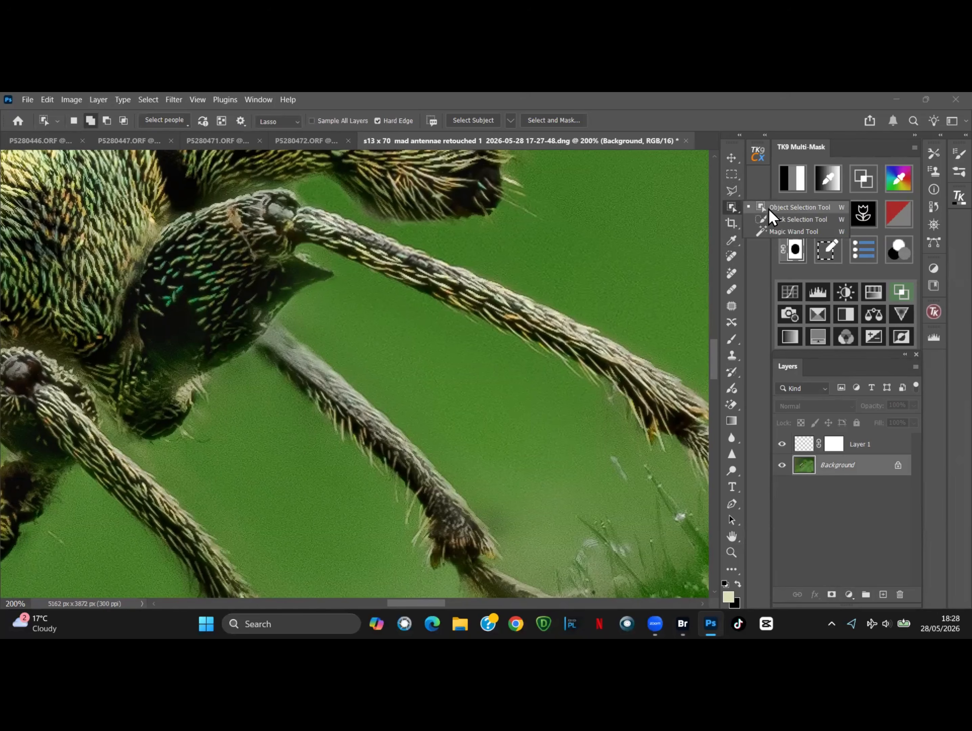
left_click(768, 209)
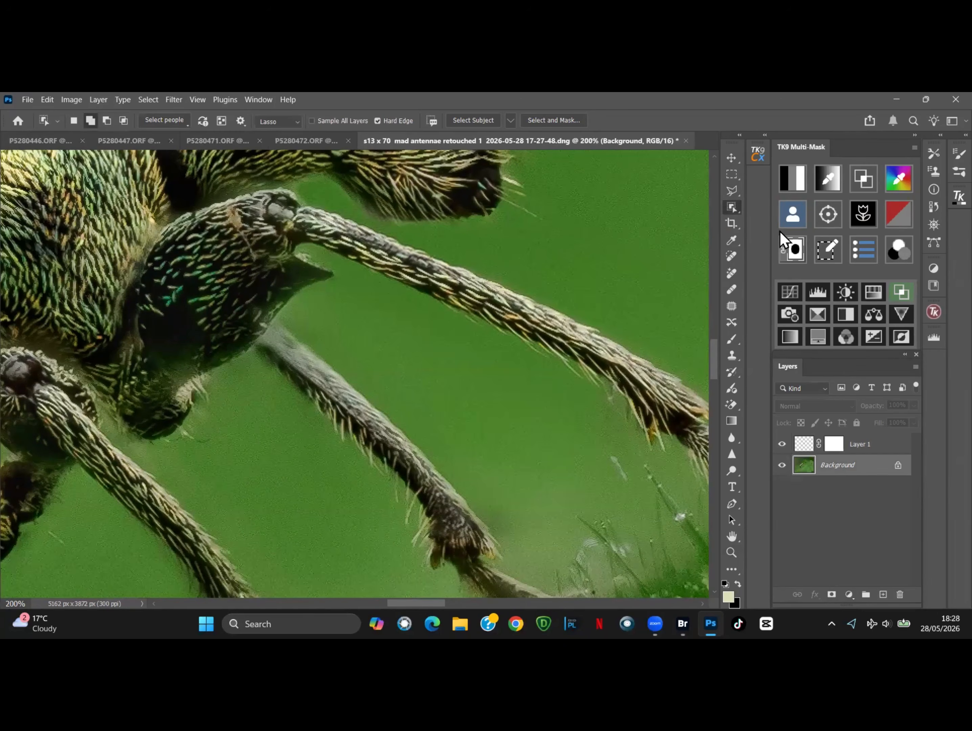
left_click(472, 123)
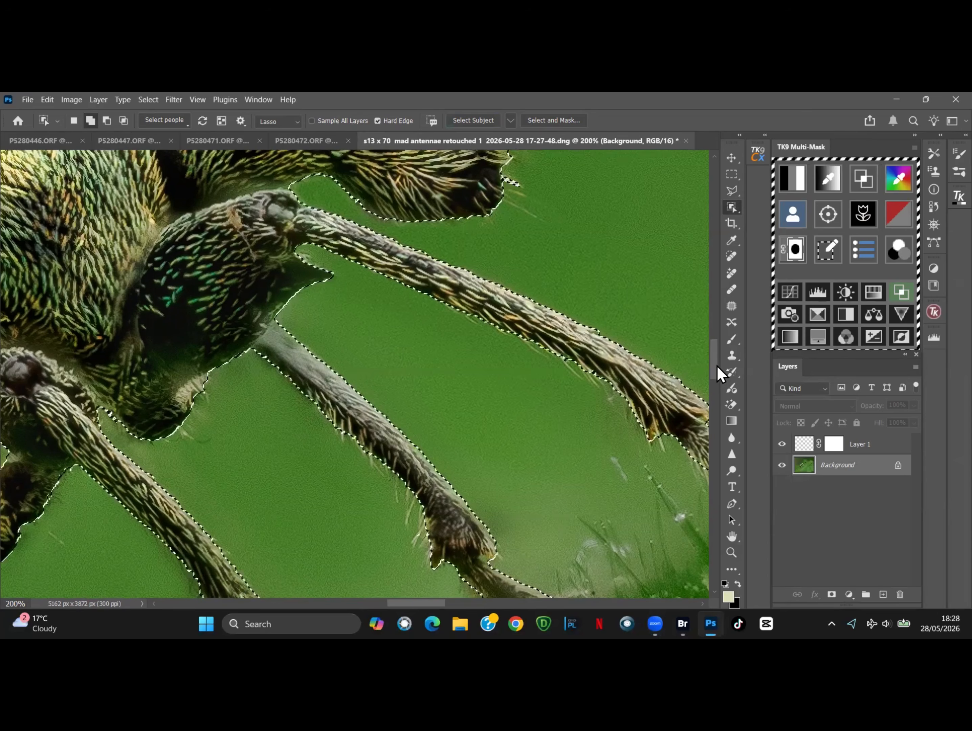
Fill the beetle selection on Layer 1's mask with black in Normal mode at 100% opacity, and deselect.
left_click(834, 444)
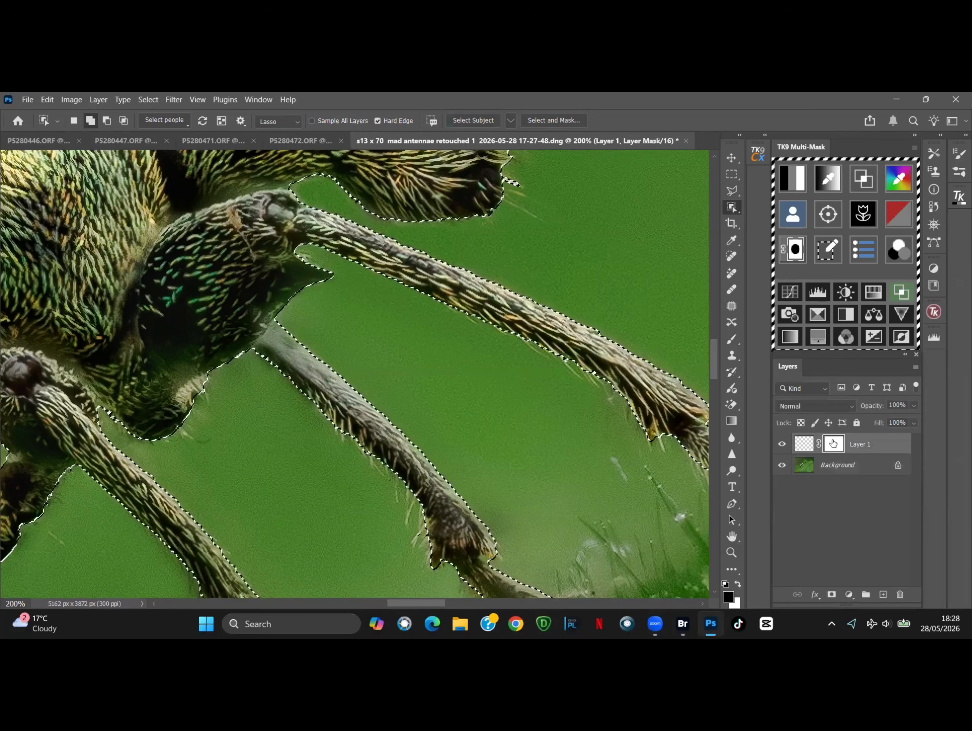
left_click(47, 99)
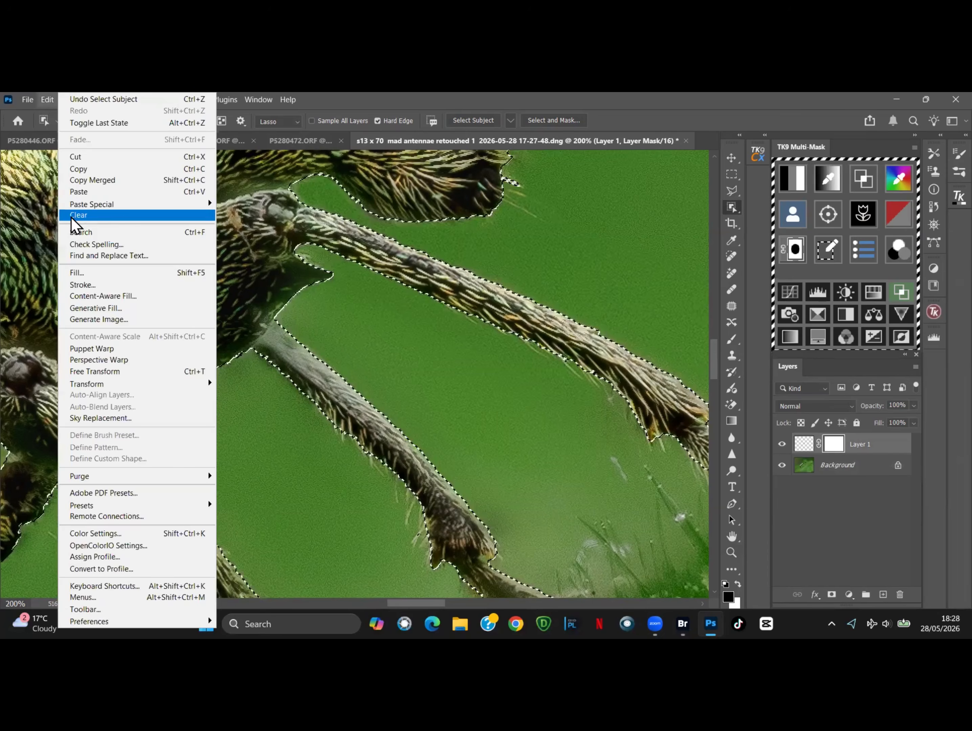
left_click(76, 272)
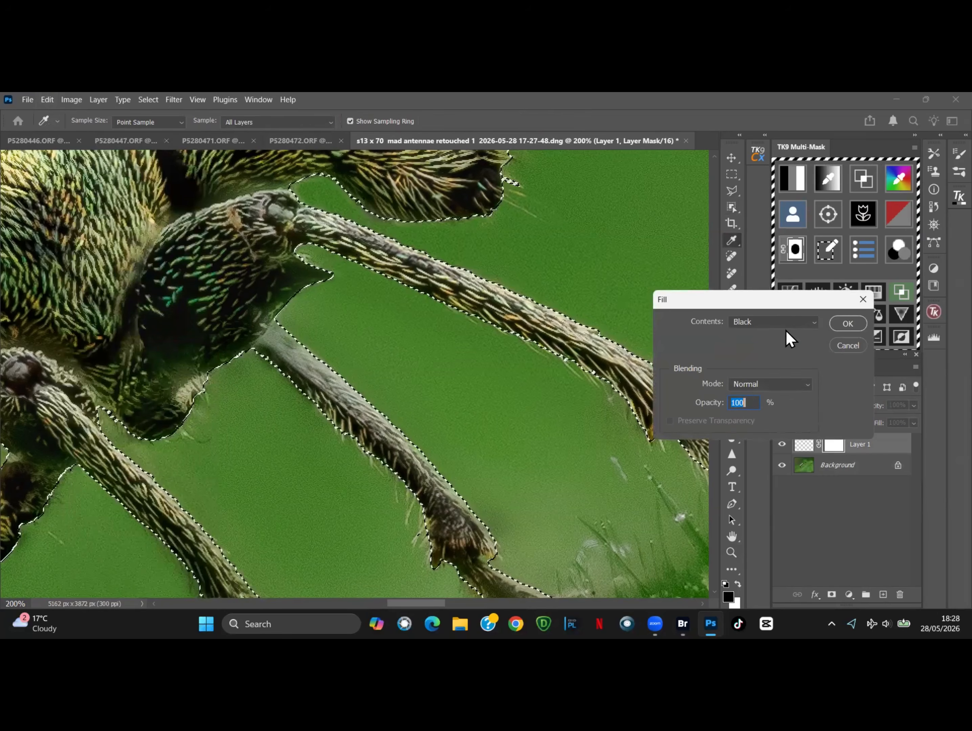
left_click_drag(754, 298, 696, 229)
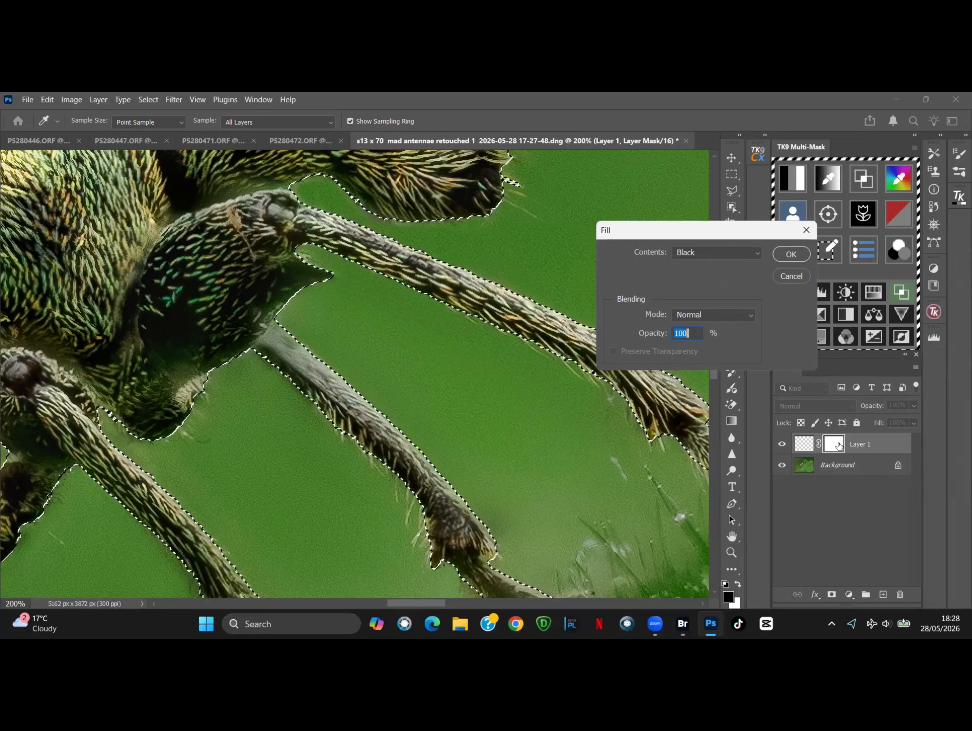
left_click(791, 254)
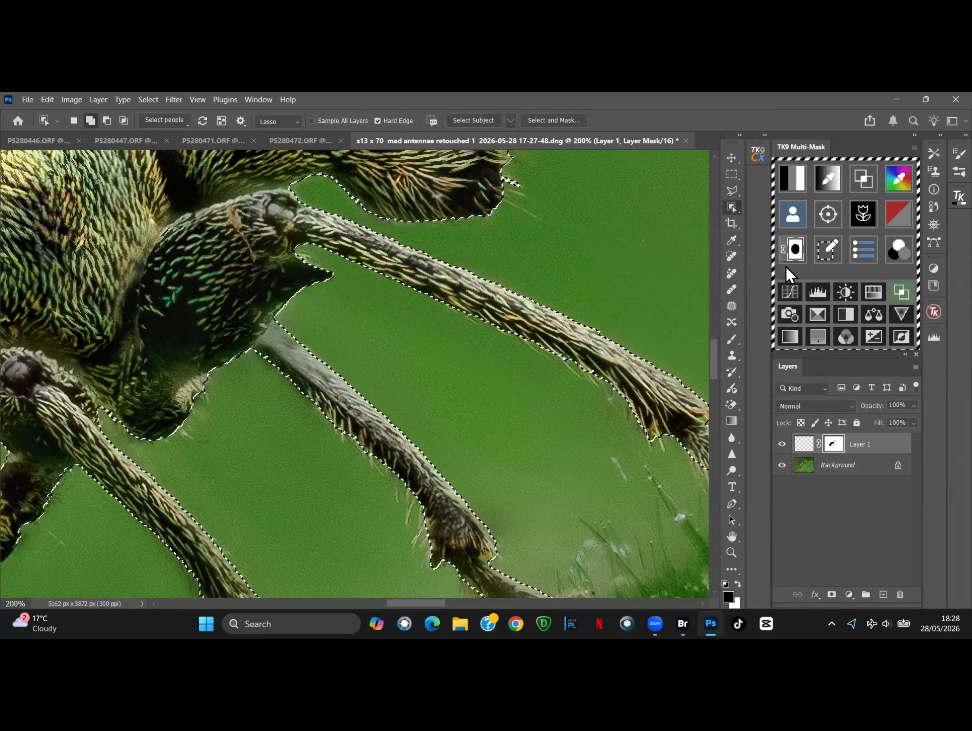
left_click(148, 99)
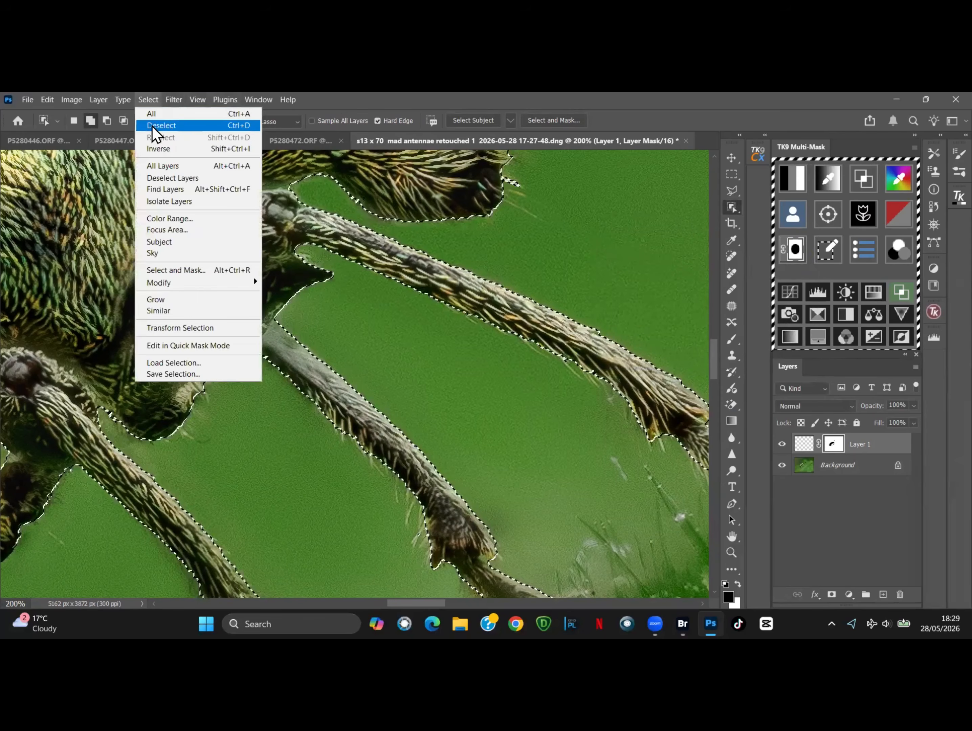
left_click(152, 126)
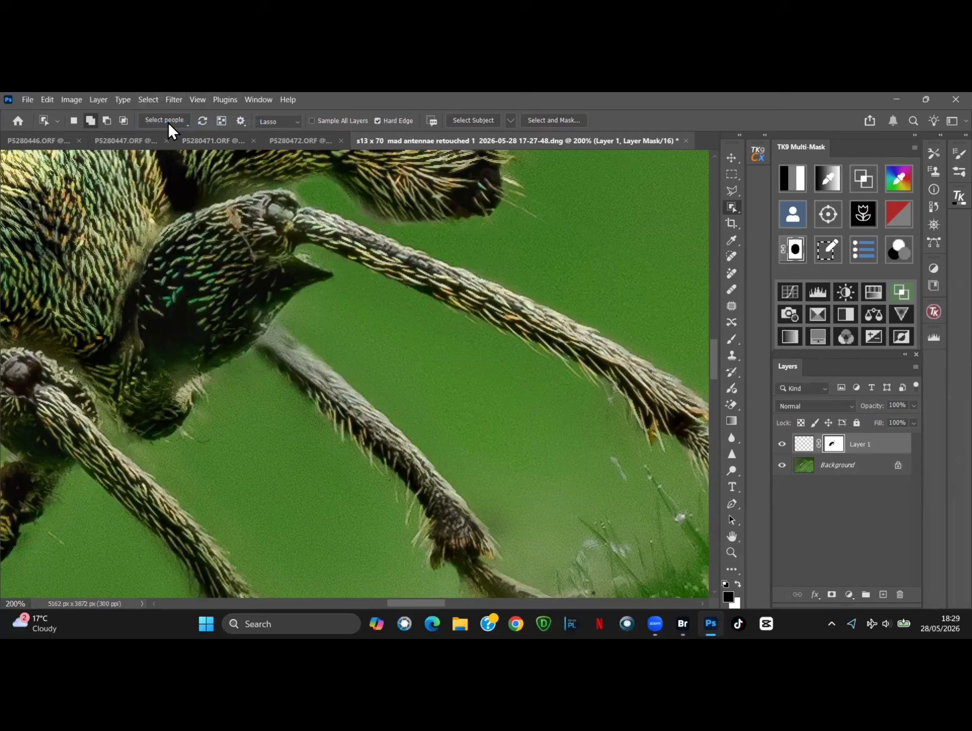
Compare the leg area with Layer 1's background patch hidden and shown.
left_click(783, 445)
left_click(783, 445)
left_click(784, 446)
left_click(783, 445)
Select the sharp antenna tip and surrounding background in P5280447.ORF with the Polygonal Lasso and a 42 px feather.
left_click(734, 551)
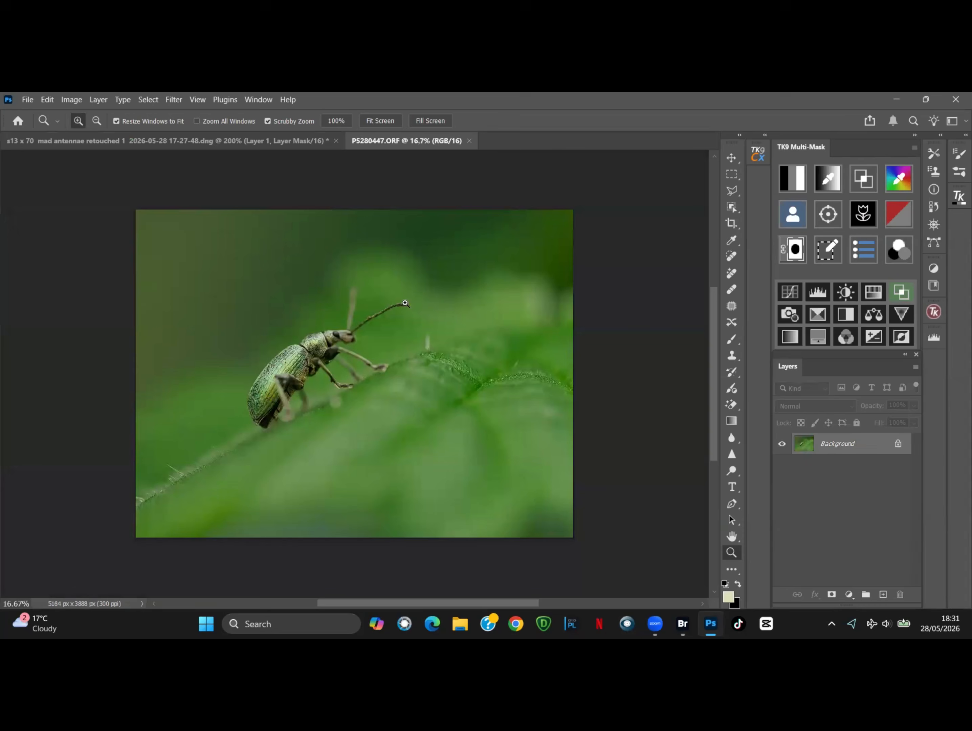
left_click_drag(405, 304, 412, 295)
left_click(413, 295)
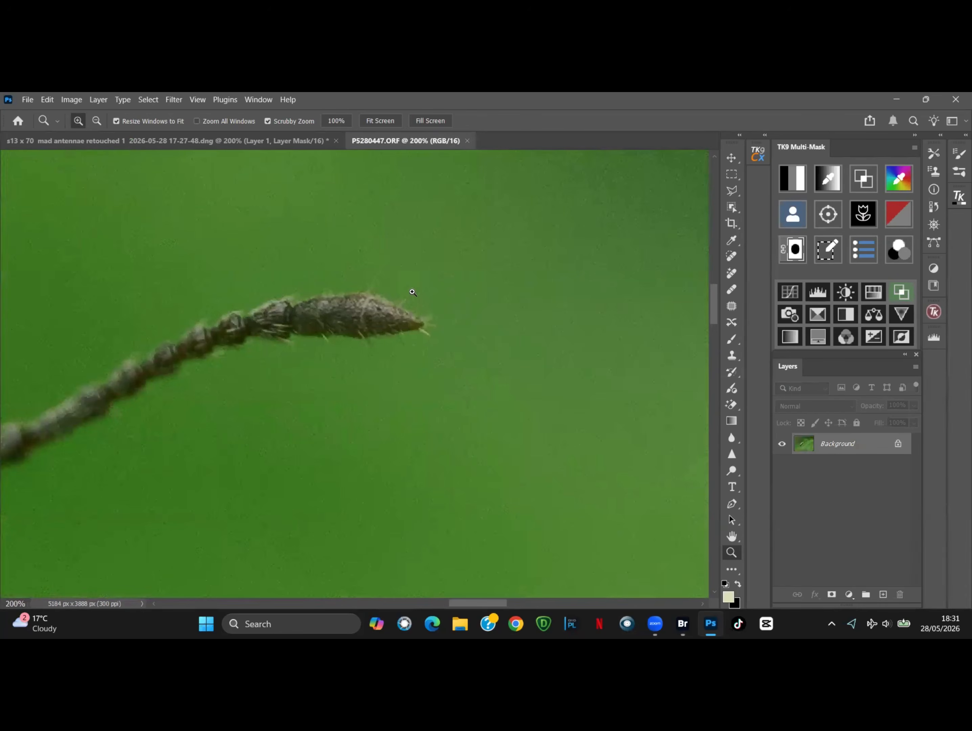
left_click(731, 191)
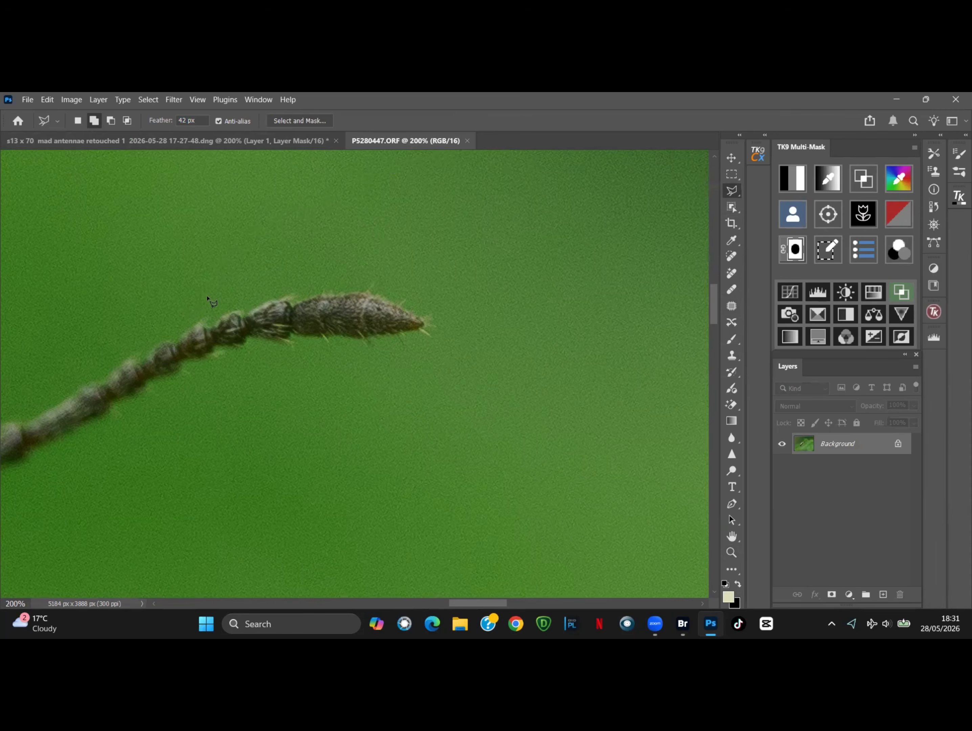
left_click(199, 307)
left_click(297, 231)
left_click(368, 224)
left_click(442, 238)
left_click(487, 301)
left_click(491, 370)
left_click(429, 394)
left_click(328, 399)
left_click(251, 378)
left_click(198, 309)
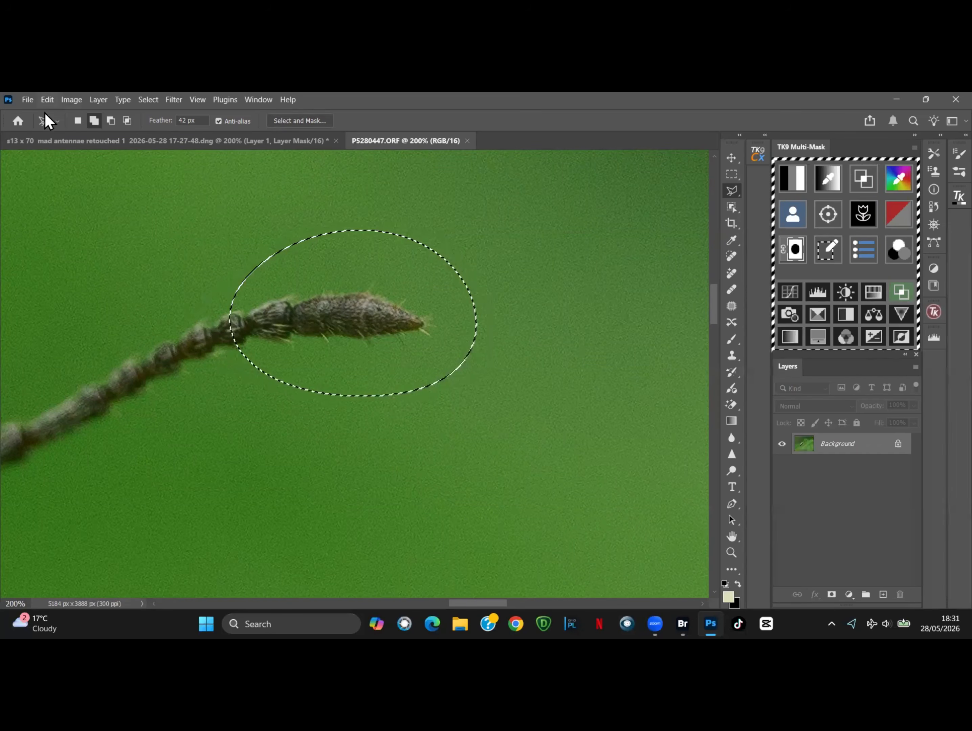
Copy the selected antenna tip from P5280447.ORF and paste it as a new layer into the retouched DNG.
left_click(47, 99)
left_click(71, 168)
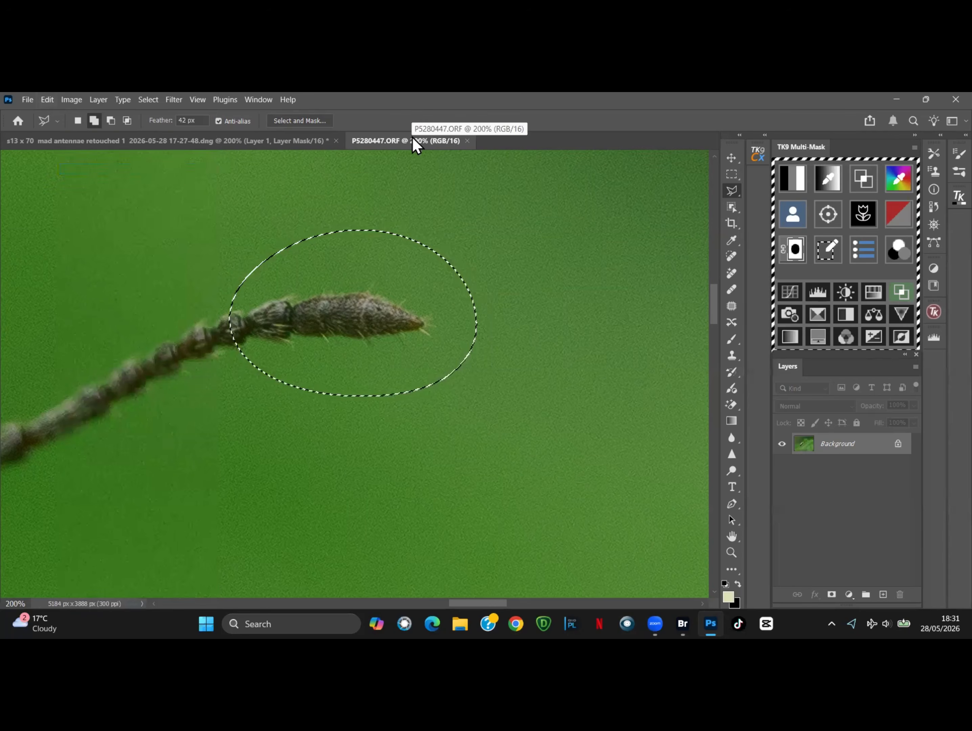
left_click(281, 137)
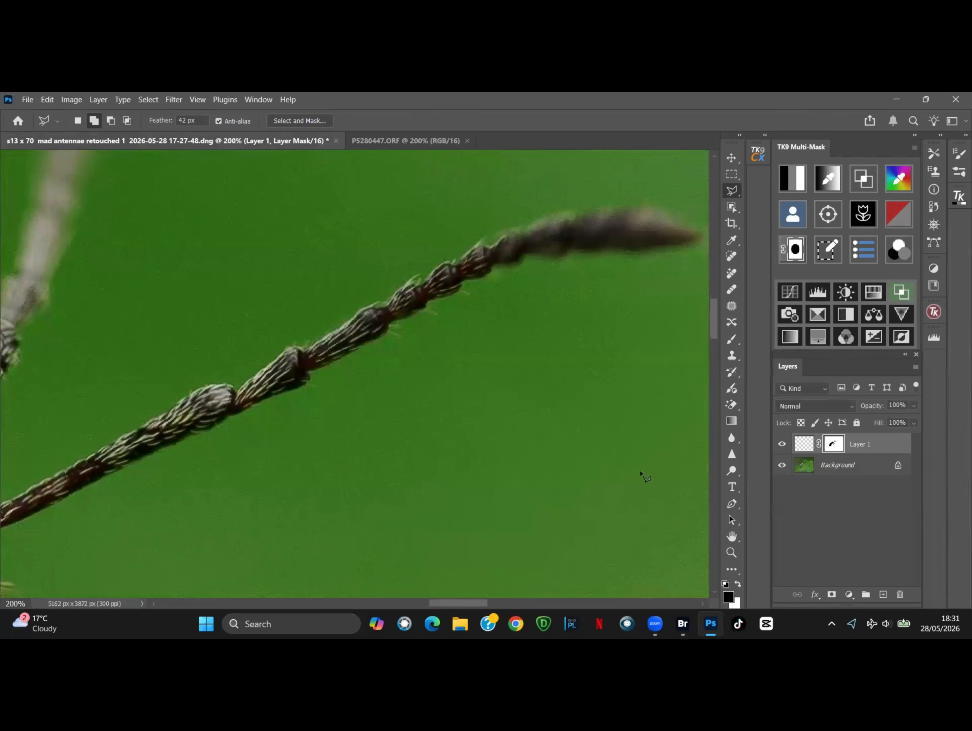
scroll(717, 404, "right", 5)
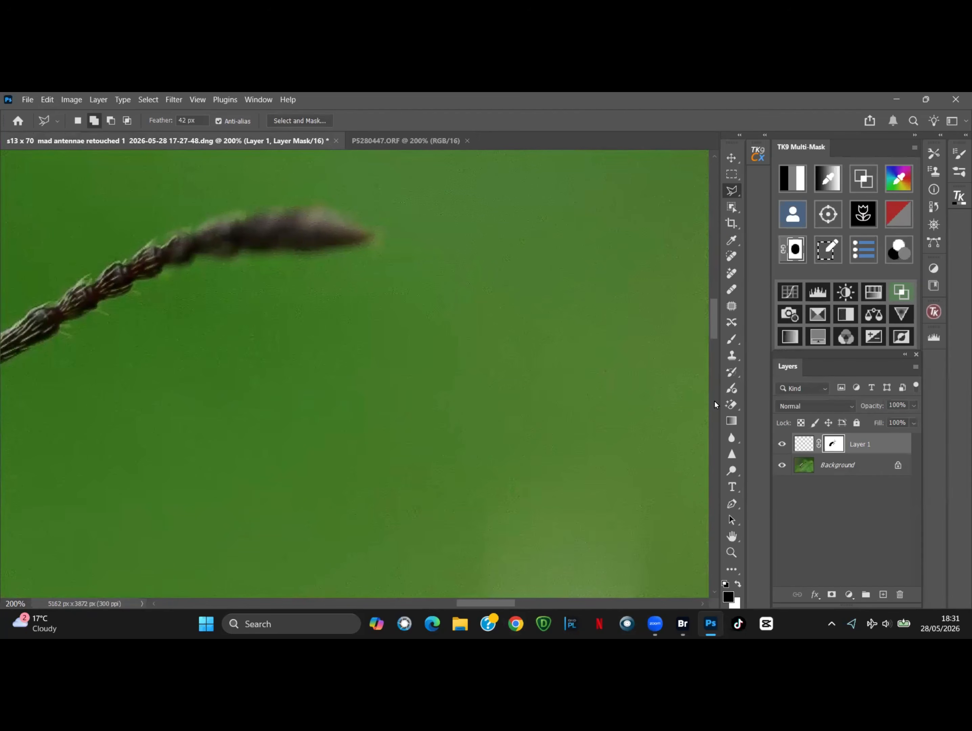
scroll(712, 319, "up", 2)
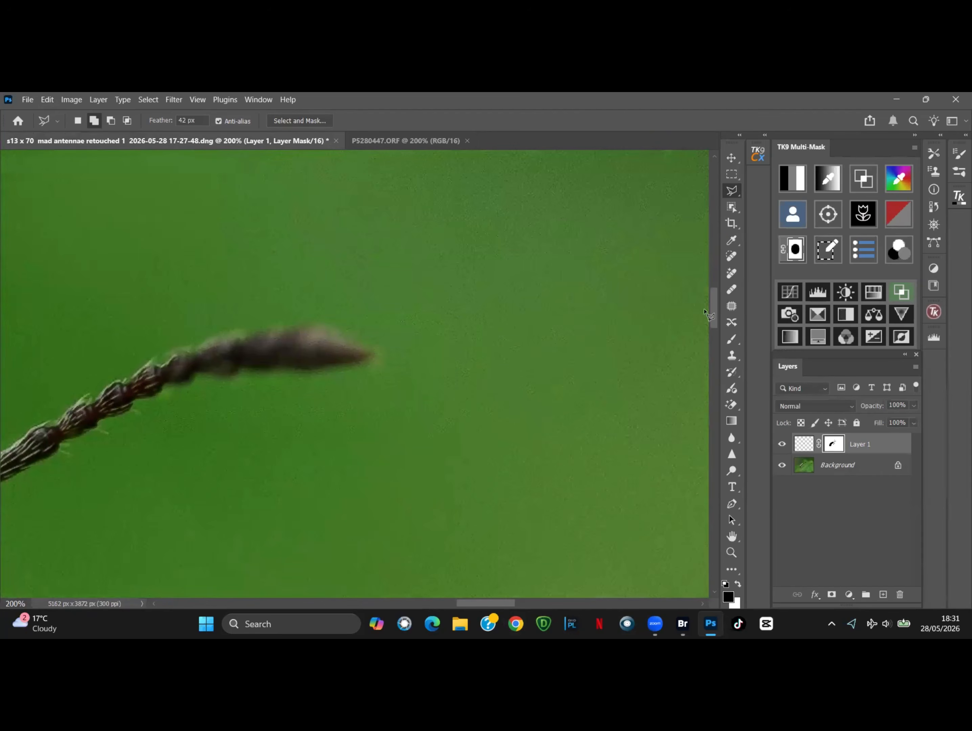
left_click(47, 99)
left_click(72, 195)
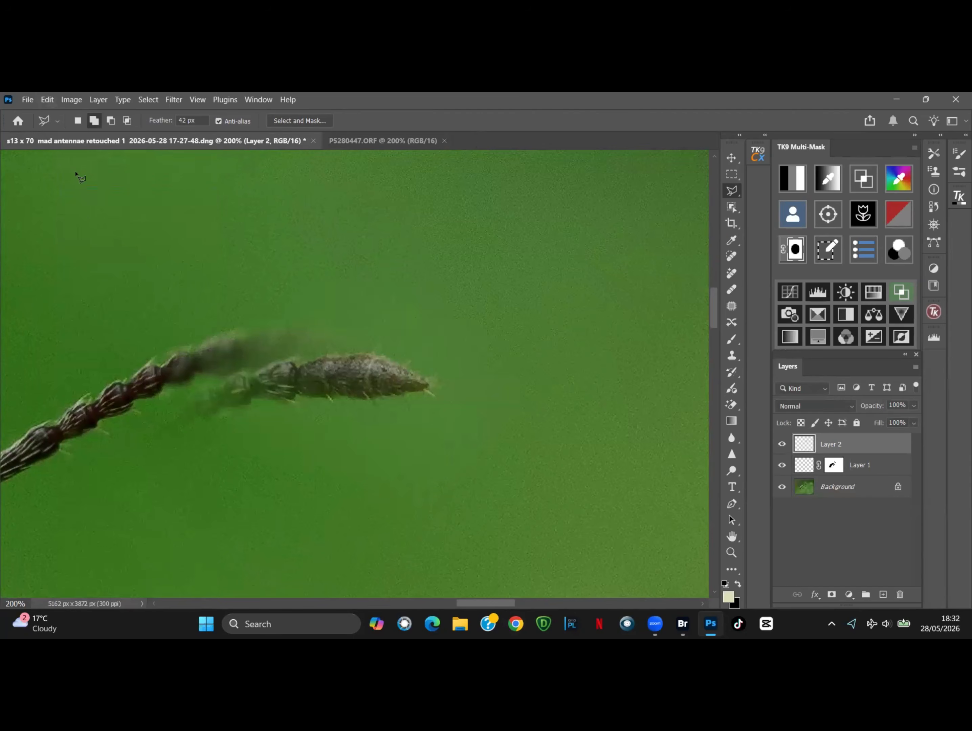
Align the pasted antenna tip over the blurred tip and add a layer mask to Layer 2.
left_click(732, 159)
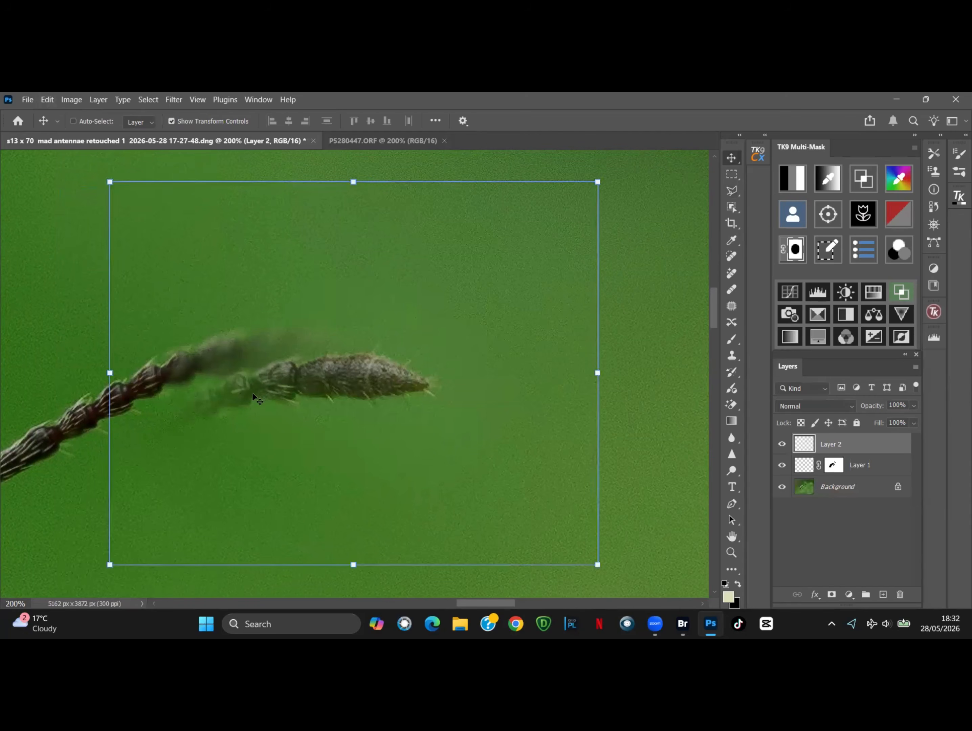
left_click_drag(253, 393, 192, 375)
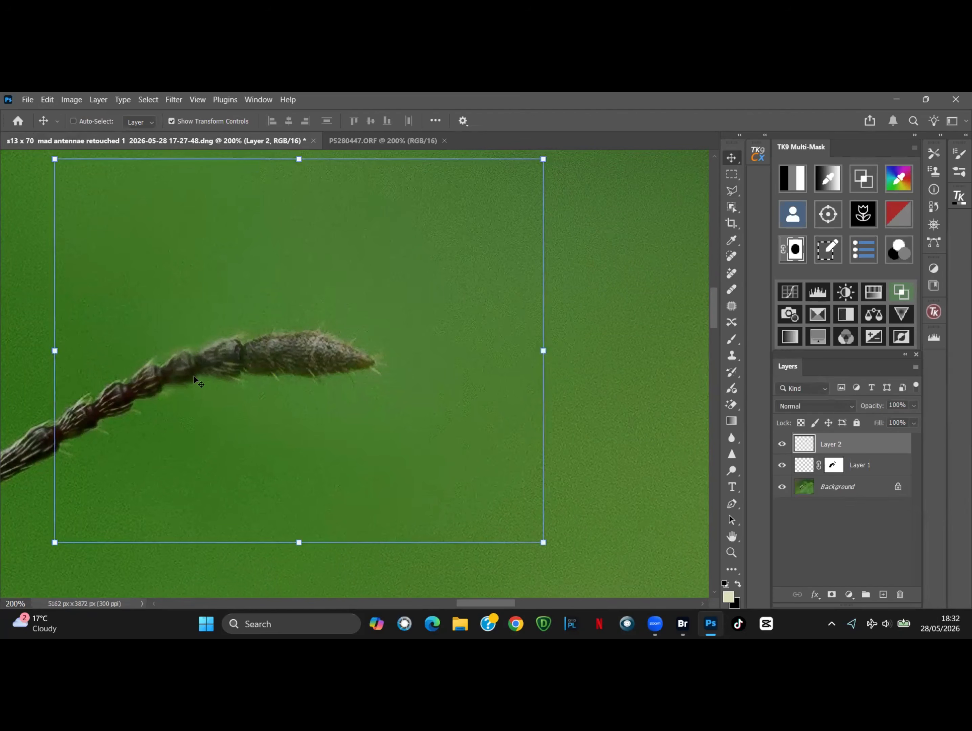
left_click(832, 594)
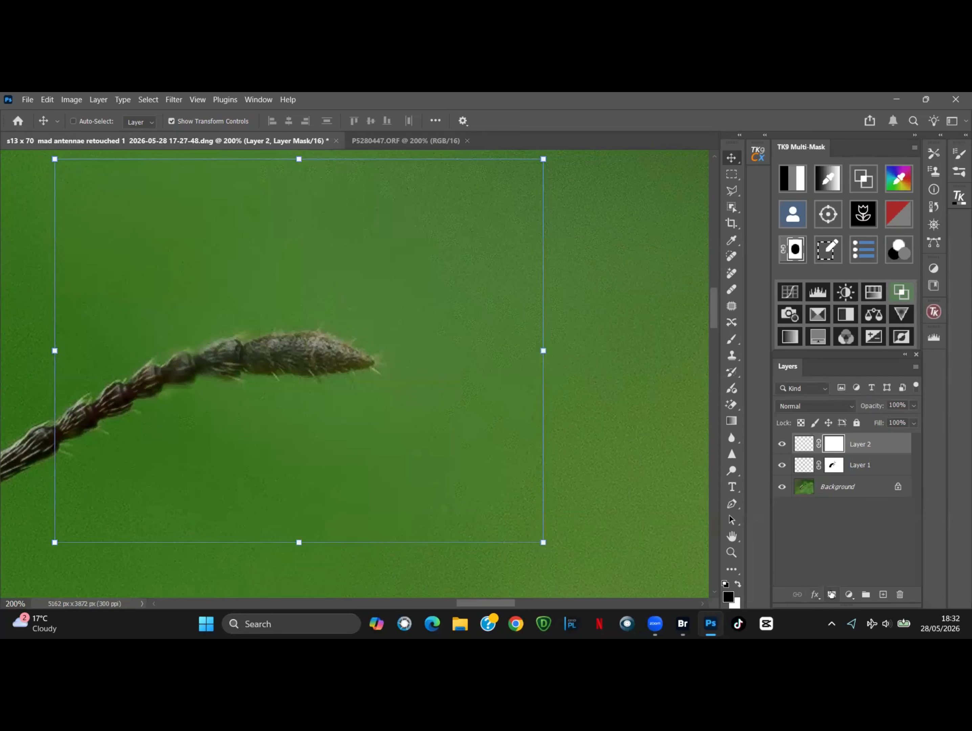
Compare the antenna tip with Layer 2 hidden and shown.
left_click(782, 445)
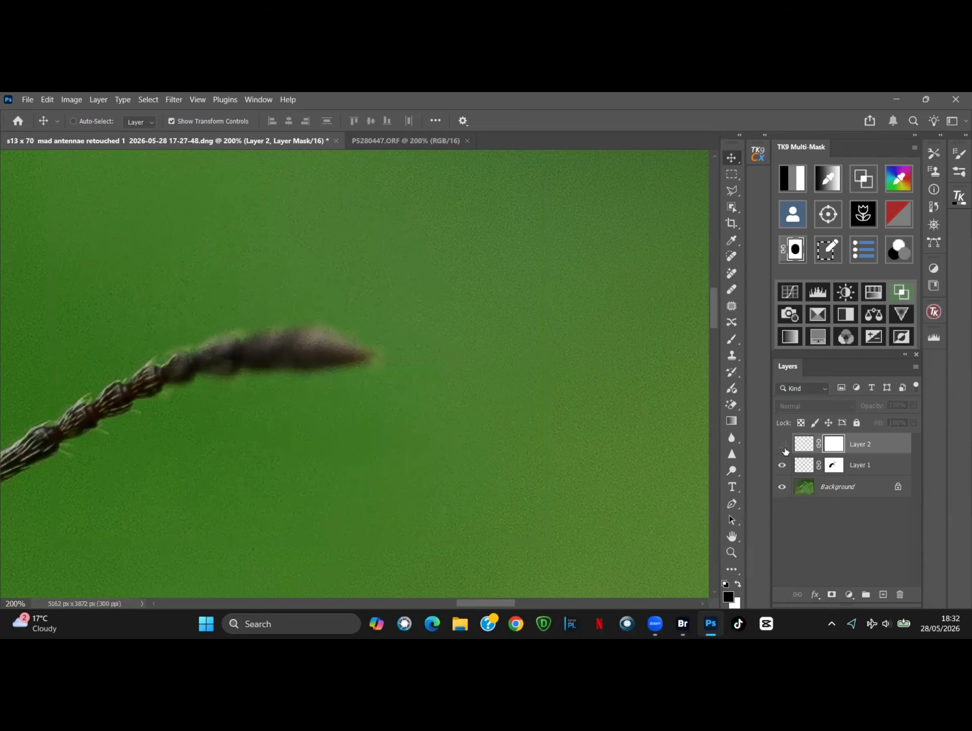
left_click(783, 445)
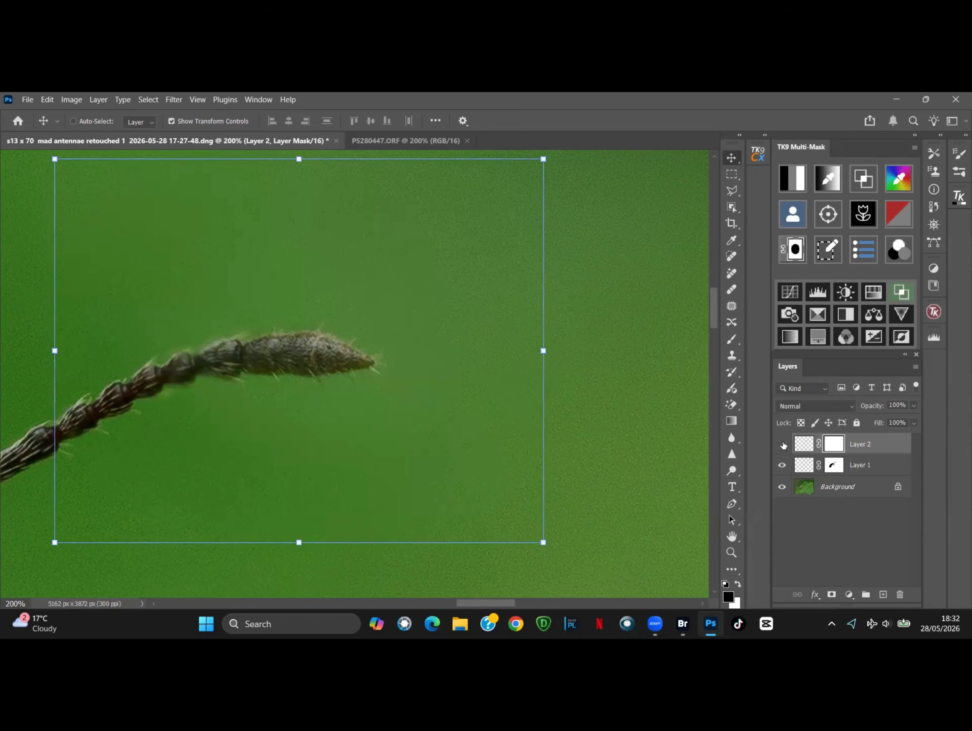
left_click(783, 445)
left_click(783, 445)
left_click(783, 444)
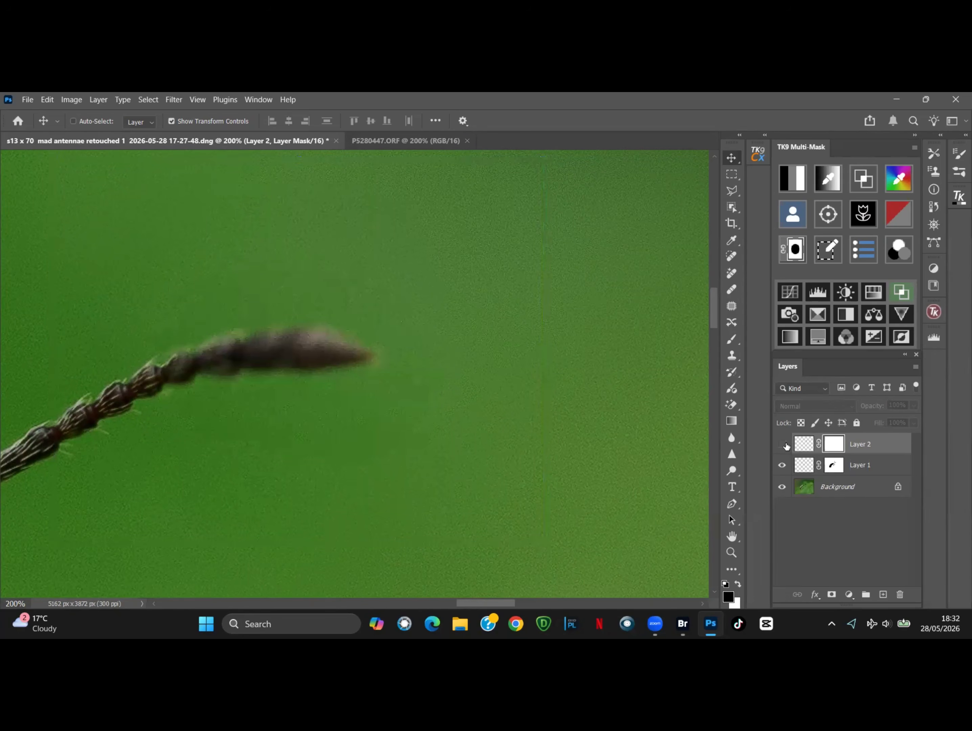
left_click(783, 445)
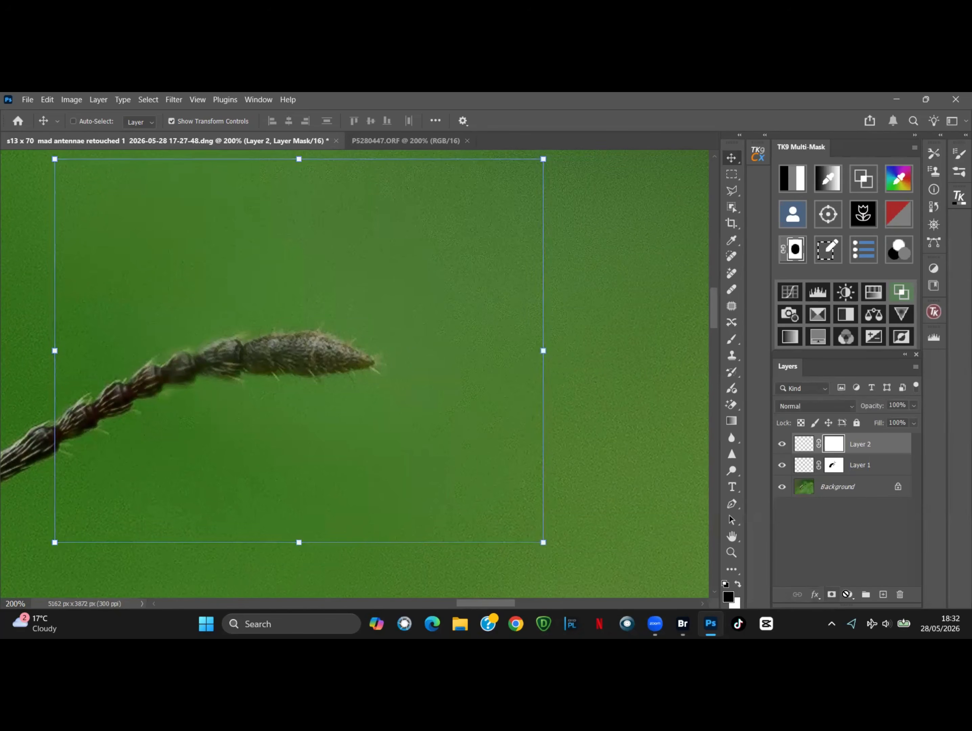
Set the Brush for Layer 2's mask to 9 px in size and 100% opacity.
left_click(732, 339)
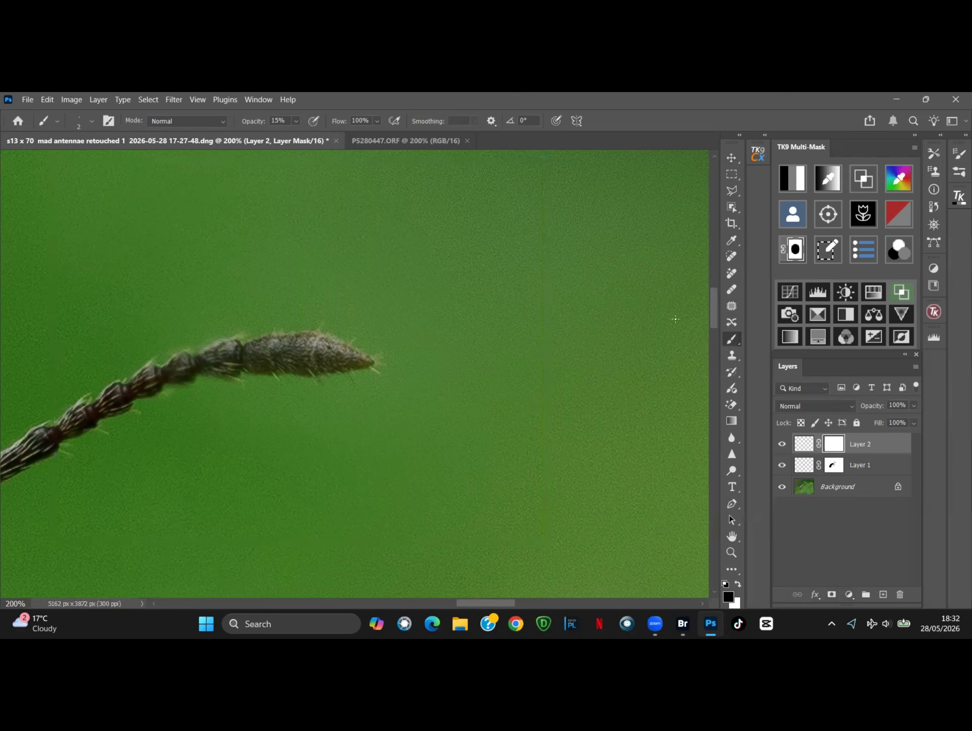
left_click(91, 121)
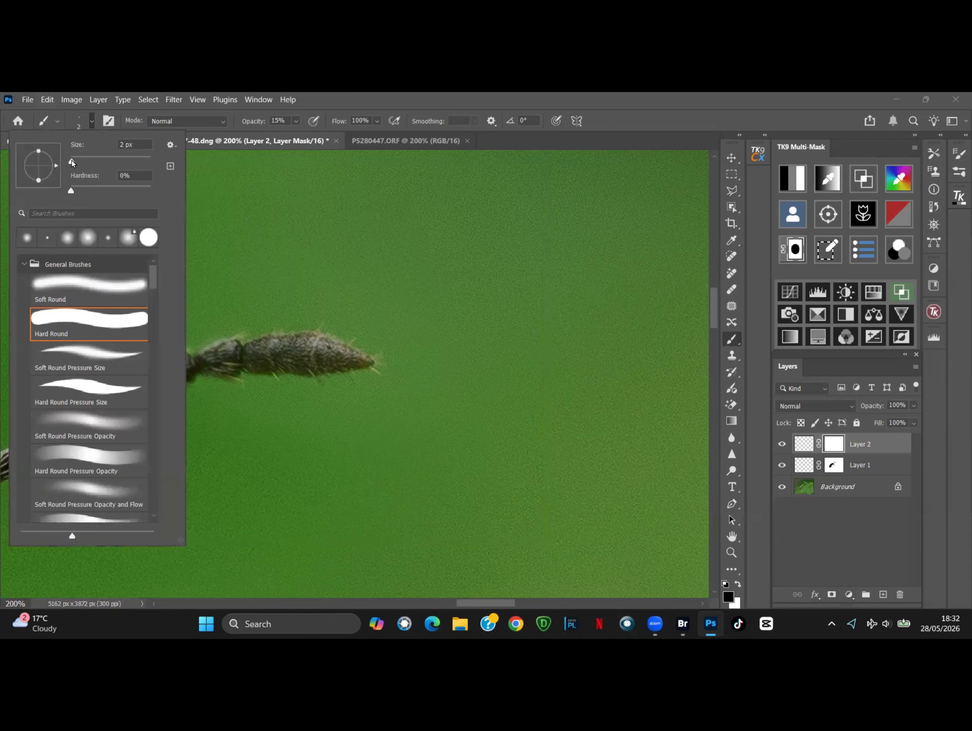
left_click_drag(75, 158, 77, 159)
left_click(384, 96)
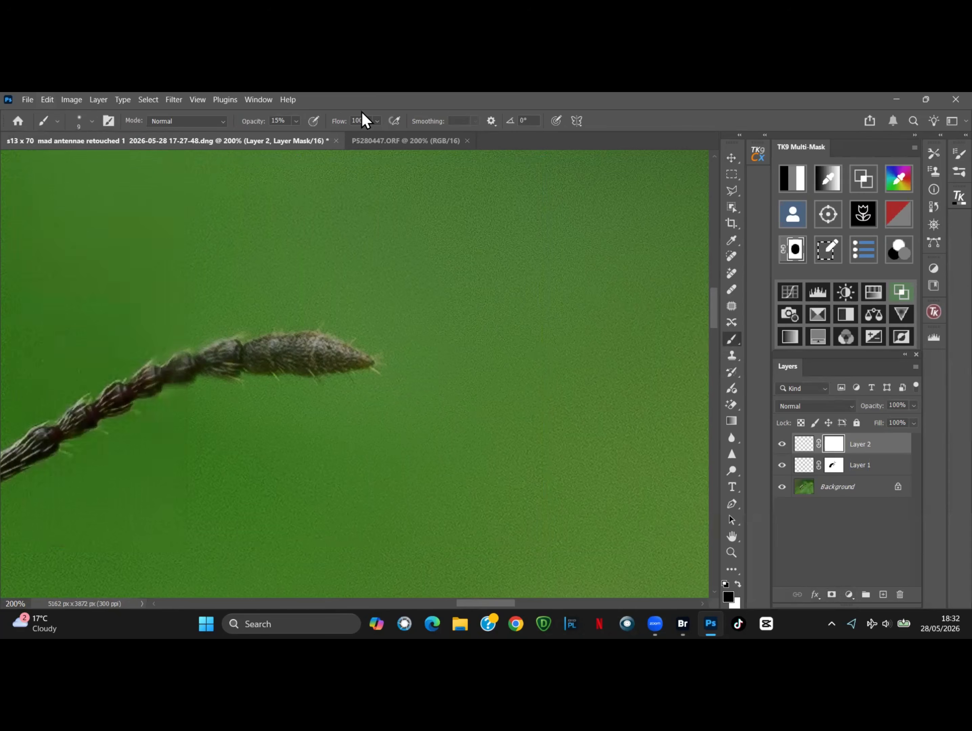
left_click(300, 126)
left_click_drag(300, 136, 350, 135)
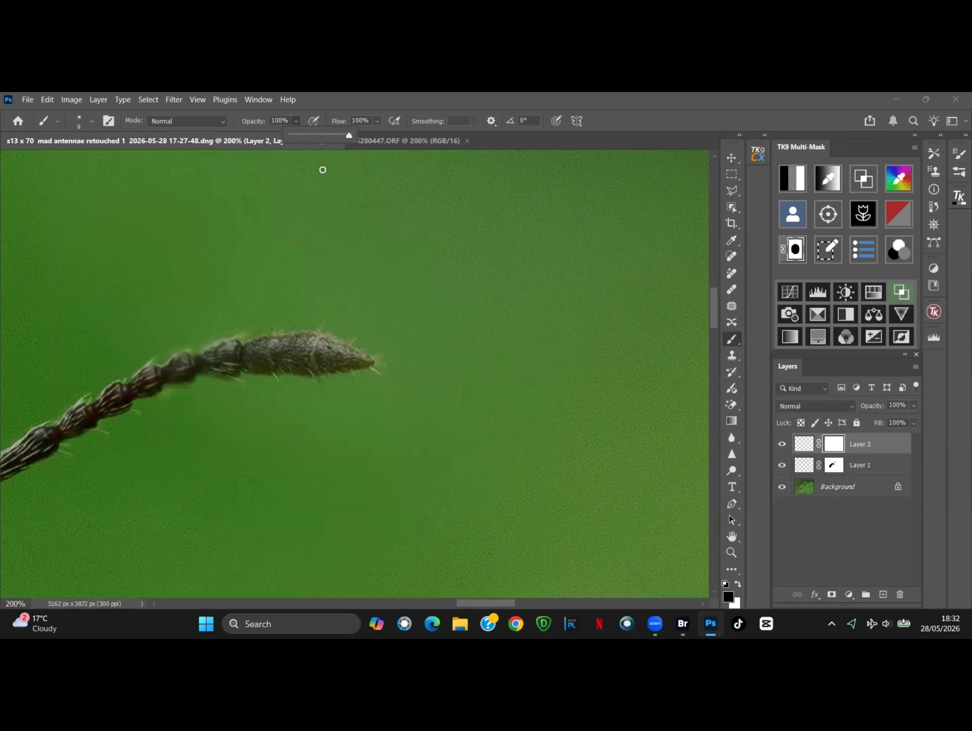
left_click(161, 367)
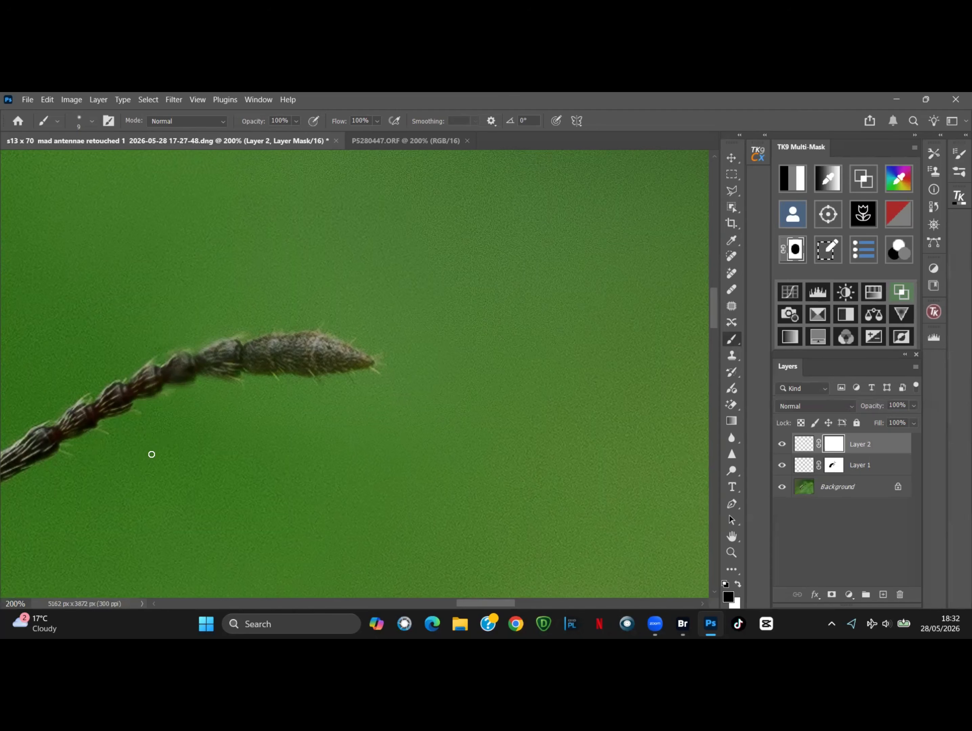
left_click(47, 99)
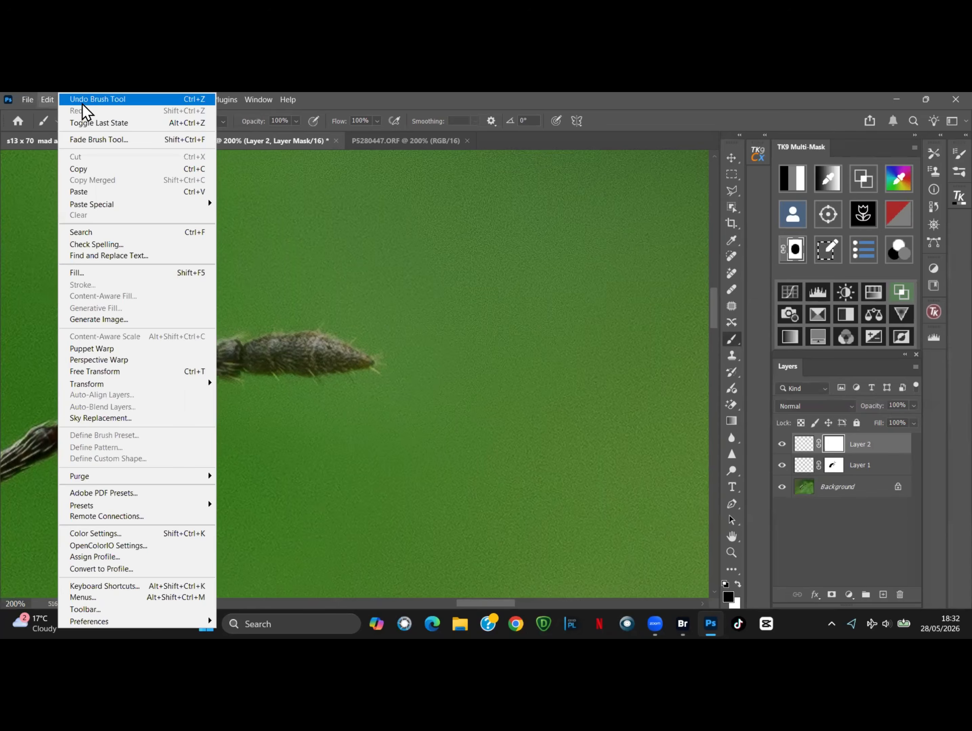
left_click(78, 102)
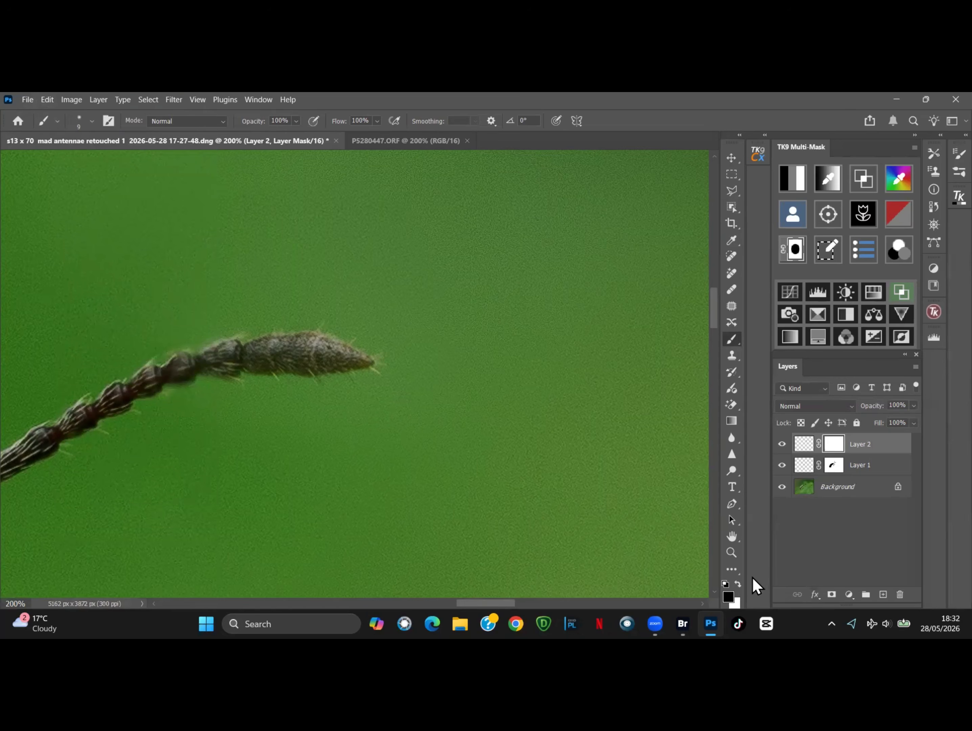
Compare the antenna tip at 100% zoom with Layer 2 hidden and shown.
left_click(732, 553)
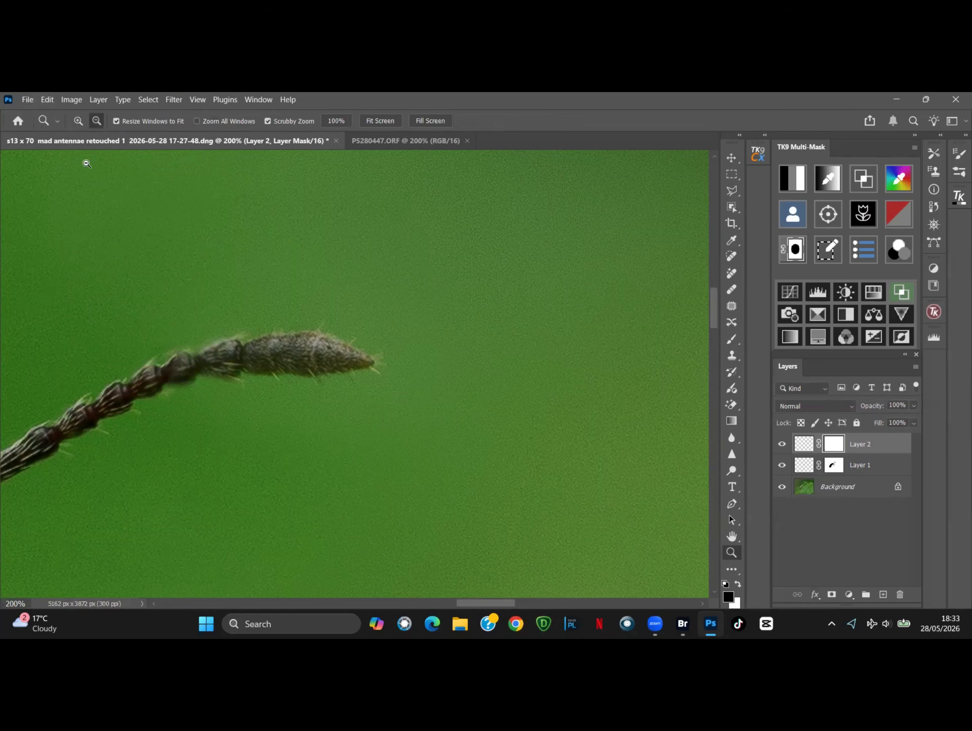
left_click(83, 245)
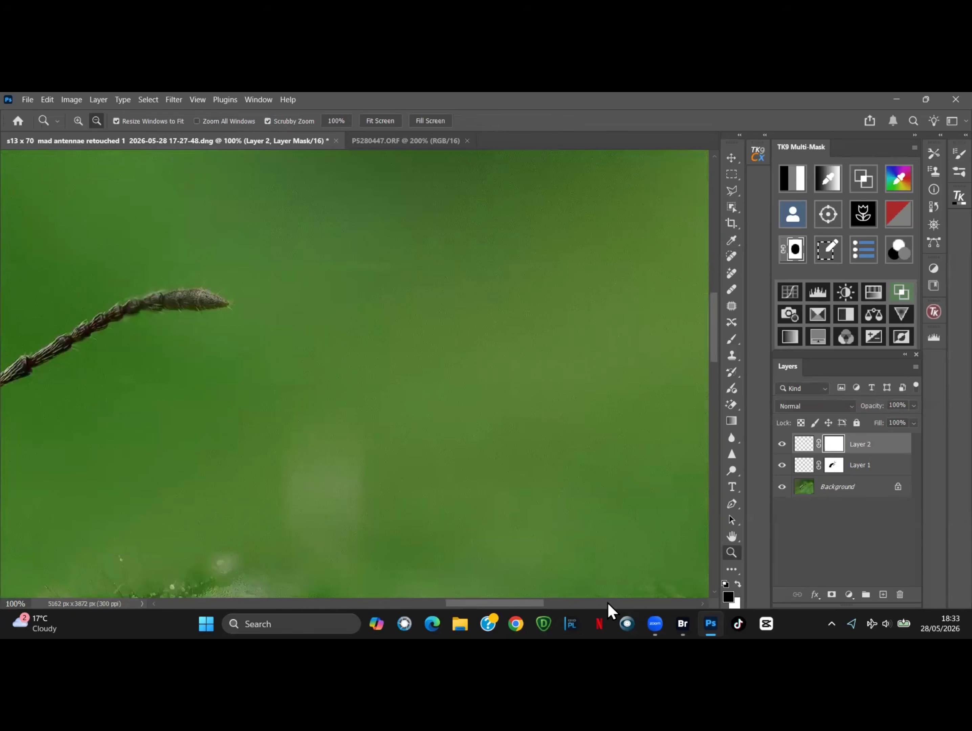
scroll(587, 601, "left", 10)
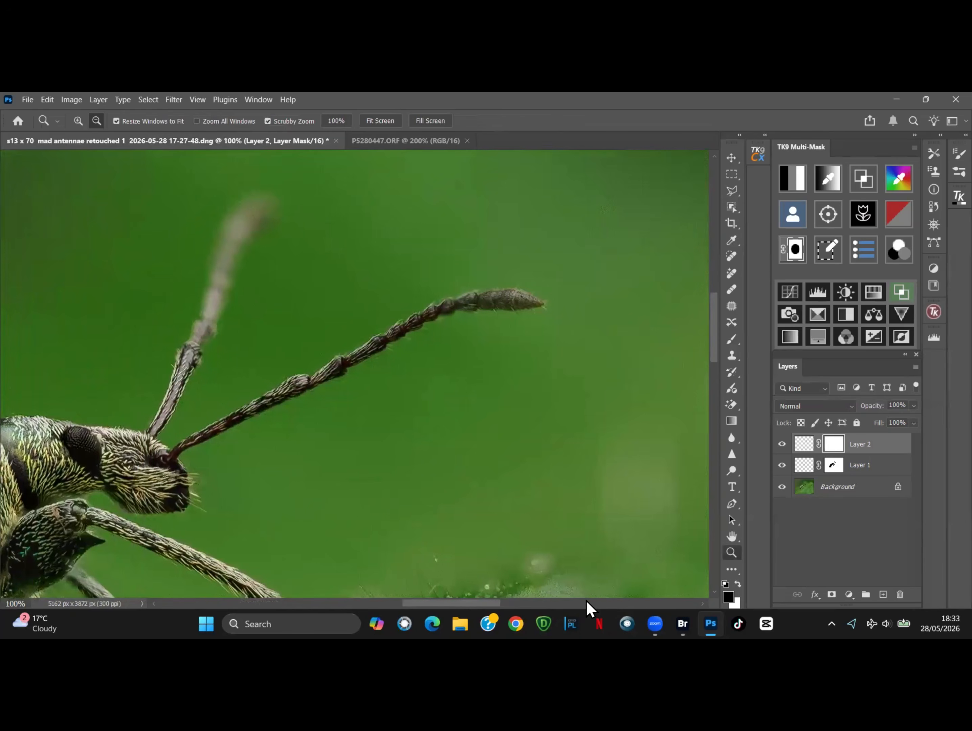
left_click(782, 445)
left_click(782, 445)
left_click(781, 444)
left_click(782, 444)
Isolate Layer 2 by hiding Layer 1 and the Background, and set the Brush to 91 px in size and 16% opacity.
left_click(733, 343)
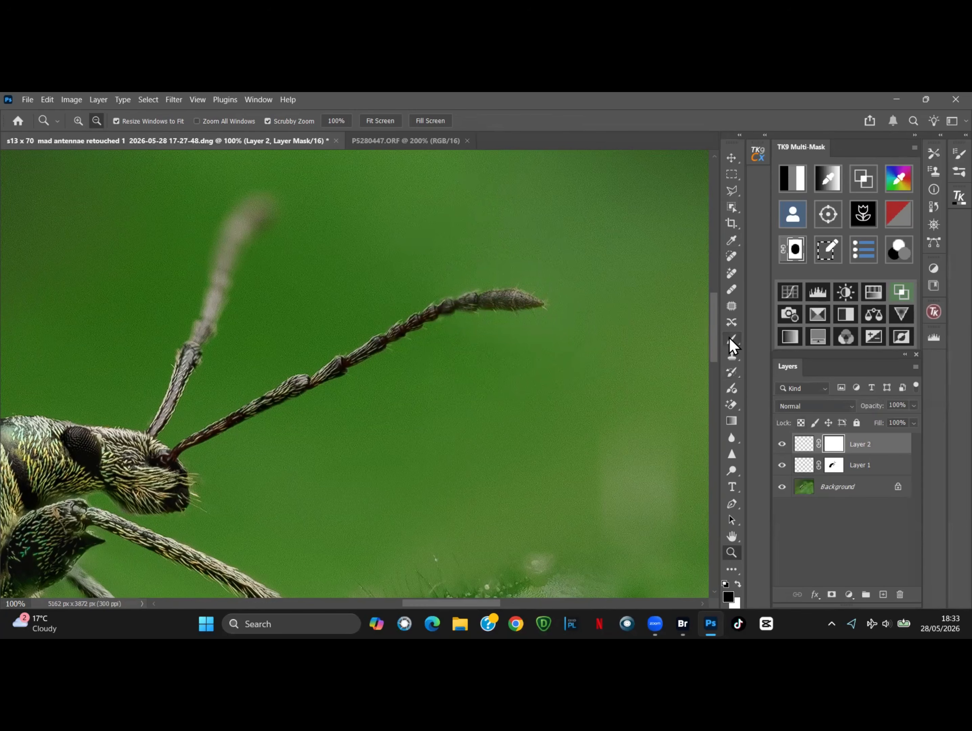
left_click(782, 466)
left_click(783, 488)
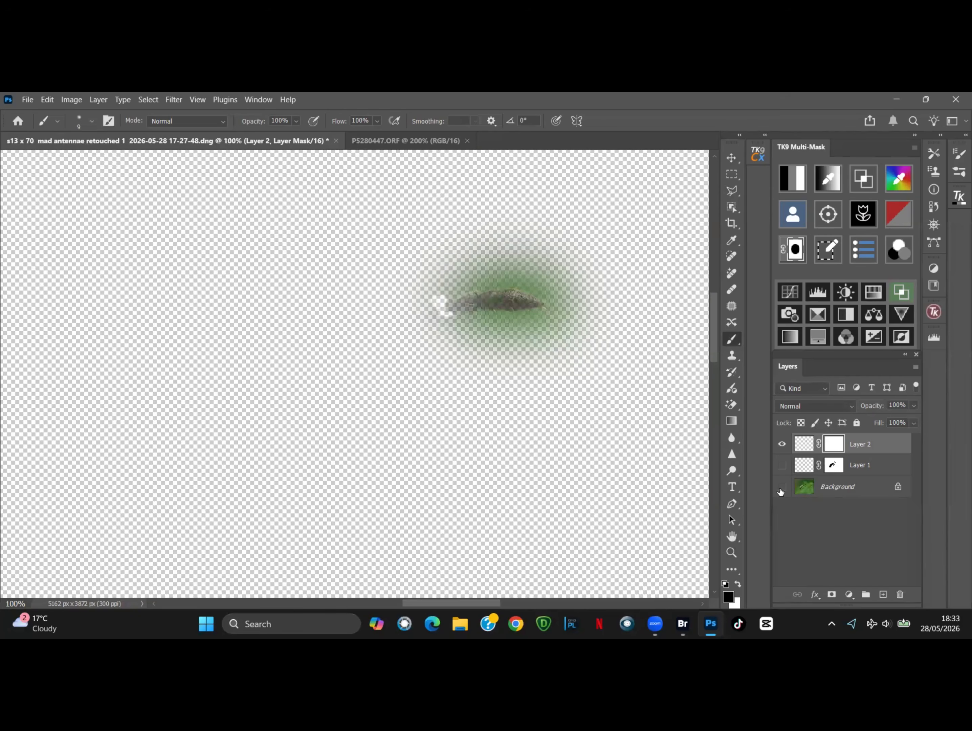
left_click(93, 122)
left_click_drag(89, 162, 108, 165)
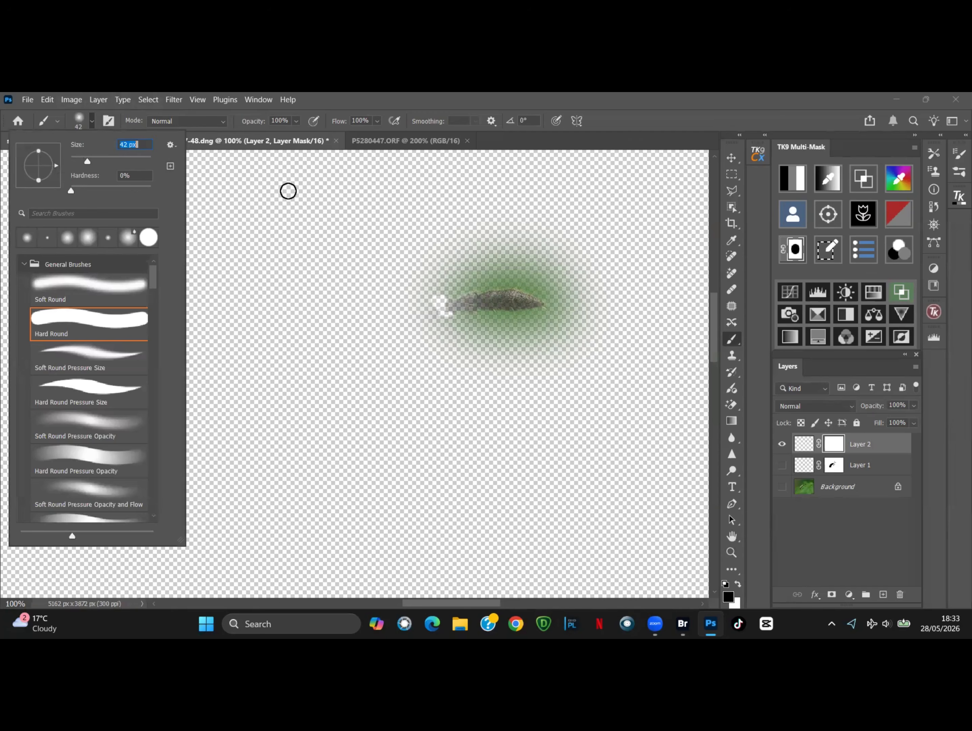
left_click(97, 161)
left_click(107, 158)
left_click(295, 122)
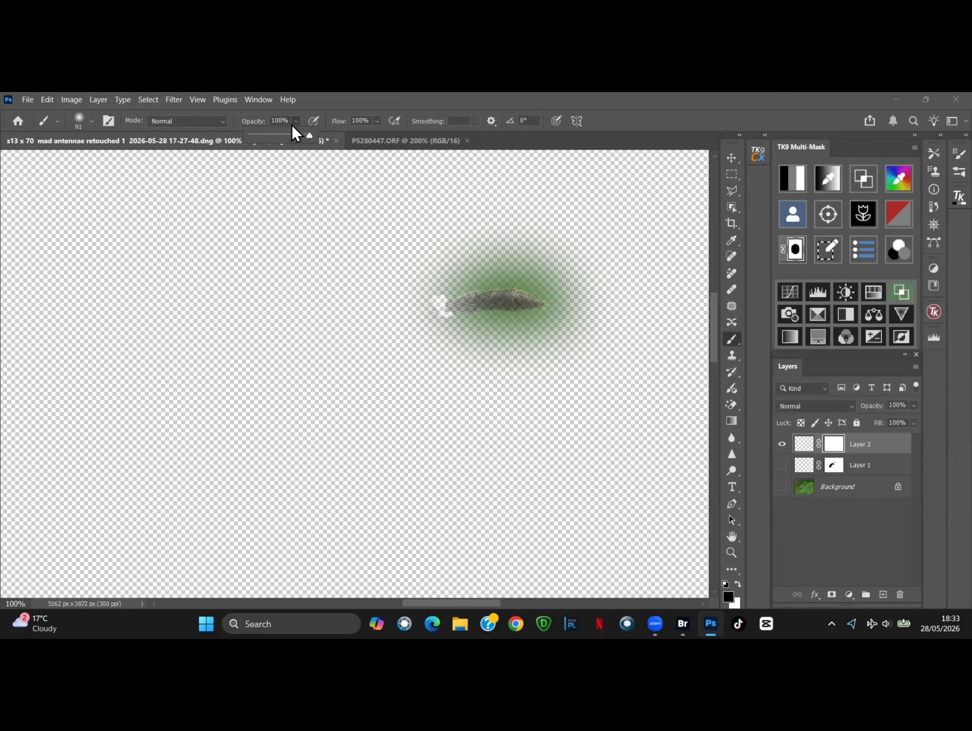
left_click(261, 134)
Fade the green surround of the pasted antenna tip on Layer 2's mask, and show Layer 1 and the Background again.
left_click(577, 275)
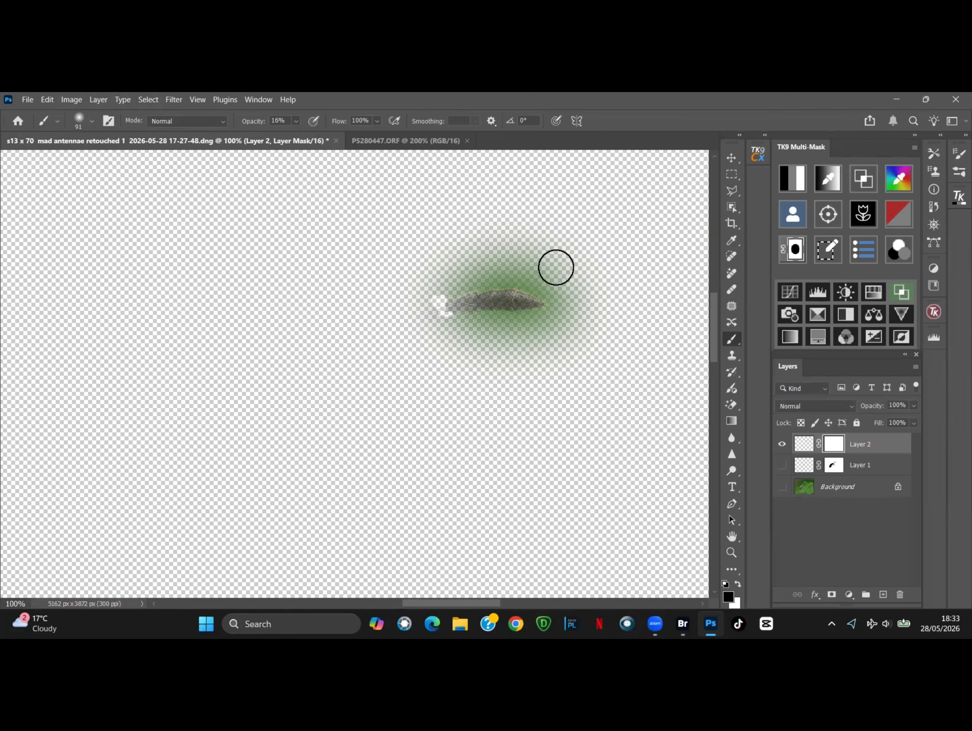
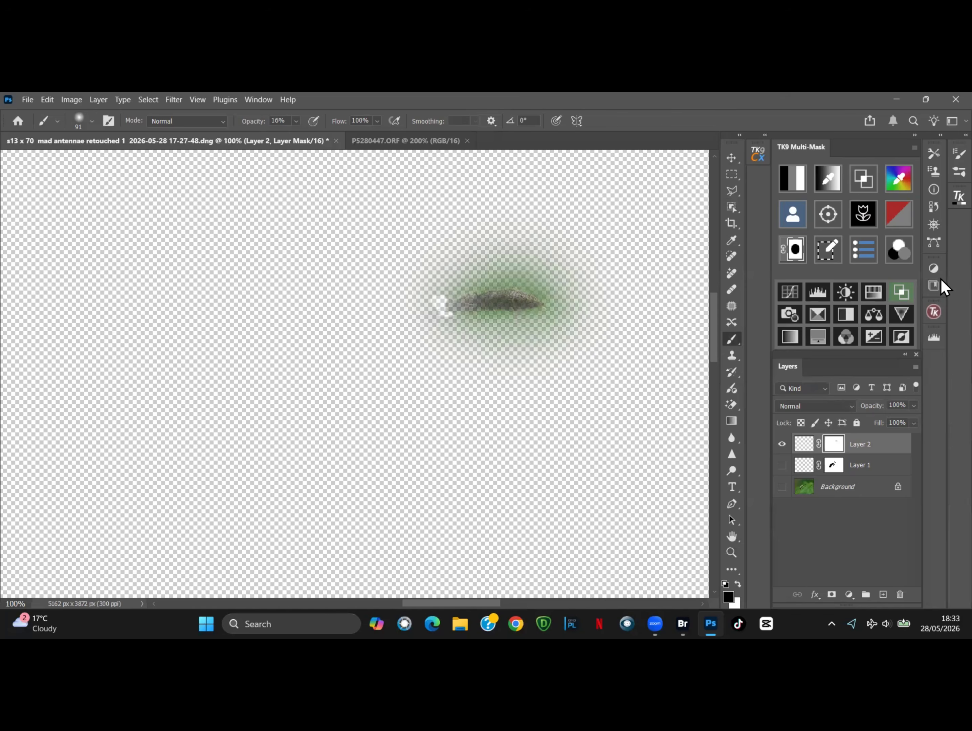
left_click(783, 466)
left_click(783, 487)
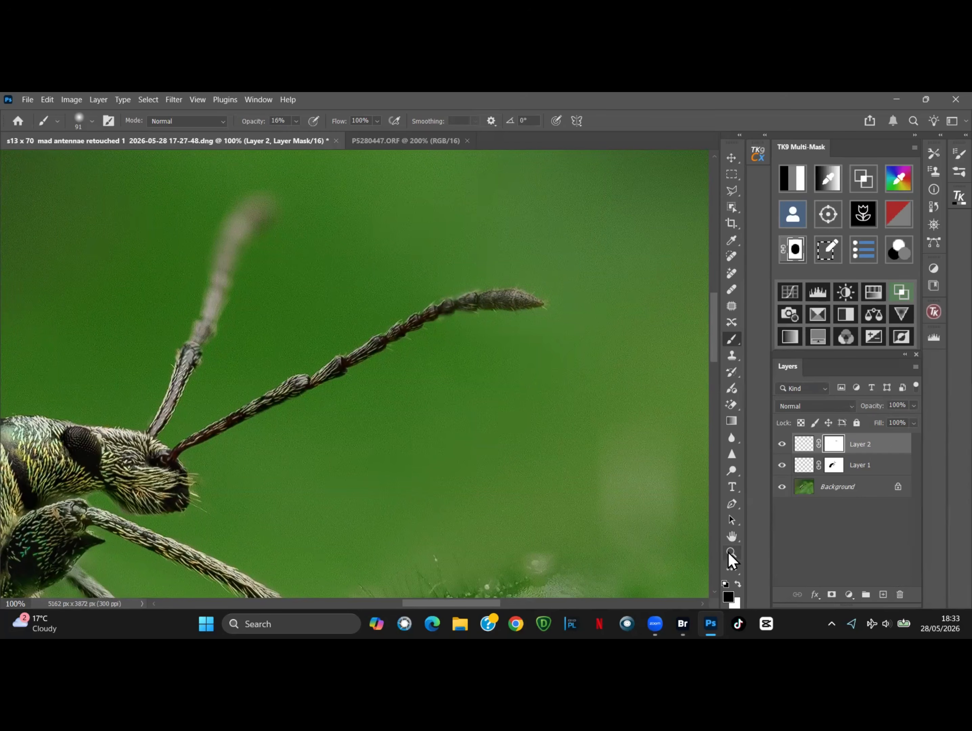
left_click(782, 445)
left_click(782, 445)
Duplicate the Background layer and merge the copy with Layer 1 and Layer 2.
left_click(732, 553)
left_click(389, 121)
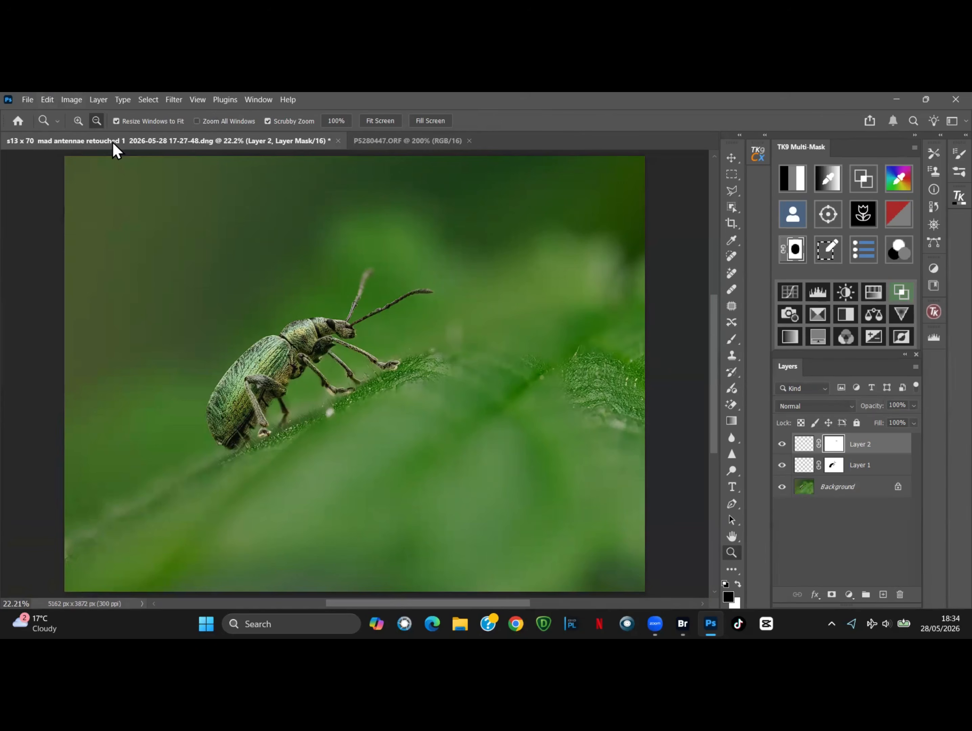
left_click(803, 487)
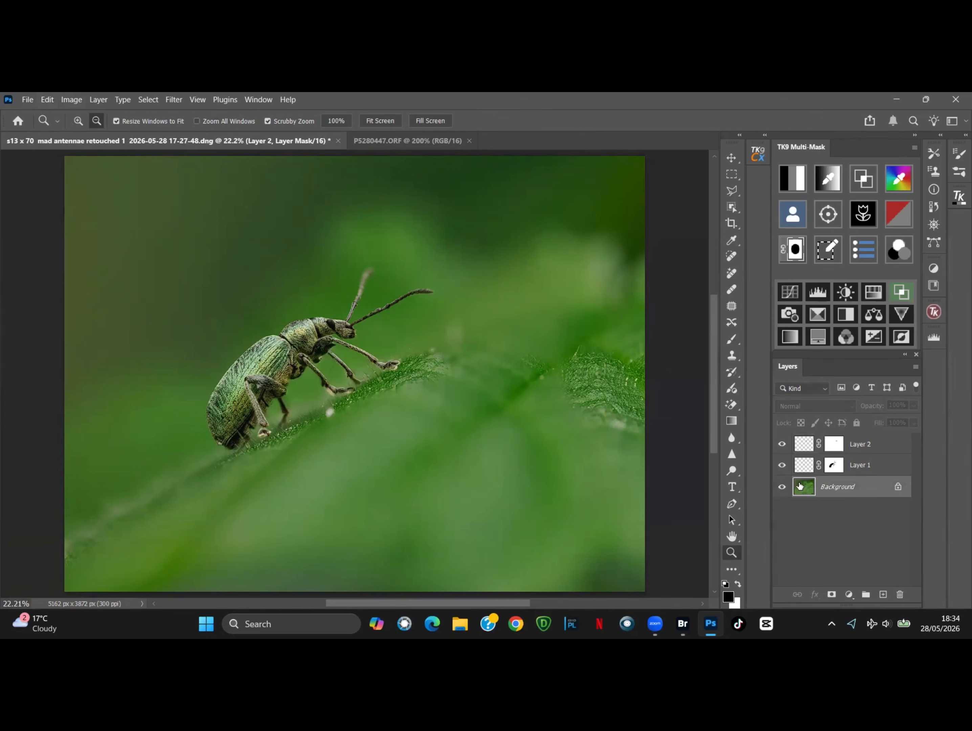
left_click(103, 99)
left_click(108, 151)
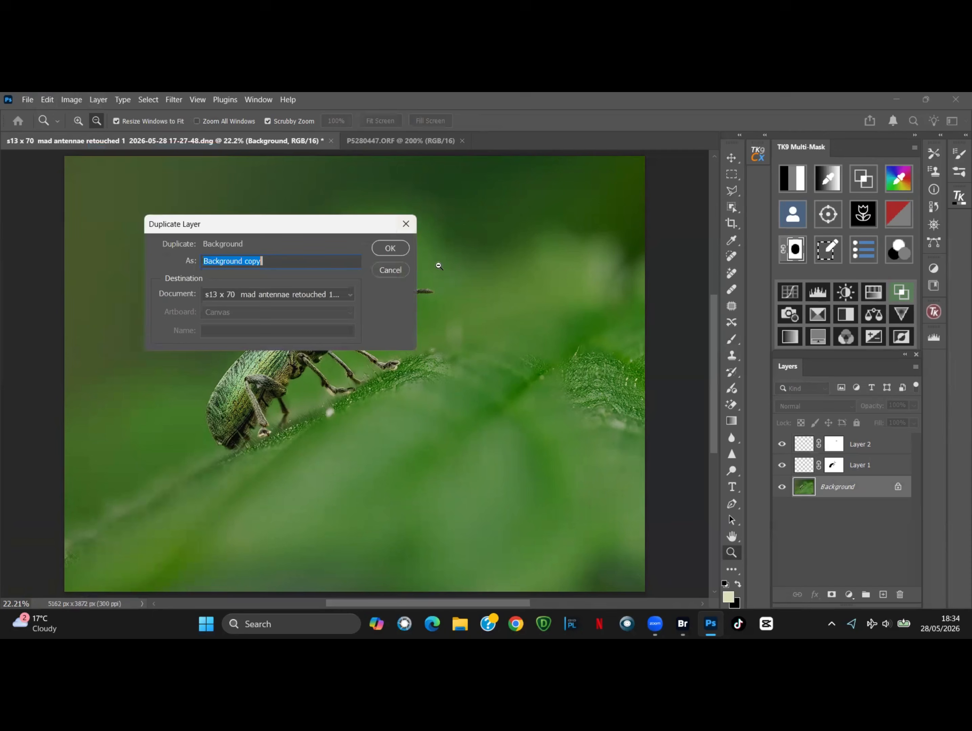
left_click(401, 249)
left_click(871, 445, "shift")
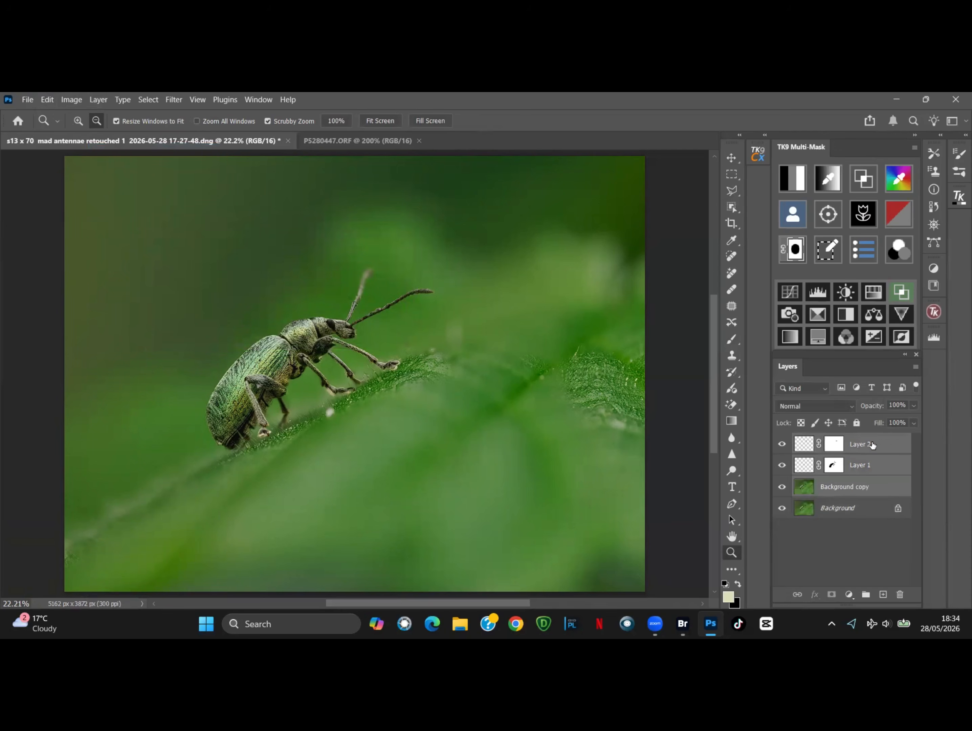
key("ctrl+e")
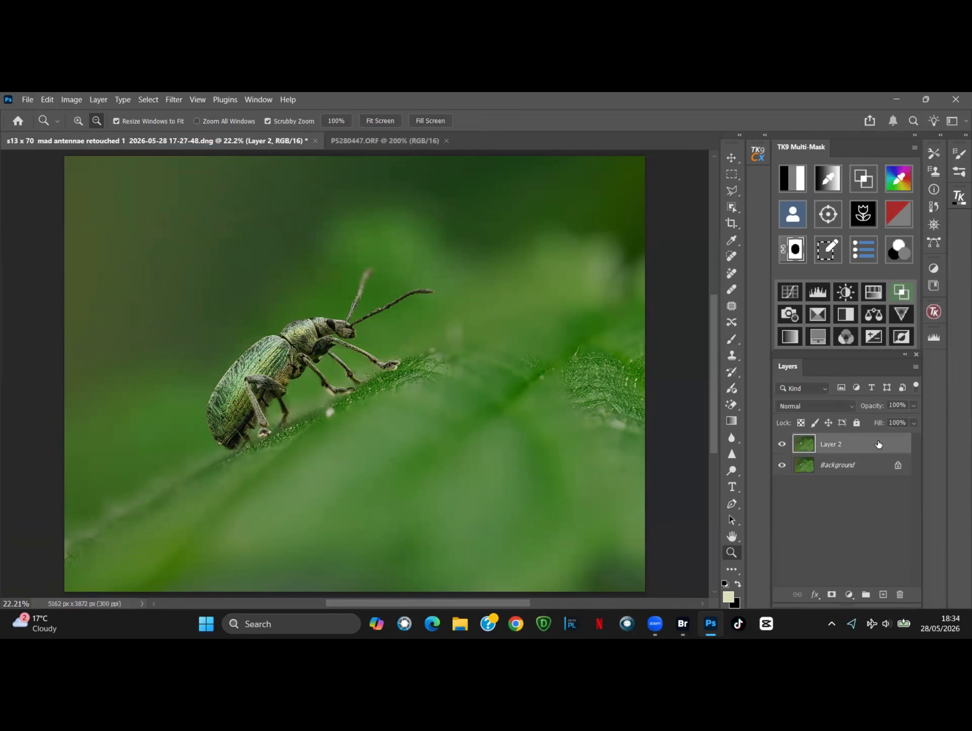
Rename the merged layer as Edited.
double_click(839, 445)
type("Edited")
left_click(823, 511)
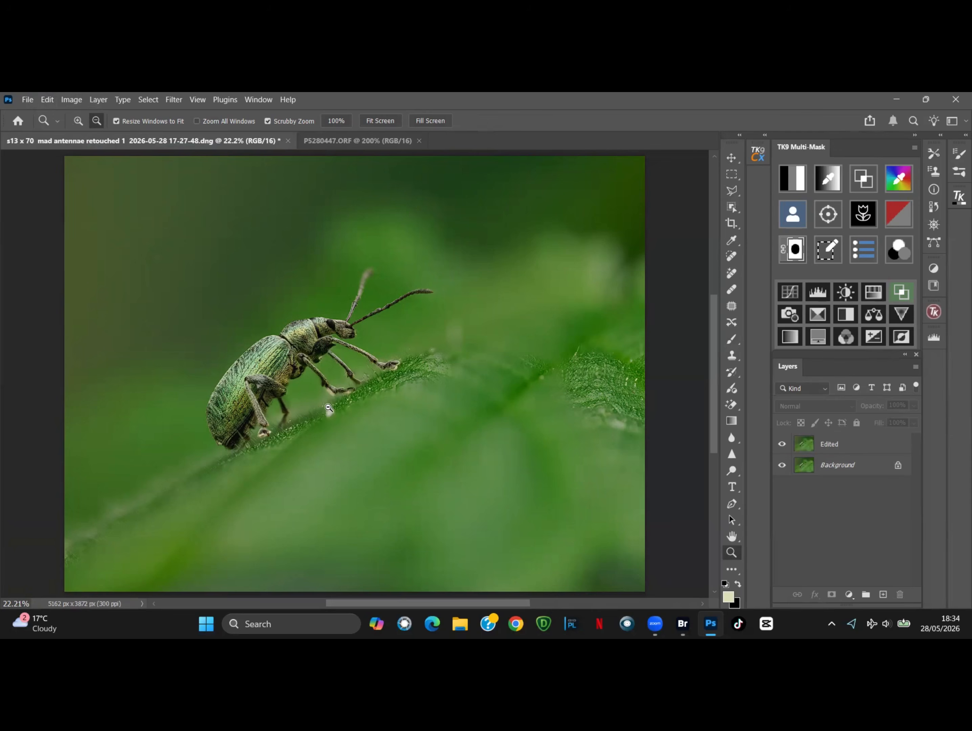
Outline the blurred white spot on the leaf edge beneath the beetle with the Patch tool.
left_click(78, 121)
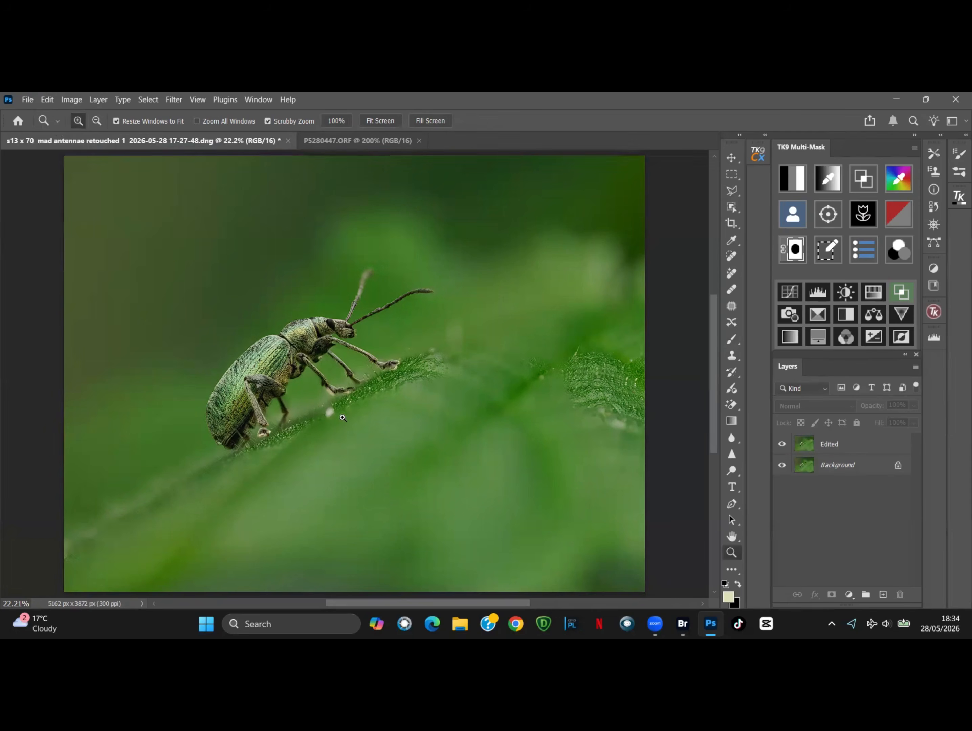
left_click_drag(342, 418, 381, 406)
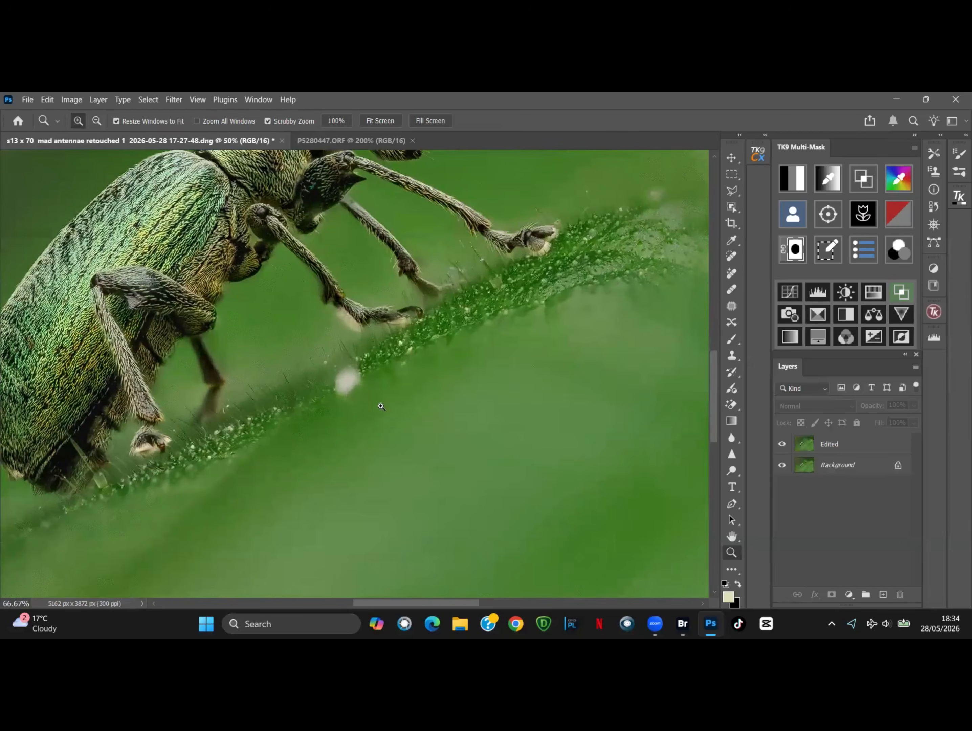
left_click(379, 401)
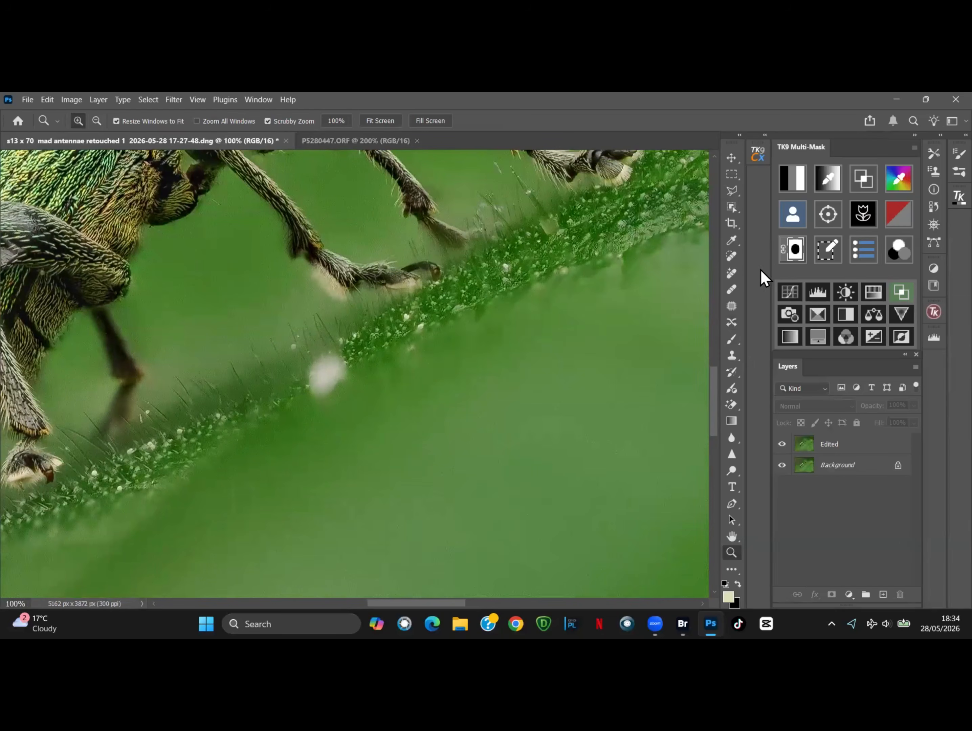
left_click(733, 305)
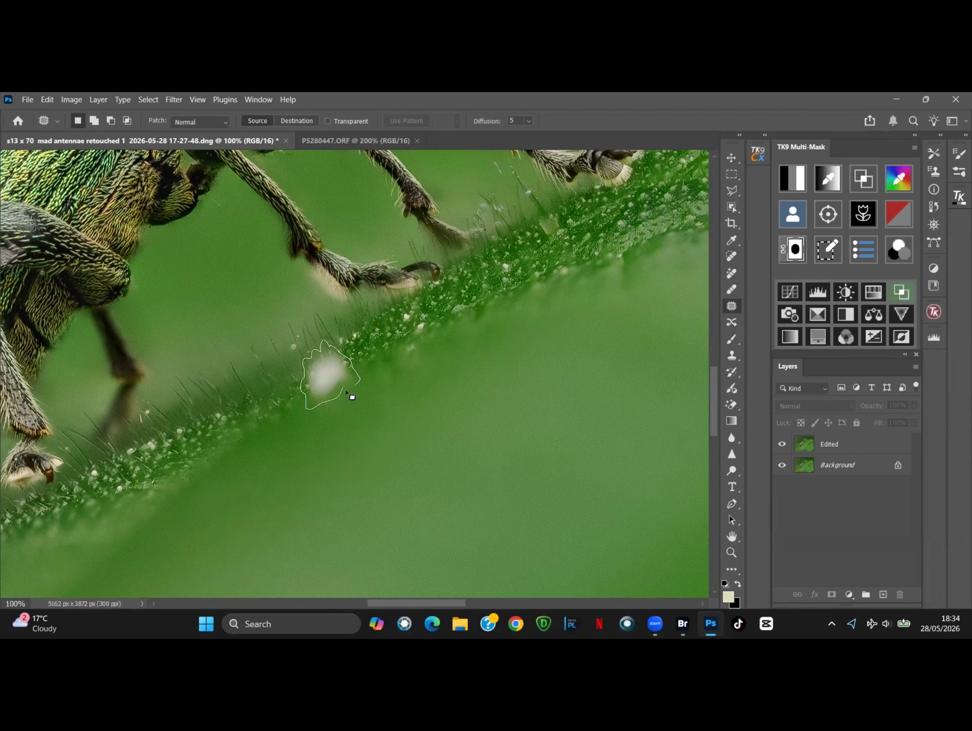
left_click_drag(365, 385, 362, 382)
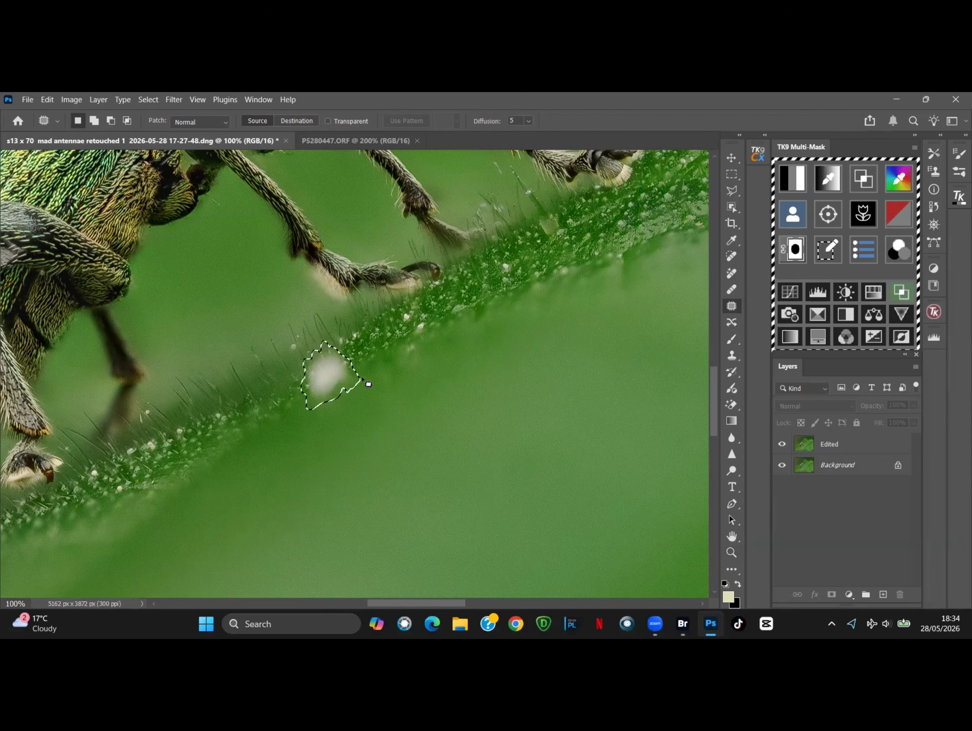
Fill the outlined white spot on the Edited layer with Content-Aware contents, deselect it, and compare the layer hidden and shown.
left_click(30, 99)
mouse_move(52, 98)
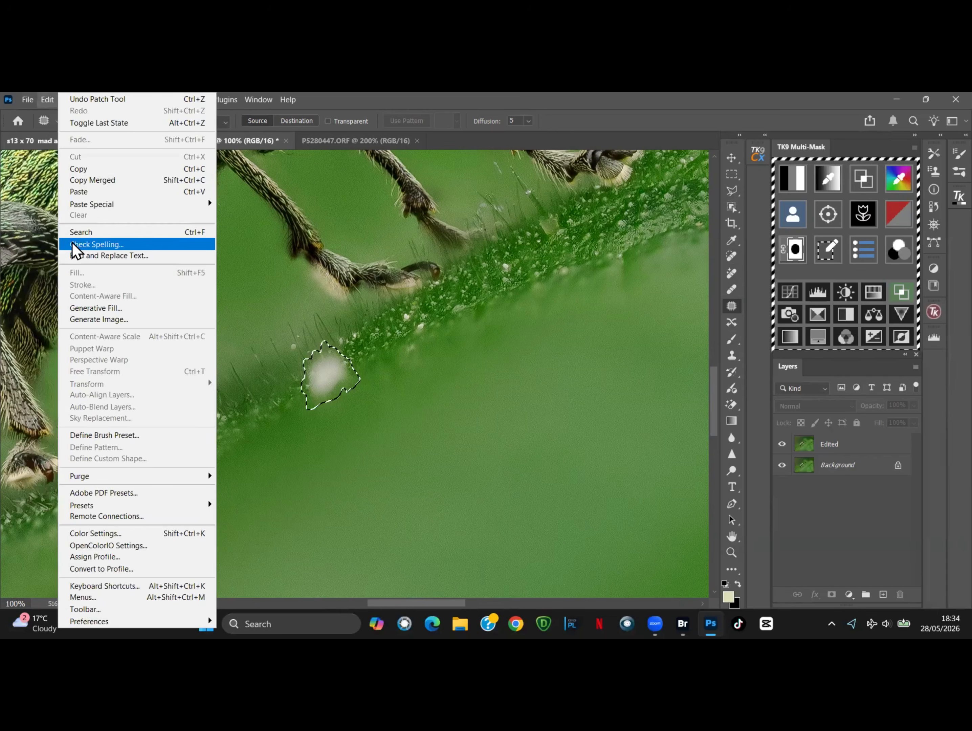
left_click(808, 448)
left_click(48, 100)
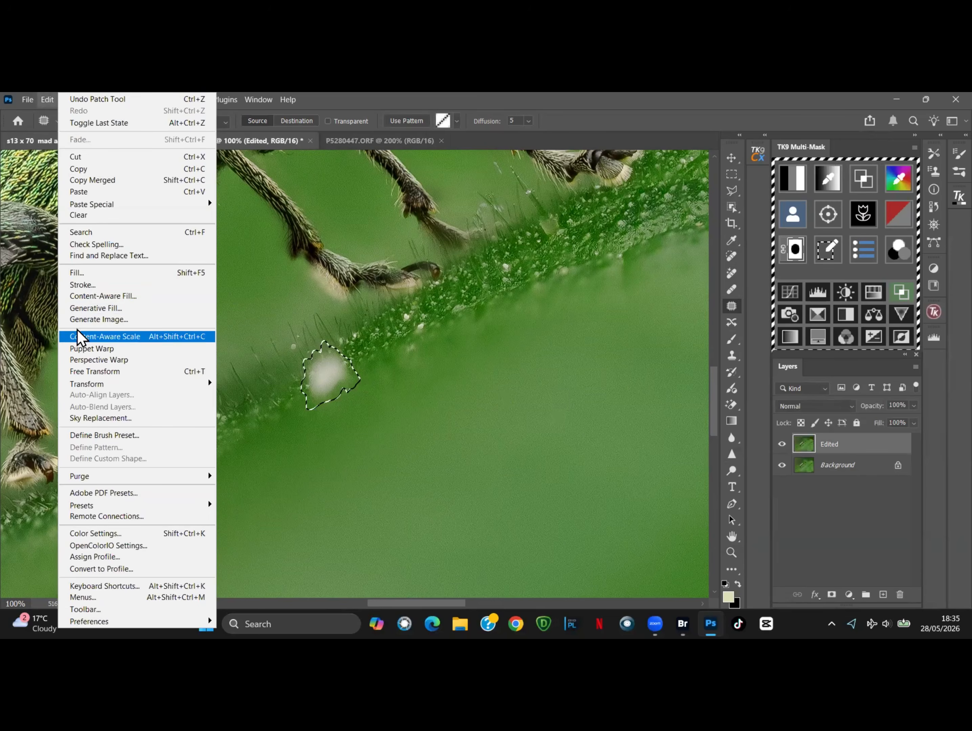
left_click(85, 274)
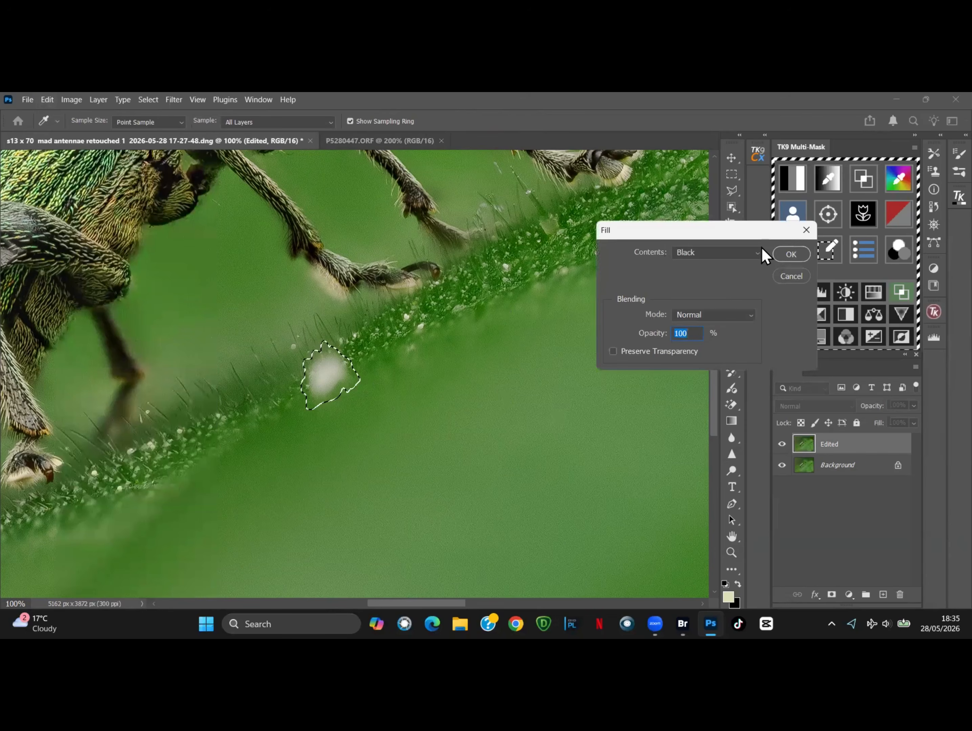
left_click(753, 255)
left_click(720, 313)
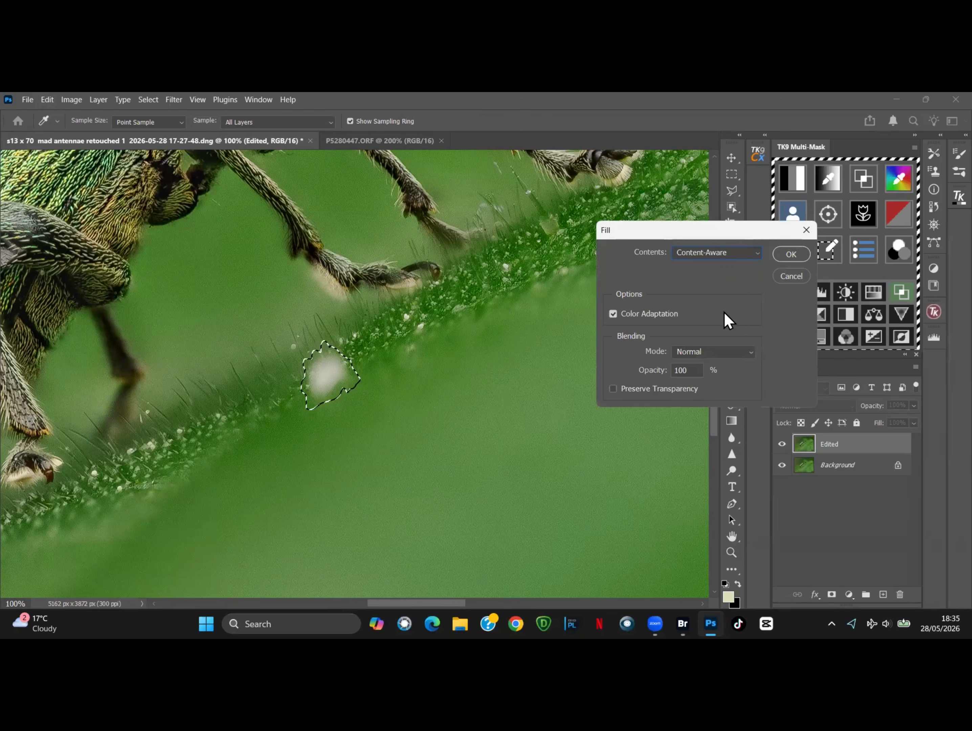
left_click(791, 254)
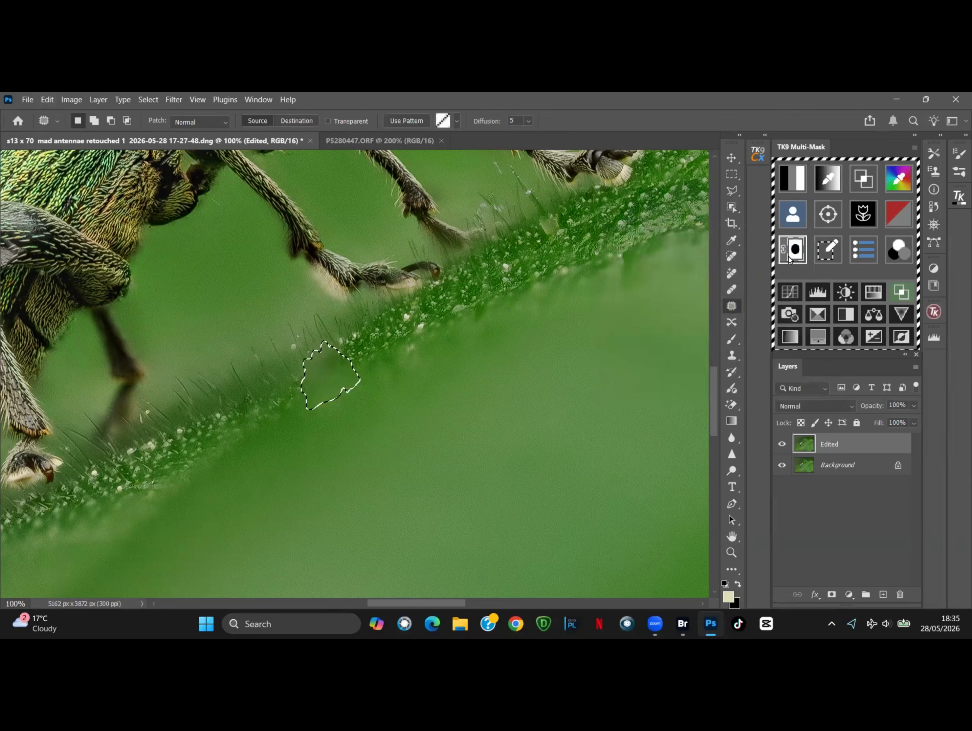
left_click(146, 99)
left_click(160, 129)
left_click(782, 445)
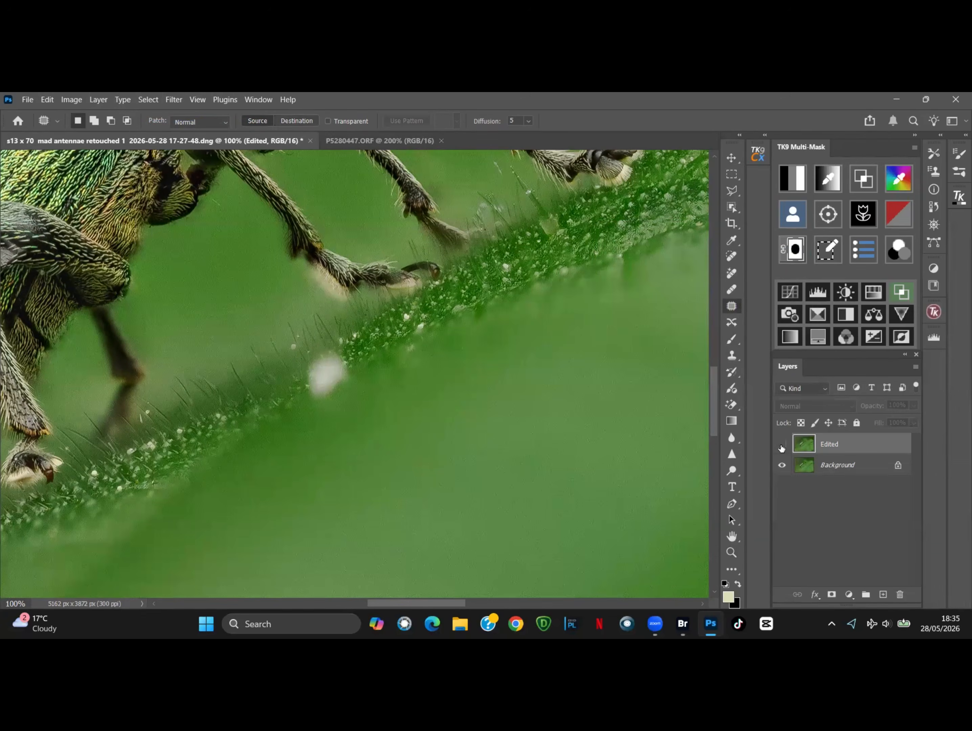
left_click(782, 444)
Set the Spot Healing Brush to 11 px and heal distracting specks along the leaf edge near the beetle's feet.
left_click(732, 257)
left_click(91, 120)
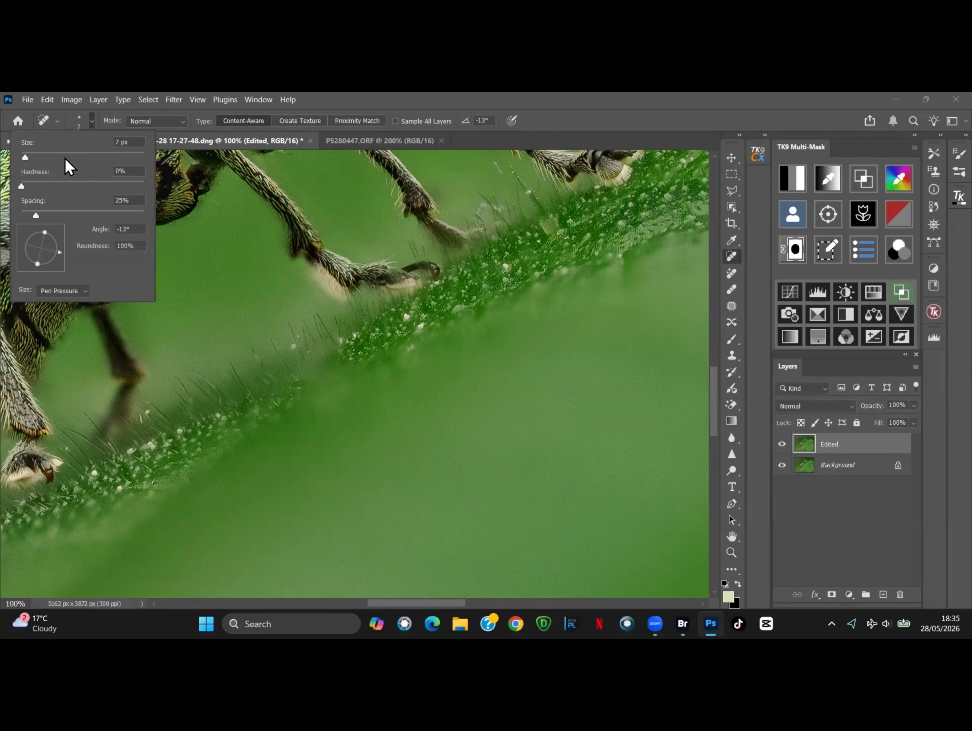
key("Return")
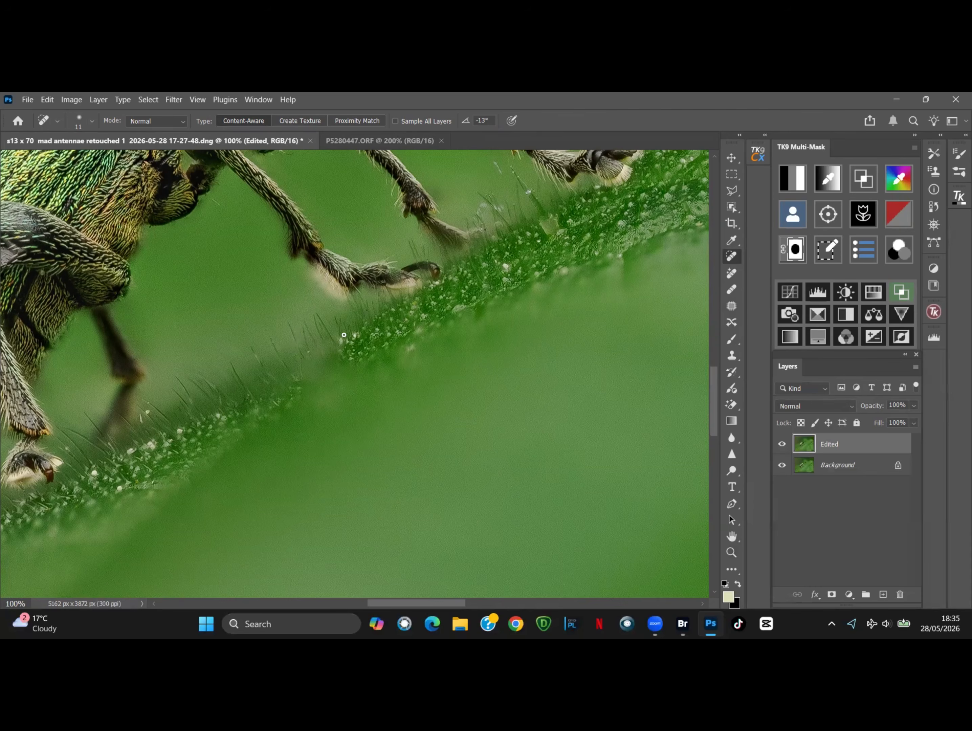
left_click(121, 489)
left_click_drag(493, 160, 504, 177)
left_click(46, 102)
left_click(57, 115)
Spot-heal the pale blemish on the leaf crest ahead of the beetle's front foot.
left_click_drag(446, 603, 484, 604)
left_click_drag(716, 376, 715, 347)
left_click(519, 282)
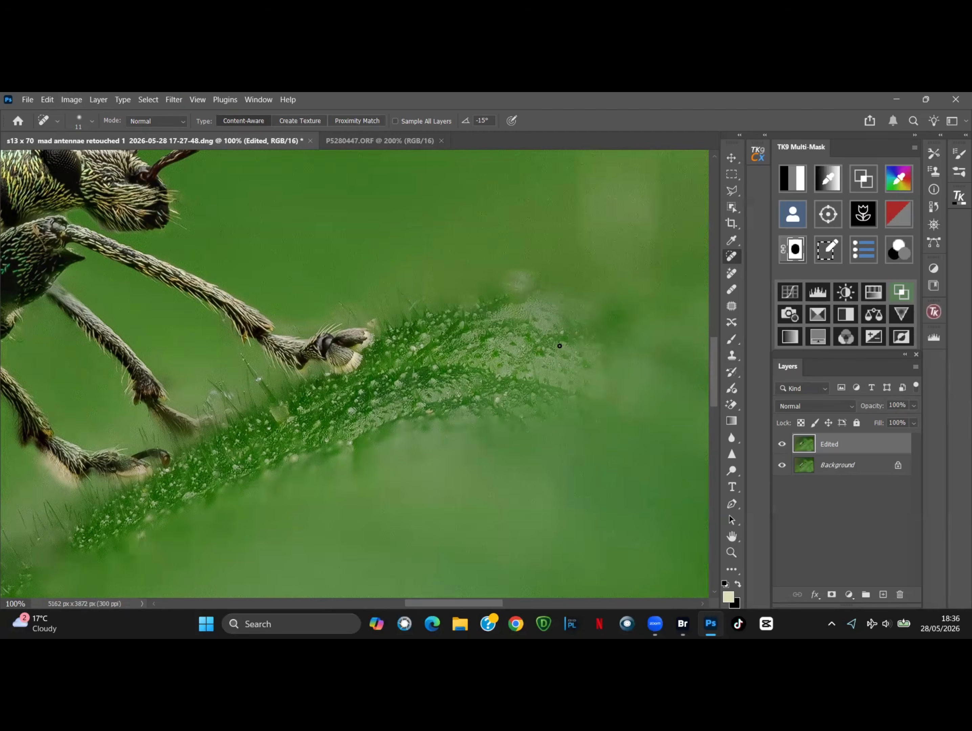
Spot-heal the bright specks on the leaf strip beneath the beetle's rear legs and behind its abdomen.
left_click_drag(469, 604, 411, 603)
left_click_drag(716, 382, 715, 427)
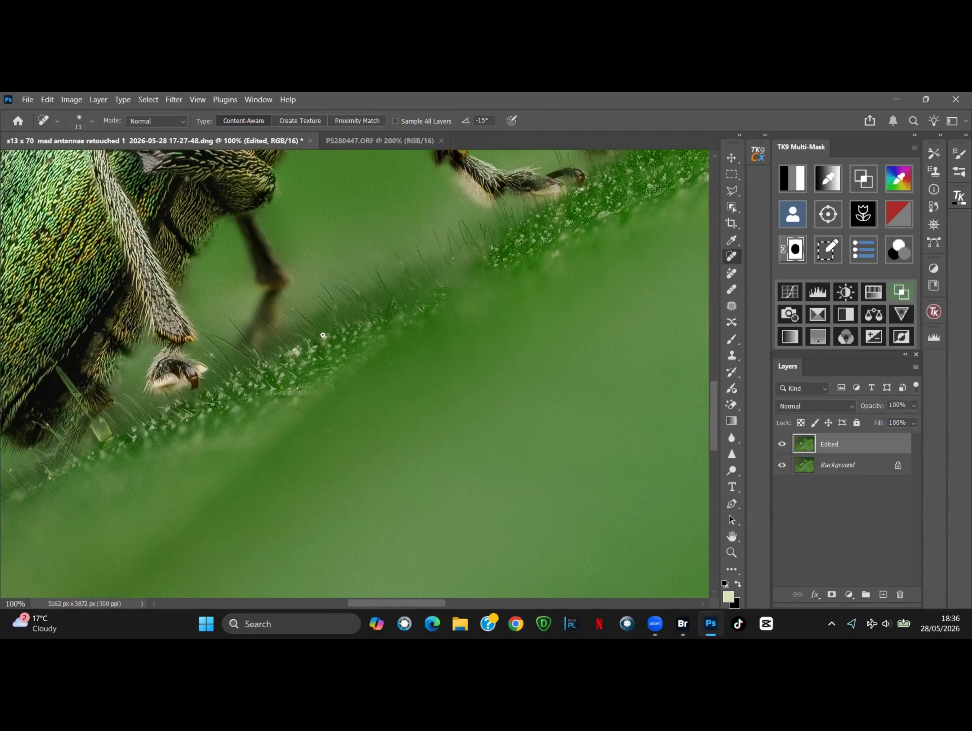
left_click_drag(293, 349, 298, 354)
left_click_drag(397, 603, 359, 603)
left_click_drag(715, 416, 715, 443)
mouse_move(251, 320)
left_mouse_down()
mouse_move(259, 309)
mouse_move(320, 307)
left_mouse_up()
scroll(705, 369, "up", 10)
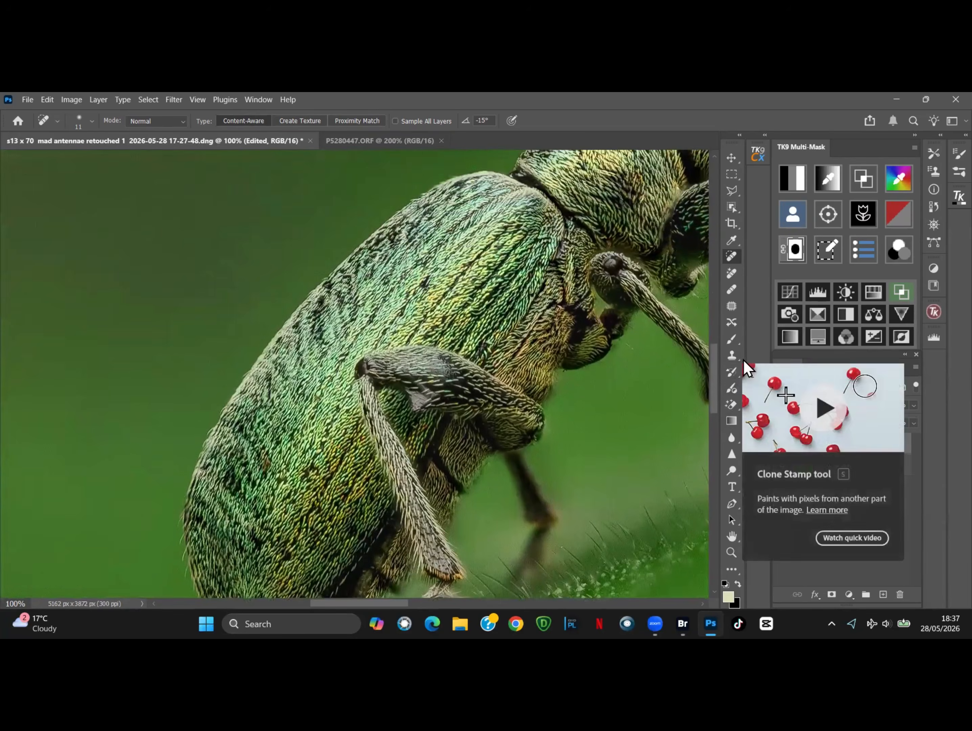
Spot-heal blemishes in the green background around the beetle's middle leg and beneath its underside.
left_click_drag(376, 603, 430, 603)
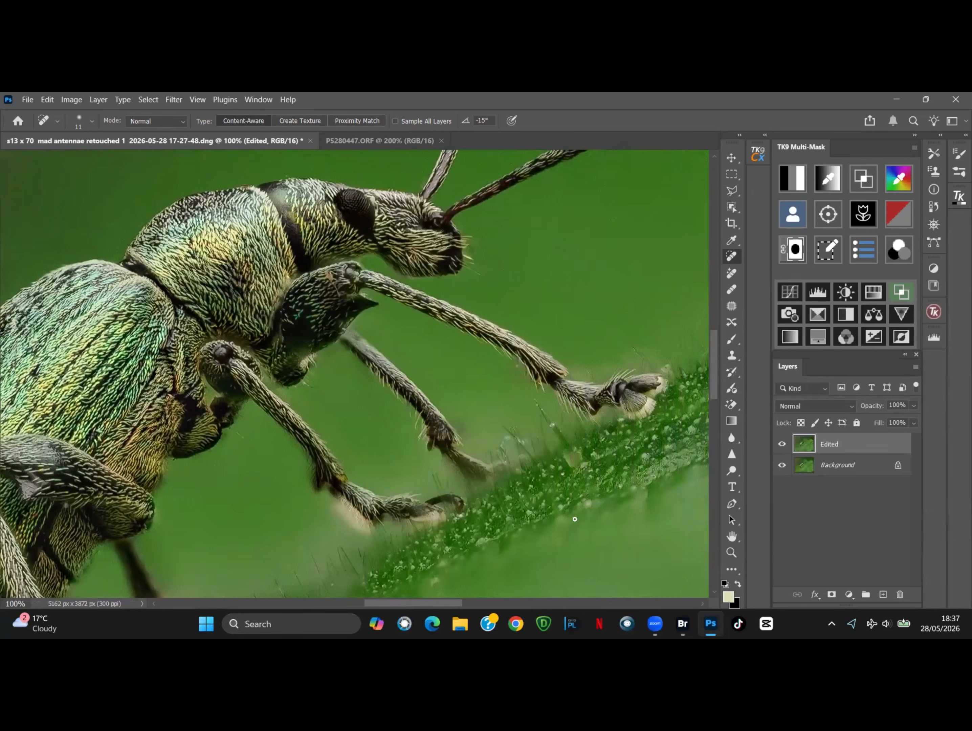
left_click(656, 624)
scroll(717, 390, "down", 4)
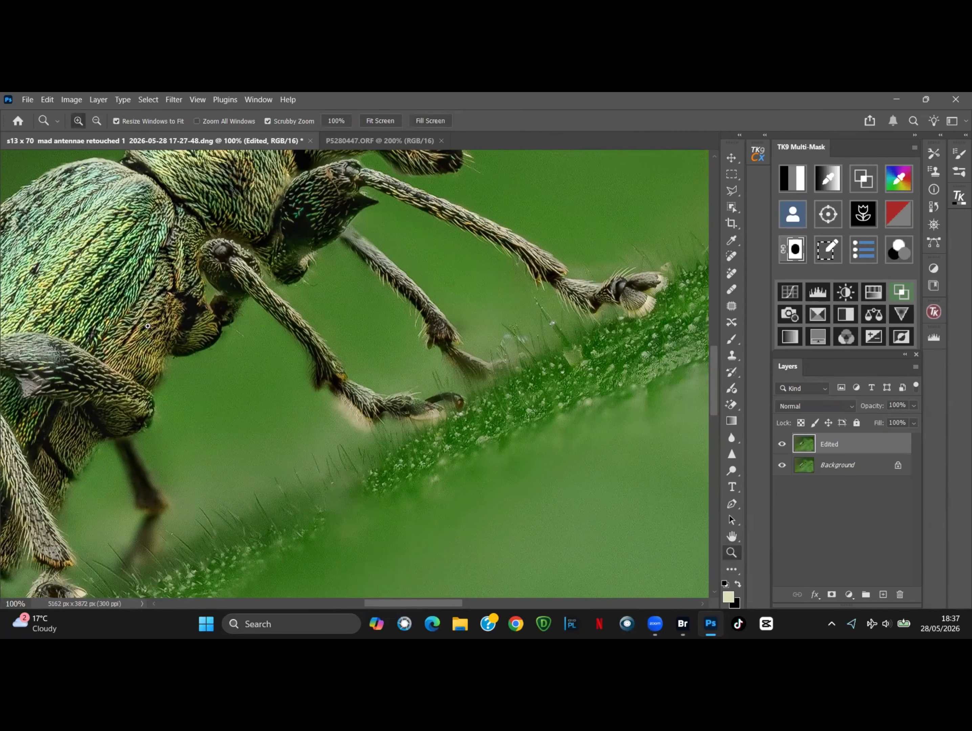
left_click(208, 304, "ctrl")
mouse_move(243, 347)
left_mouse_down()
mouse_move(247, 369)
mouse_move(258, 352)
left_mouse_up()
left_click_drag(213, 381, 234, 378)
mouse_move(349, 229)
left_mouse_down()
mouse_move(380, 289)
mouse_move(352, 257)
left_mouse_up()
mouse_move(460, 176)
left_mouse_down()
mouse_move(475, 180)
mouse_move(446, 174)
mouse_move(475, 176)
left_mouse_up()
left_click_drag(461, 169, 443, 180)
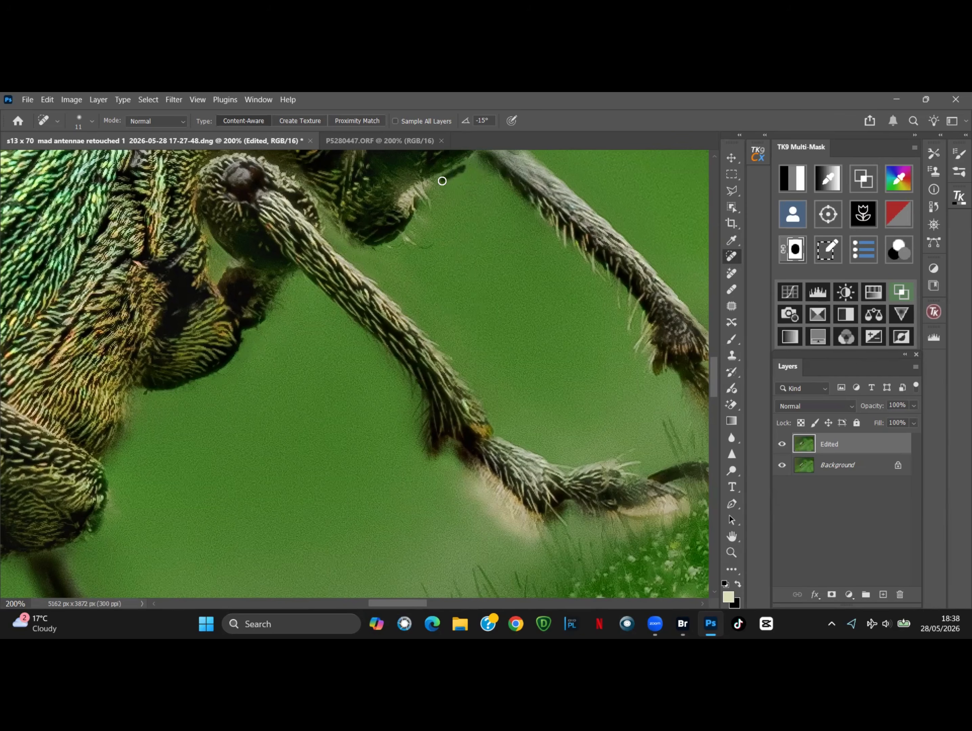
Outline a clean background area beside the middle leg with the Polygonal Lasso, copy it and paste it onto a new layer.
left_click(737, 192)
left_click(242, 432)
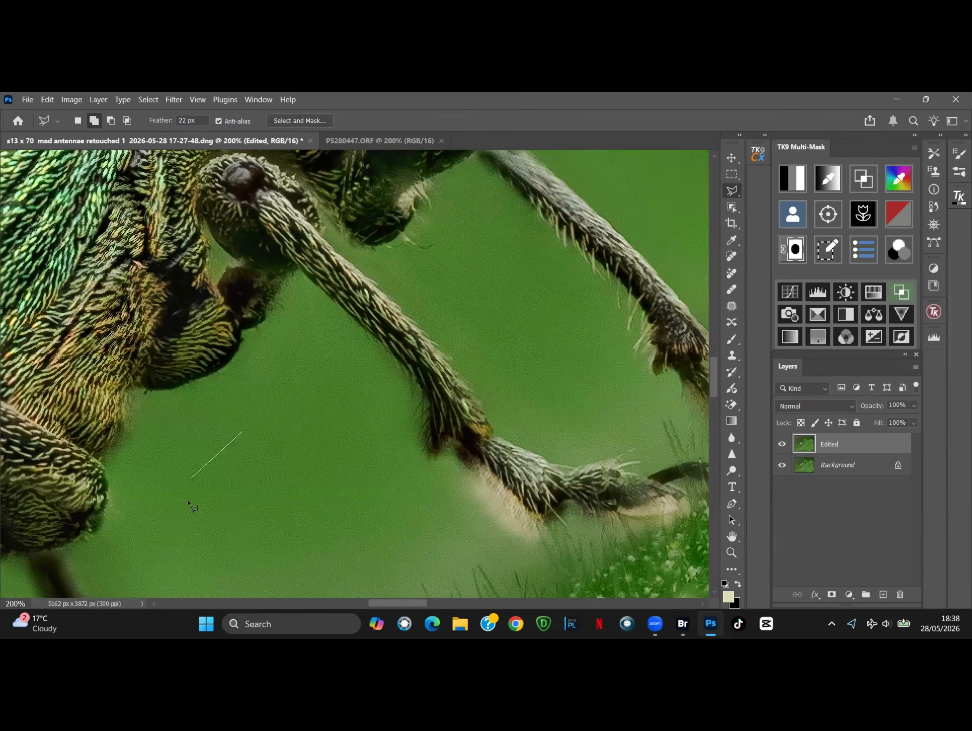
left_click(190, 538)
left_click(326, 504)
left_click(243, 432)
left_click(46, 101)
left_click(79, 169)
left_click(46, 100)
left_click(81, 191)
Move the background patch between the middle and front legs, then duplicate its layer and merge both copies.
left_click(731, 158)
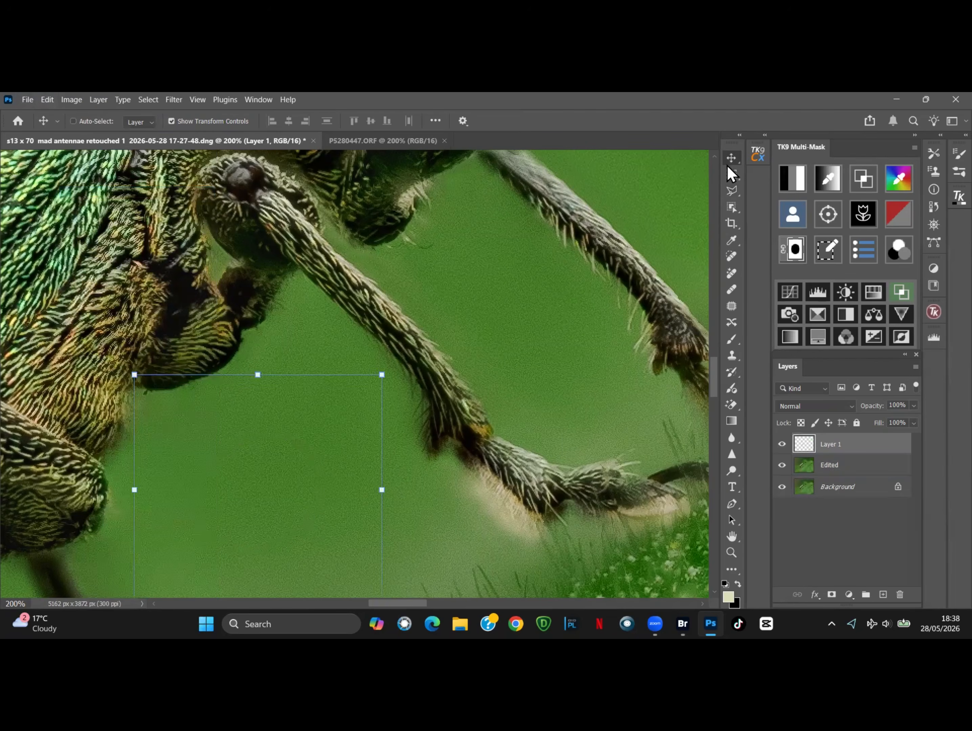
left_click_drag(243, 495, 492, 230)
left_click(93, 102)
left_click(126, 147)
left_click(386, 249)
left_click(832, 465, "ctrl")
key("ctrl+r")
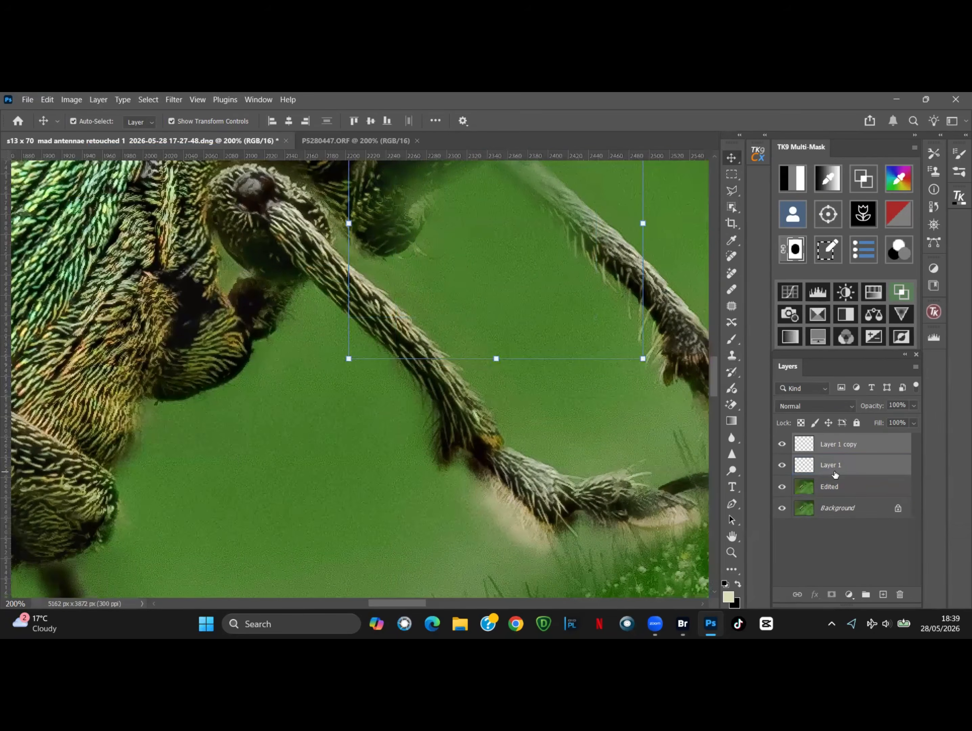
key("ctrl+e")
Add a layer mask to the merged patch layer and select the beetle as subject from the Edited layer.
left_click(832, 595)
left_click(832, 466)
left_click_drag(714, 364, 714, 354)
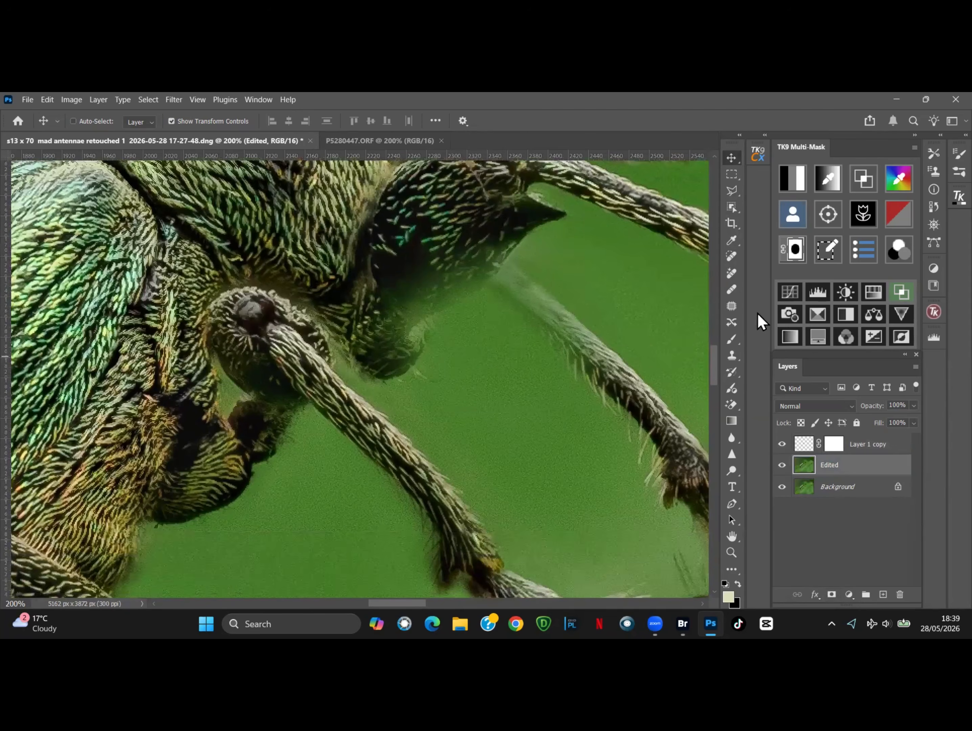
key("w")
left_click(493, 120)
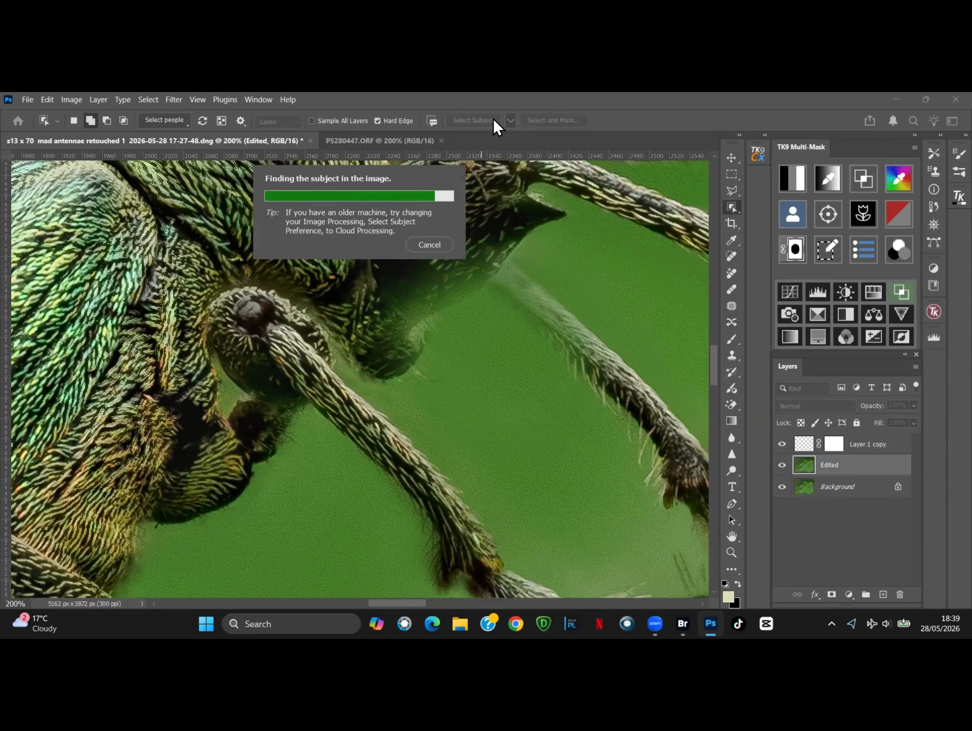
Fill the beetle selection with black on the Layer 1 copy mask and deselect it.
left_click(840, 449)
left_click(47, 99)
left_click(71, 274)
left_click(701, 252)
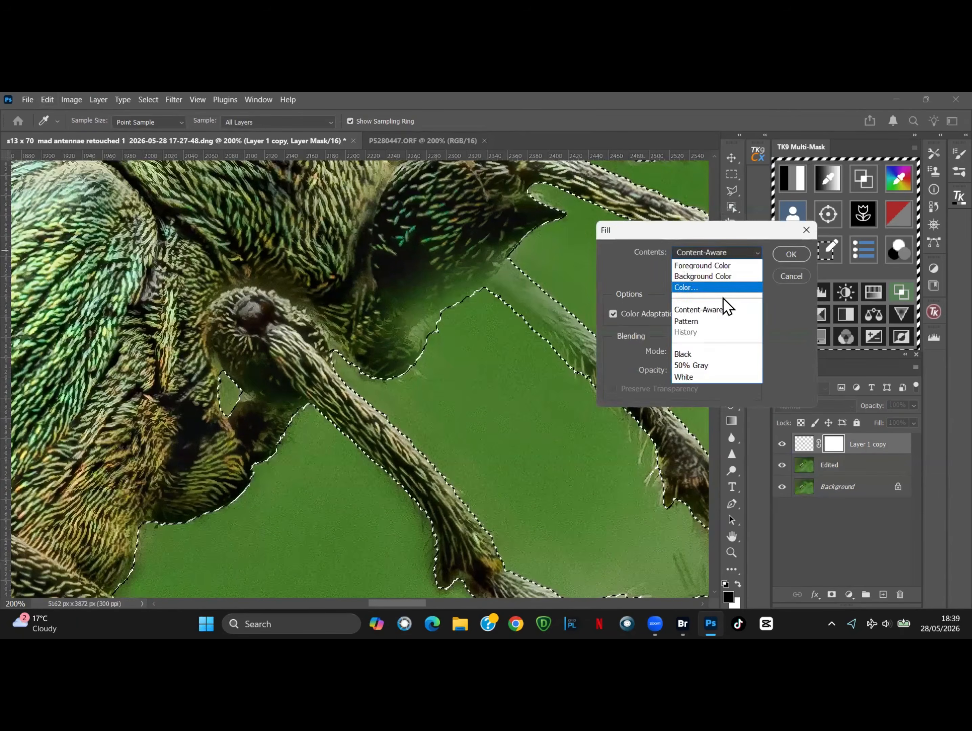
left_click(689, 354)
left_click(784, 252)
left_click(148, 99)
left_click(155, 125)
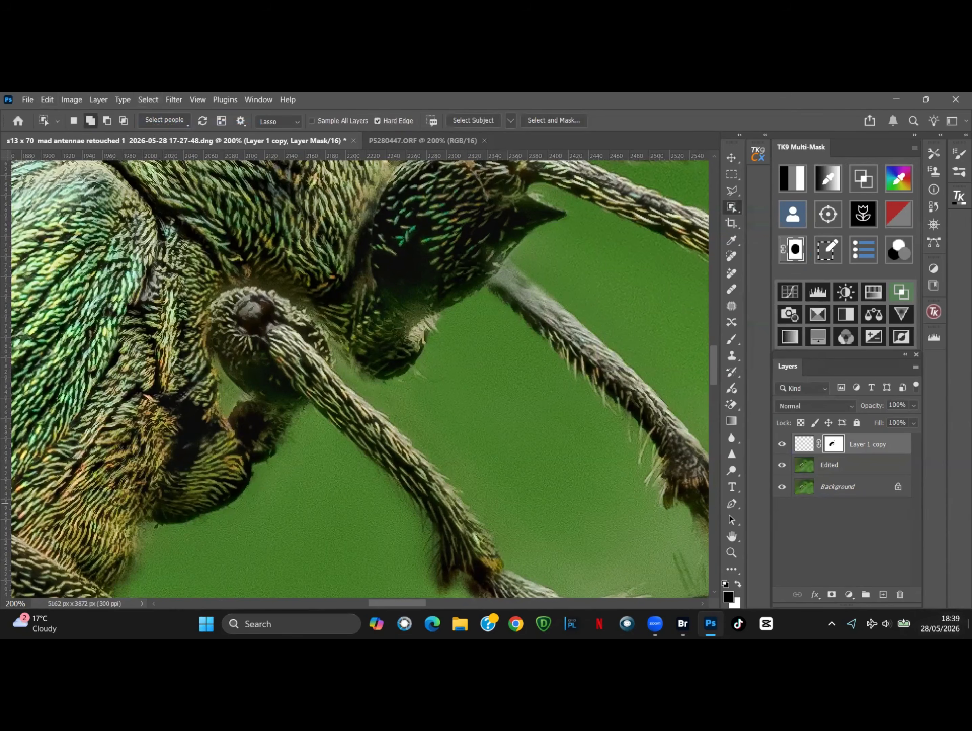
Compare the Layer 1 copy patch hidden and shown, and lower its opacity to 47%.
left_click(783, 444)
left_click(782, 444)
left_click(914, 406)
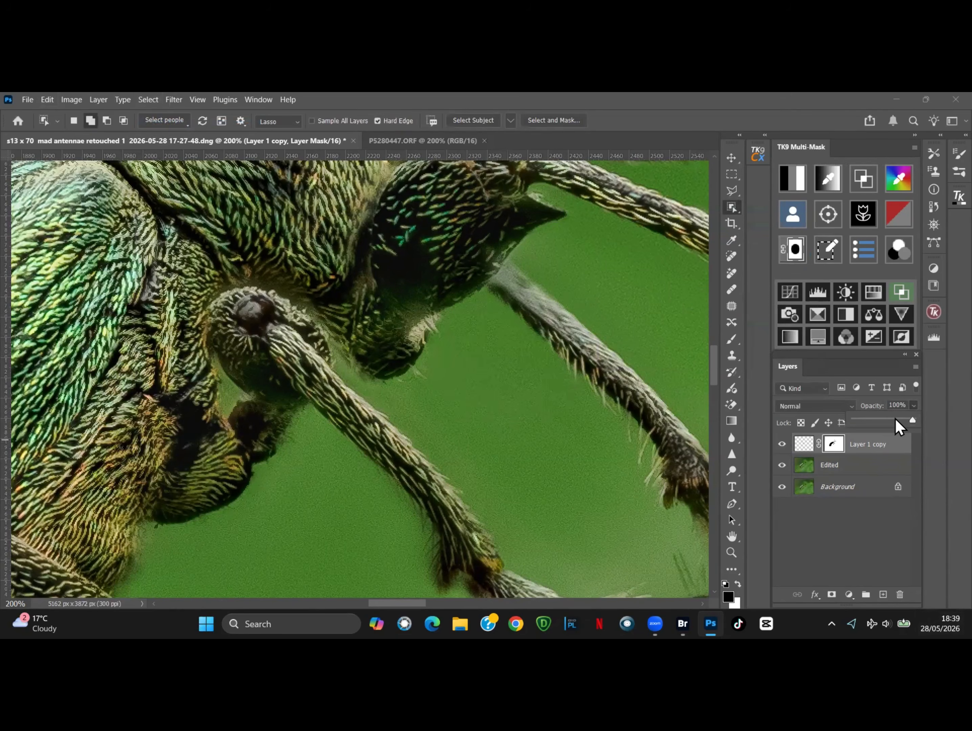
left_click_drag(898, 419, 885, 419)
Retouch the patch mask around the fine hairs with a 4 px brush at 24% opacity, and set the layer's opacity to 100%.
left_click(732, 552)
left_click(443, 330)
key("b")
left_click(92, 121)
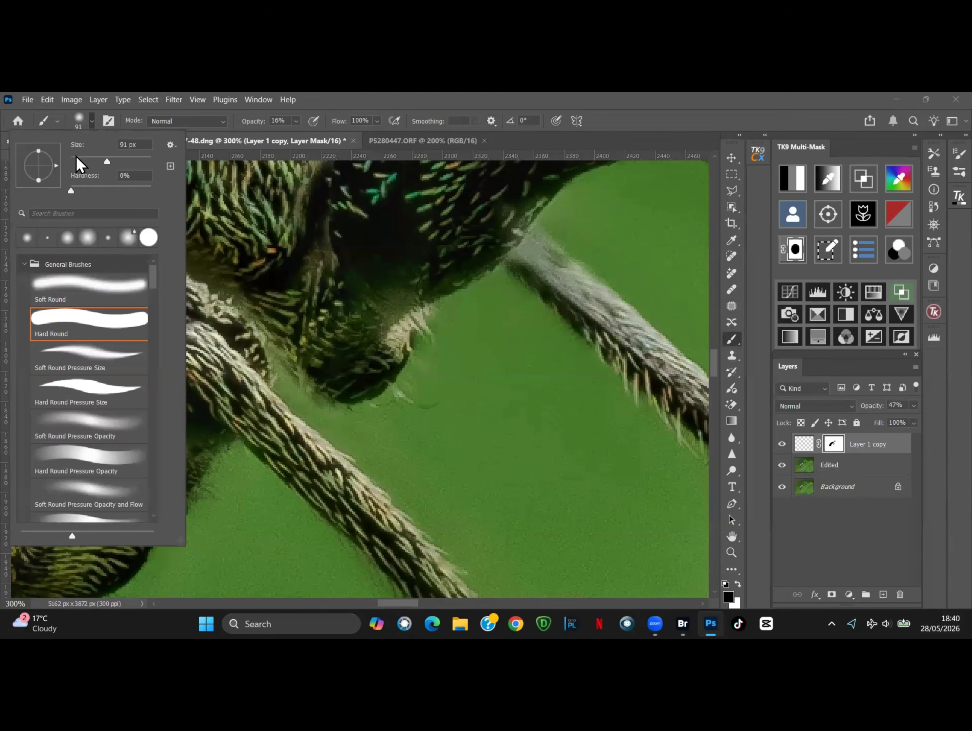
left_click(296, 121)
left_click_drag(298, 135, 303, 134)
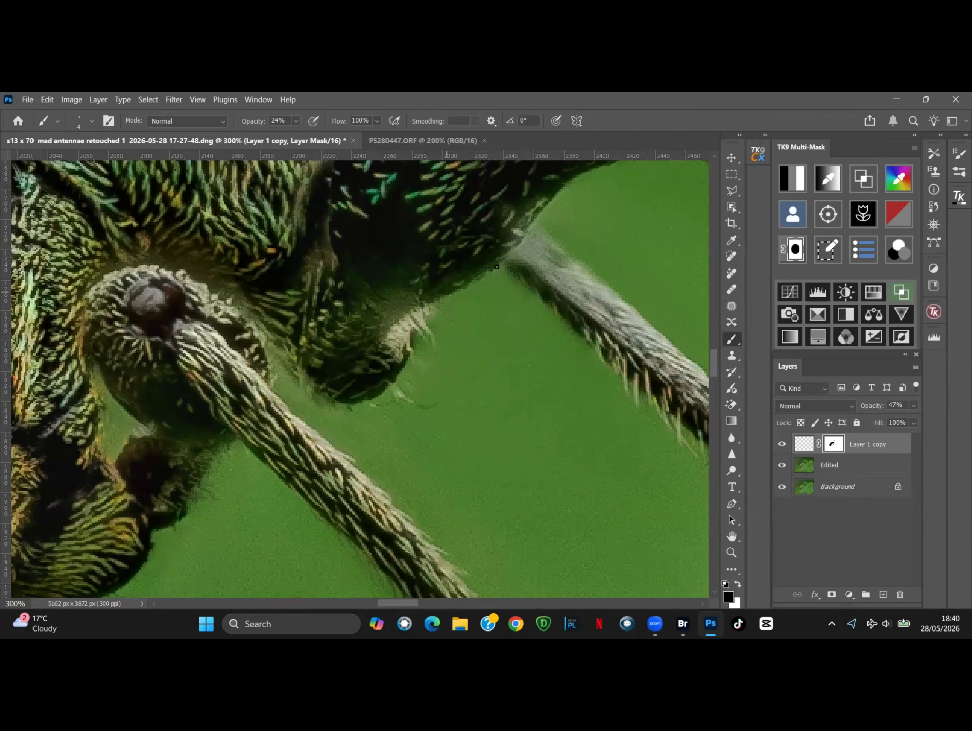
left_click(914, 406)
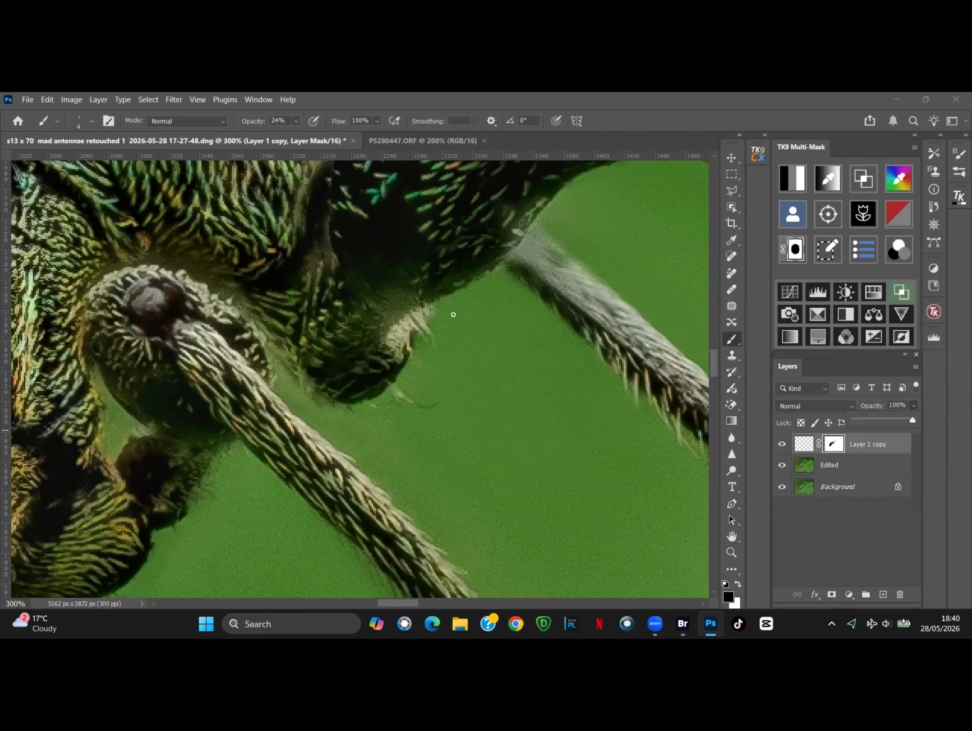
left_click(429, 330)
Paste the copied background patch onto another new layer and move it over the gap above the middle leg.
scroll(599, 223, "down", 3)
left_click(47, 100)
left_click(71, 191)
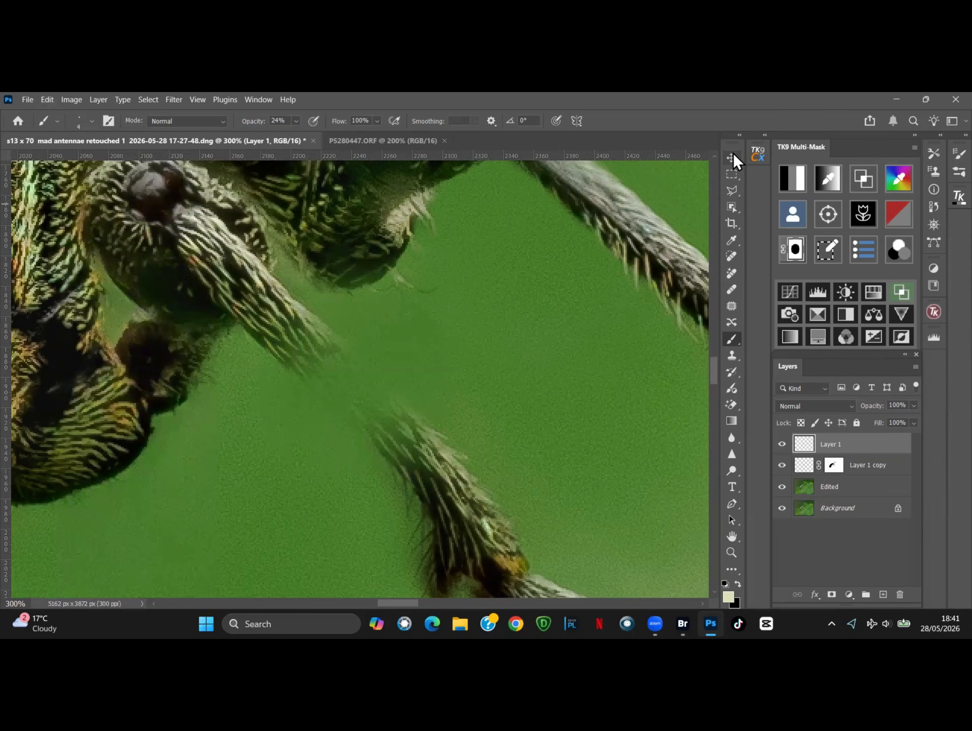
left_click(732, 158)
left_click_drag(389, 368, 303, 272)
Duplicate Layer 1 copy, transfer the duplicate's beetle mask to Layer 1, and delete the leftover duplicate.
left_click(842, 467)
left_click(99, 100)
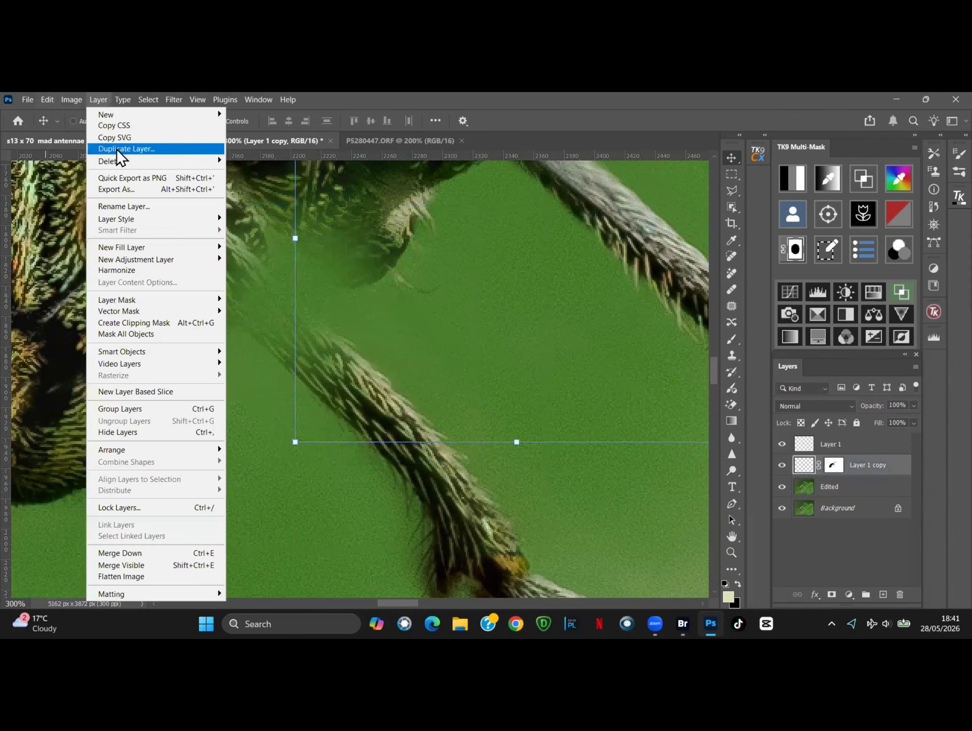
left_click(118, 150)
left_click(389, 229)
left_click_drag(835, 466, 835, 444)
left_click(783, 465)
left_click_drag(899, 470, 900, 594)
Touch up Layer 1's mask near the middle leg with a black 4 px brush at 70% opacity.
left_click(733, 174)
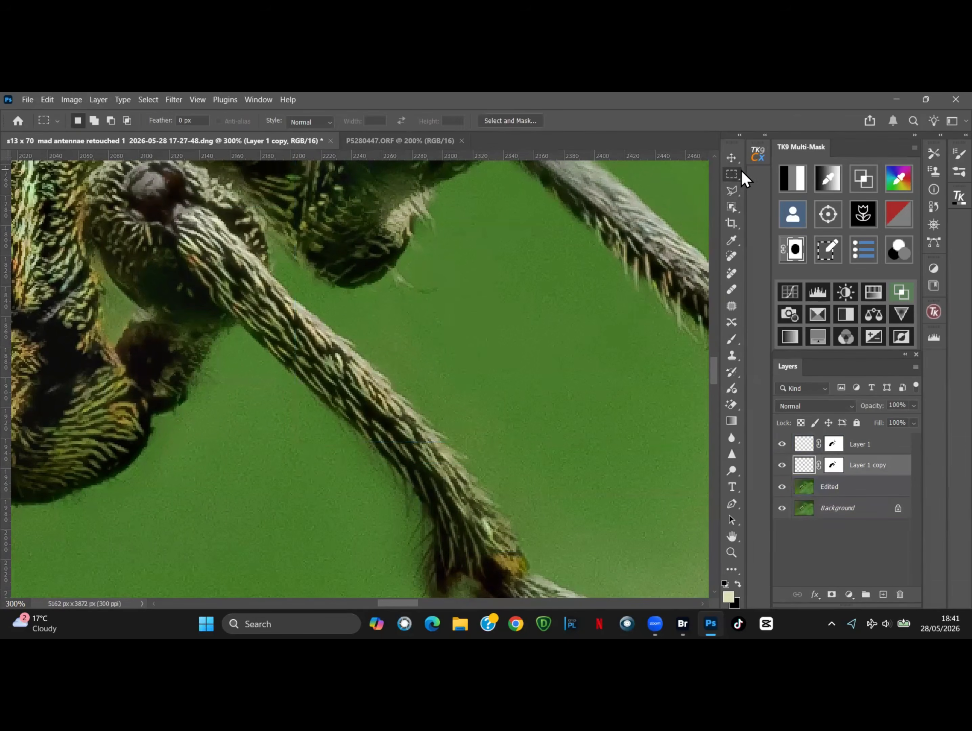
key("d")
left_click(835, 444)
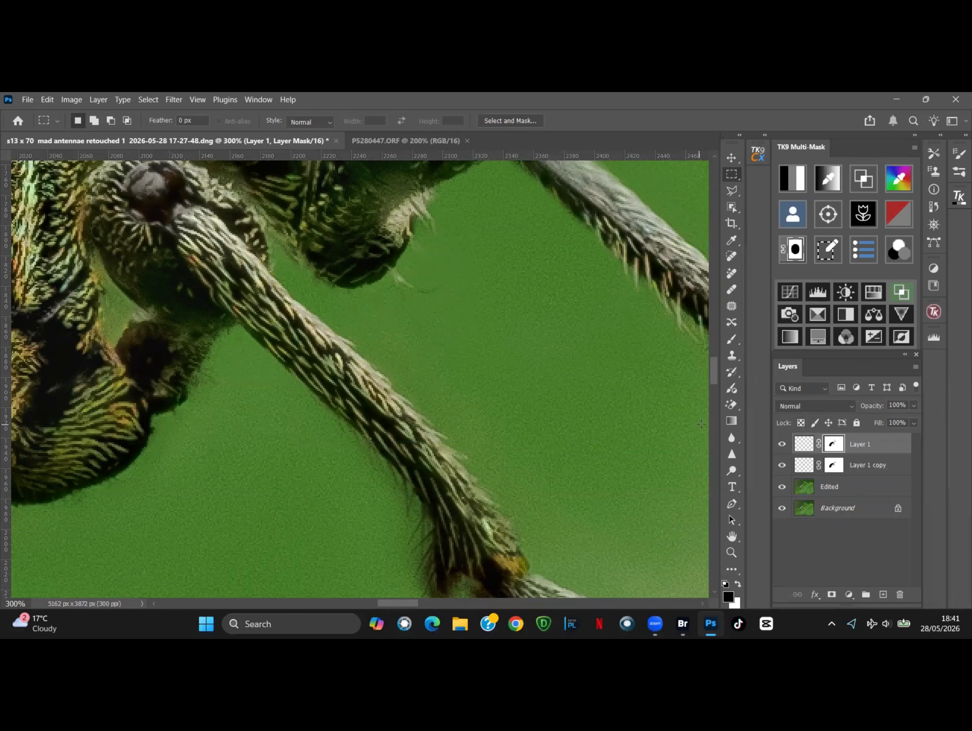
key("b")
left_click(296, 121)
left_click(303, 246)
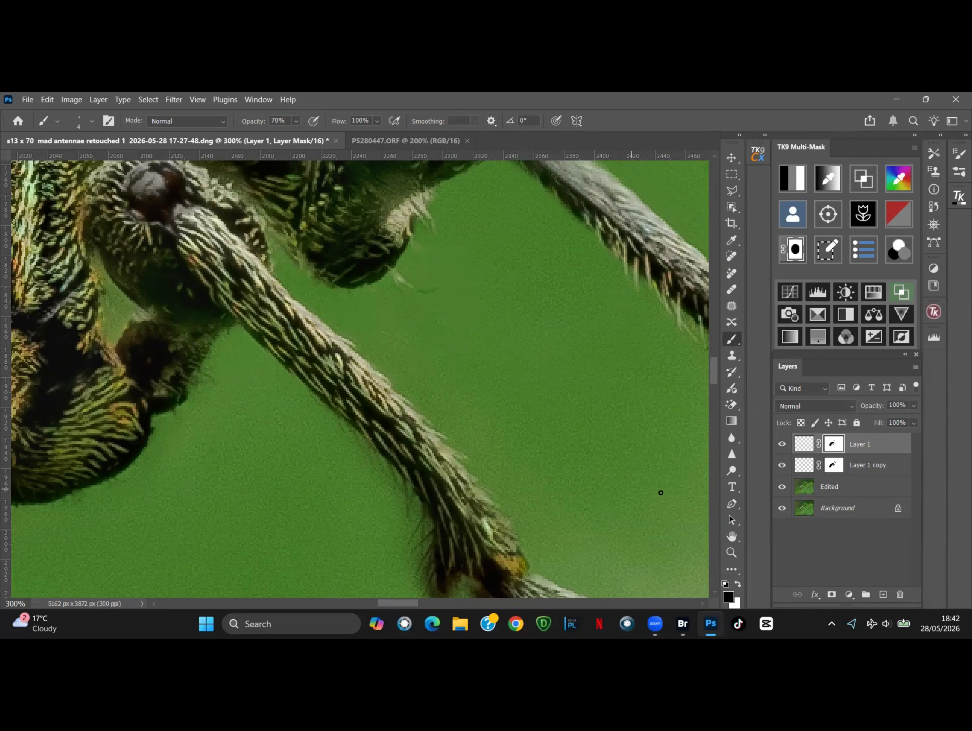
Compare the Layer 1 and Layer 1 copy patches hidden and shown at 100% zoom.
key("z")
left_click(338, 121)
left_click(782, 444)
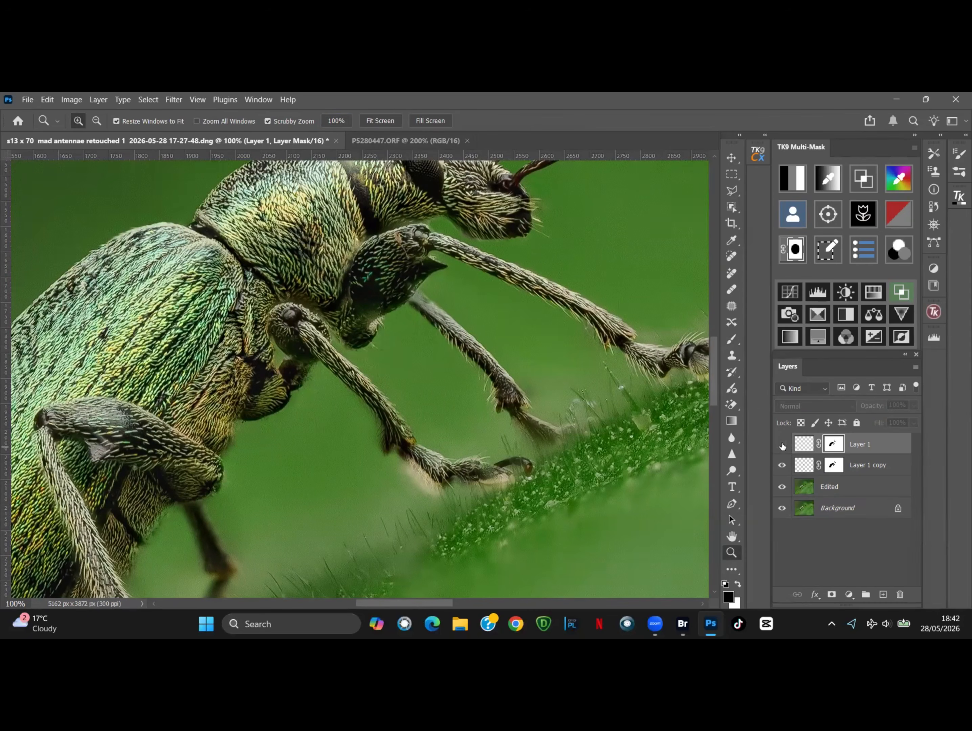
left_click(782, 444)
left_click(784, 465)
left_click(785, 465)
left_click(787, 464)
Paste the background patch as Layer 2 and move it beneath the beetle's underside, behind the middle leg.
left_click(271, 430)
left_click(48, 100)
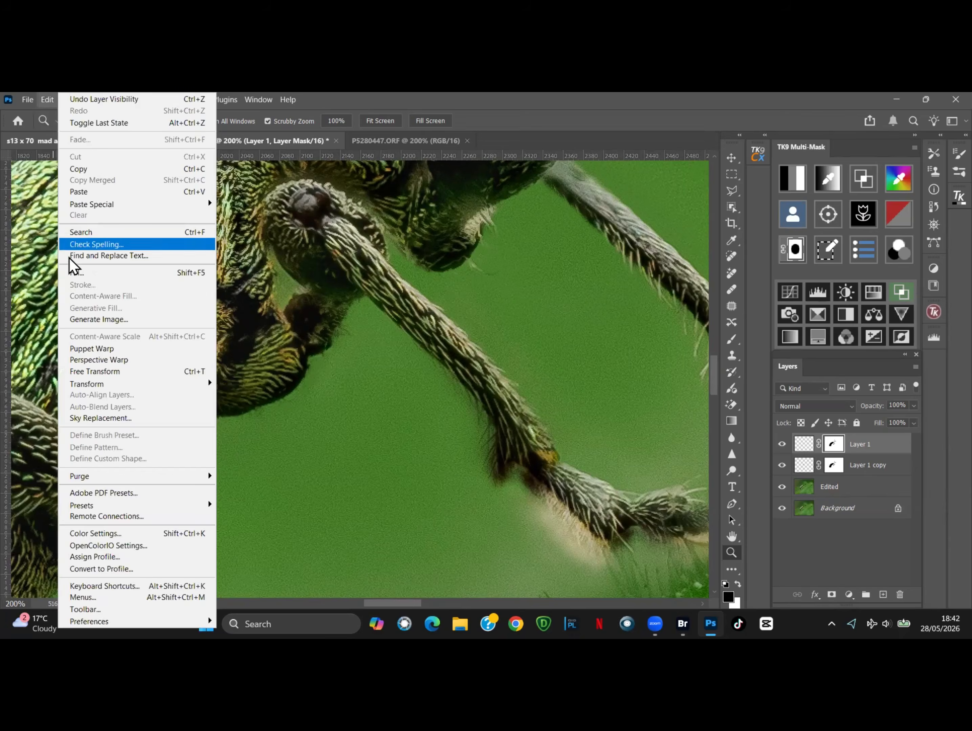
left_click(77, 191)
key("v")
left_click_drag(362, 377, 278, 420)
Duplicate Layer 1 for its beetle mask, transfer that mask to Layer 2, and delete the leftover duplicate.
left_click(860, 465)
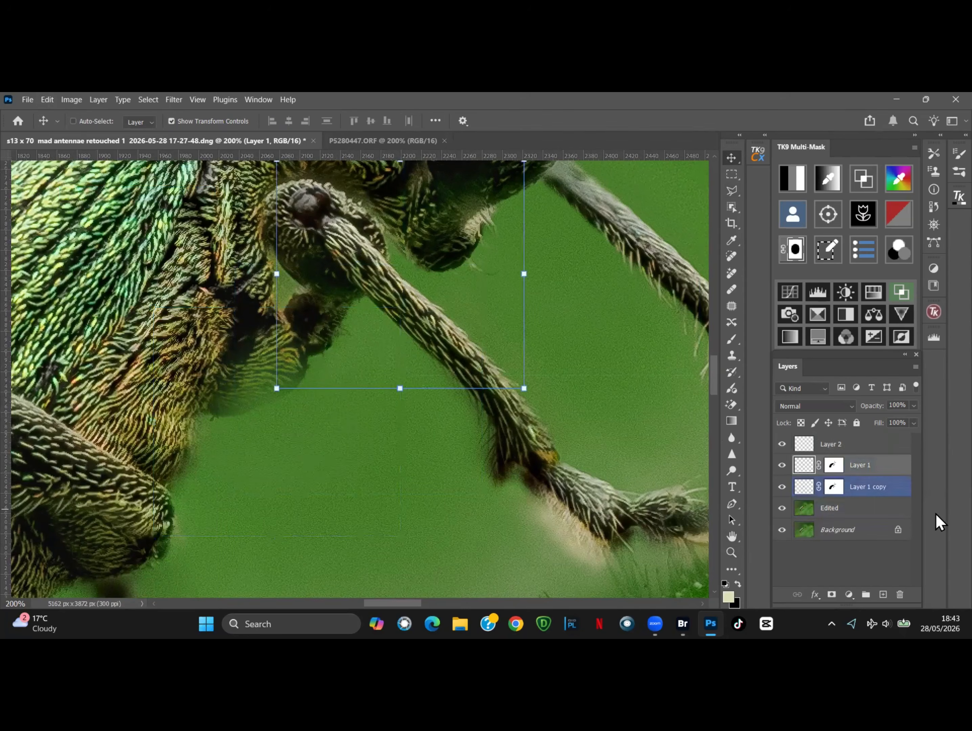
left_click(99, 100)
left_click(118, 133)
left_click(392, 247)
left_click_drag(834, 465, 900, 594)
left_click(782, 466)
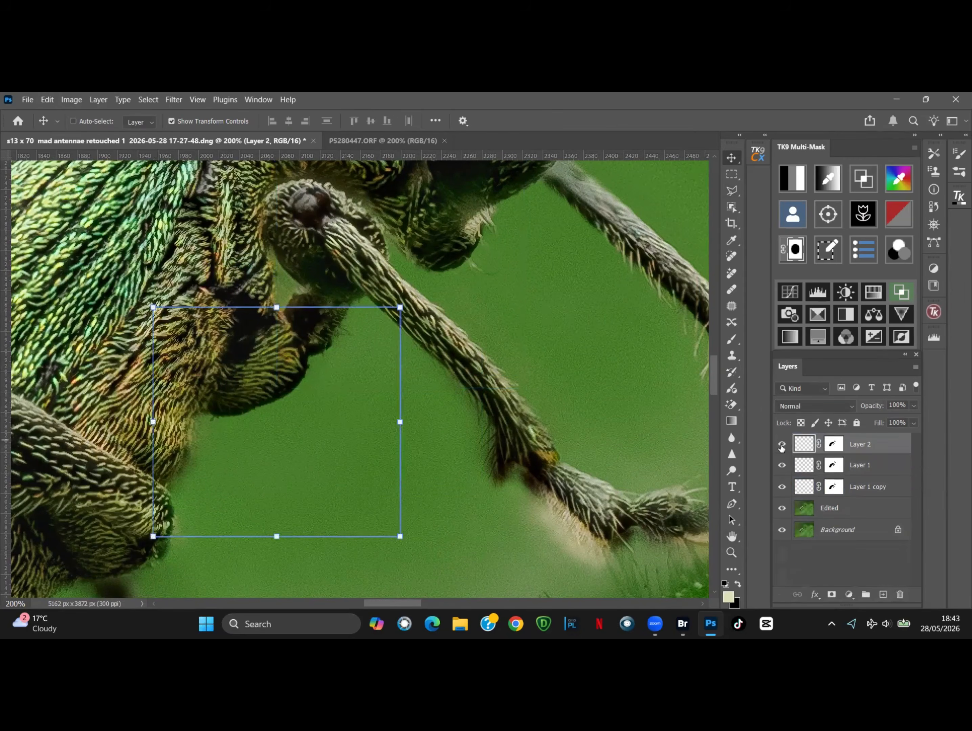
Merge the three masked patch layers with the Edited layer into one layer above the Background.
key("z")
left_click(310, 275, "alt")
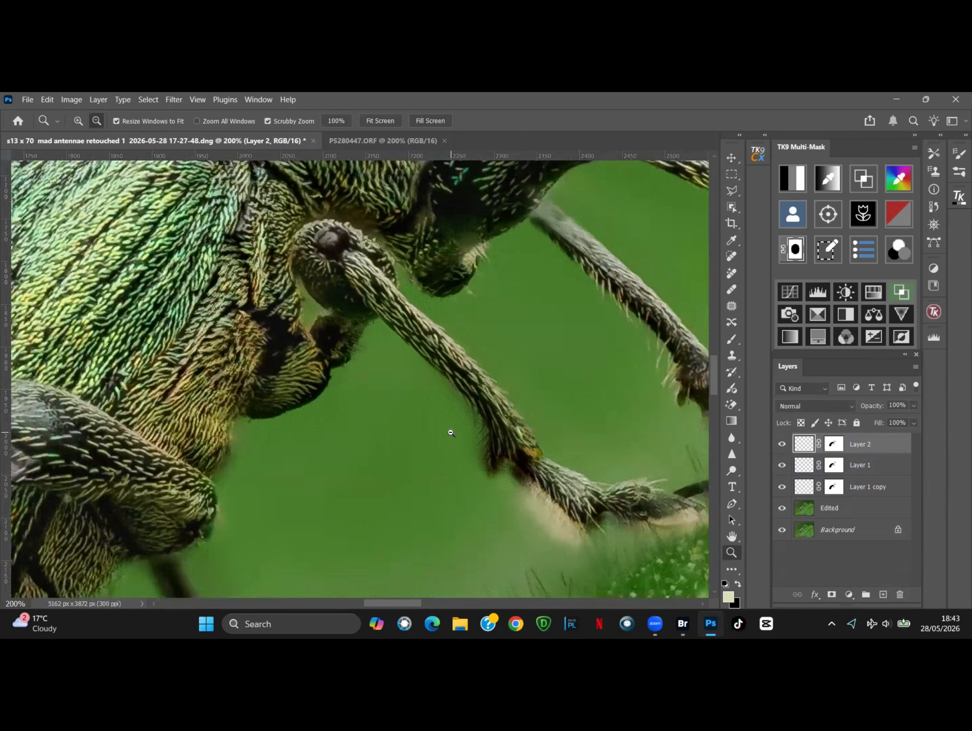
left_click(855, 510, "shift")
key("ctrl+e")
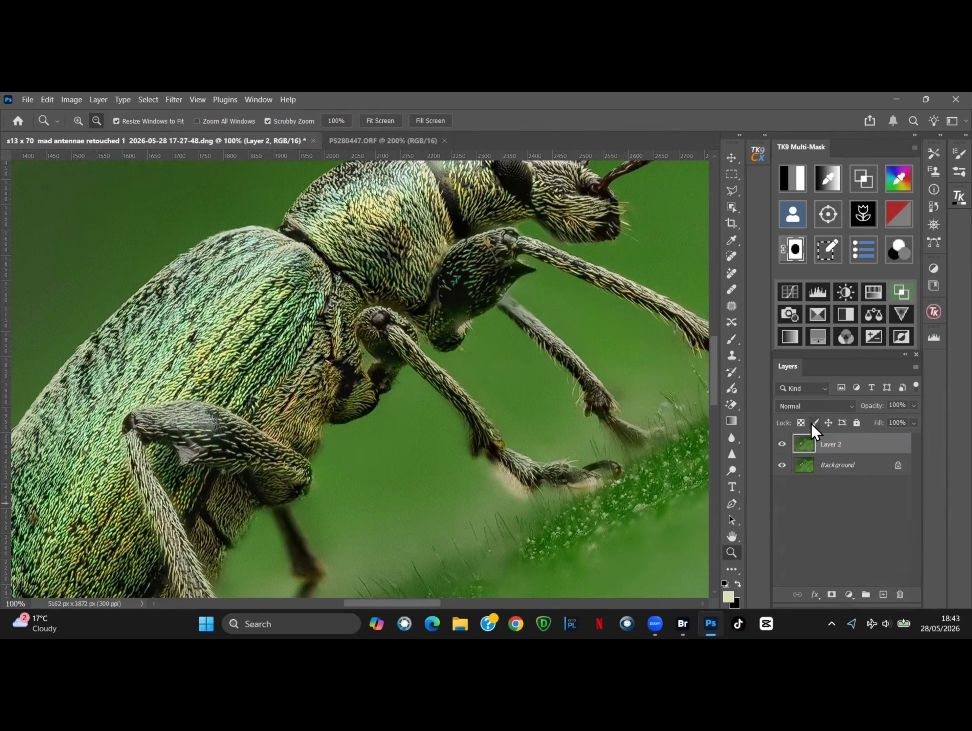
Compare the merged Layer 2 hidden and shown against the Background, and view the whole image fitted on screen.
left_click(590, 441)
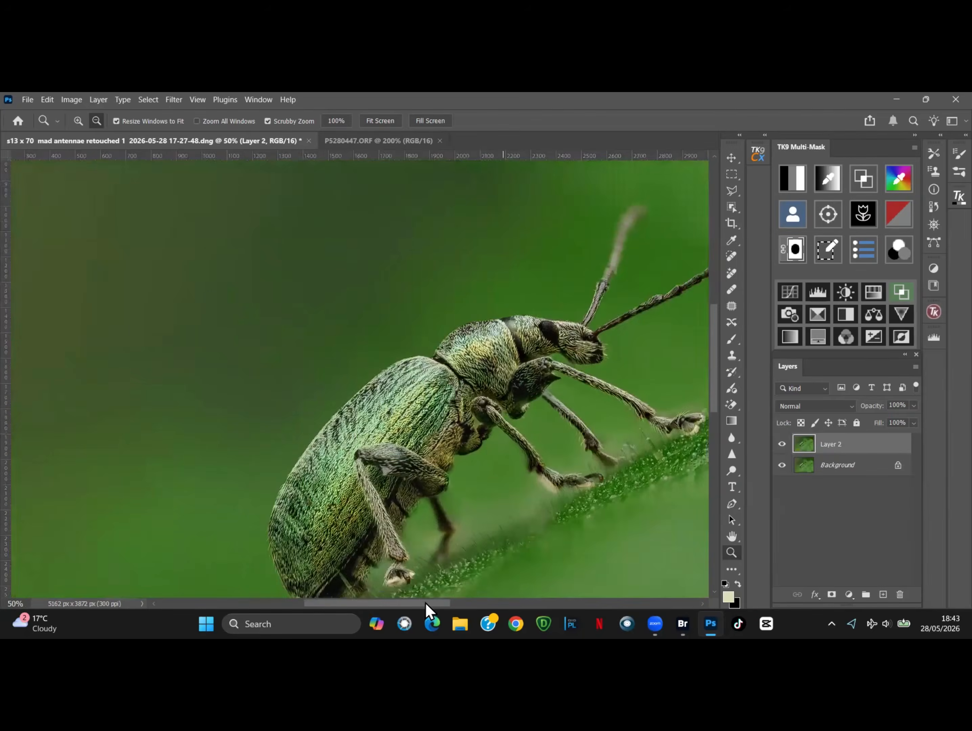
left_click(782, 444)
left_click(782, 444)
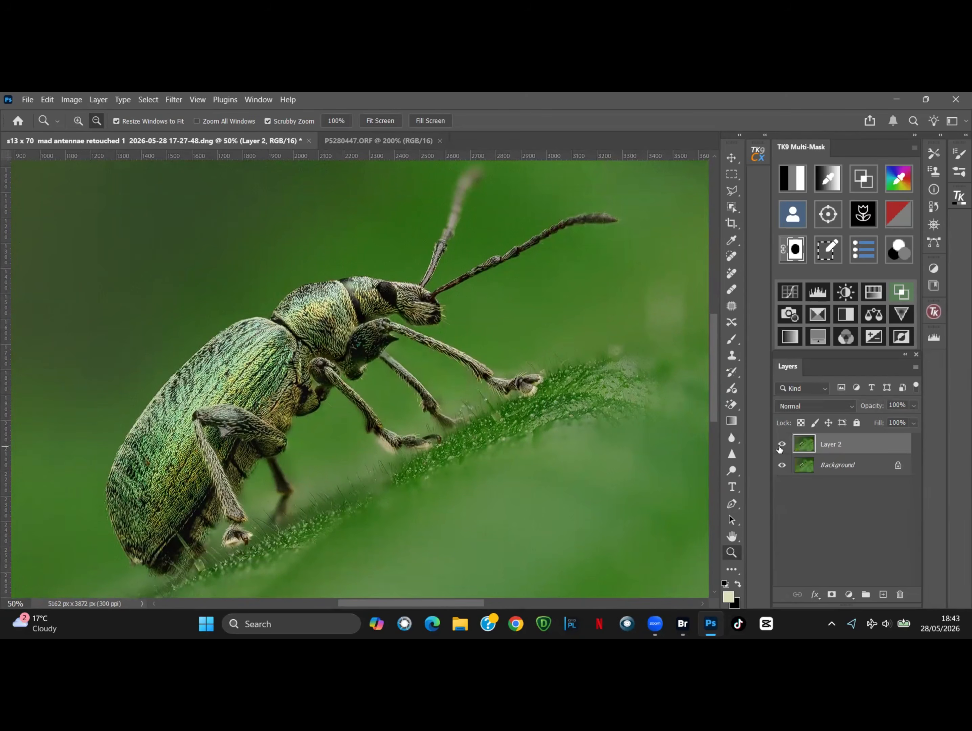
left_click(782, 444)
left_click(782, 444)
left_click(782, 444)
left_click(782, 444)
left_click(693, 350)
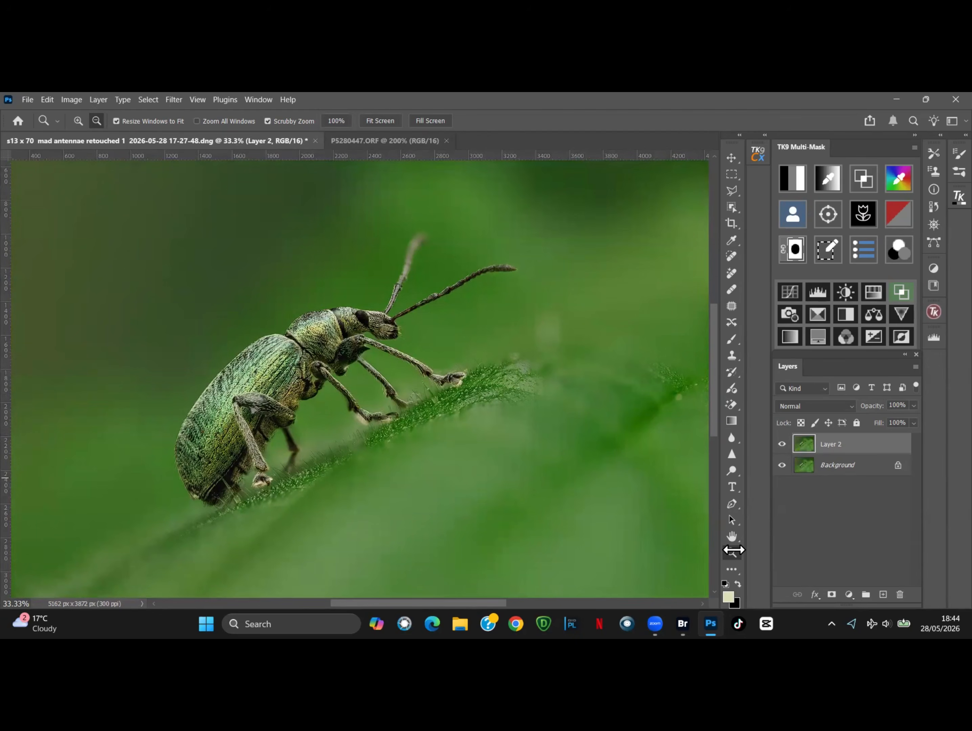
left_click(381, 121)
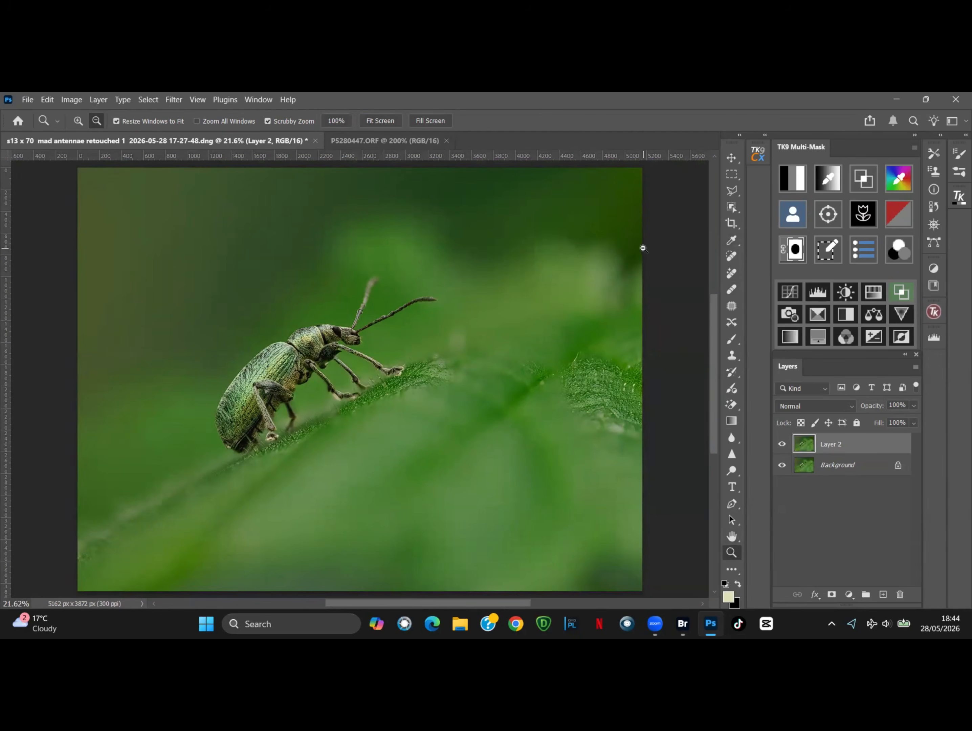
Outline the pale spot by the distant leaf crease with the Patch tool, fill it with Content-Aware contents, and spot-heal the residue.
left_click(77, 120)
left_click_drag(525, 354, 653, 444)
left_click(732, 304)
left_click_drag(612, 388, 630, 401)
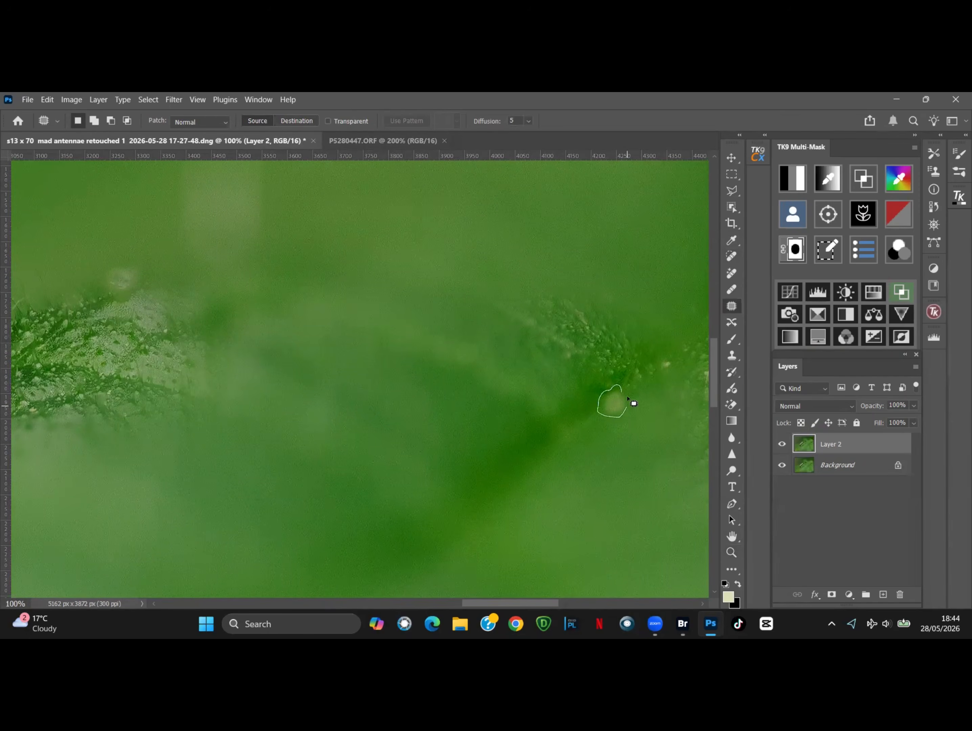
left_click(47, 99)
left_click(71, 272)
left_click(791, 254)
key("ctrl+d")
left_click(732, 256)
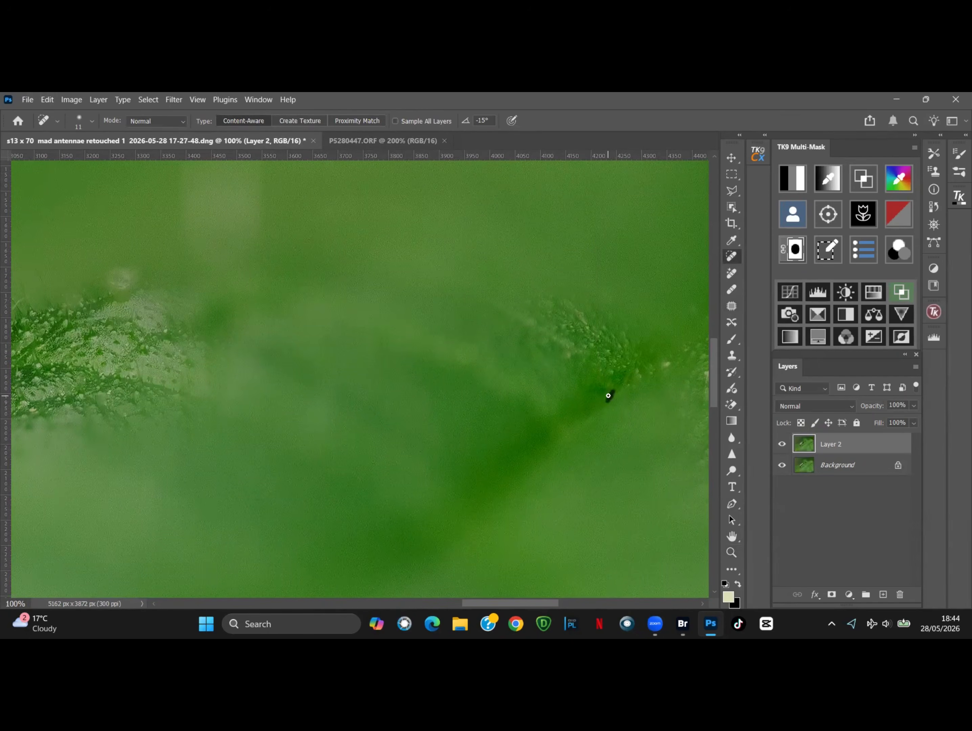
Outline the pale spot just above the textured leaf crest, fill it with Content-Aware contents and deselect it.
left_click(732, 306)
mouse_move(102, 279)
left_mouse_down()
mouse_move(142, 287)
mouse_move(102, 282)
left_mouse_up()
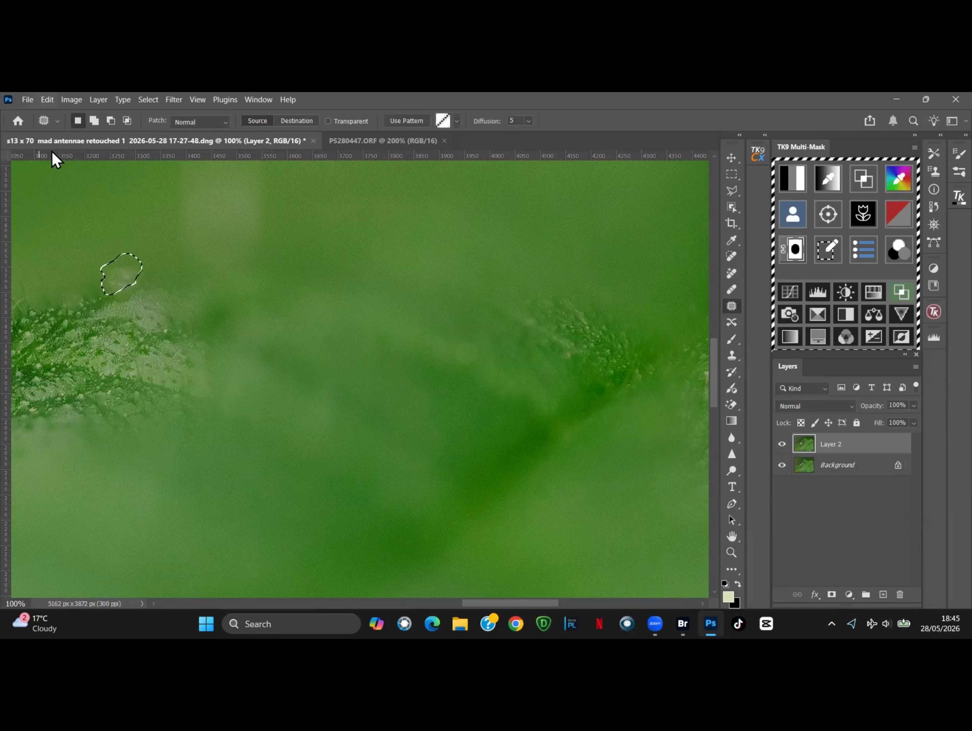
key("ctrl+d")
Outline the pale vertical smudge in the background above the leaf crest, fill it with Content-Aware contents and deselect it.
scroll(176, 256, "up", 3)
mouse_move(169, 247)
left_mouse_down()
mouse_move(282, 282)
mouse_move(168, 245)
left_mouse_up()
key("shift+BackSpace")
left_click(791, 253)
key("ctrl+d")
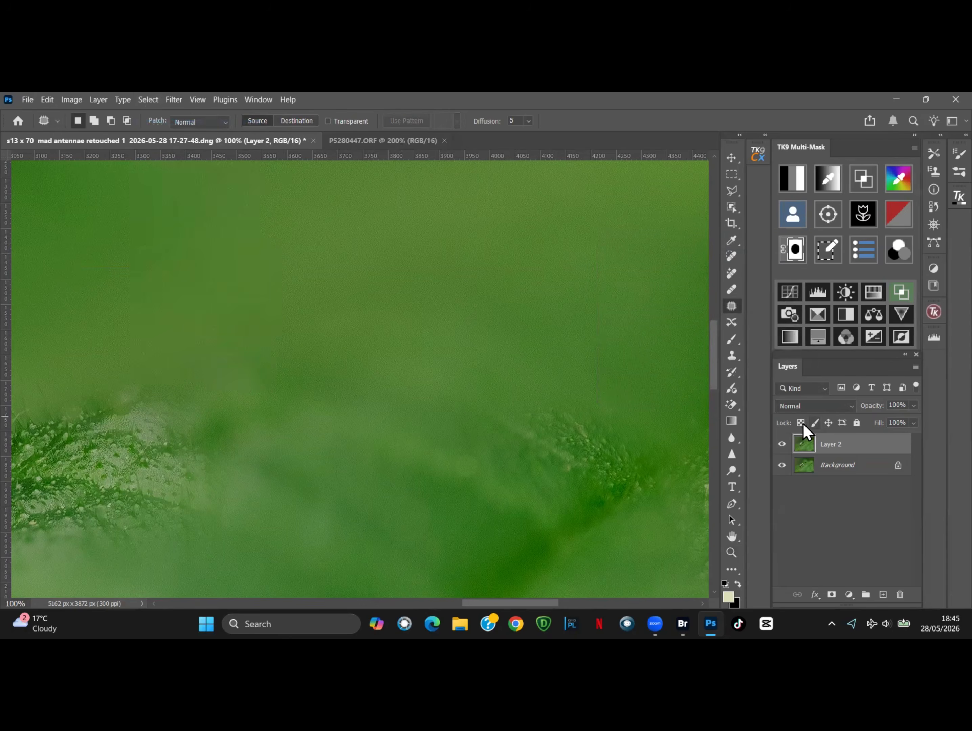
Outline the blemish on the blurred lower part of the leaf, replace it with Content-Aware fill and deselect it.
scroll(716, 375, "down", 8)
mouse_move(200, 300)
left_mouse_down()
mouse_move(161, 297)
mouse_move(263, 390)
left_mouse_up()
left_click_drag(263, 390, 264, 391)
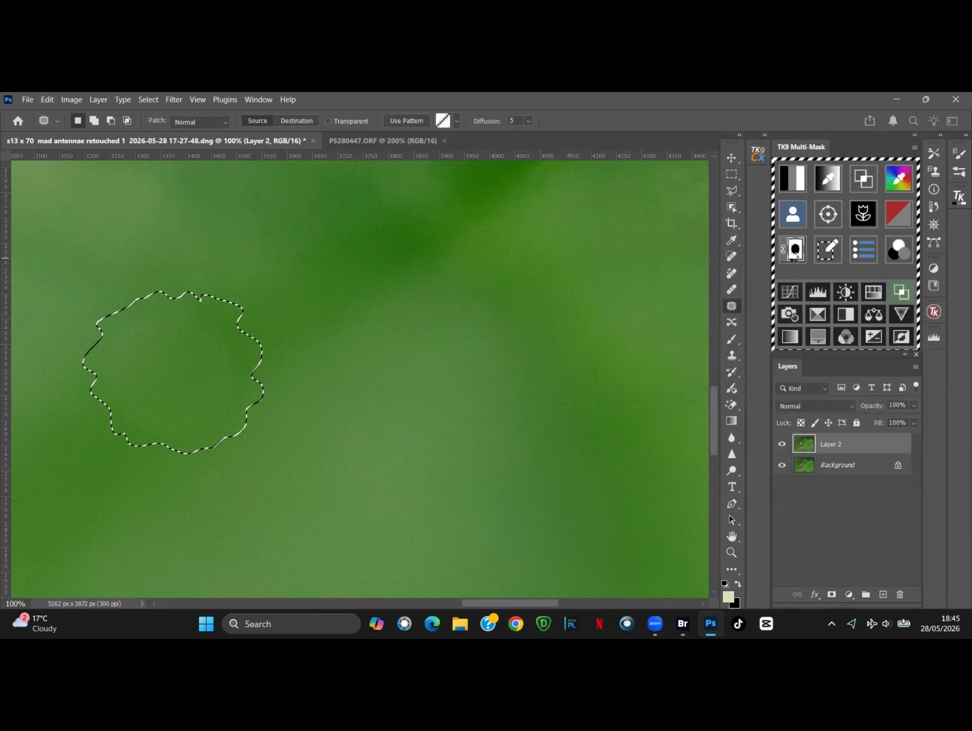
key("ctrl+d")
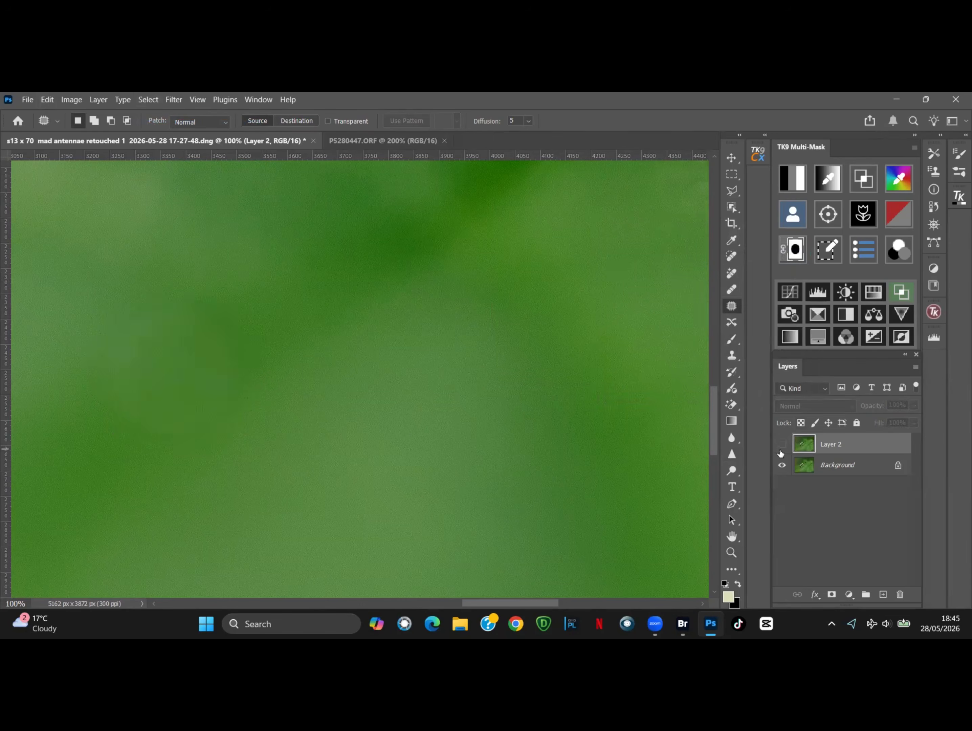
Set the Spot Healing Brush size to 32 px and heal the faint specks along the dark crease of the blurred leaf.
scroll(350, 304, "left", 3)
left_click_drag(349, 303, 391, 336)
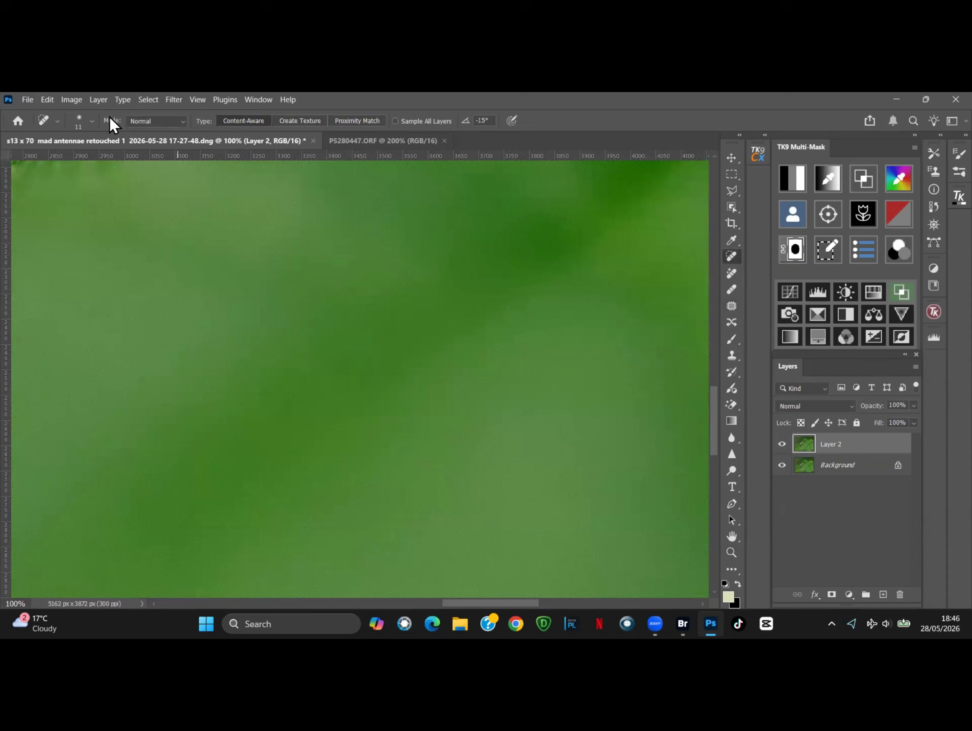
left_click(92, 121)
left_click_drag(27, 156, 39, 156)
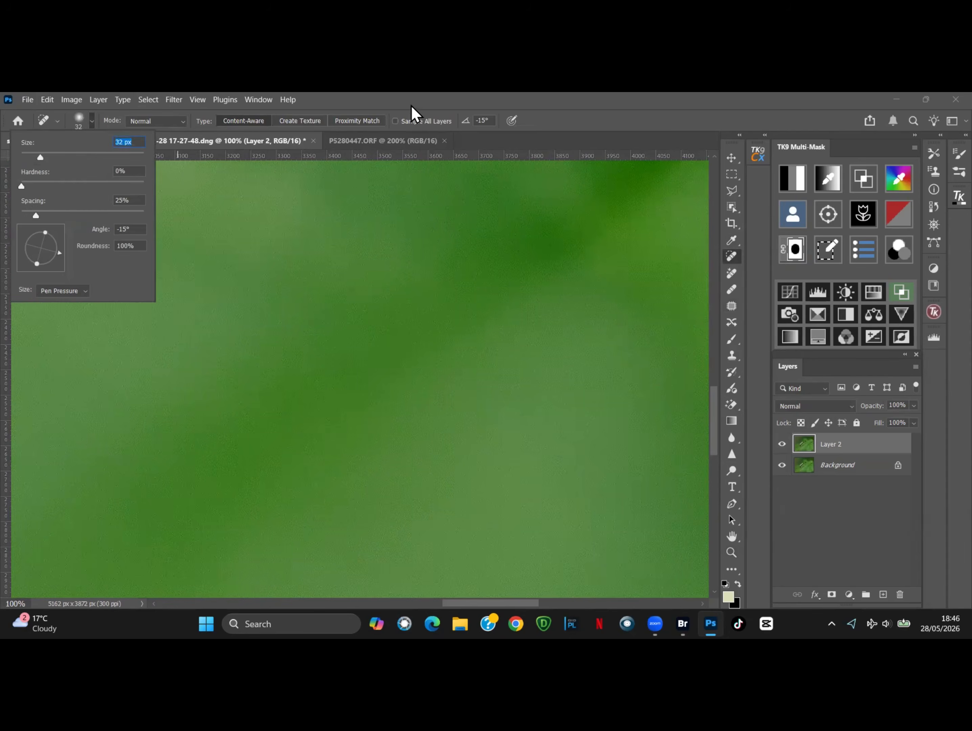
left_click(413, 107)
left_click_drag(381, 268, 345, 280)
left_click_drag(320, 366, 304, 366)
left_click_drag(381, 337, 367, 342)
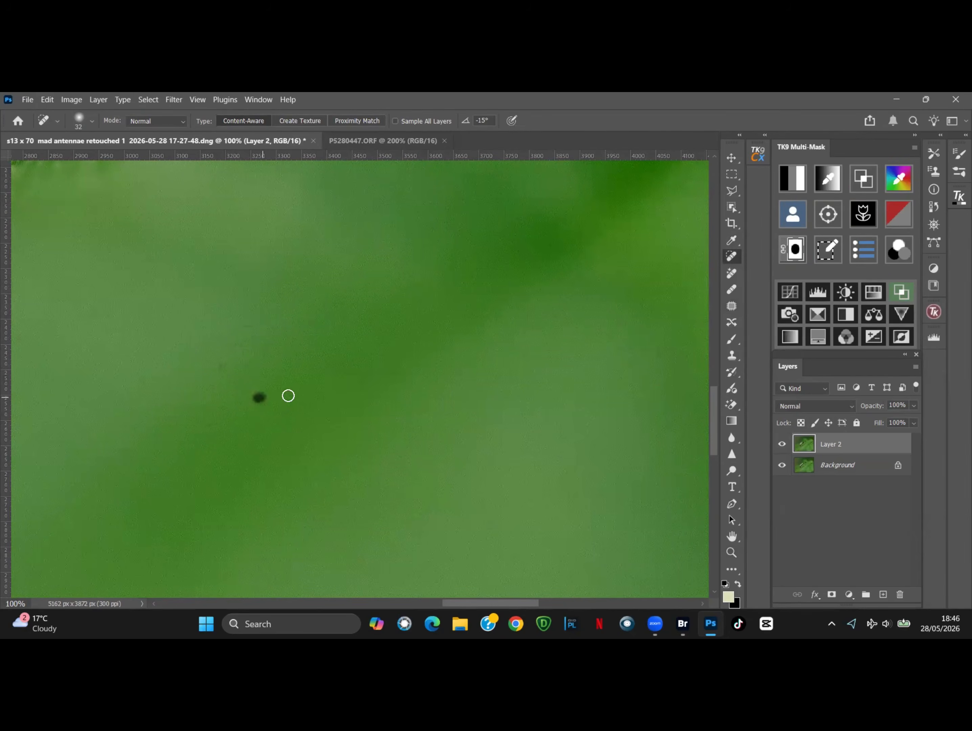
Examine the whole image and toggle Layer 2's visibility to compare the retouch with the original.
left_click(729, 548)
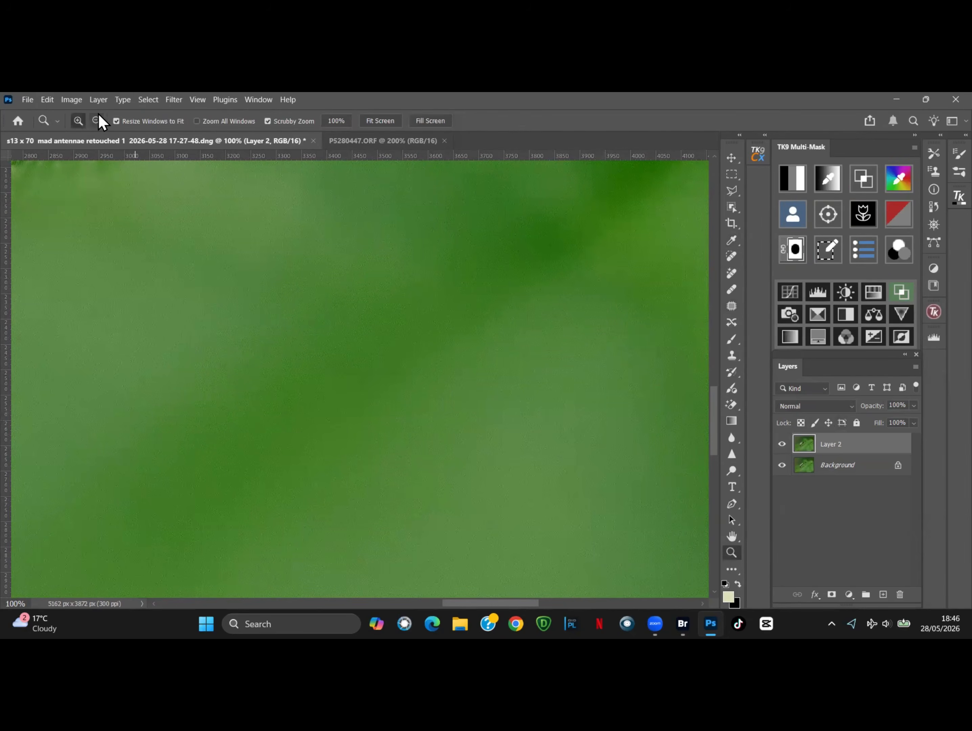
left_click(98, 120)
left_click(488, 476)
left_click(487, 476)
left_click(487, 475)
left_click(487, 475)
left_click(374, 121)
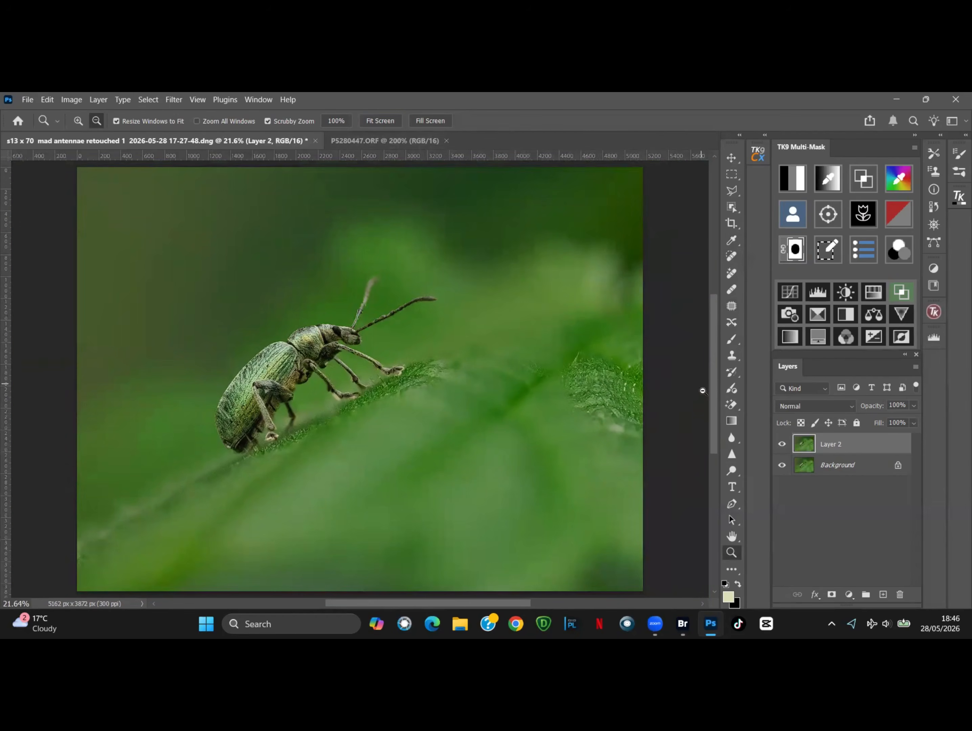
left_click(780, 445)
left_click(780, 444)
Spot-heal the pale hairs rising above the textured leaf crest and the bright speck on its surface.
left_click(635, 367)
left_click(634, 367)
left_click(635, 367)
left_click(635, 367)
left_click(628, 333)
left_click(445, 419)
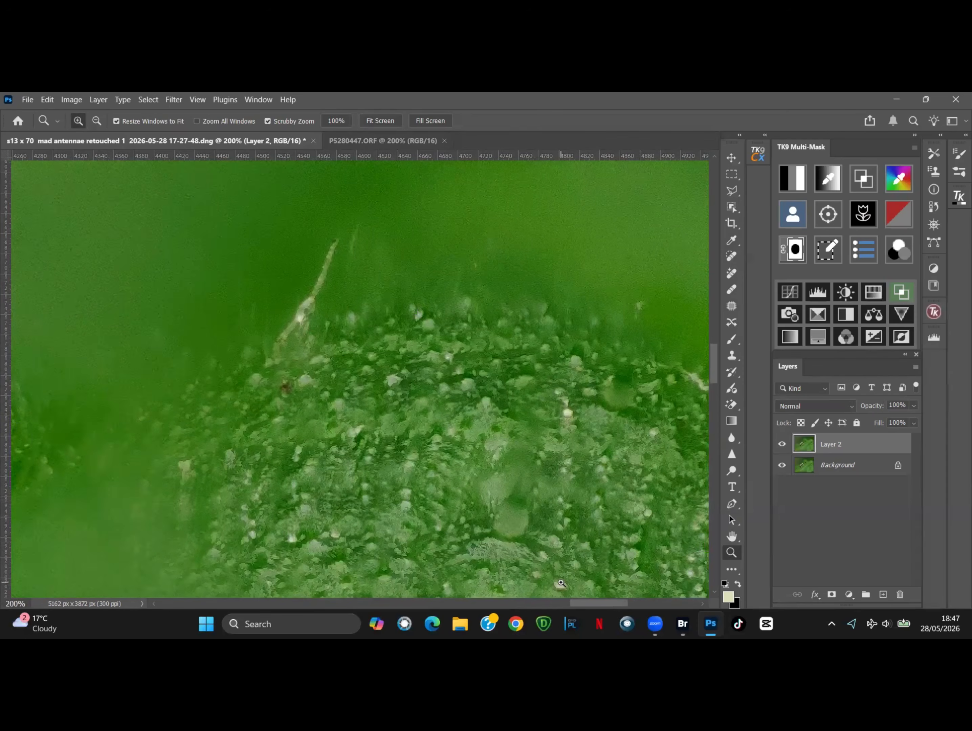
left_click(734, 255)
mouse_move(338, 237)
left_mouse_down()
mouse_move(278, 341)
mouse_move(310, 322)
left_mouse_up()
left_click_drag(356, 238, 346, 274)
left_click_drag(562, 391, 569, 418)
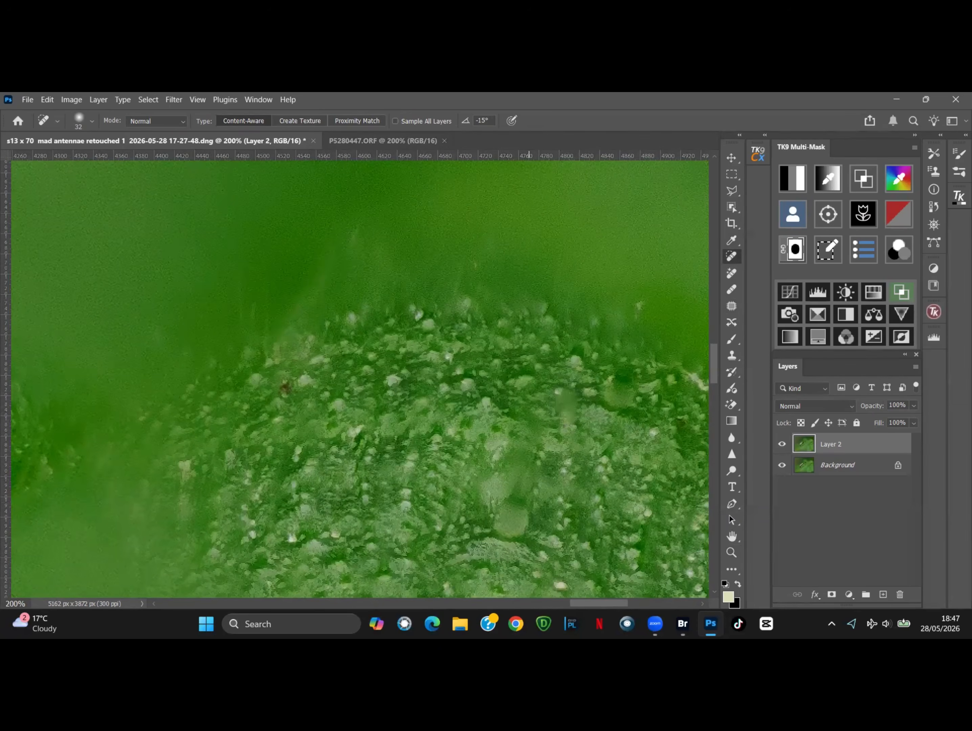
Spot-heal the blemishes and bright specks across the textured leaf surface near the image's right edge.
left_click_drag(577, 604, 607, 604)
left_click_drag(455, 359, 445, 377)
left_click_drag(714, 363, 714, 385)
left_click_drag(491, 288, 468, 377)
left_click_drag(413, 277, 393, 363)
left_click_drag(428, 200, 434, 212)
left_click_drag(360, 197, 382, 184)
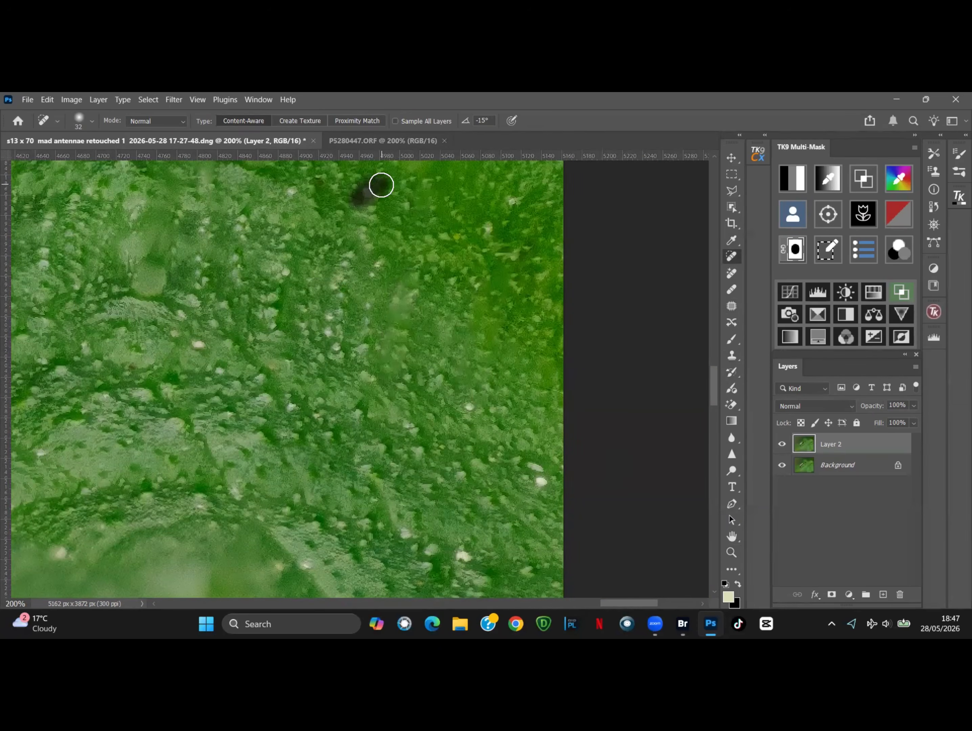
left_click(464, 554)
left_click_drag(713, 386, 714, 425)
Apply a slight tonal adjustment to Layer 2 with the whole image in view.
left_click(732, 553)
left_click(387, 123)
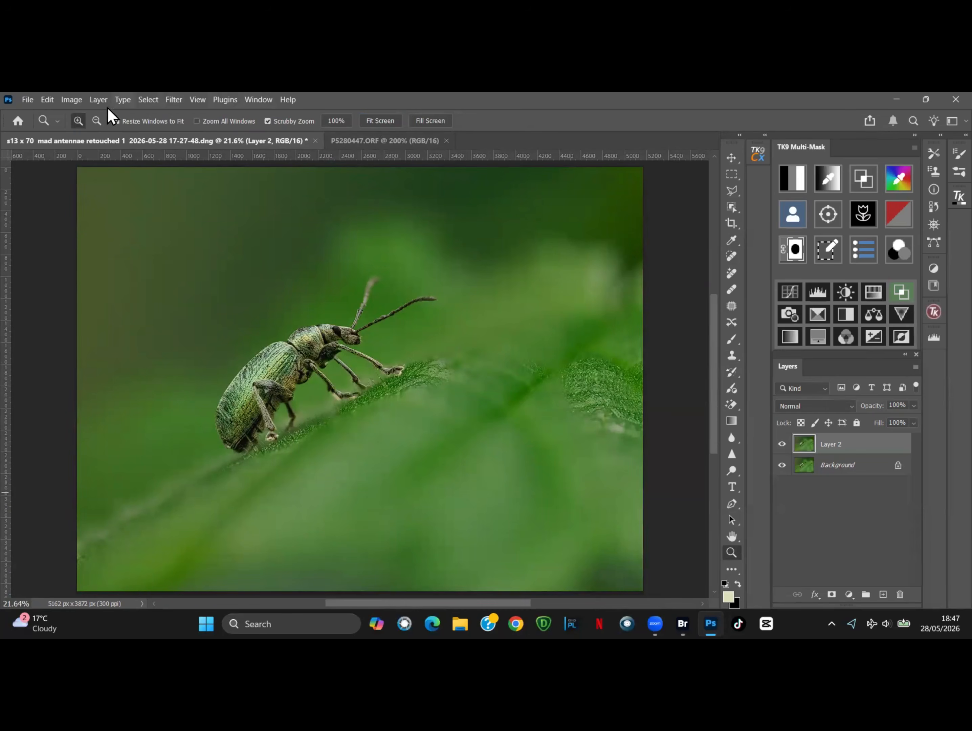
left_click(71, 99)
mouse_move(98, 128)
left_click(248, 142)
left_click_drag(663, 342, 667, 343)
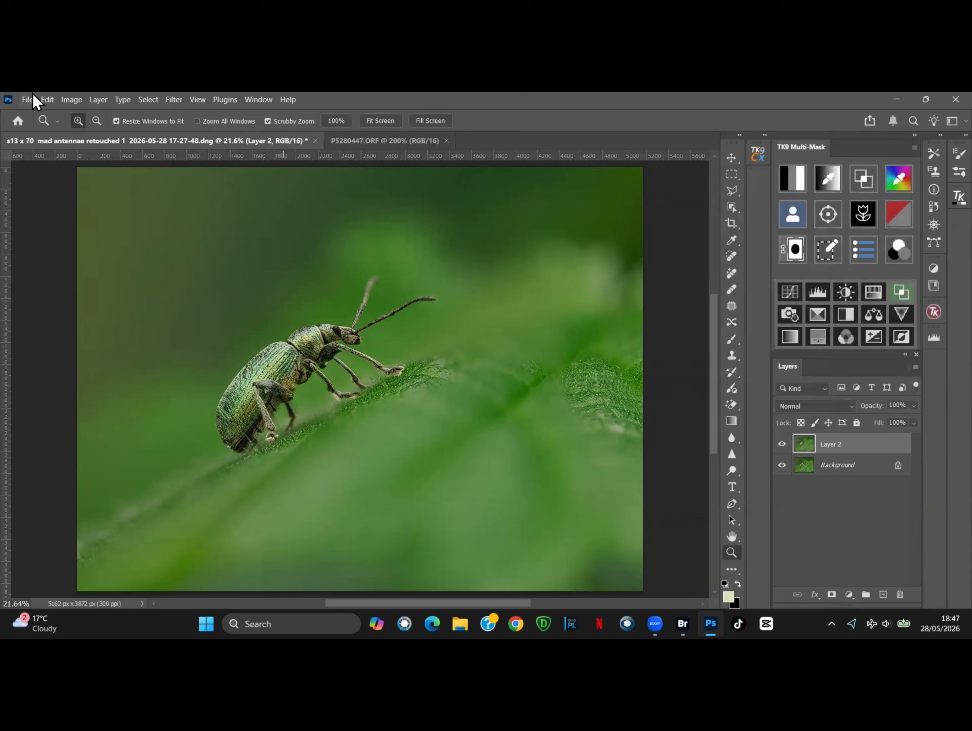
left_click(173, 100)
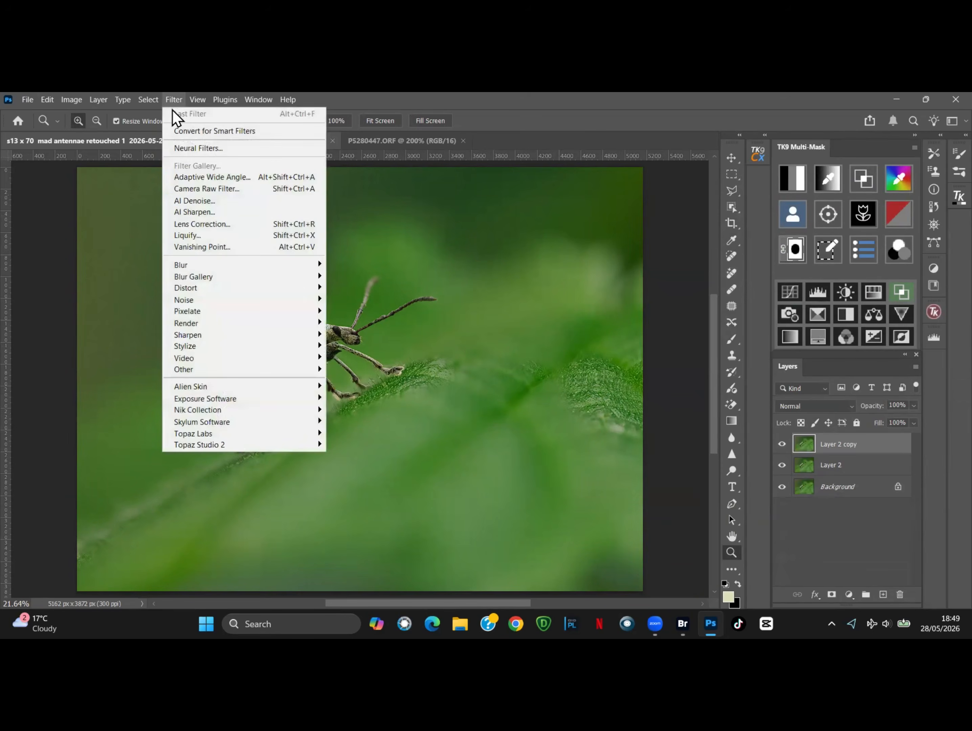
left_click(234, 201)
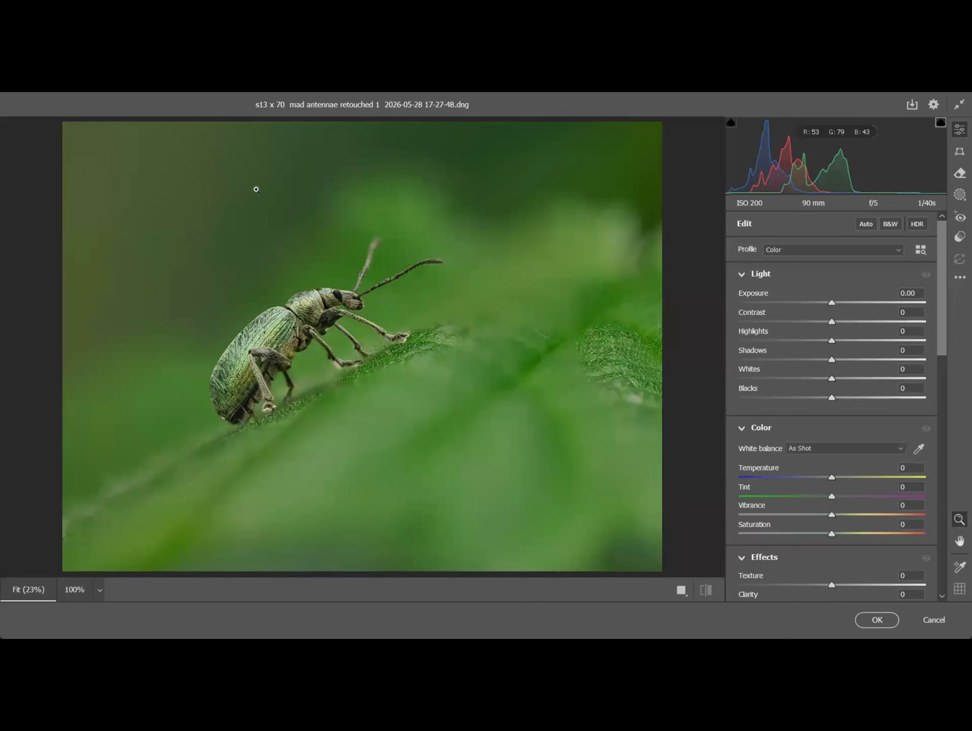
scroll(841, 443, "down", 4)
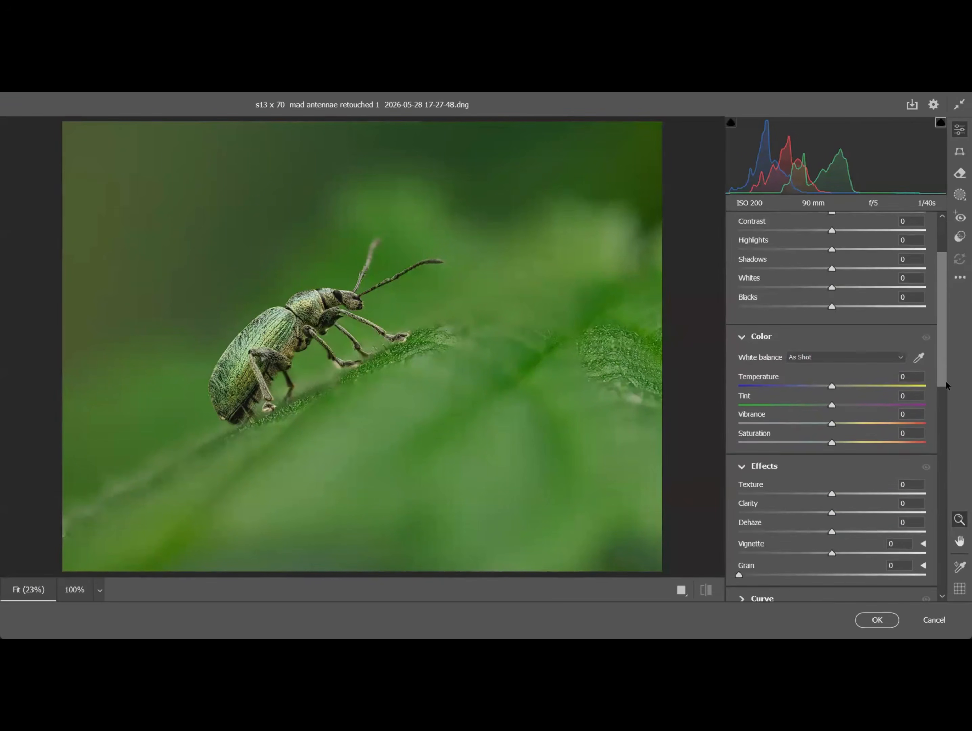
left_click_drag(832, 502, 826, 503)
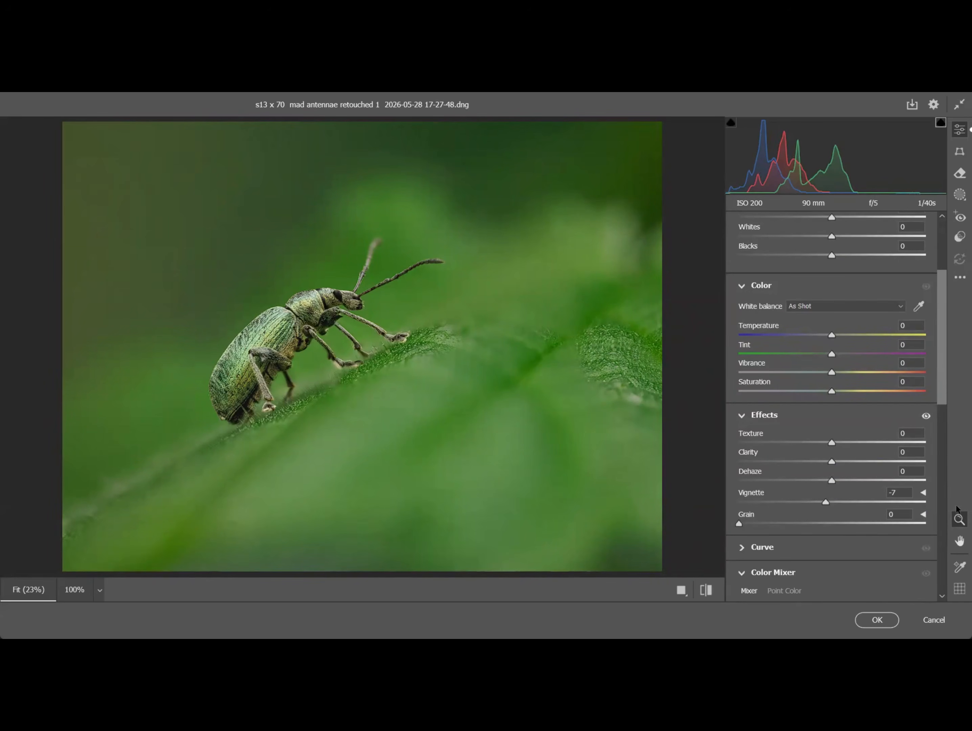
left_click(948, 620)
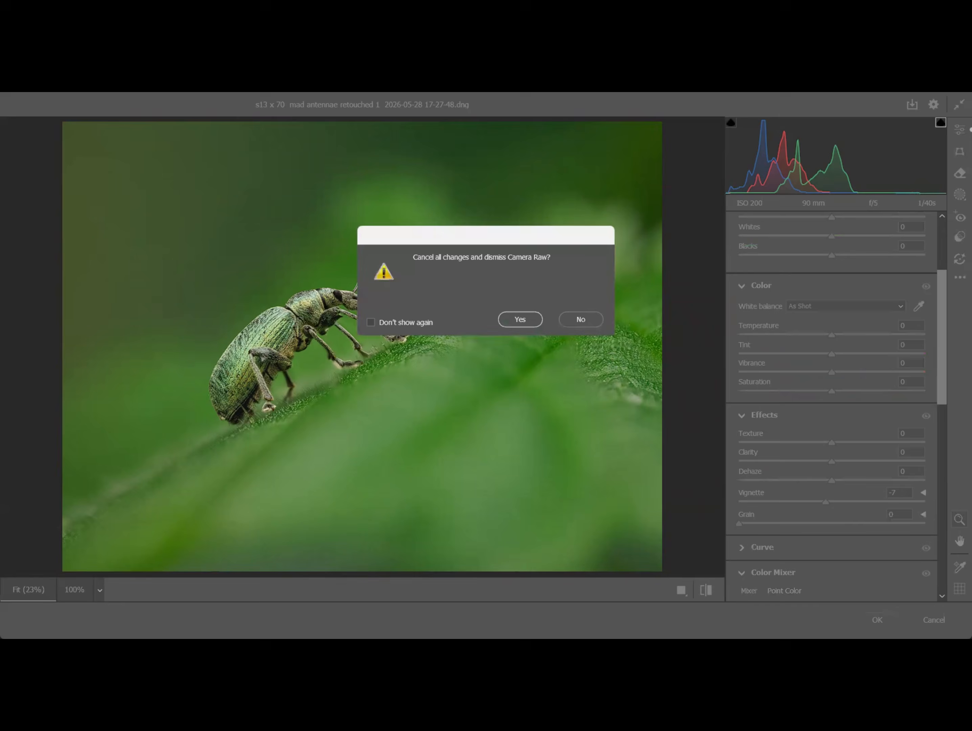
left_click(517, 320)
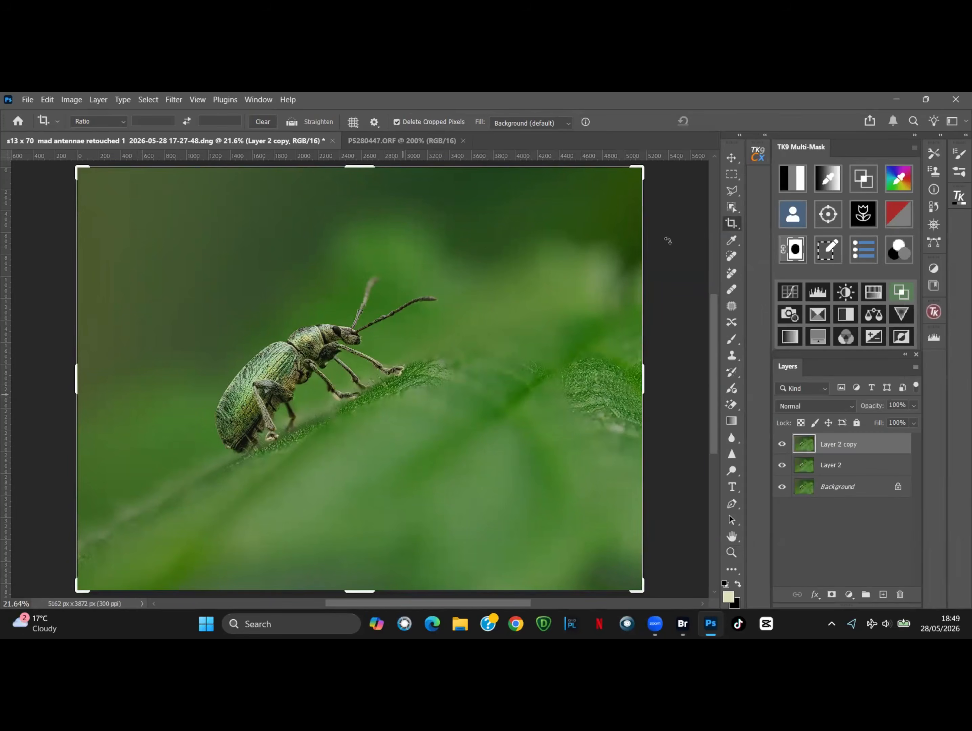